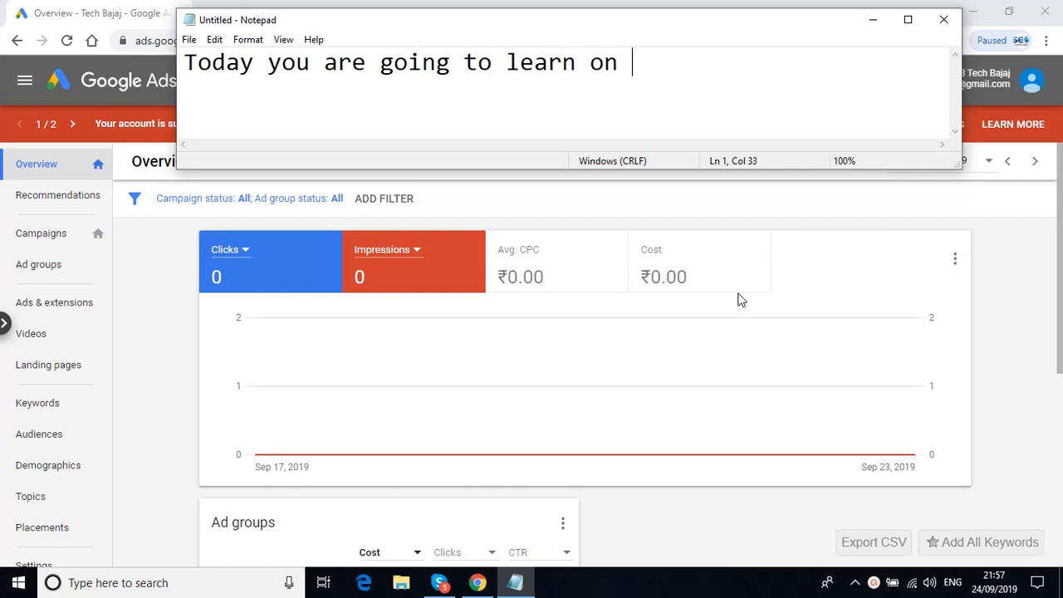
Complete the opening Notepad line as "Today you are going to learn on how to set up the Google display ads campaign"
{"action": "type", "text": "et "}
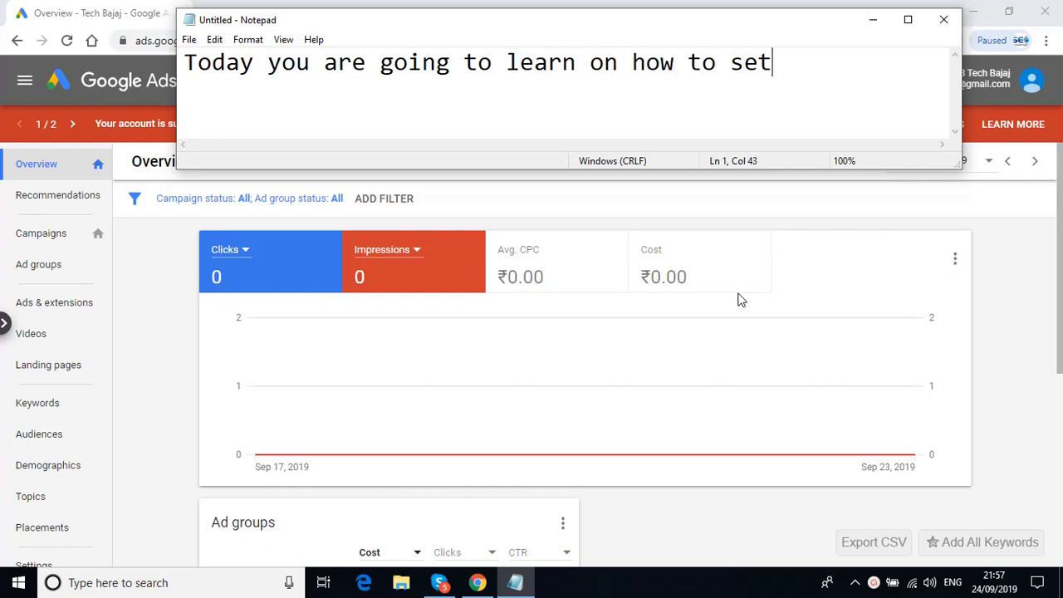
{"action": "type", "text": "up the "}
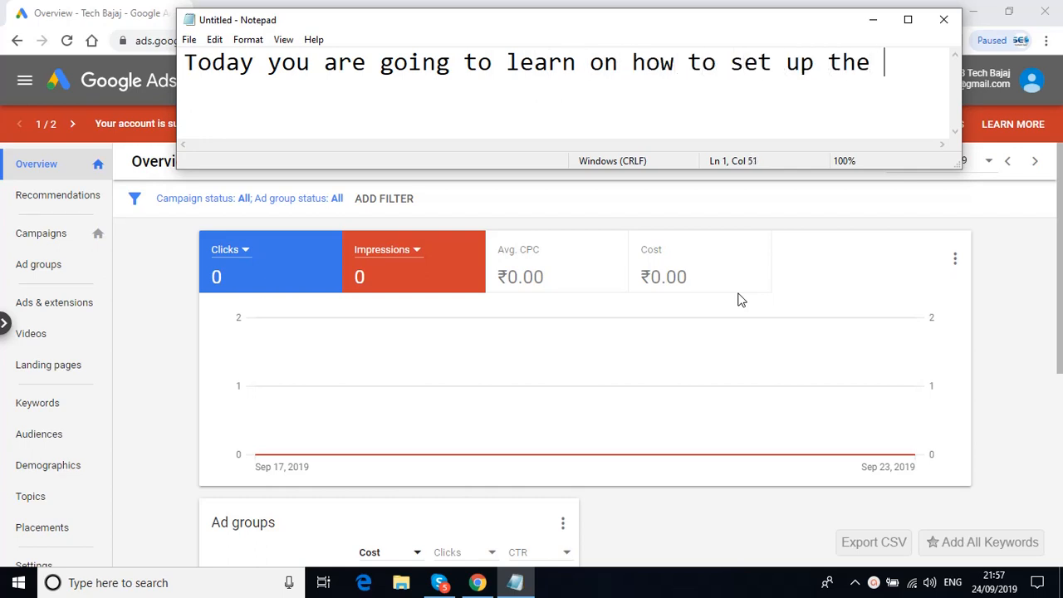
{"action": "type", "text": "Google "}
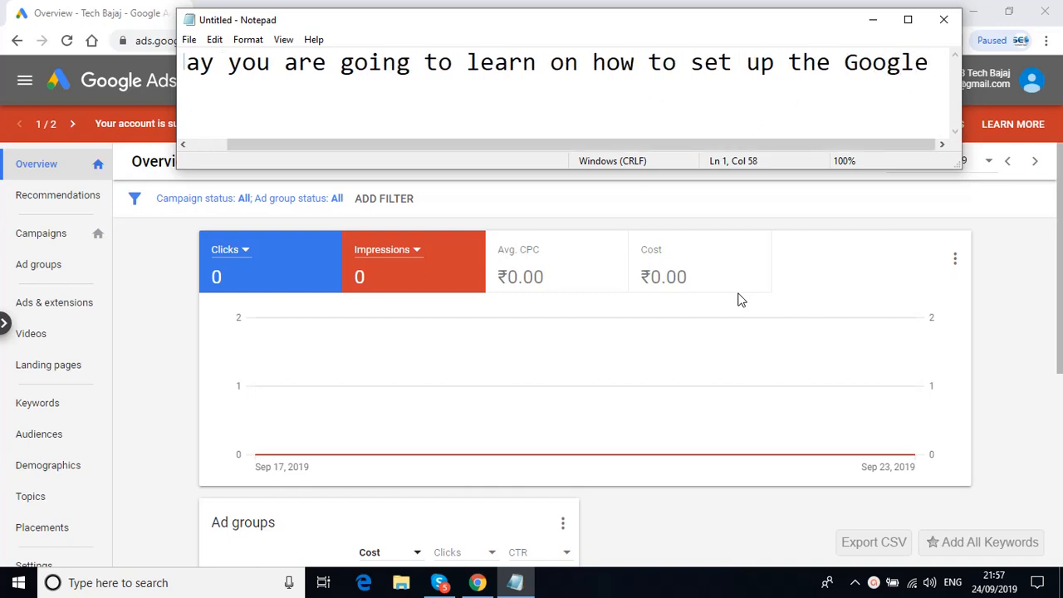
{"action": "type", "text": "display"}
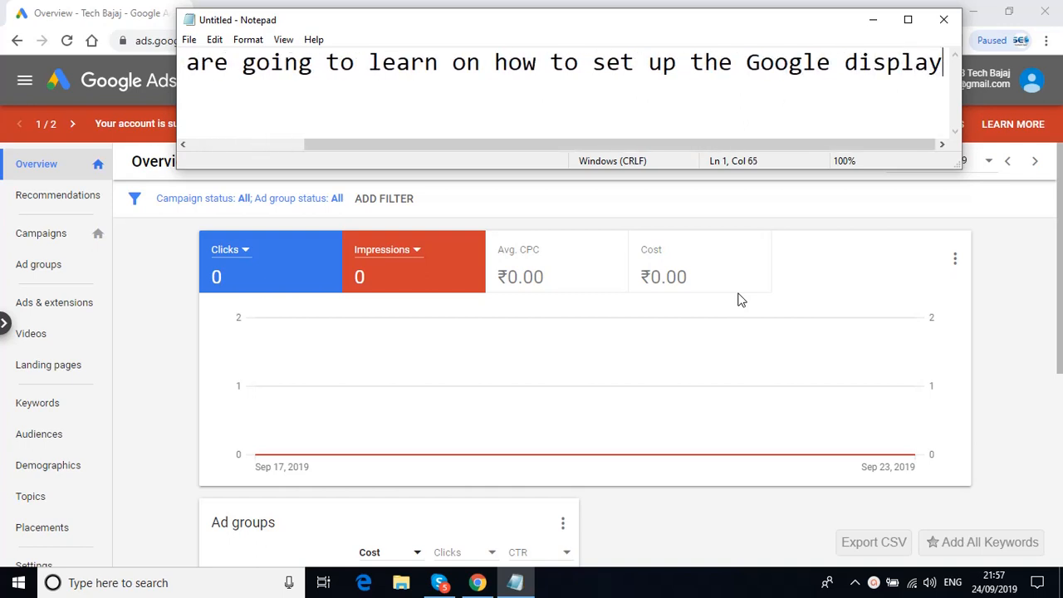
{"action": "type", "text": " ads campaign"}
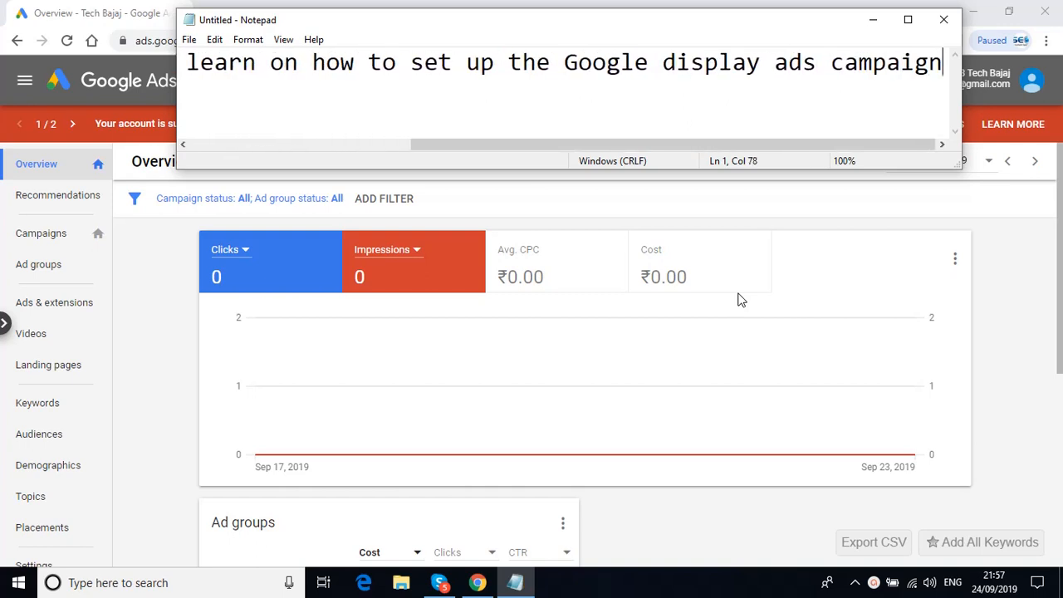
{"action": "key", "text": "Return"}
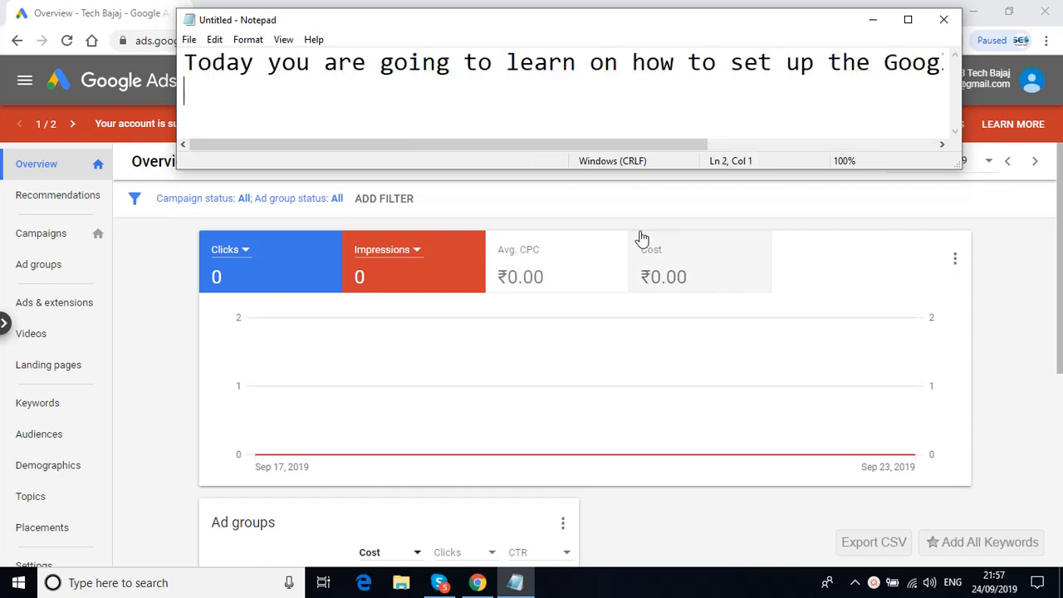
Write the second note line "Click on Campaign tab in the navigation menu"
{"action": "type", "text": "Clic k on "}
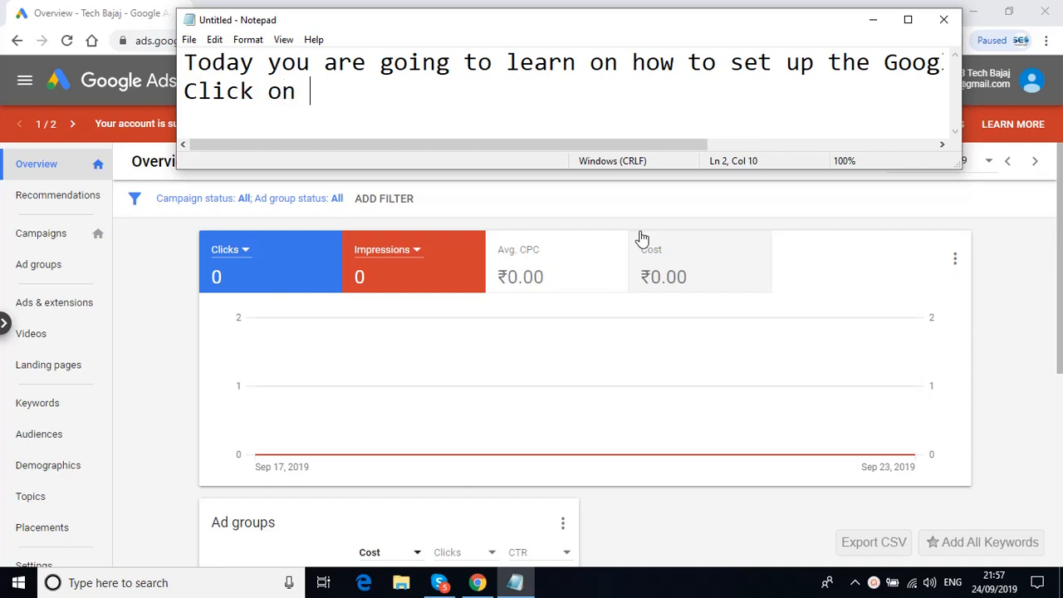
{"action": "type", "text": "Campai"}
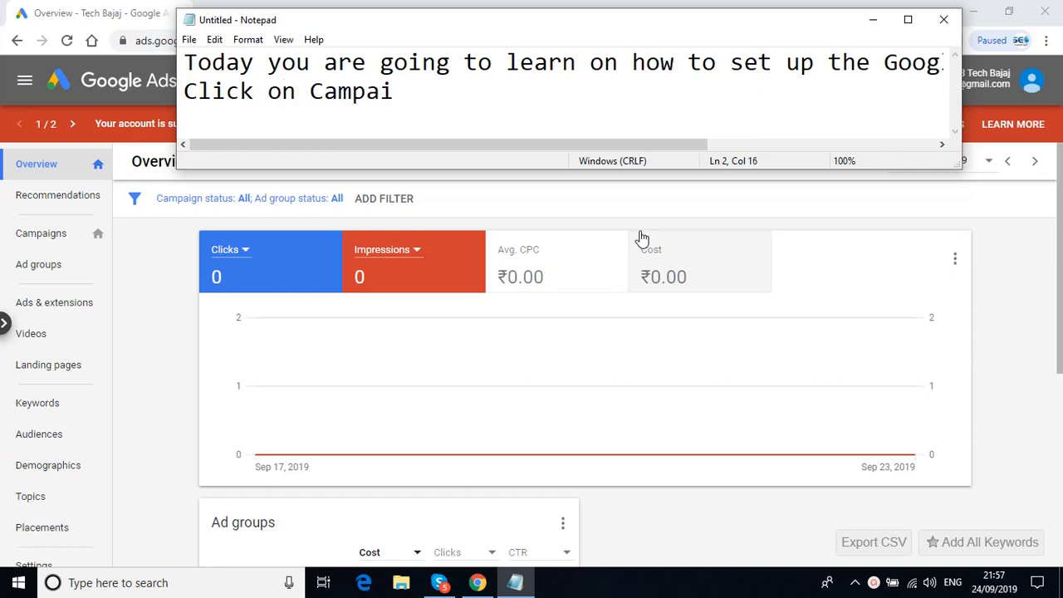
{"action": "type", "text": "gn tab "}
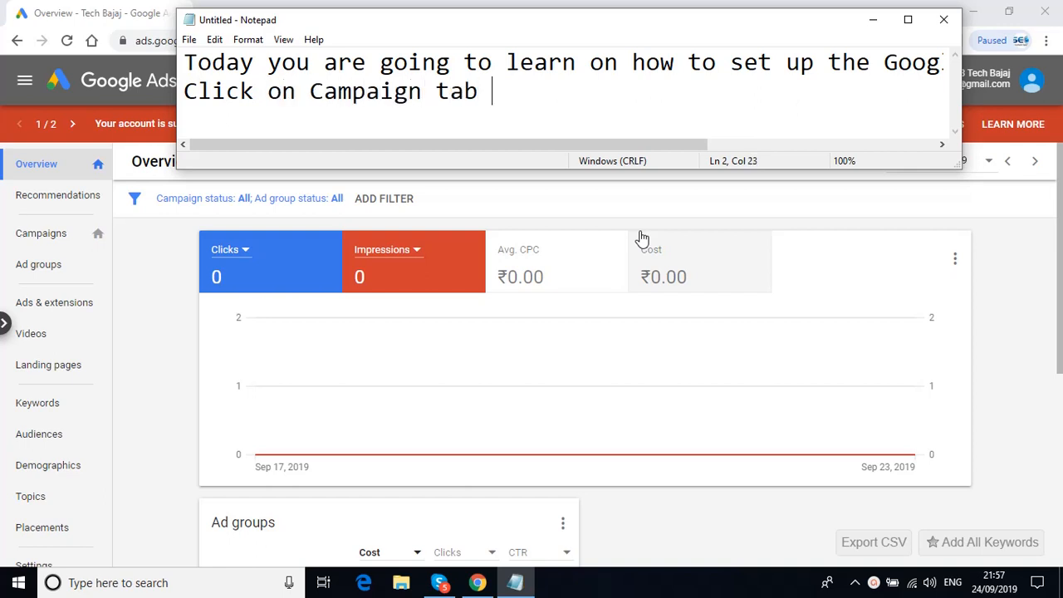
{"action": "type", "text": "in the na"}
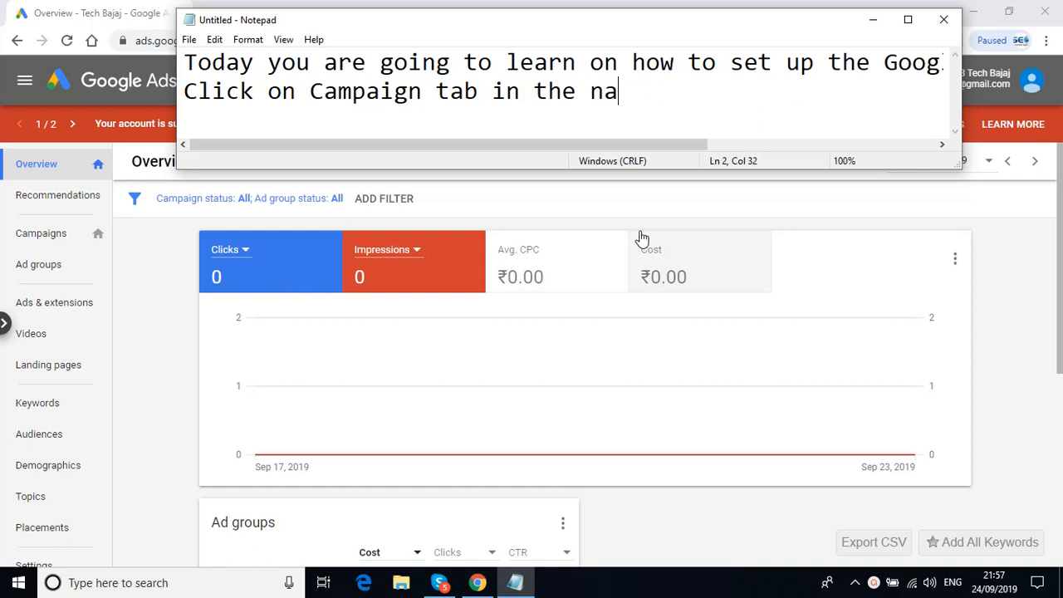
{"action": "type", "text": "vigation meny"}
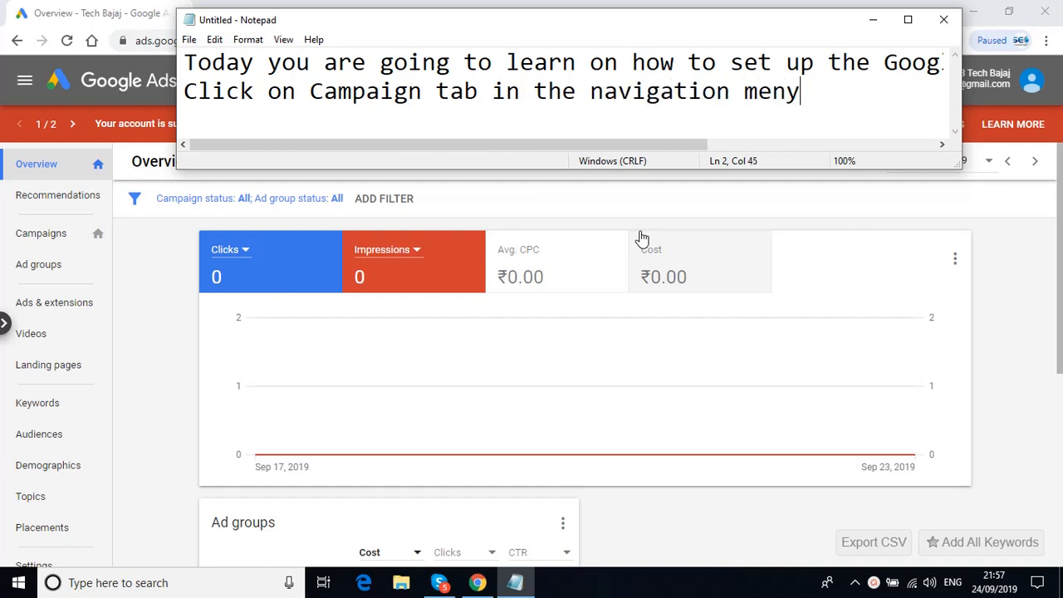
{"action": "key", "text": "BackSpace"}
{"action": "type", "text": "u"}
{"action": "key", "text": "Return"}
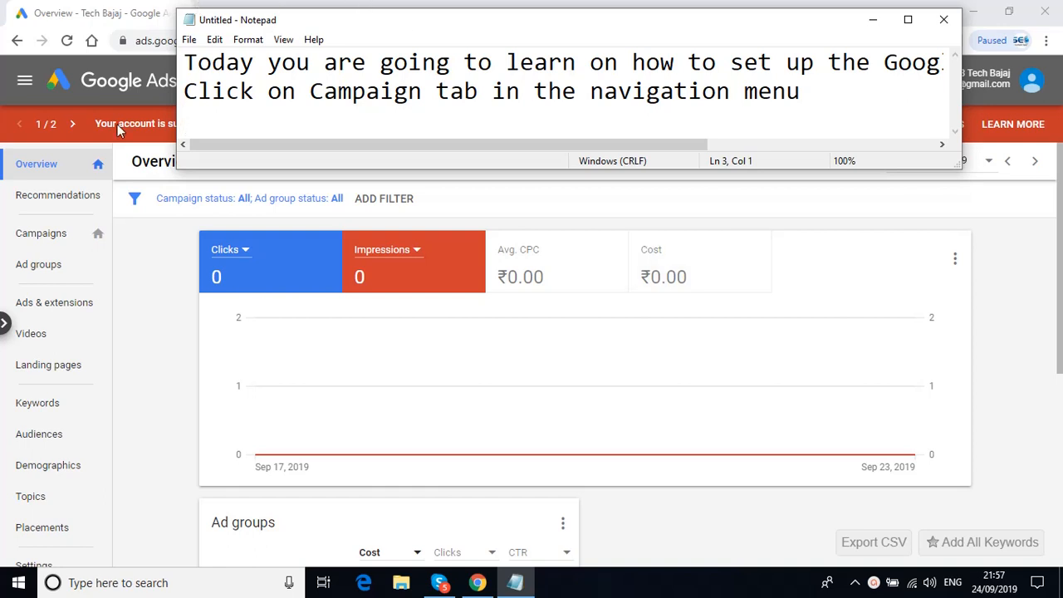
Open the Campaigns page in Google Ads and add the line "Click on + button" to the Notepad notes
{"action": "left_click", "coordinate": [43, 237]}
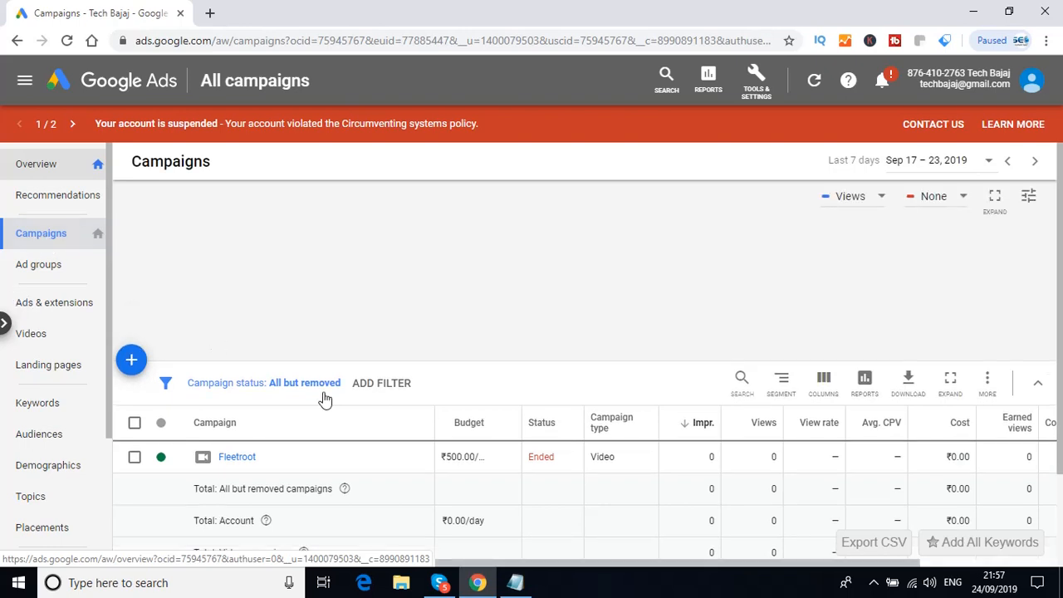
{"action": "left_click", "coordinate": [514, 584]}
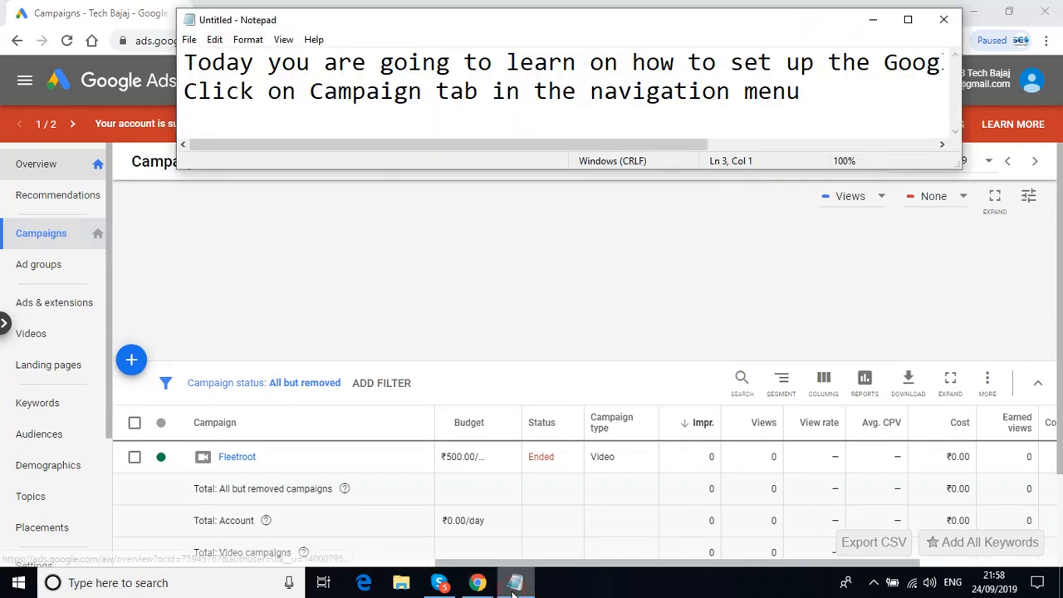
{"action": "type", "text": "Click on"}
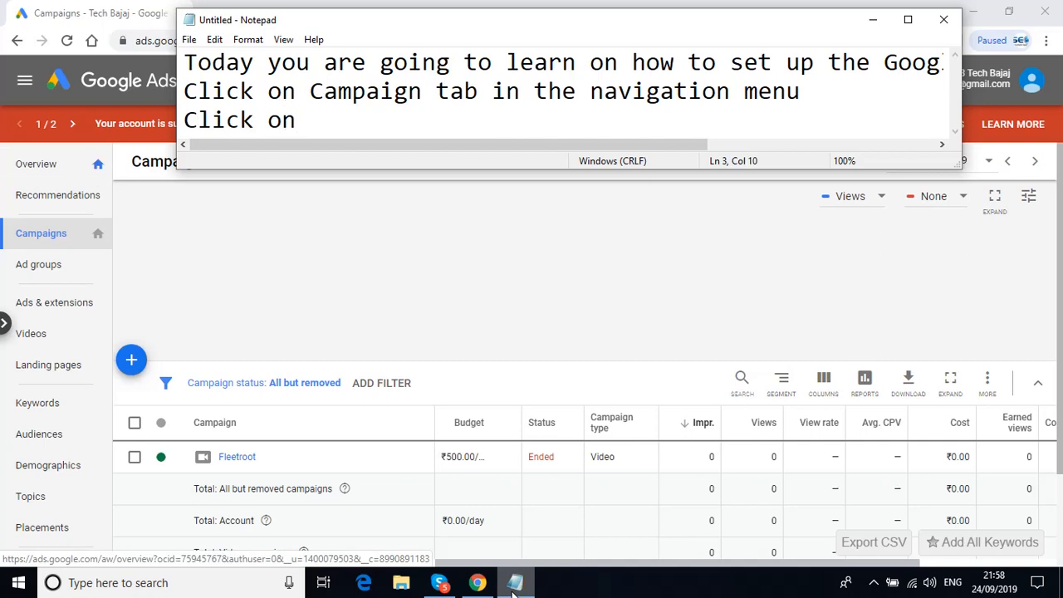
{"action": "type", "text": " + button"}
{"action": "key", "text": "Return"}
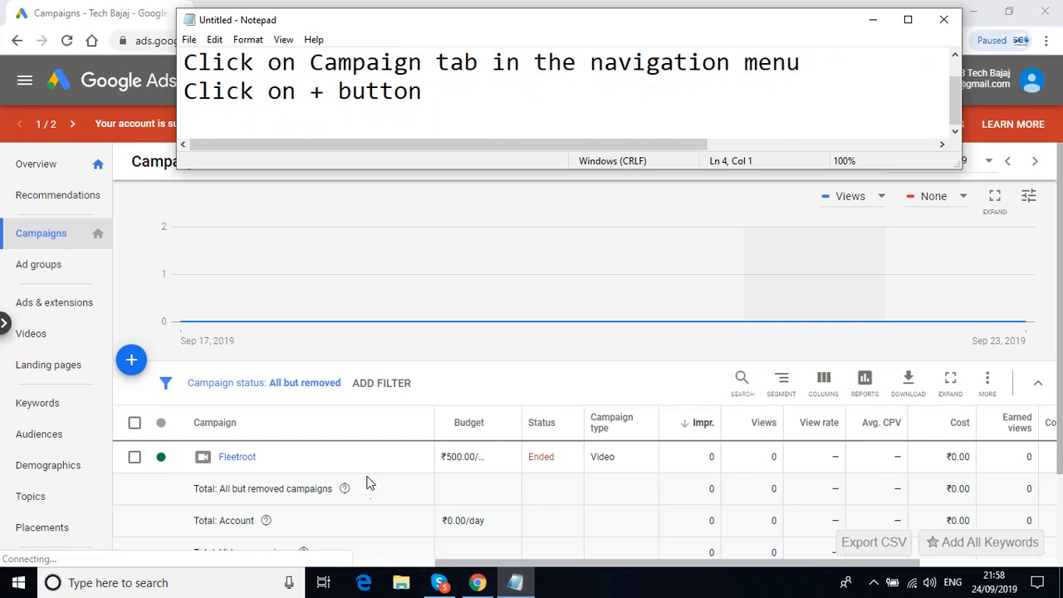
Switch to Google Ads and start creating a new campaign from the Campaigns page
{"action": "left_click", "coordinate": [138, 364]}
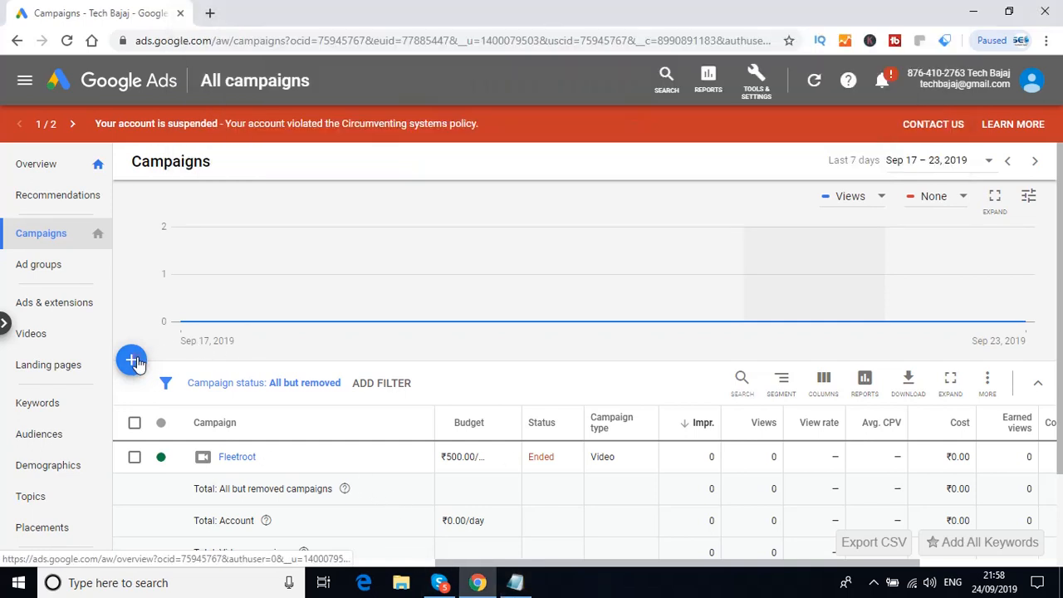
{"action": "left_click", "coordinate": [139, 365]}
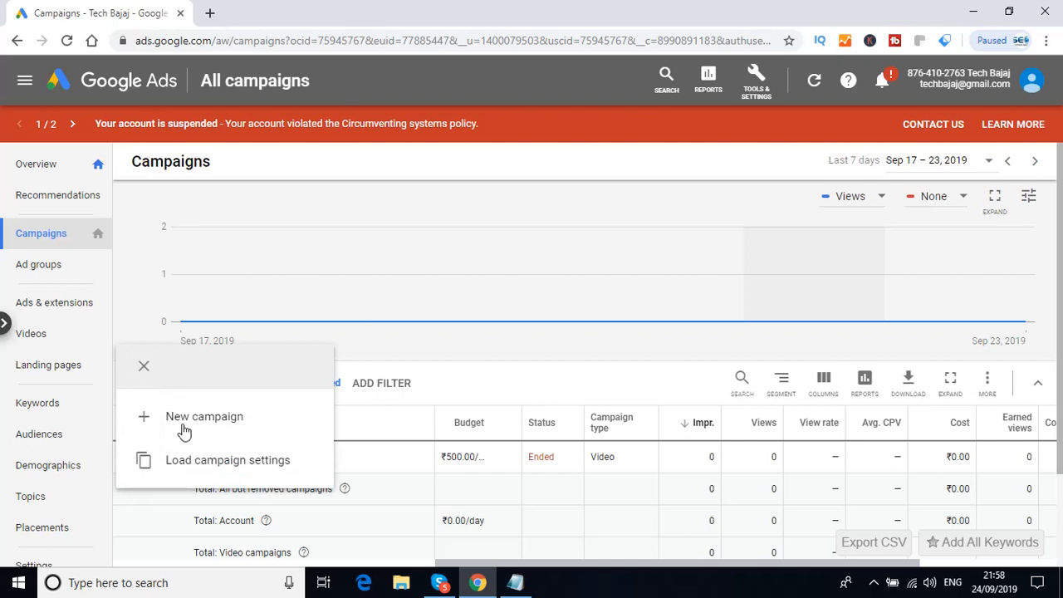
{"action": "left_click", "coordinate": [186, 422]}
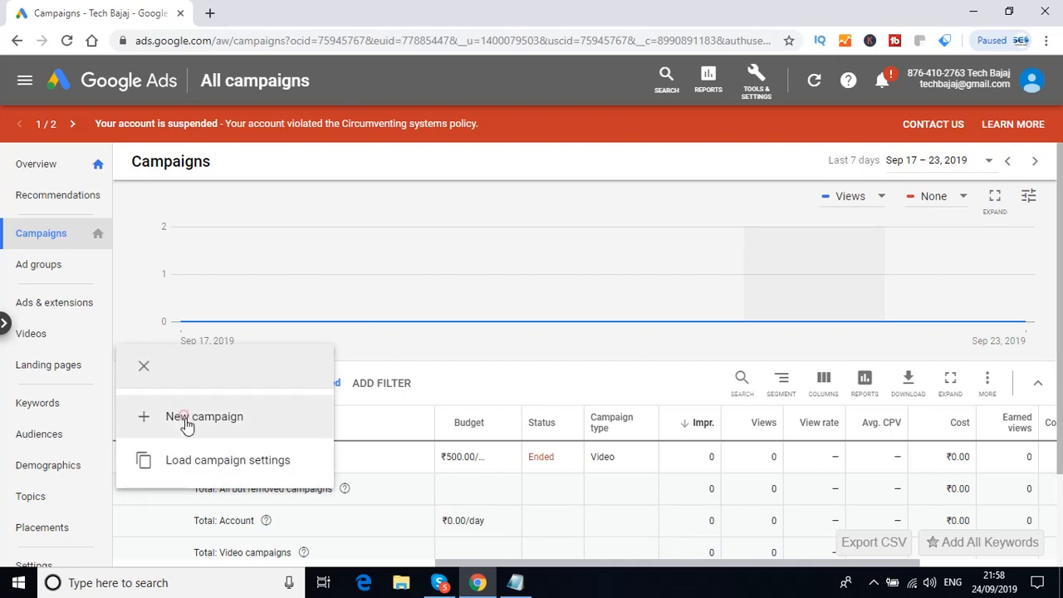
Return to Notepad and add the line "Click on New Campaign"
{"action": "left_click", "coordinate": [516, 583]}
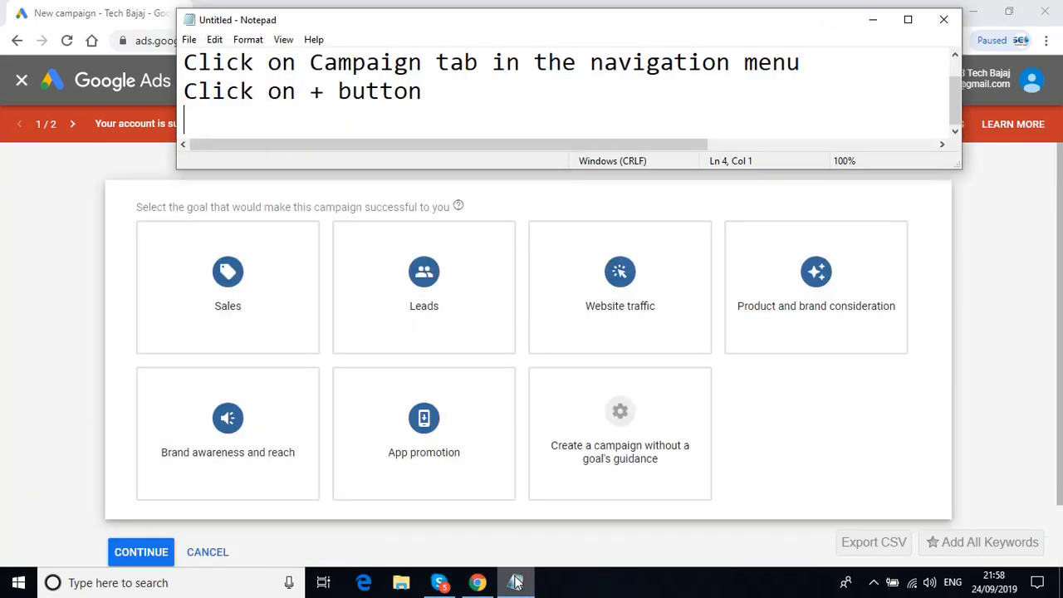
{"action": "type", "text": "Click o"}
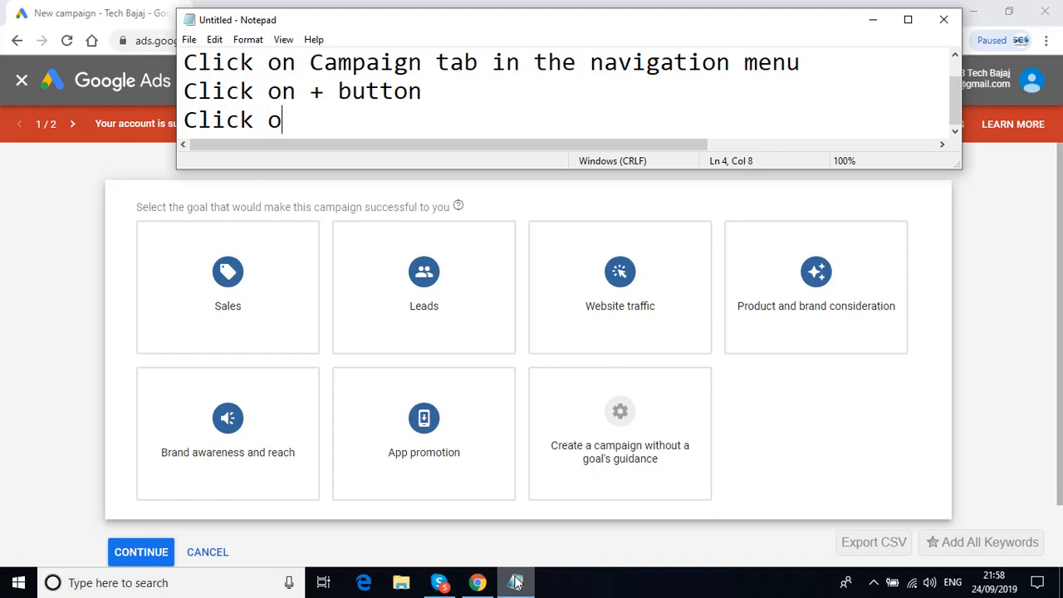
{"action": "type", "text": "n New "}
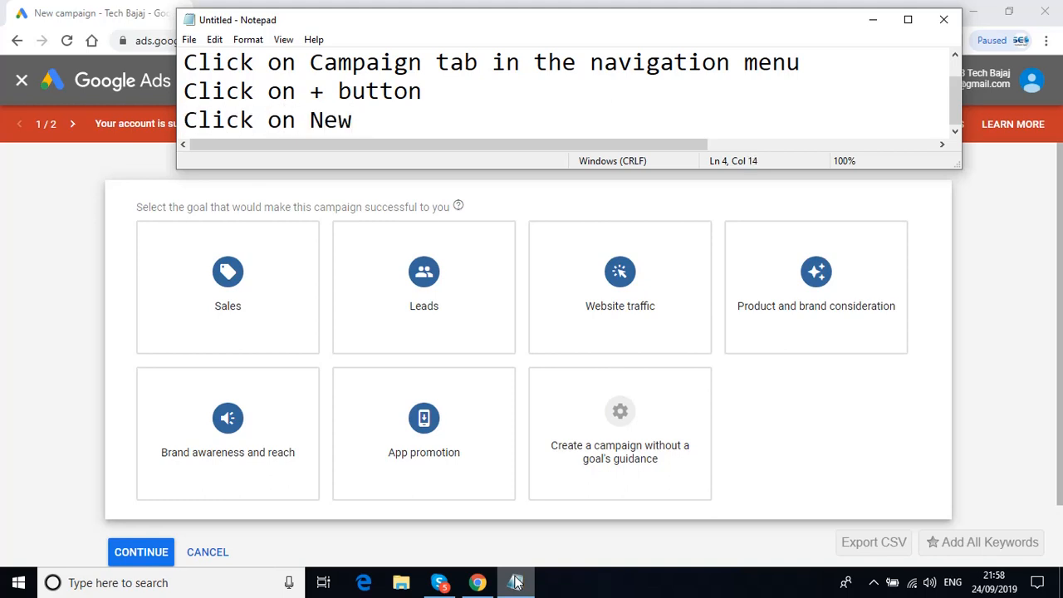
{"action": "type", "text": "Campaign"}
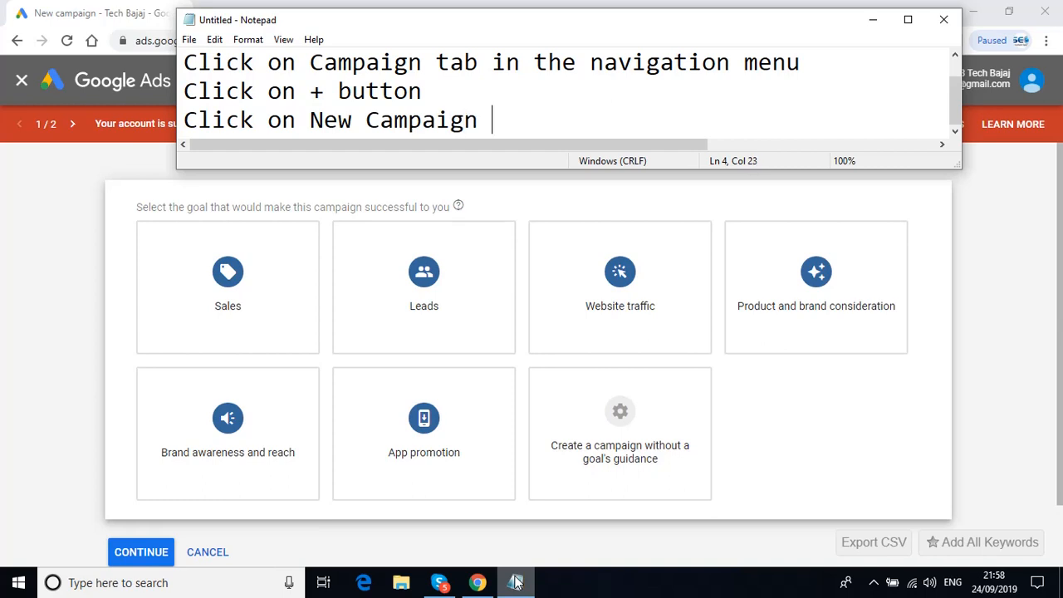
{"action": "key", "text": "Return"}
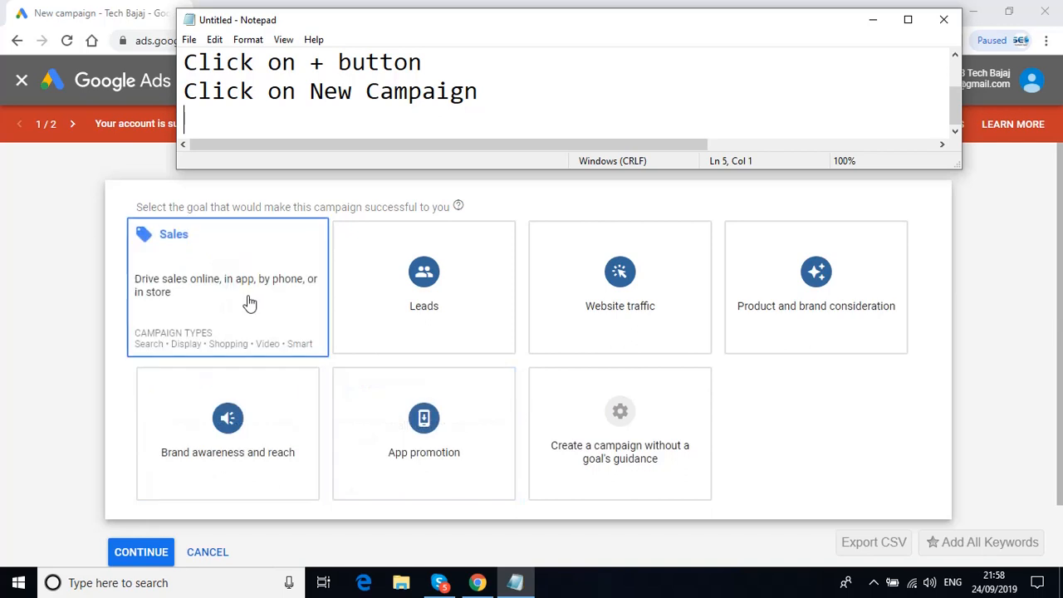
Add the line "Click on the option of sales" to the Notepad notes
{"action": "left_click", "coordinate": [520, 587]}
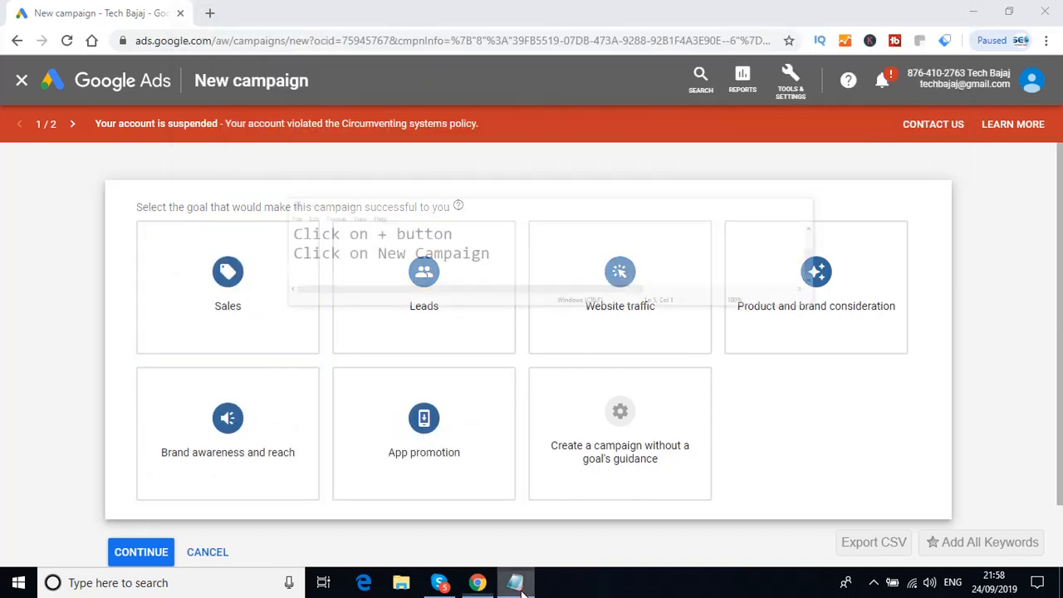
{"action": "left_click", "coordinate": [516, 584]}
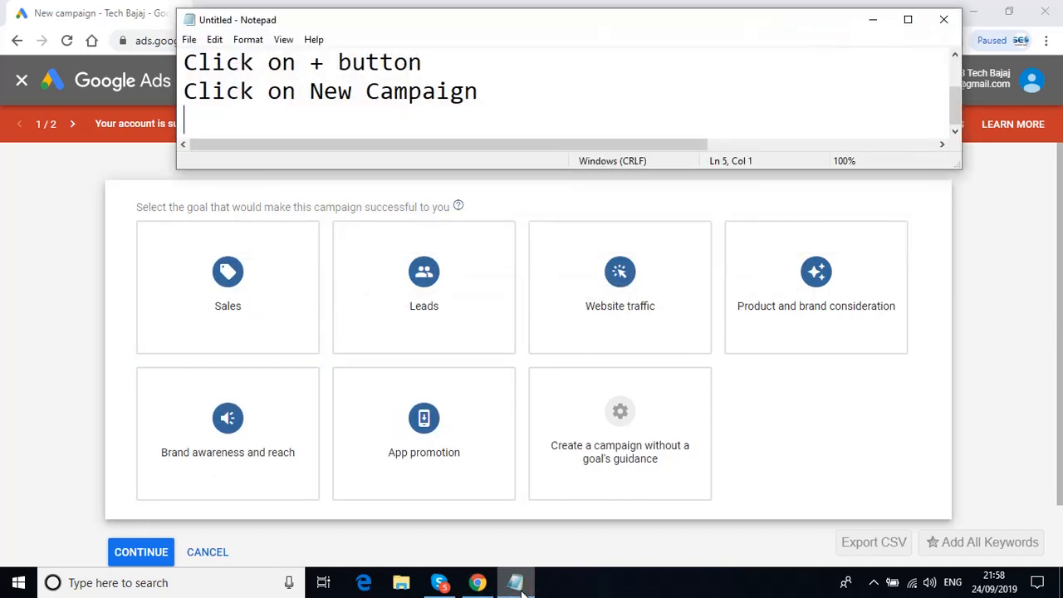
{"action": "type", "text": "Click on t"}
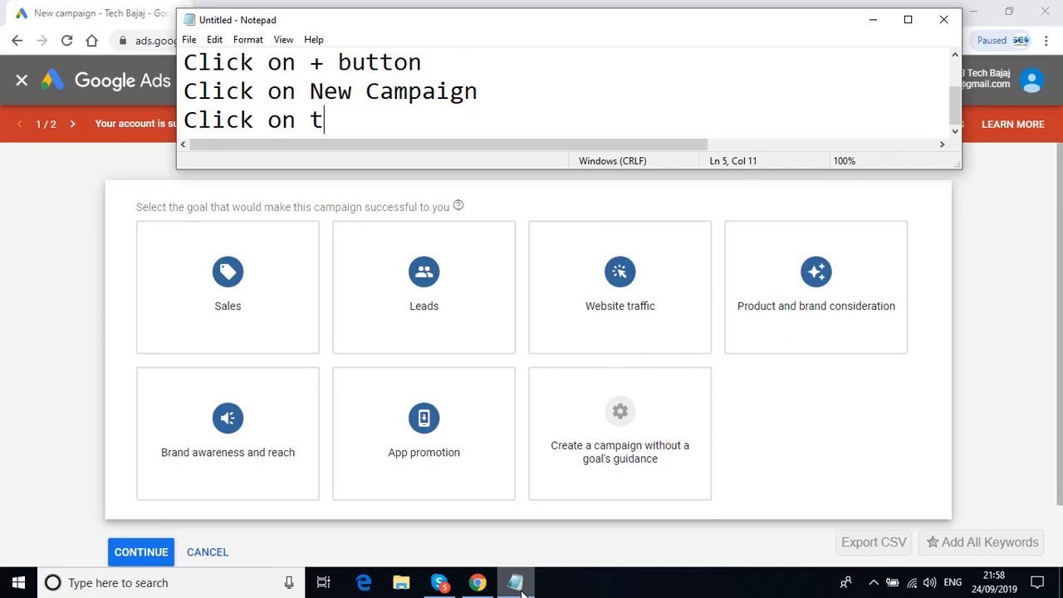
{"action": "type", "text": "he option "}
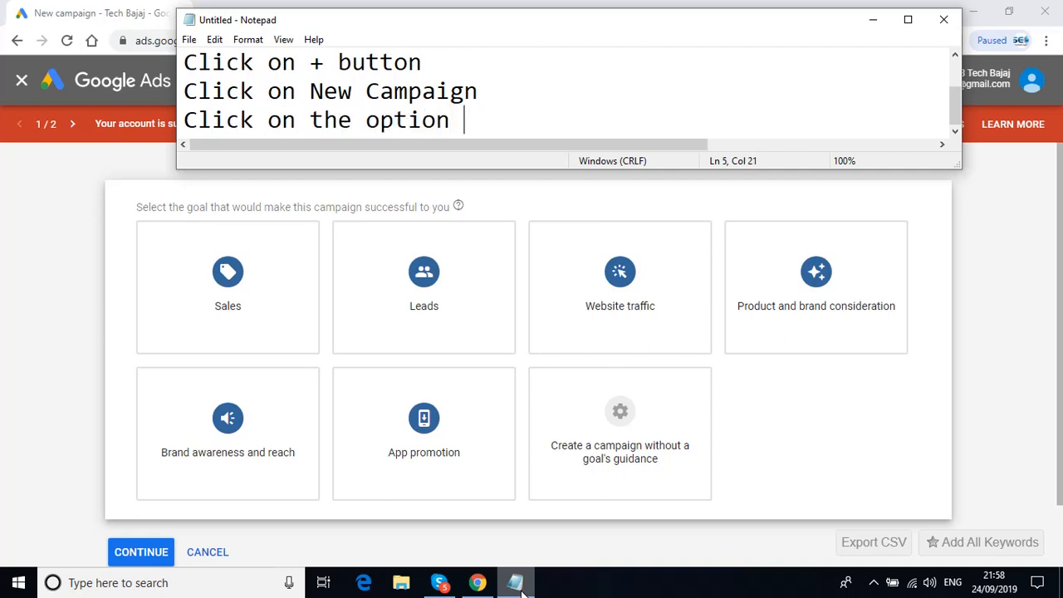
{"action": "type", "text": "of sales"}
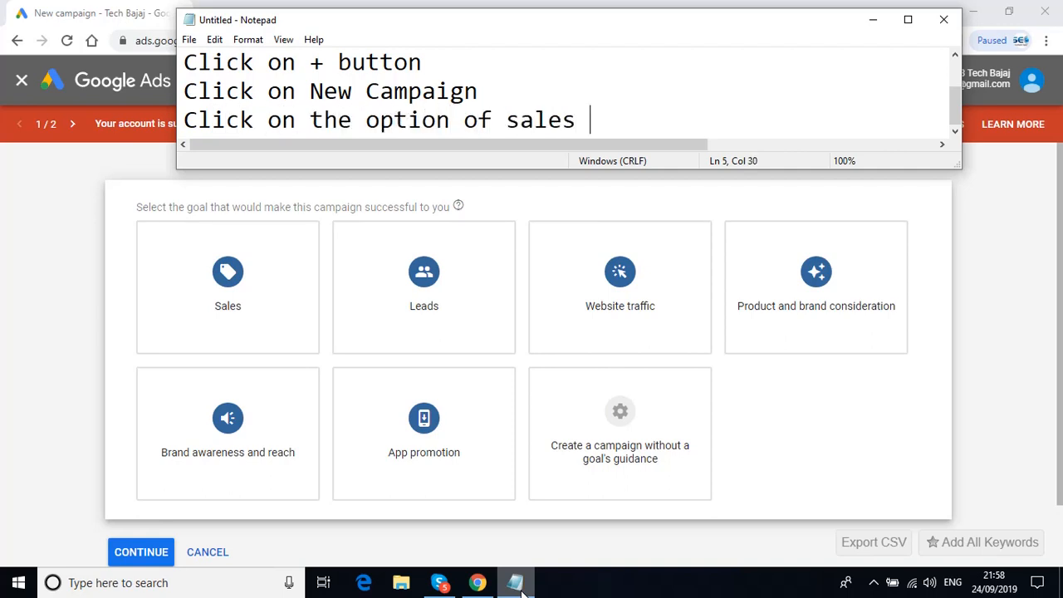
{"action": "key", "text": "Return"}
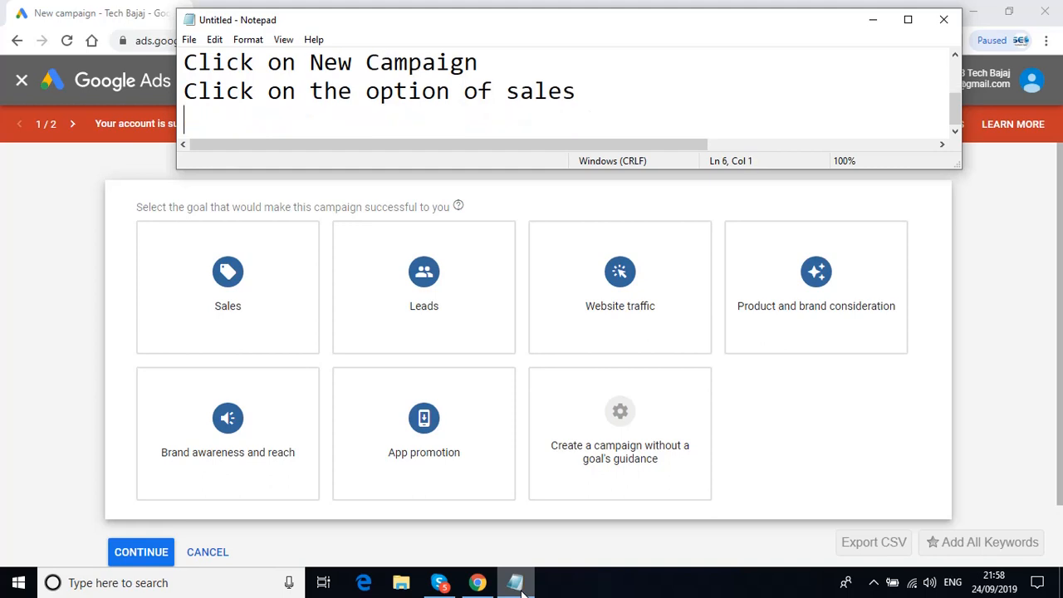
In Google Ads, choose Sales as the campaign goal and Display as the campaign type
{"action": "left_click", "coordinate": [229, 296]}
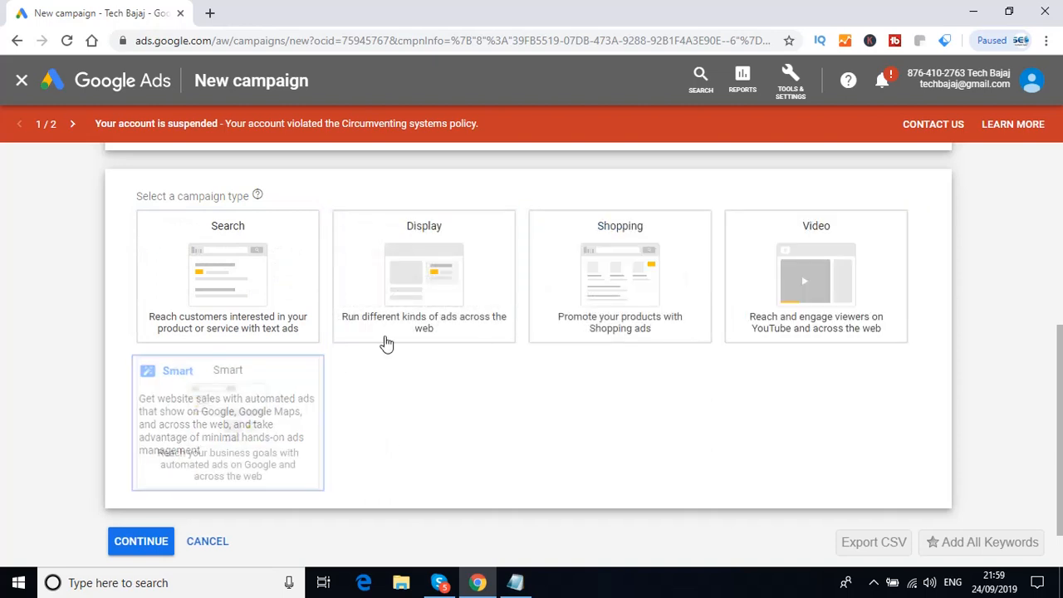
{"action": "left_click", "coordinate": [428, 286]}
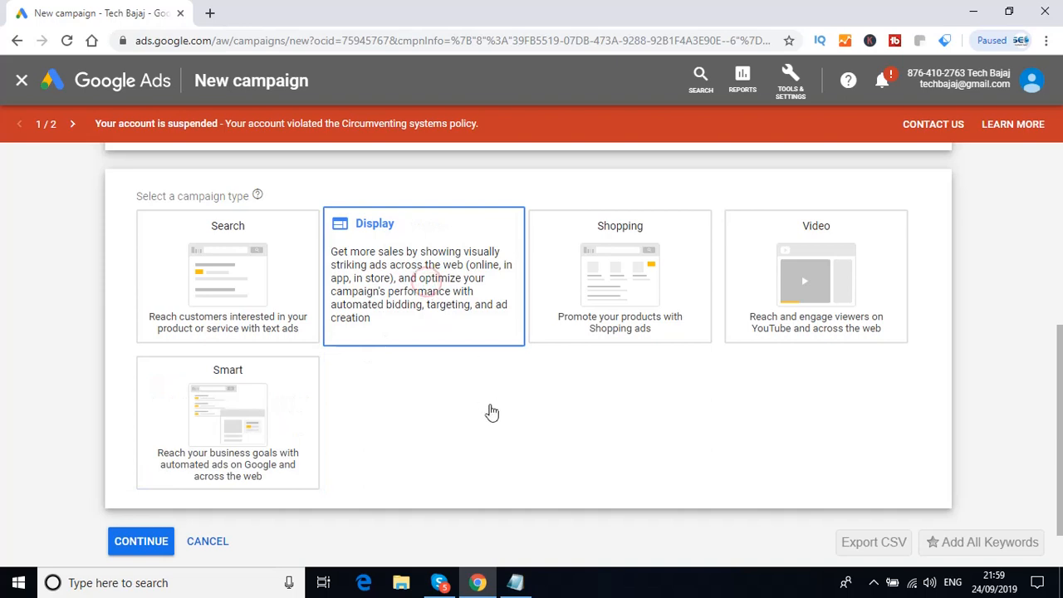
Switch to Notepad and add the line "Click on the option of display"
{"action": "left_click", "coordinate": [517, 584]}
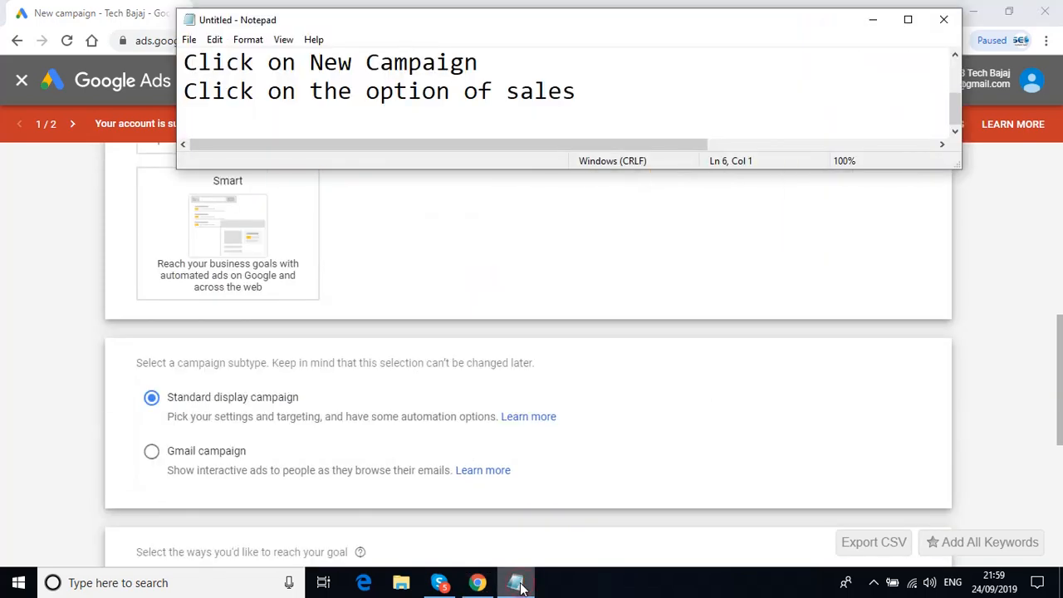
{"action": "type", "text": "Click on the option of"}
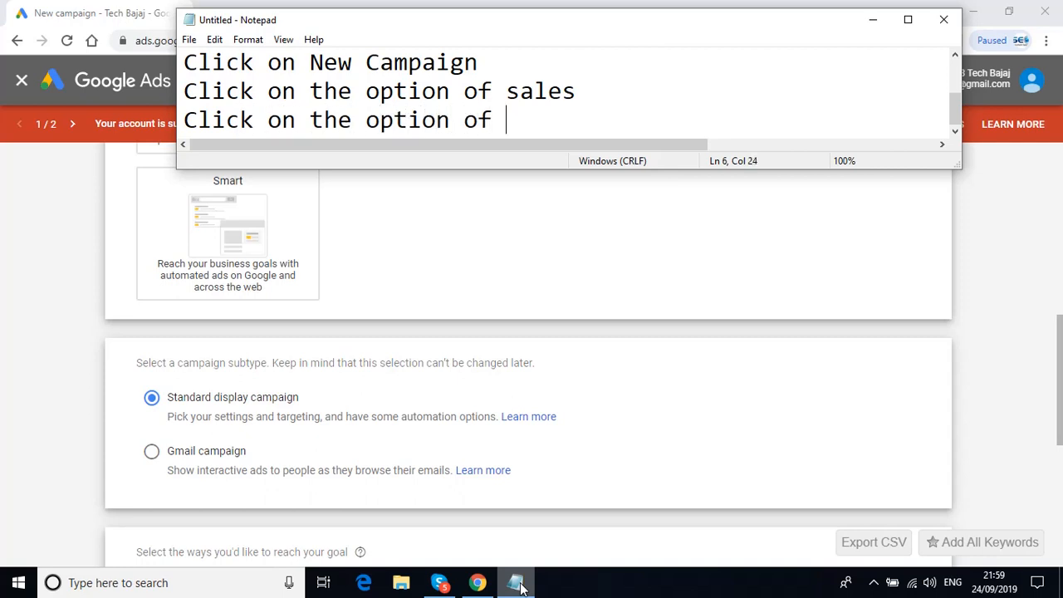
{"action": "type", "text": " dispo"}
{"action": "key", "text": "BackSpace"}
{"action": "type", "text": "la"}
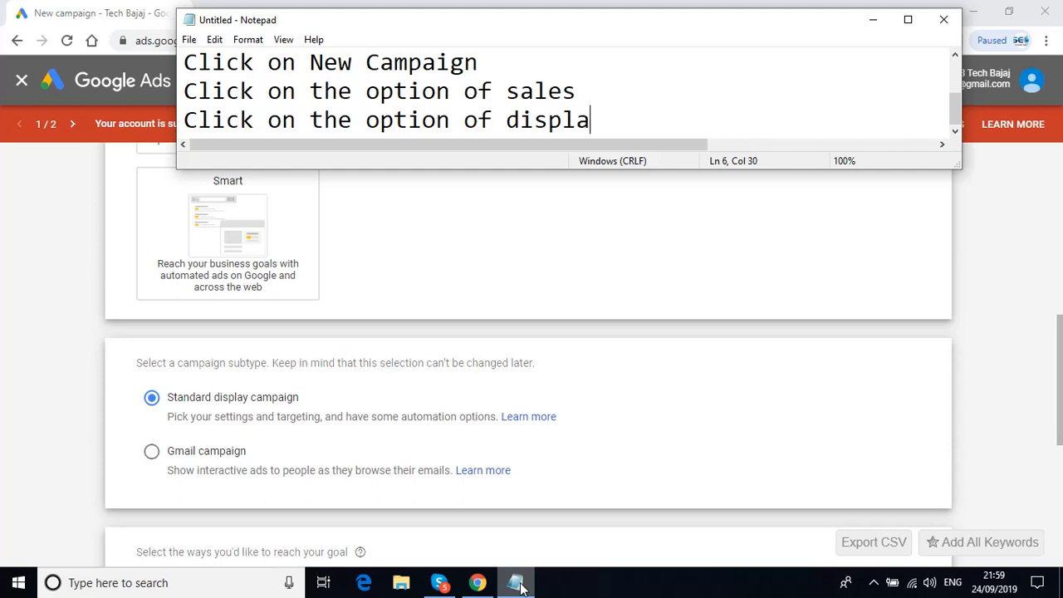
{"action": "type", "text": "y"}
{"action": "key", "text": "Return"}
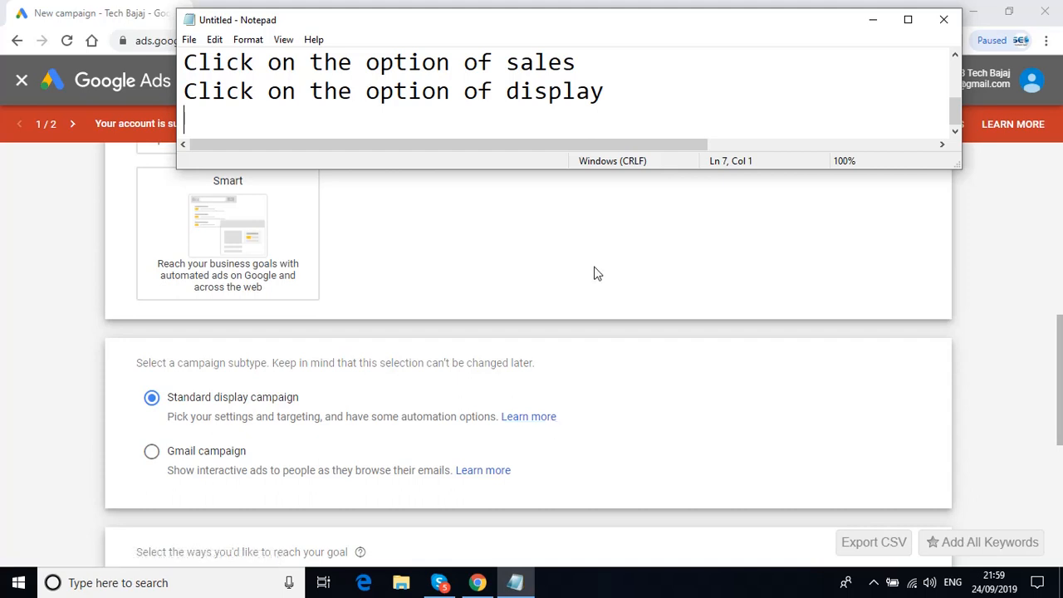
Add the line "Click on Standard Display Campaign" to the Notepad notes
{"action": "type", "text": "Click on "}
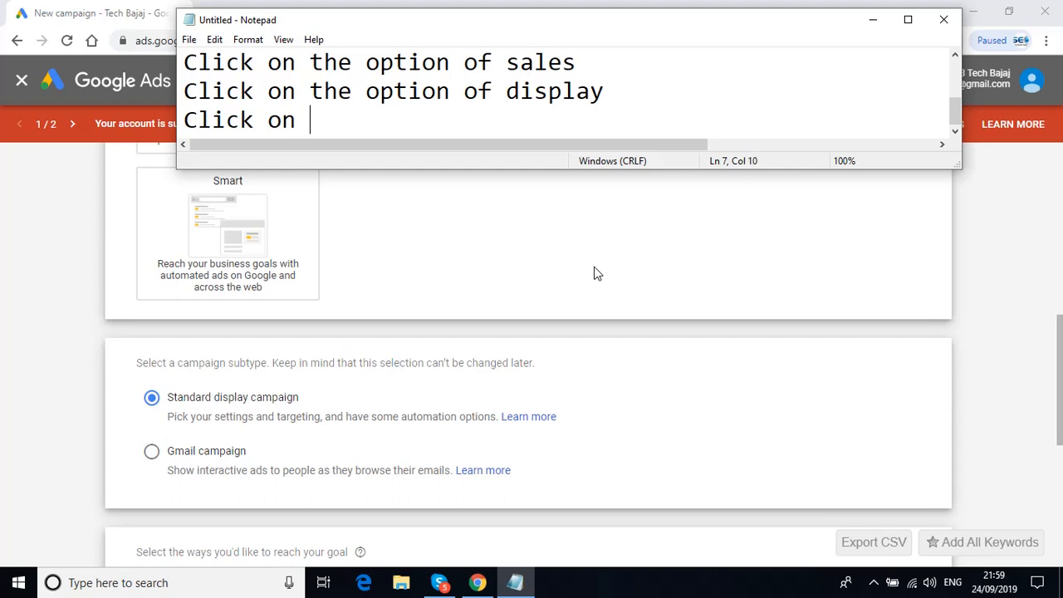
{"action": "type", "text": "Standar"}
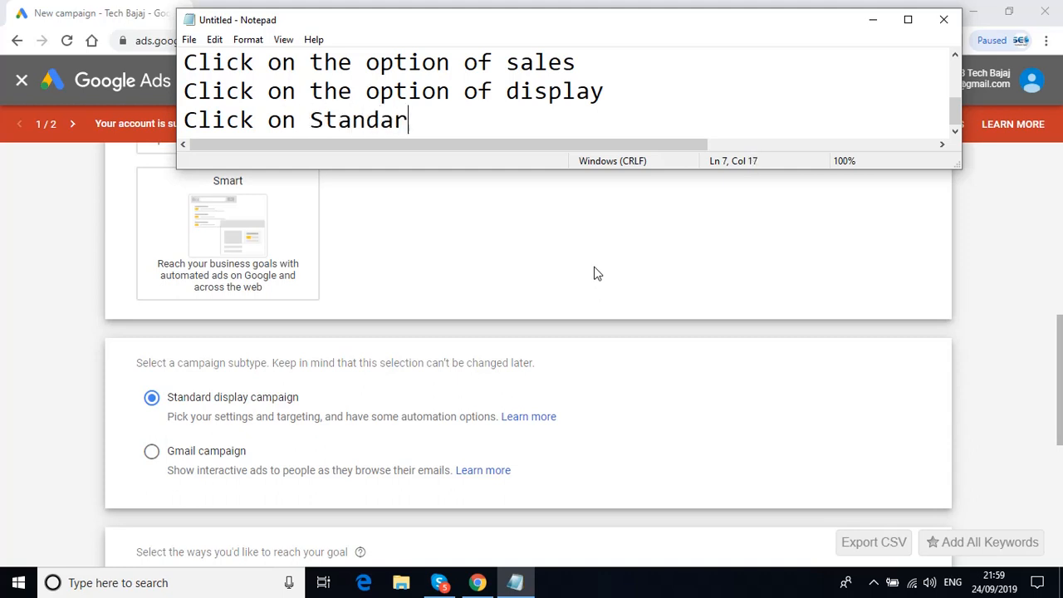
{"action": "type", "text": "d Display"}
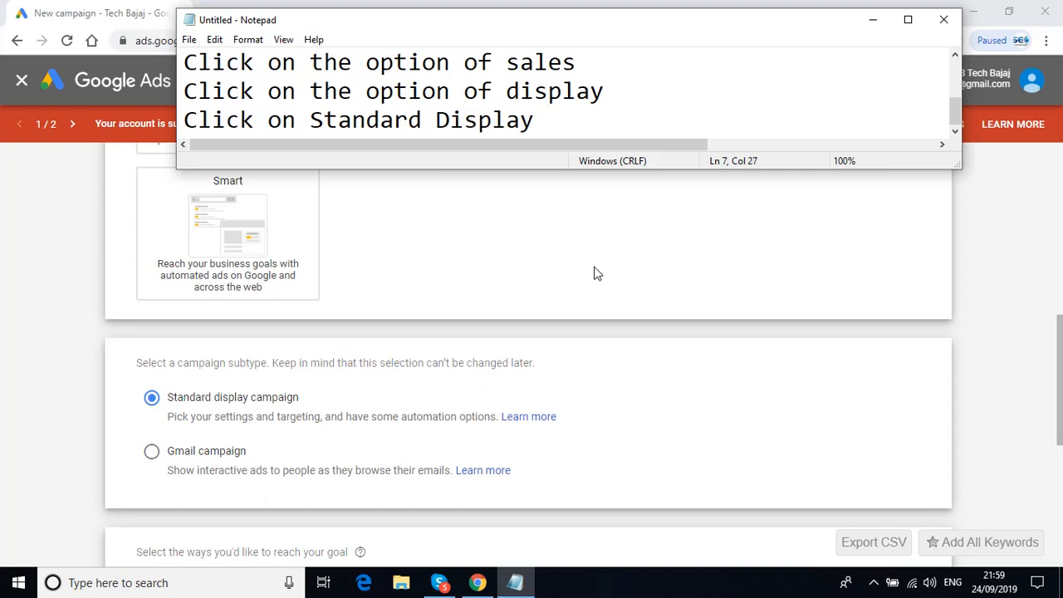
{"action": "type", "text": " Campaign"}
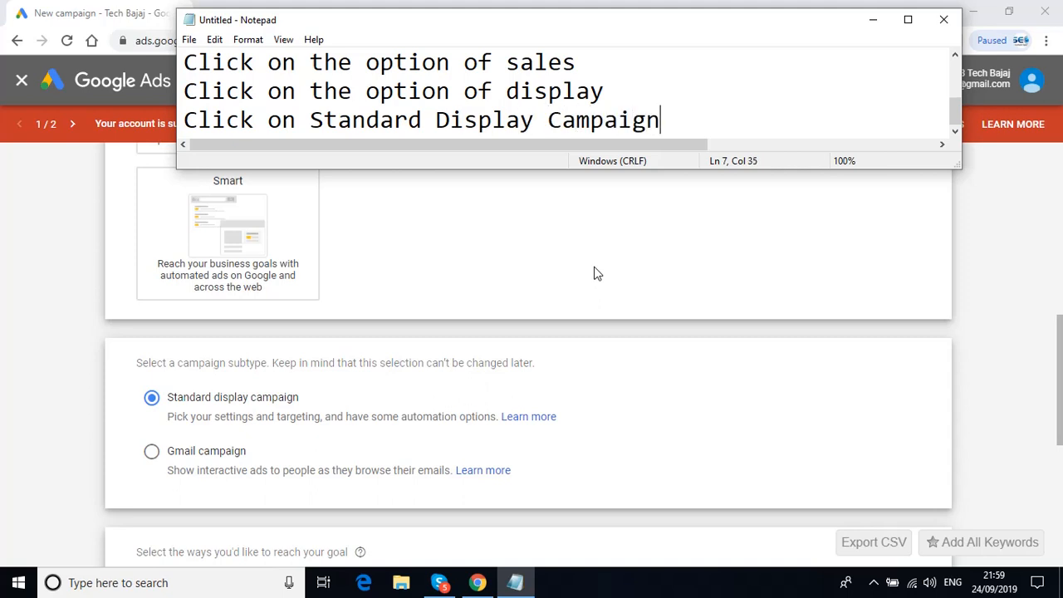
{"action": "key", "text": "Return"}
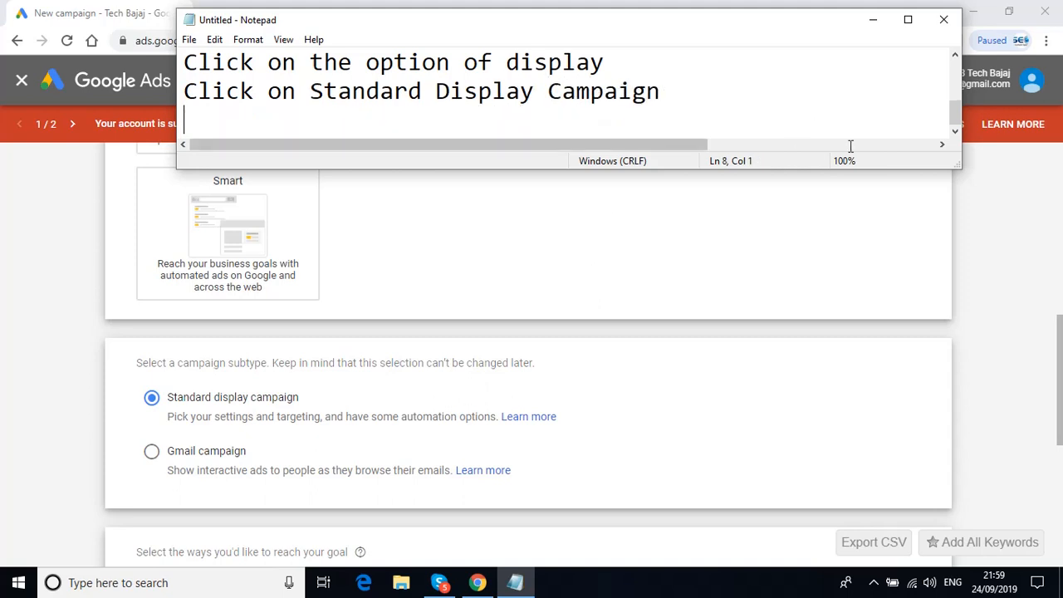
Switch to Chrome and open fleetroot.com in a new browser tab
{"action": "left_click_drag", "start_coordinate": [1060, 376], "coordinate": [1059, 407]}
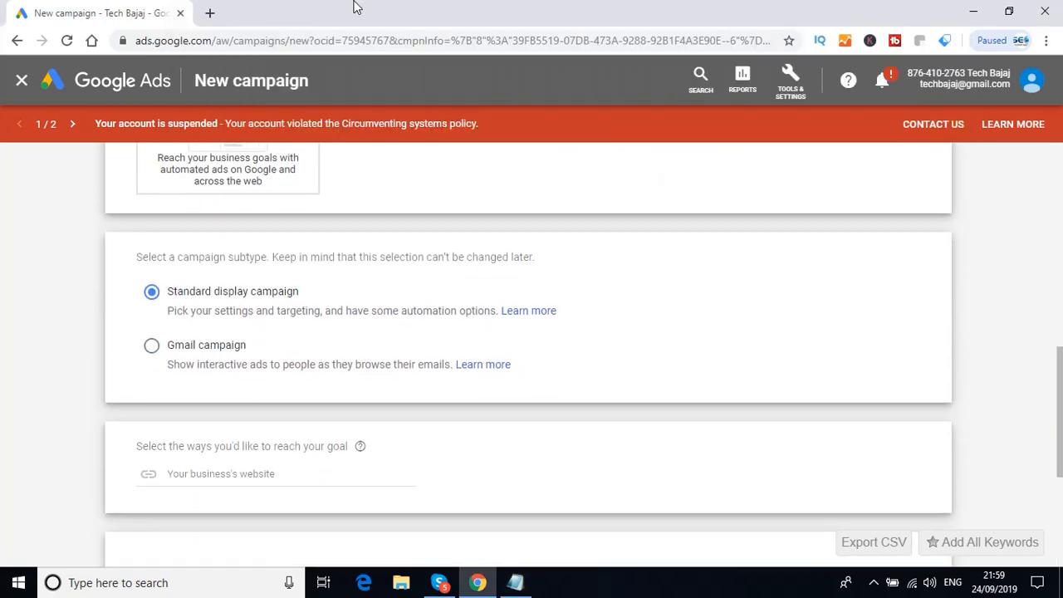
{"action": "left_click", "coordinate": [210, 13]}
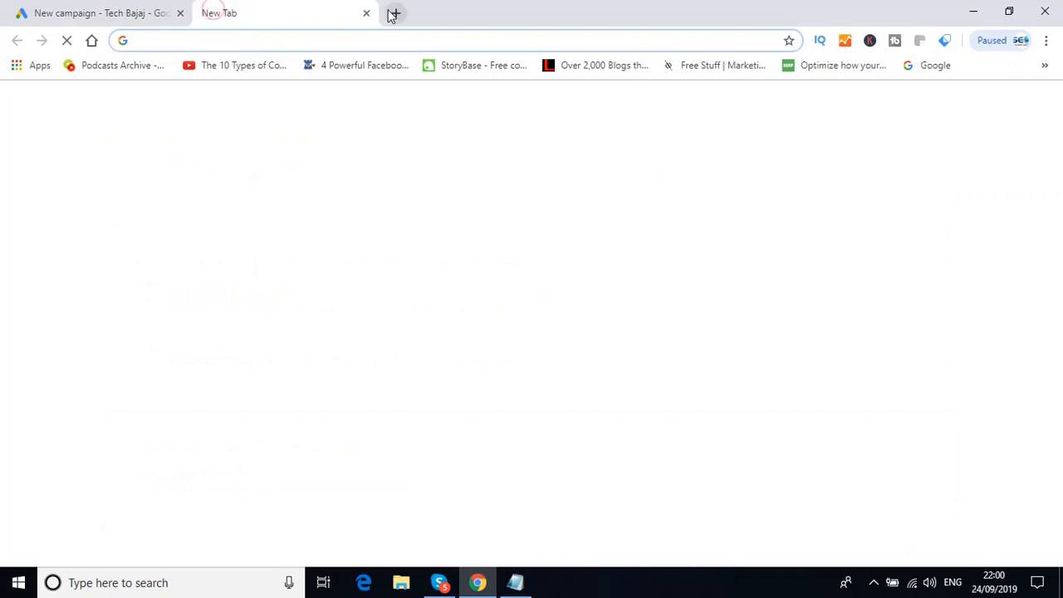
{"action": "type", "text": "fleet"}
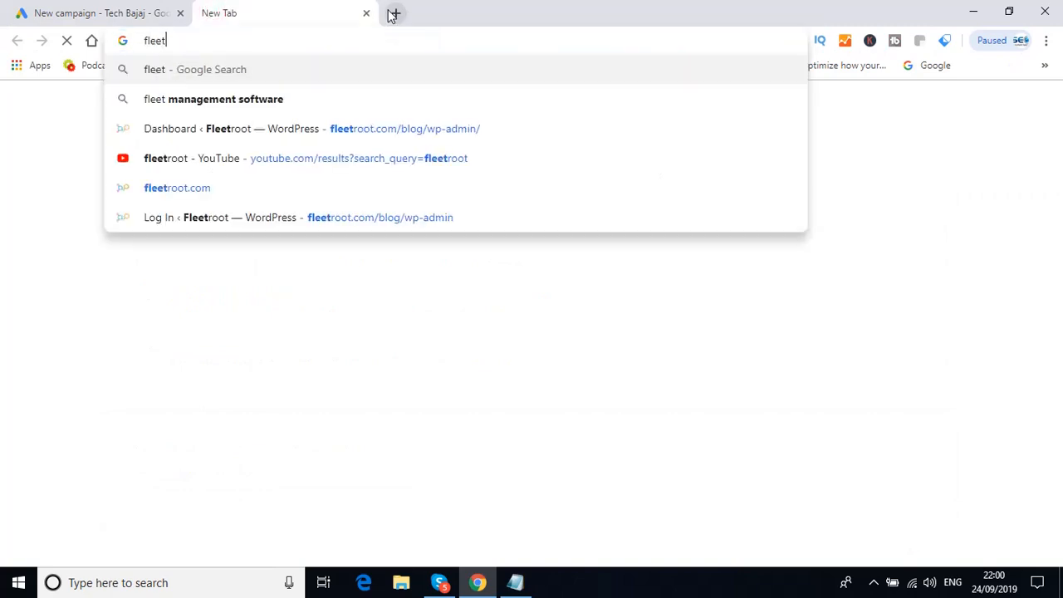
{"action": "type", "text": "root.com"}
{"action": "key", "text": "Return"}
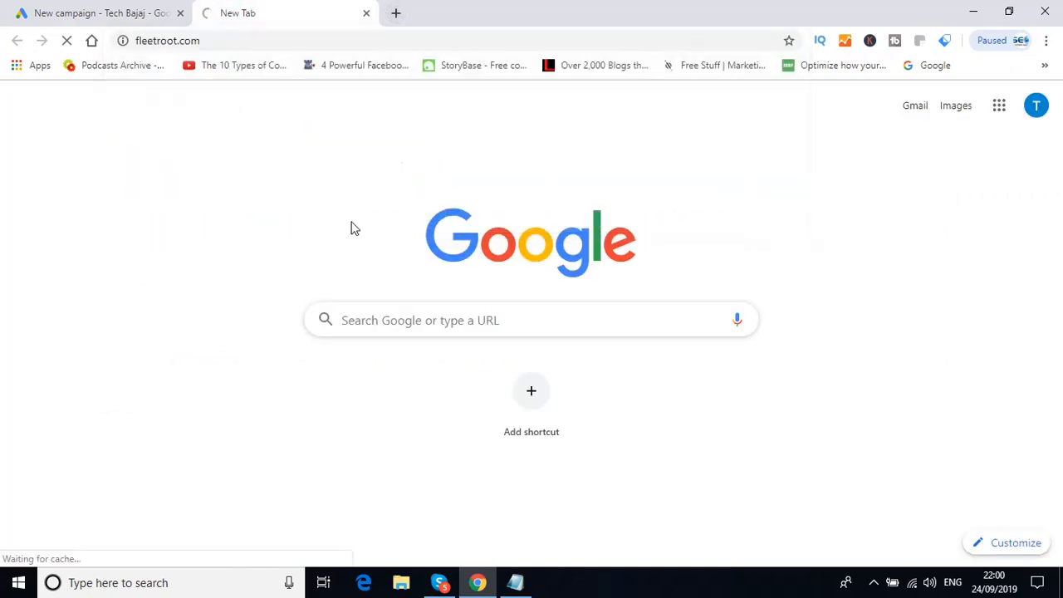
Return to Notepad and add the line "Let us take fleetroot.com as the case study"
{"action": "left_click", "coordinate": [515, 583]}
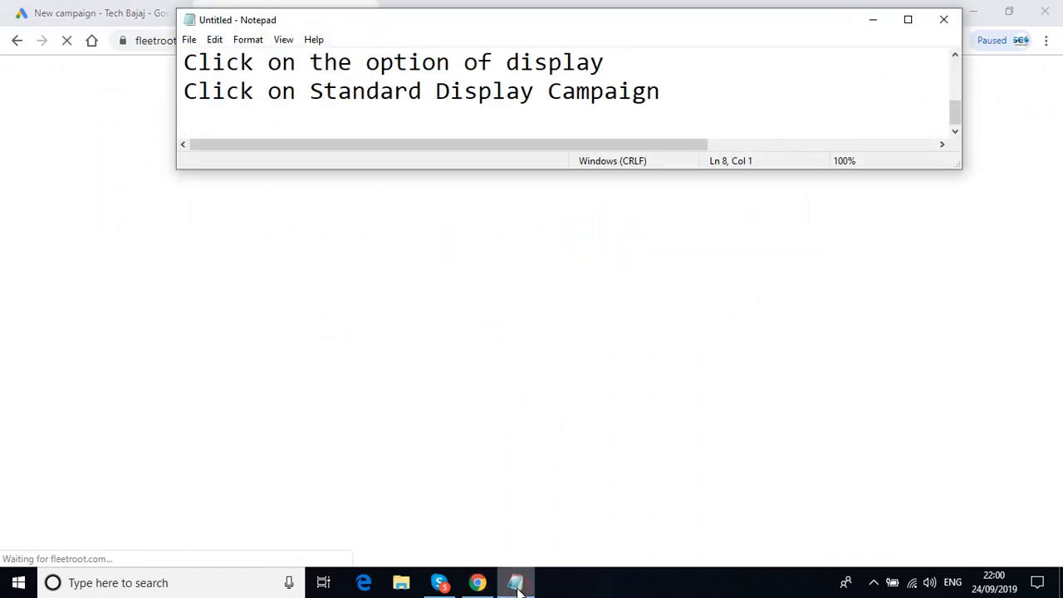
{"action": "type", "text": "Let us "}
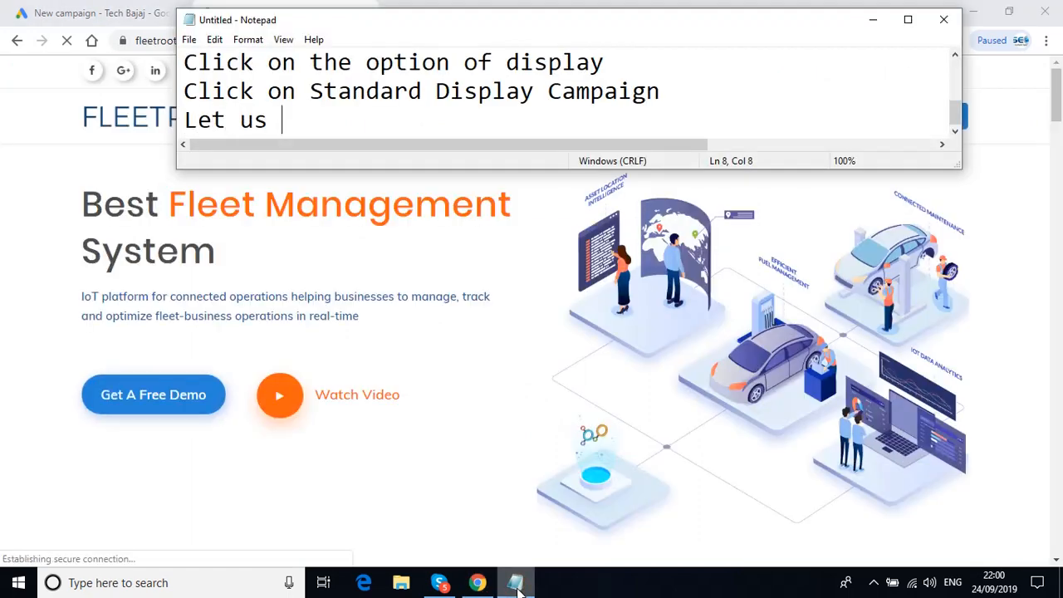
{"action": "type", "text": "take "}
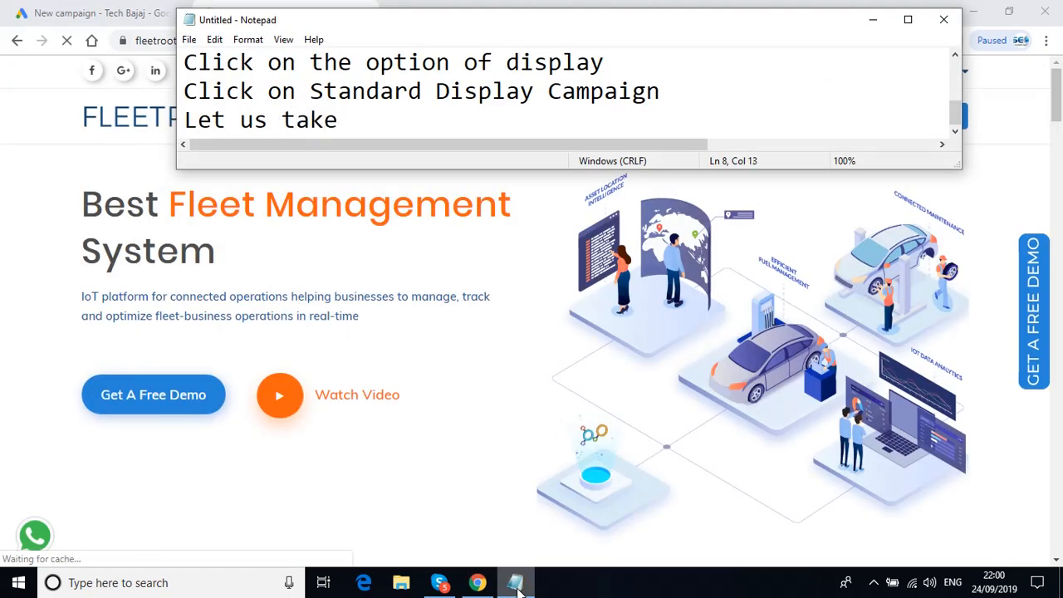
{"action": "type", "text": "fleetroot.co"}
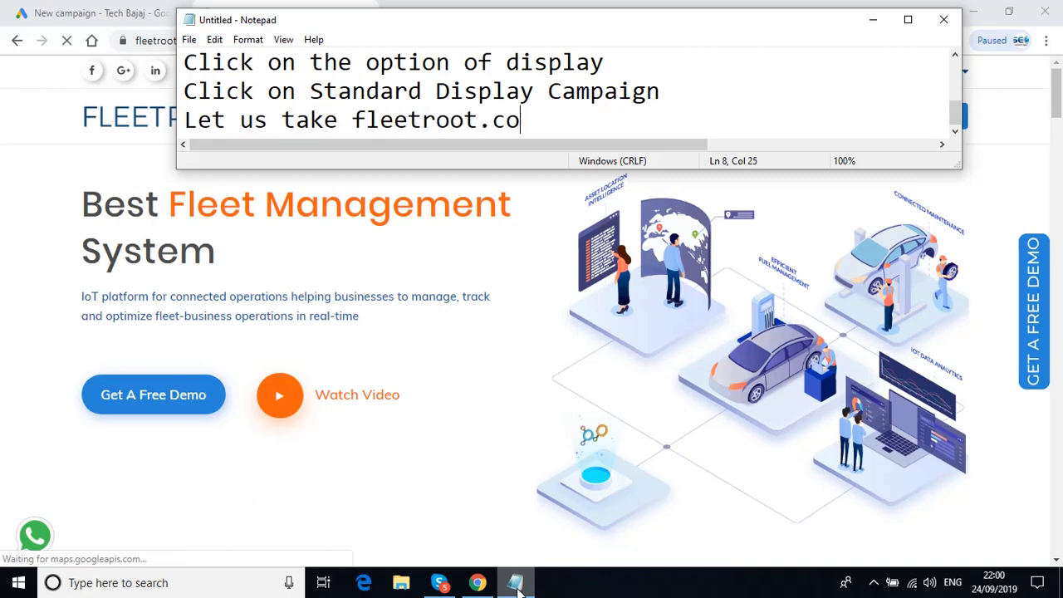
{"action": "type", "text": "m as the "}
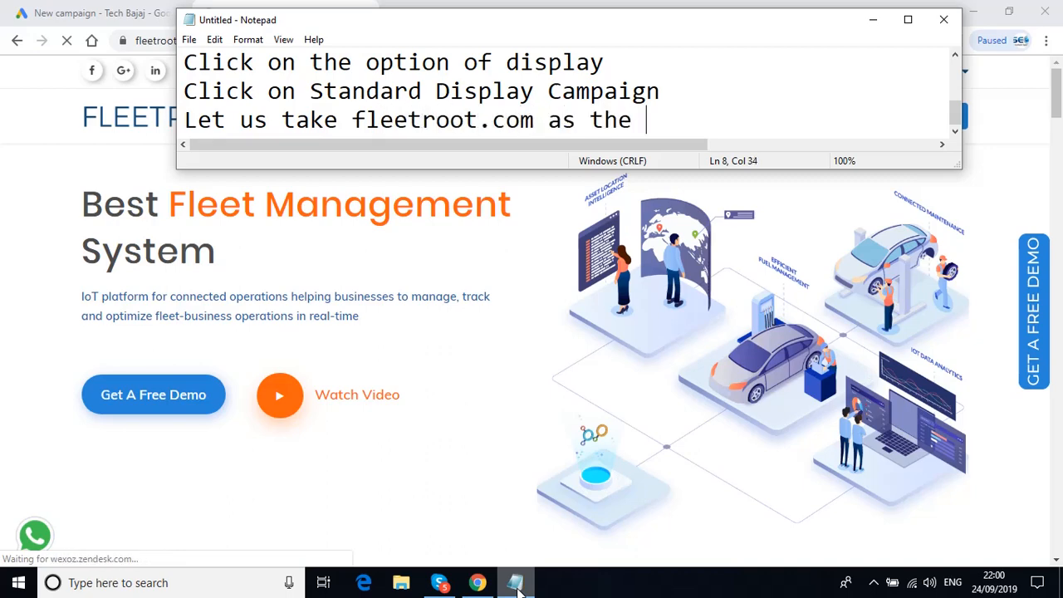
{"action": "type", "text": "case s"}
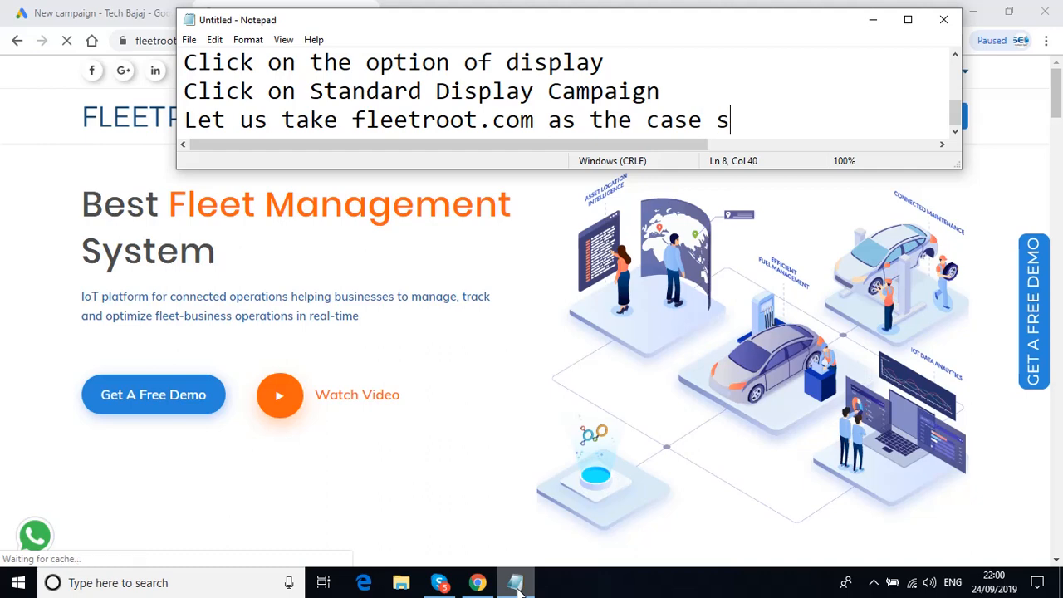
{"action": "type", "text": "tudy"}
{"action": "key", "text": "Return"}
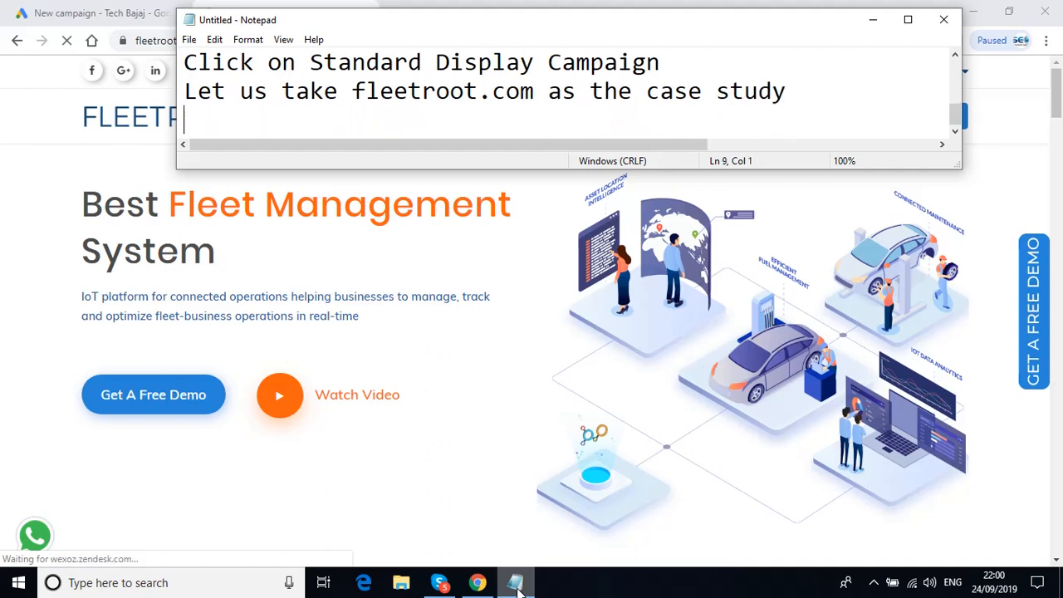
On the Fleetroot website, open the School Transport Automation solution page and copy its URL
{"action": "left_click", "coordinate": [873, 20]}
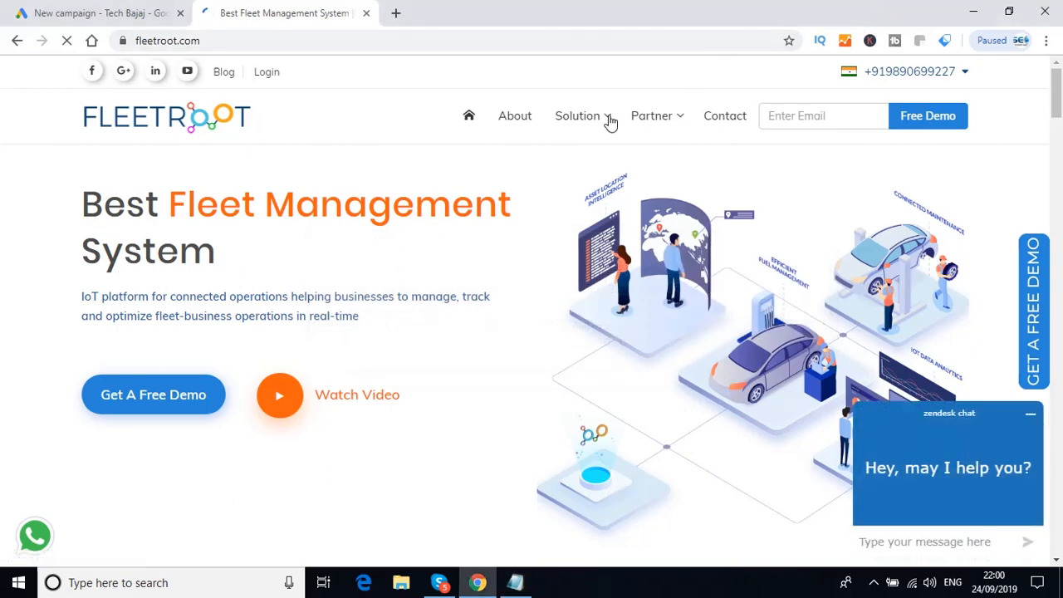
{"action": "mouse_move", "coordinate": [606, 123]}
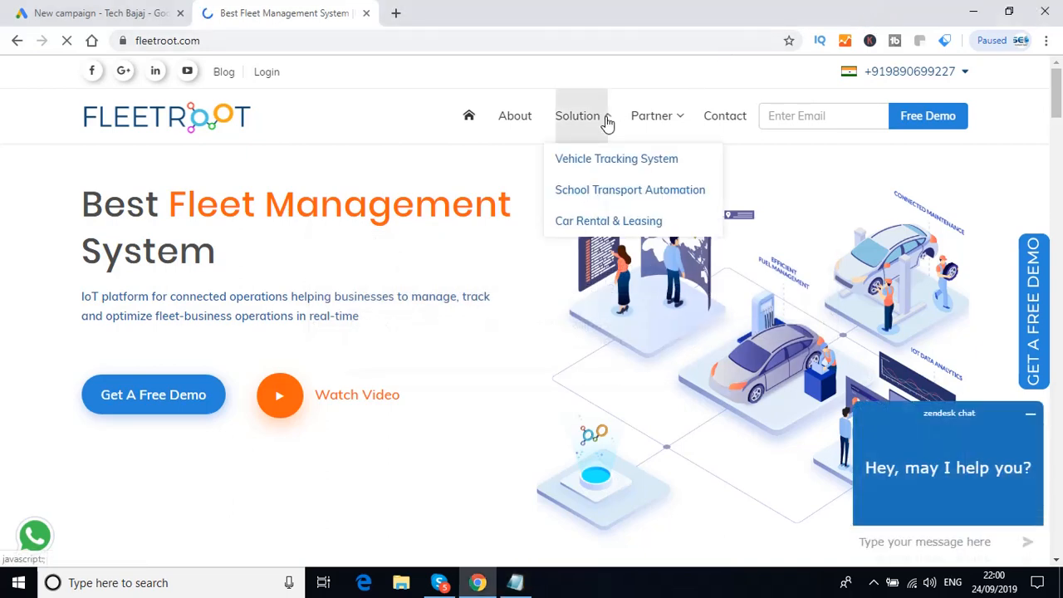
{"action": "left_click", "coordinate": [619, 198]}
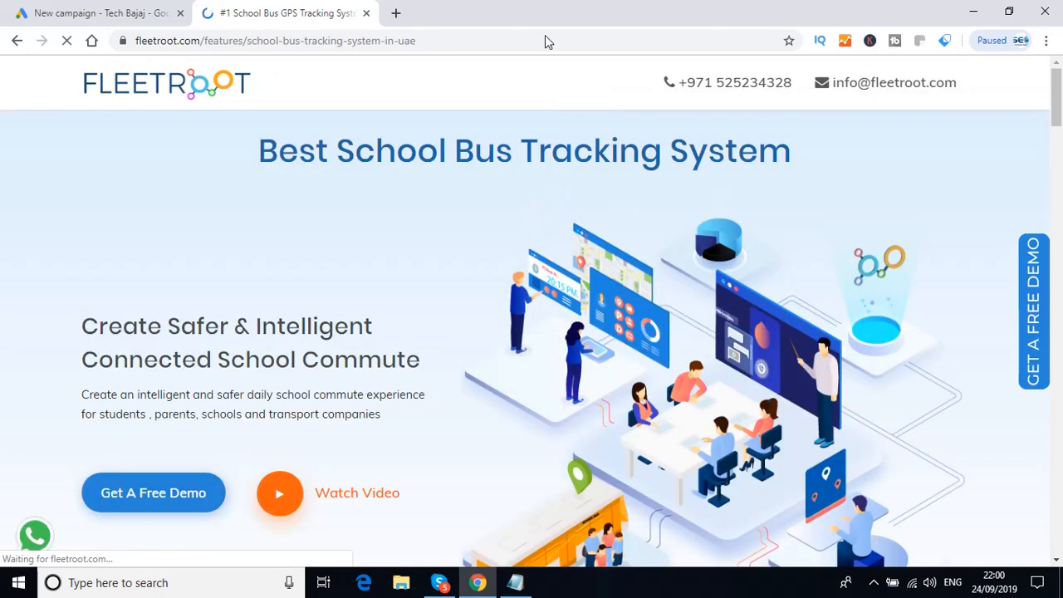
{"action": "left_click", "coordinate": [542, 40]}
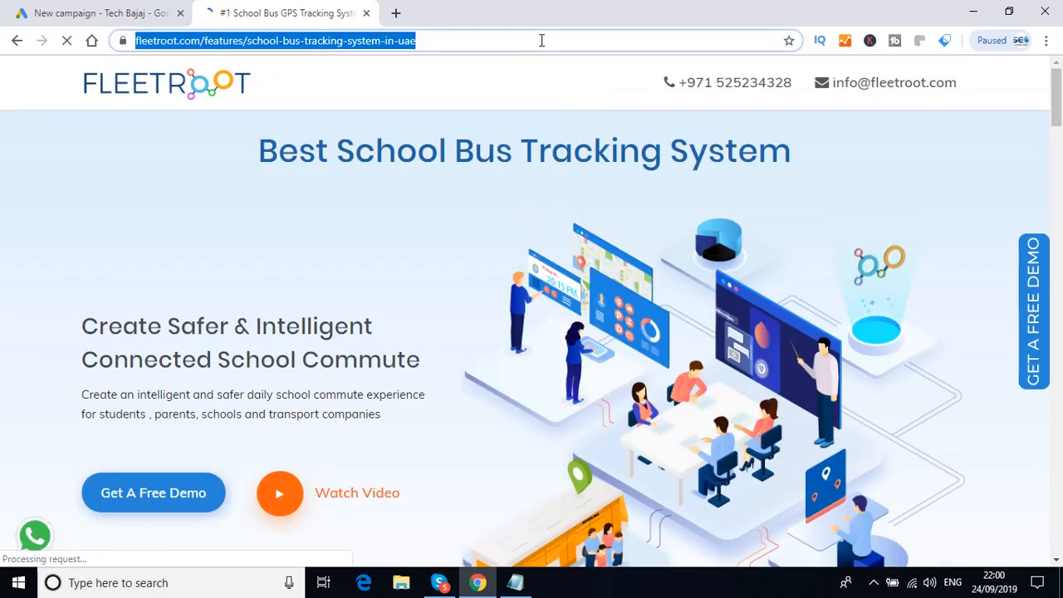
In the Google Ads new campaign, paste the copied school bus tracking page URL as the business's website
{"action": "left_click", "coordinate": [130, 10]}
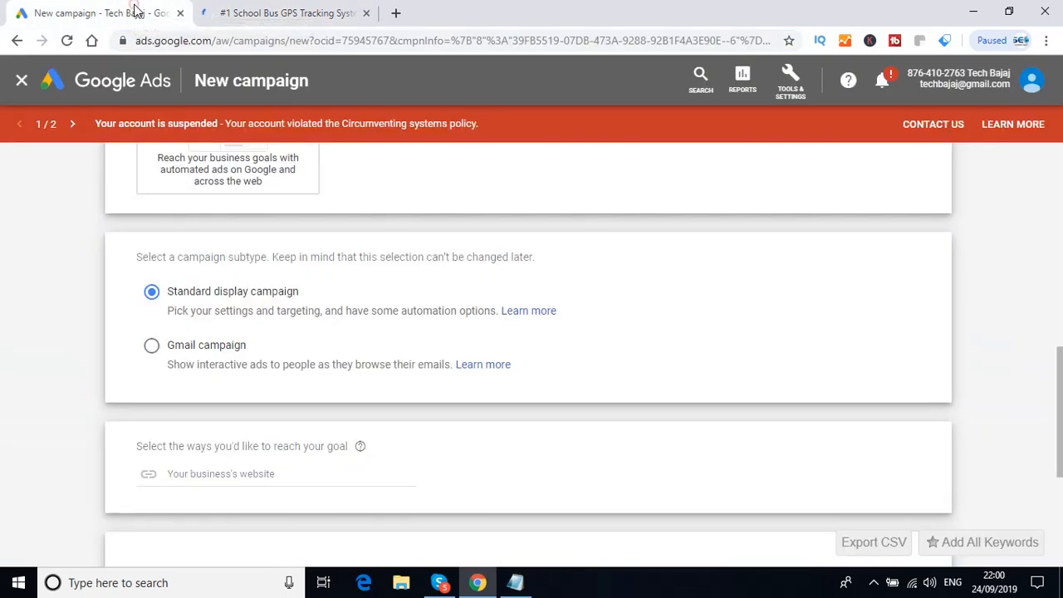
{"action": "left_click", "coordinate": [303, 473]}
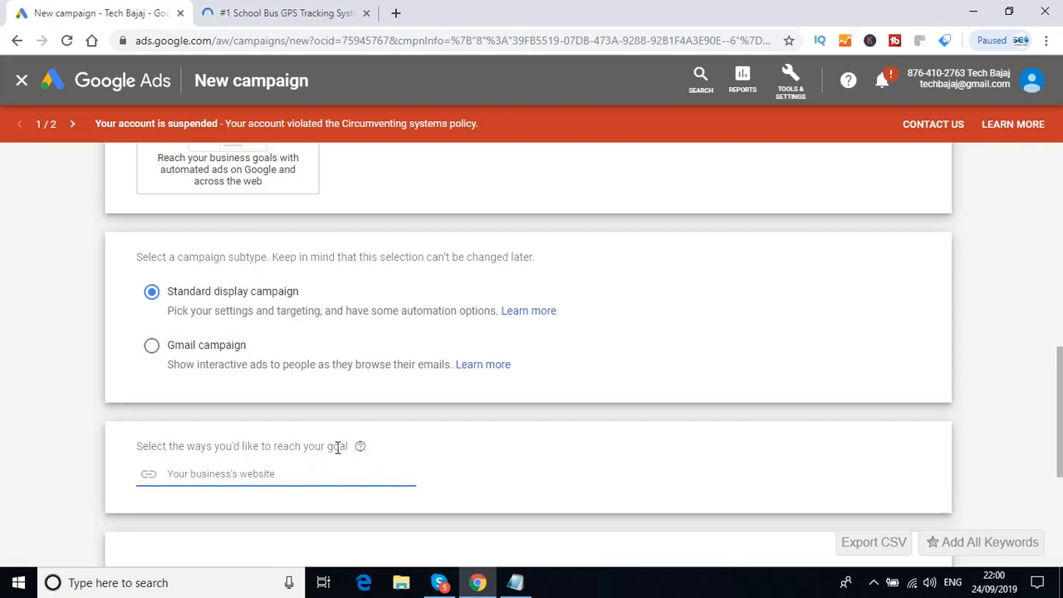
{"action": "key", "text": "ctrl+v"}
{"action": "left_click", "coordinate": [542, 449]}
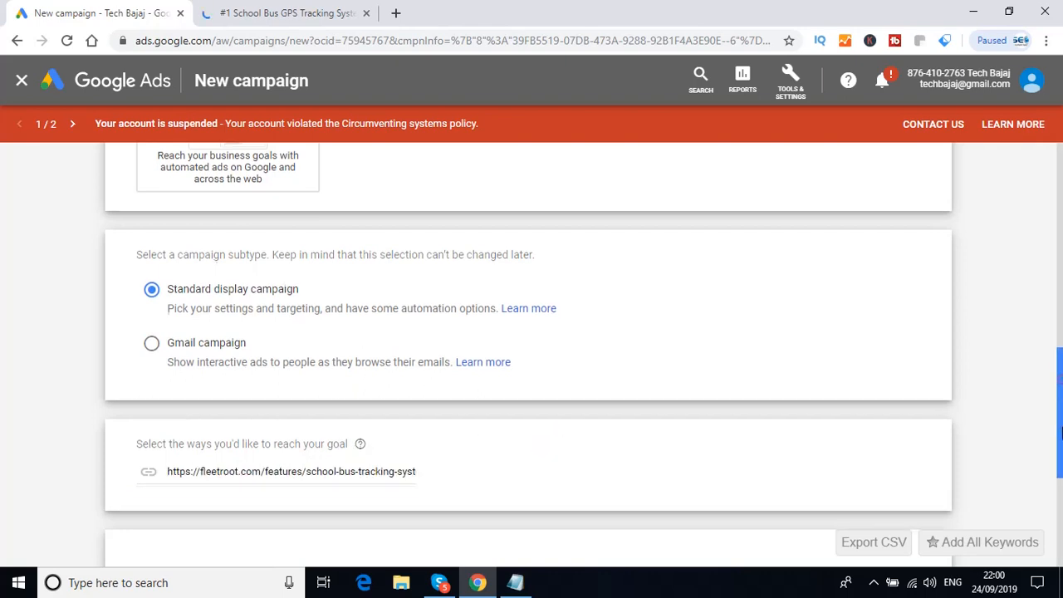
{"action": "left_click_drag", "start_coordinate": [1060, 384], "coordinate": [1060, 446]}
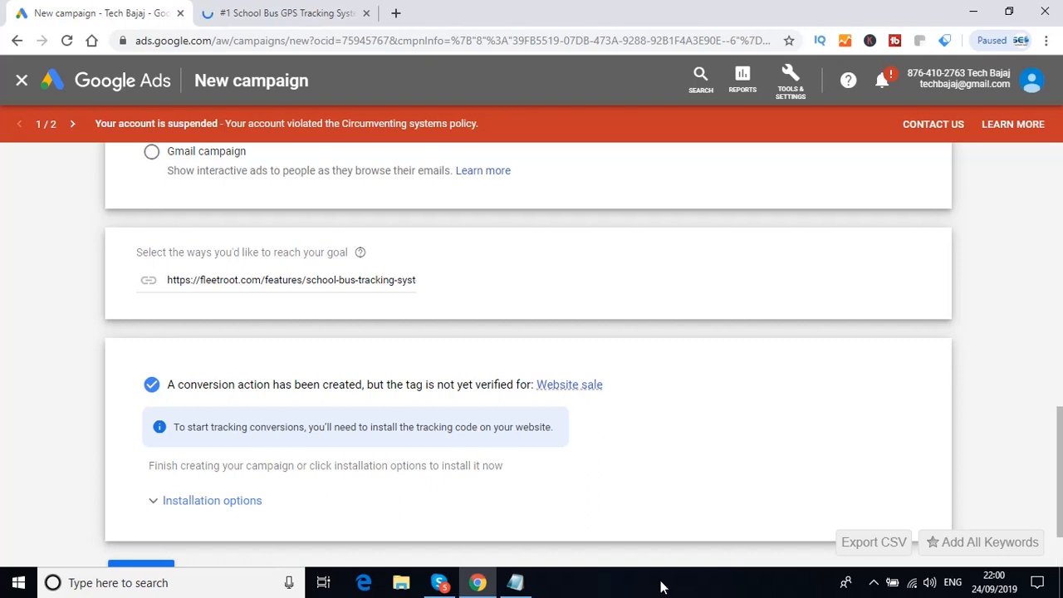
Switch to Notepad and add "If you install the conversion tracking code either on your complete website or on your landing page, you can track the conversions"
{"action": "left_click", "coordinate": [514, 586]}
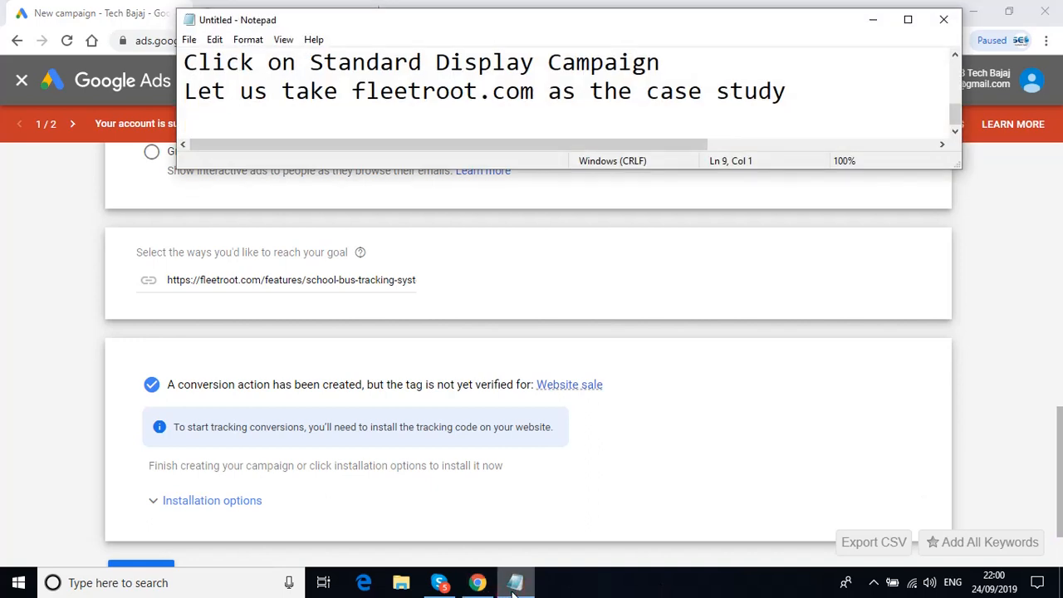
{"action": "key", "text": "Return"}
{"action": "type", "text": "If y"}
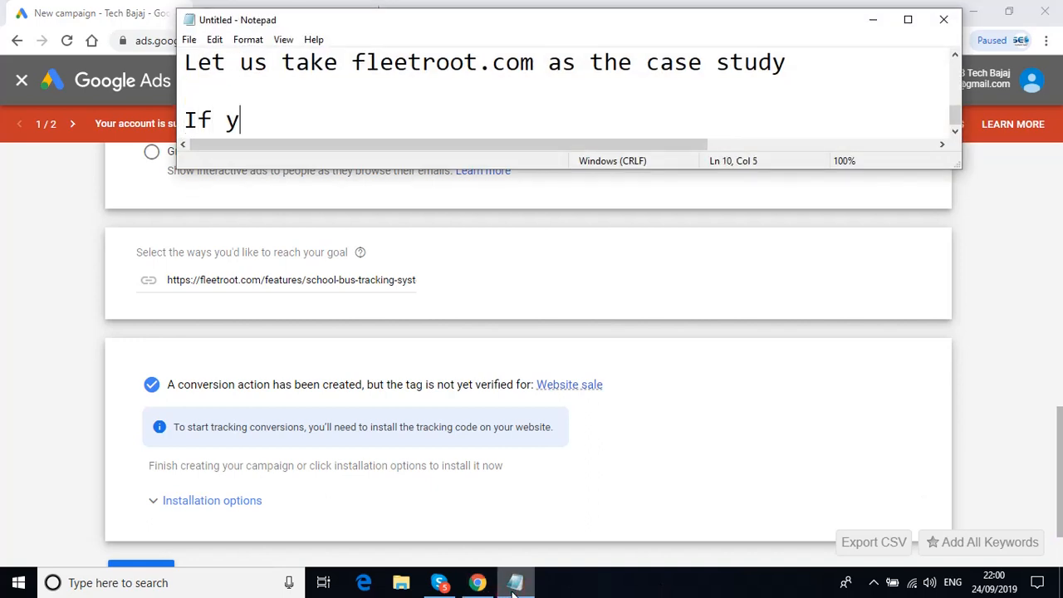
{"action": "type", "text": "ou instal"}
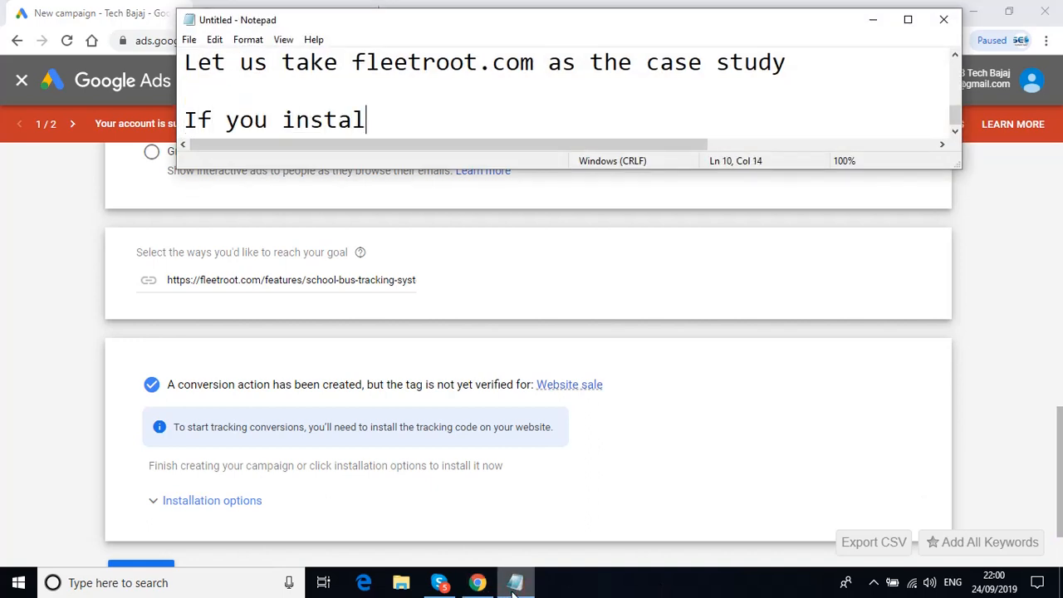
{"action": "type", "text": "l the conve"}
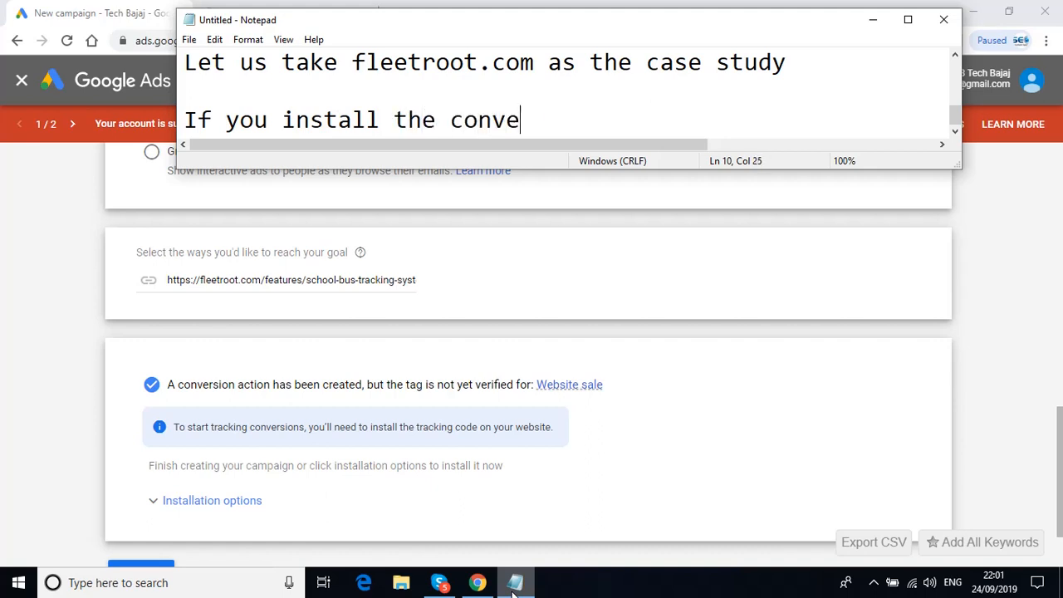
{"action": "type", "text": "rsion tracki"}
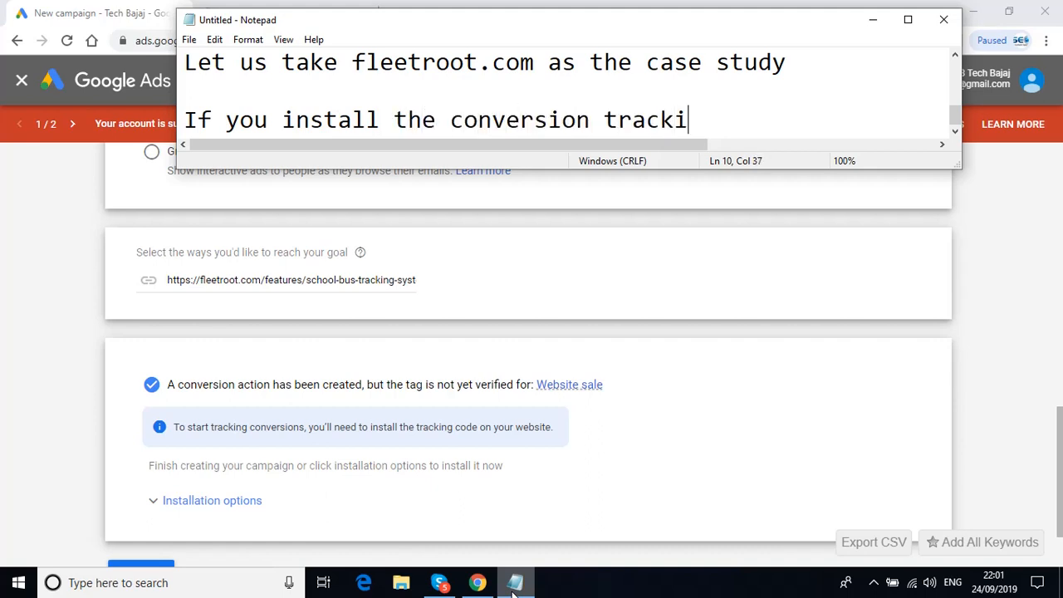
{"action": "type", "text": "ng cod"}
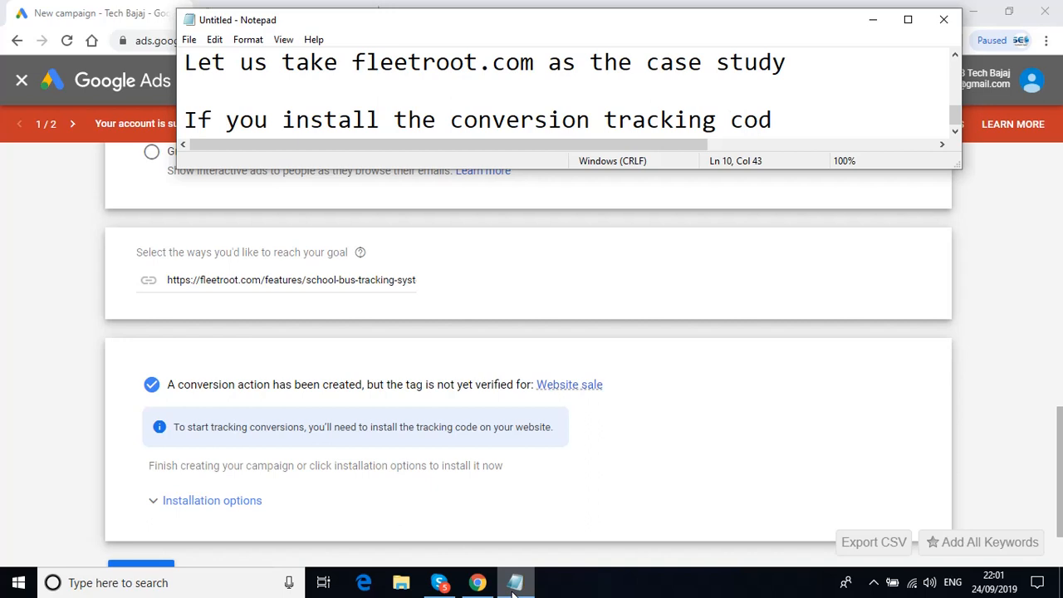
{"action": "type", "text": "e either on your c"}
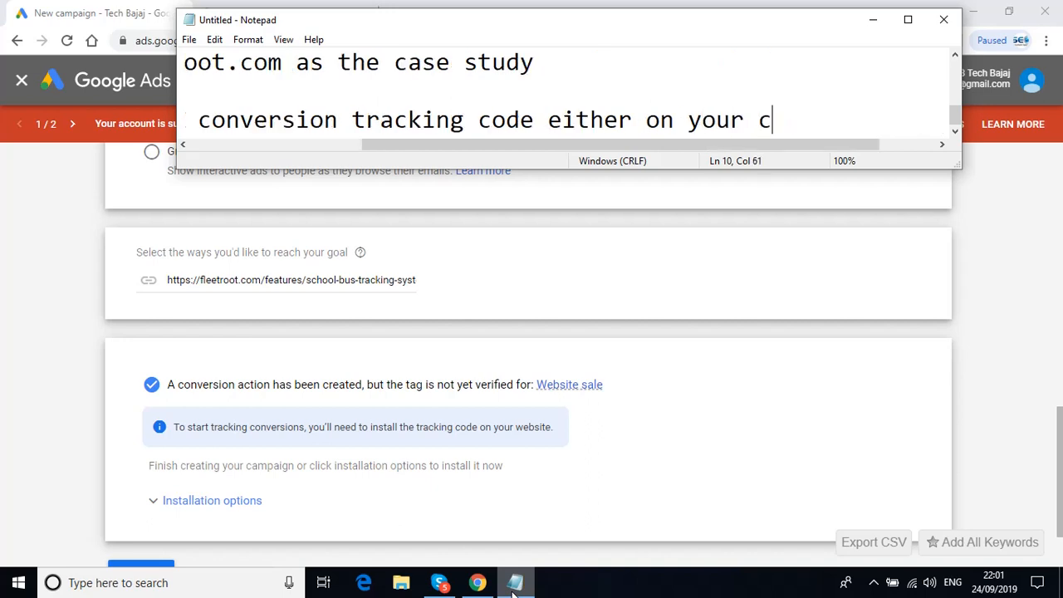
{"action": "type", "text": "omplete web"}
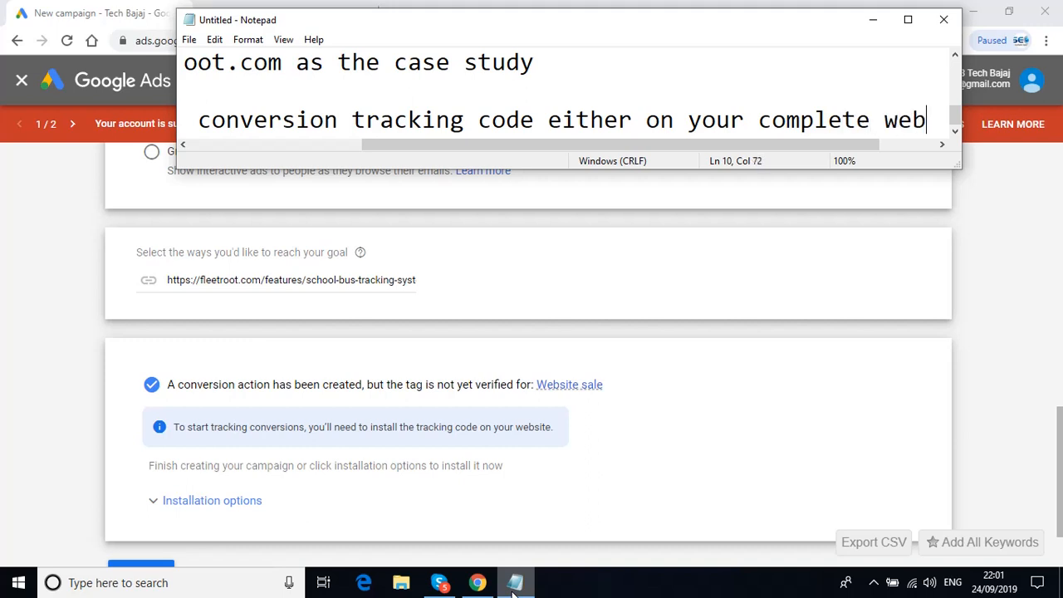
{"action": "type", "text": "site or"}
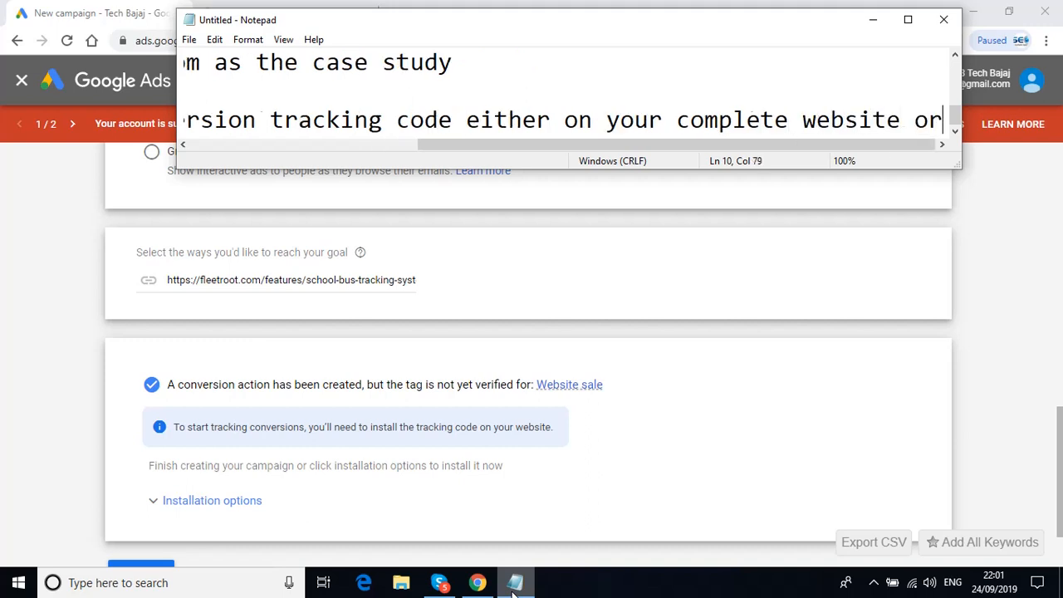
{"action": "type", "text": " on your la"}
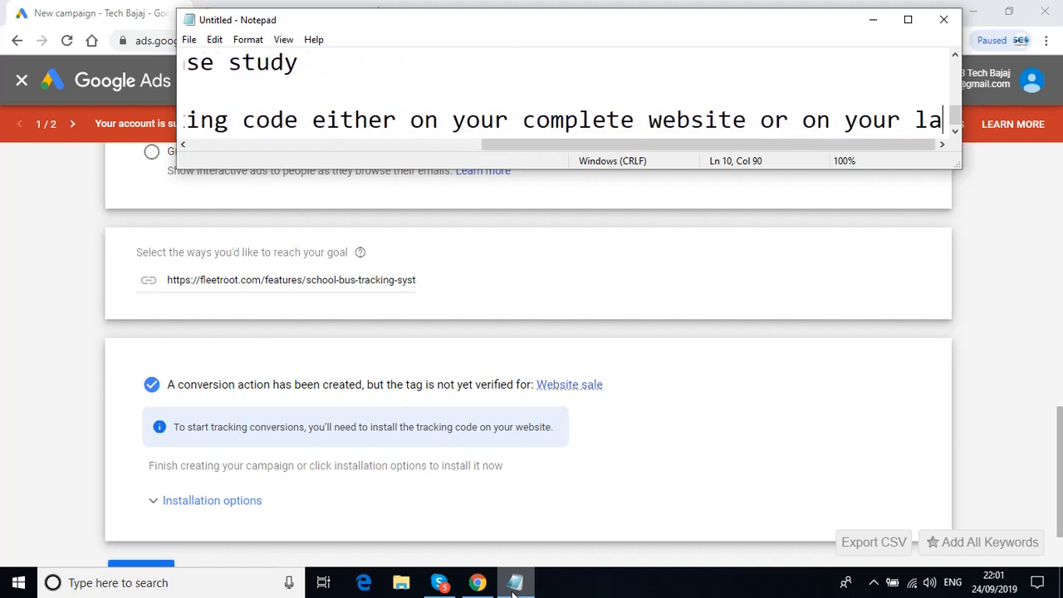
{"action": "type", "text": "nding page"}
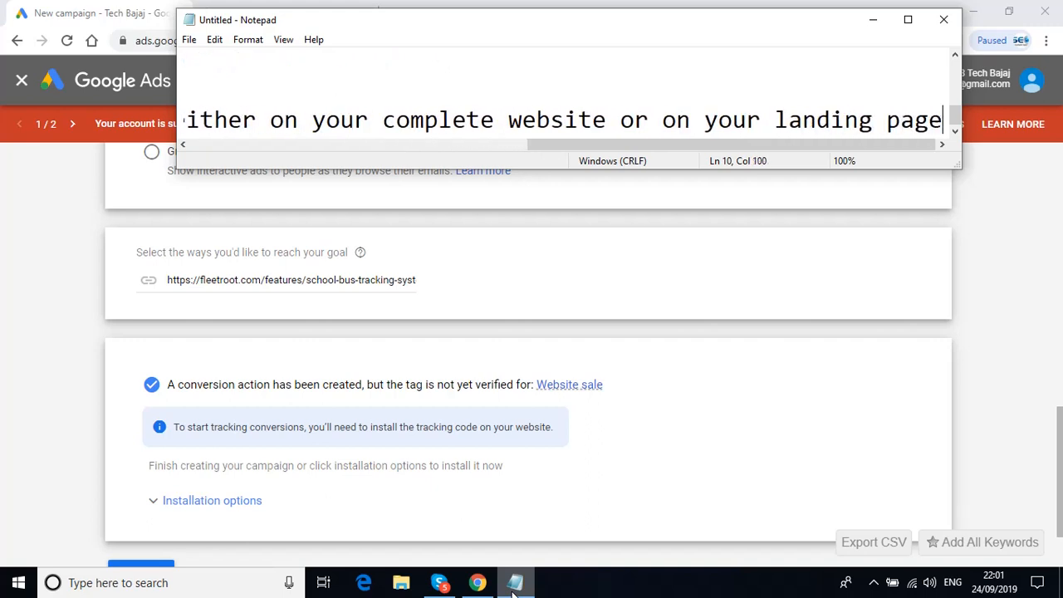
{"action": "type", "text": ", you can "}
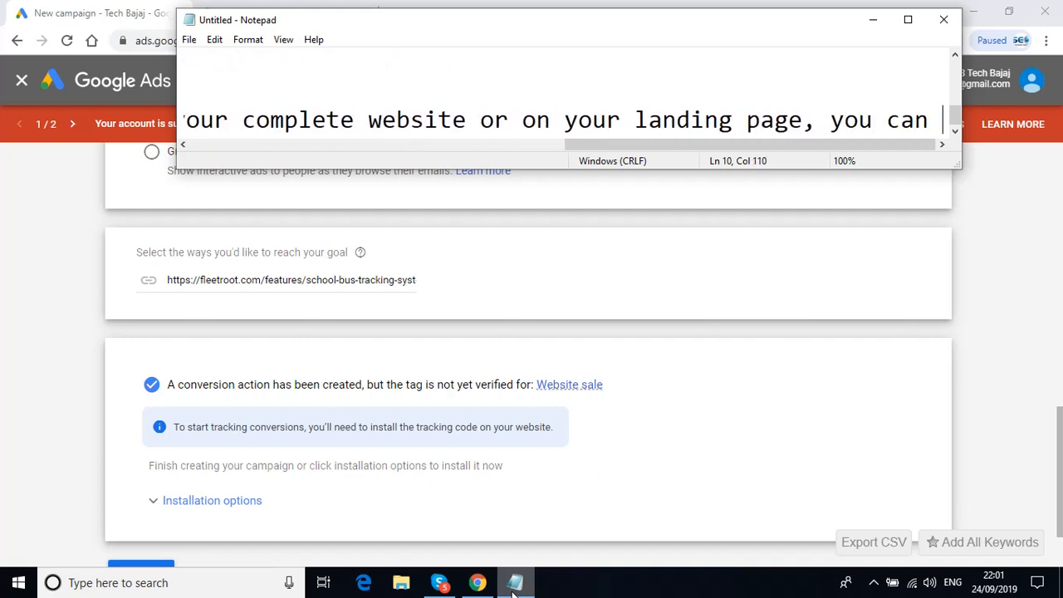
{"action": "type", "text": "track the"}
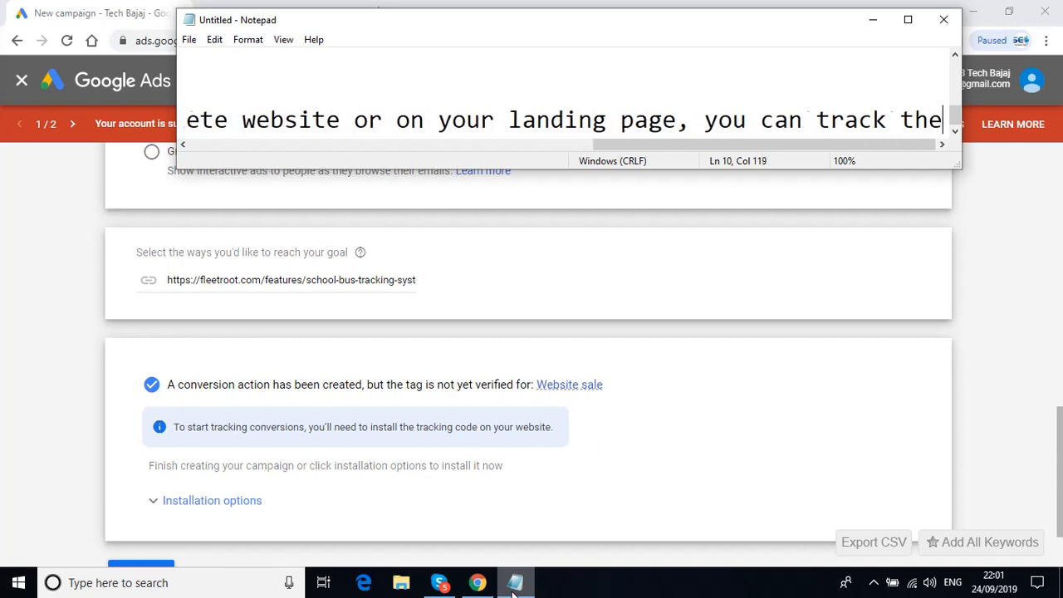
{"action": "type", "text": " conversion"}
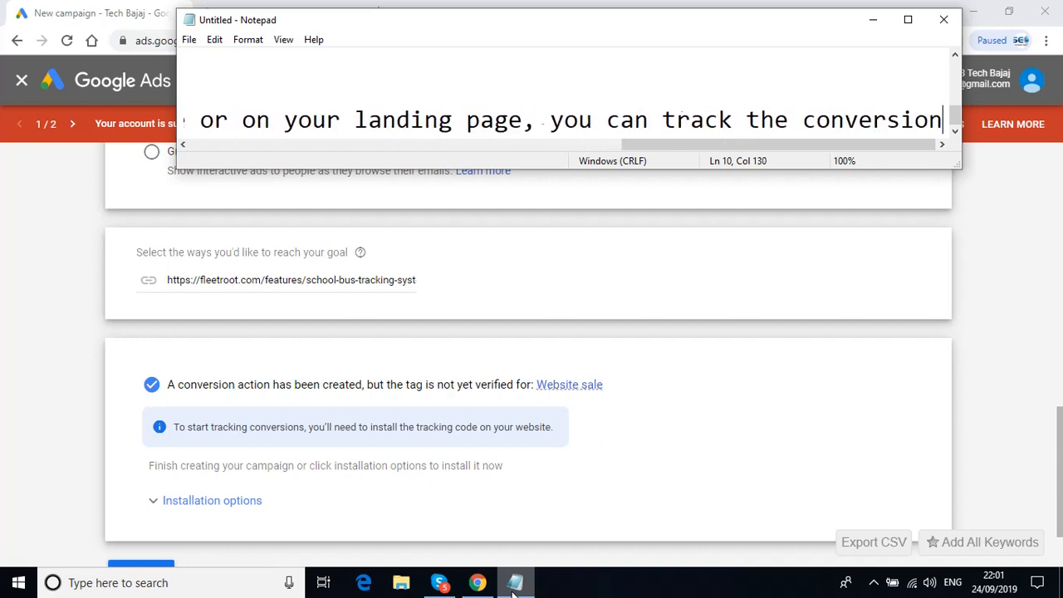
{"action": "type", "text": "s"}
{"action": "key", "text": "Return"}
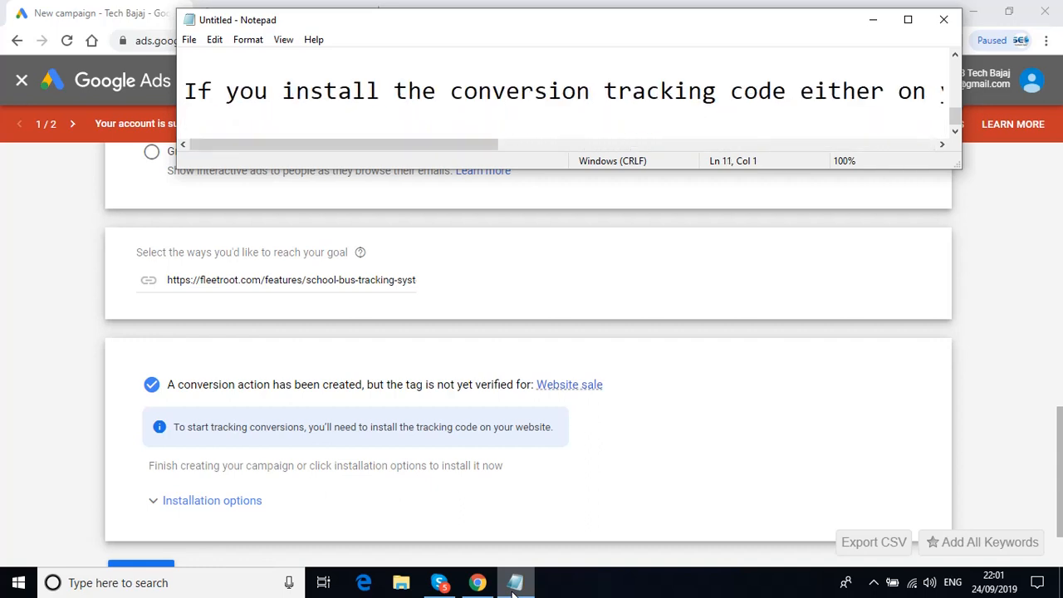
Add the line "You can understand how many number of inbounds leads you are generating for the business with the help of conversion tracking code"
{"action": "type", "text": "You can"}
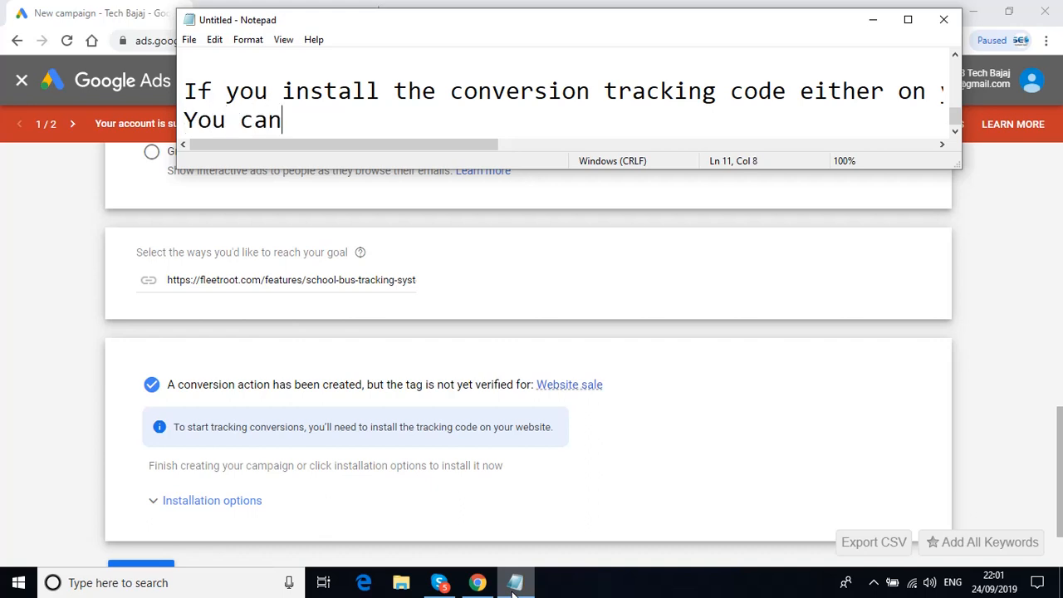
{"action": "type", "text": " understand "}
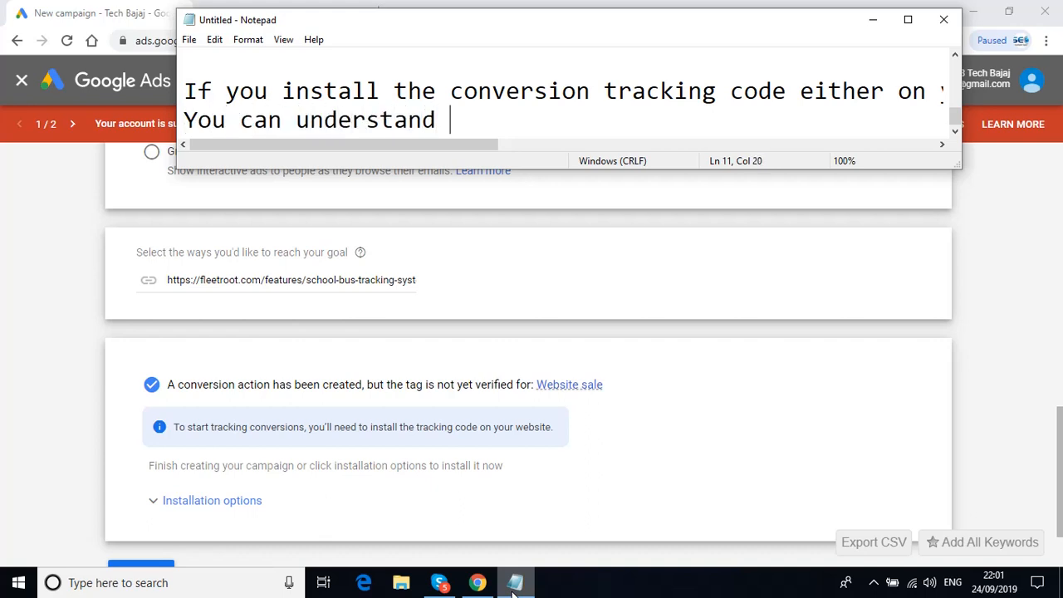
{"action": "type", "text": "how many num"}
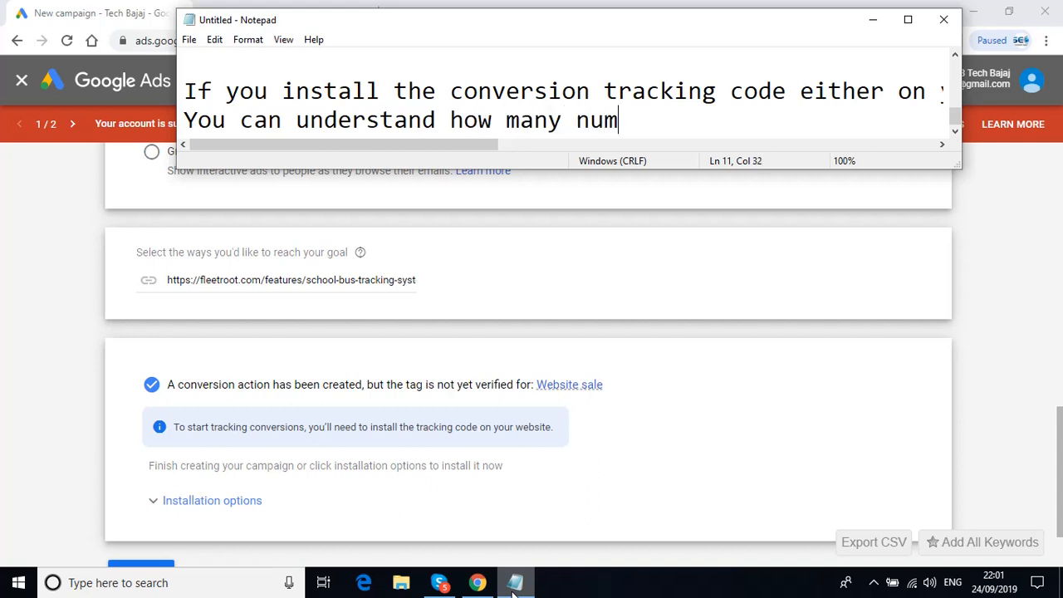
{"action": "type", "text": "ber of inbo"}
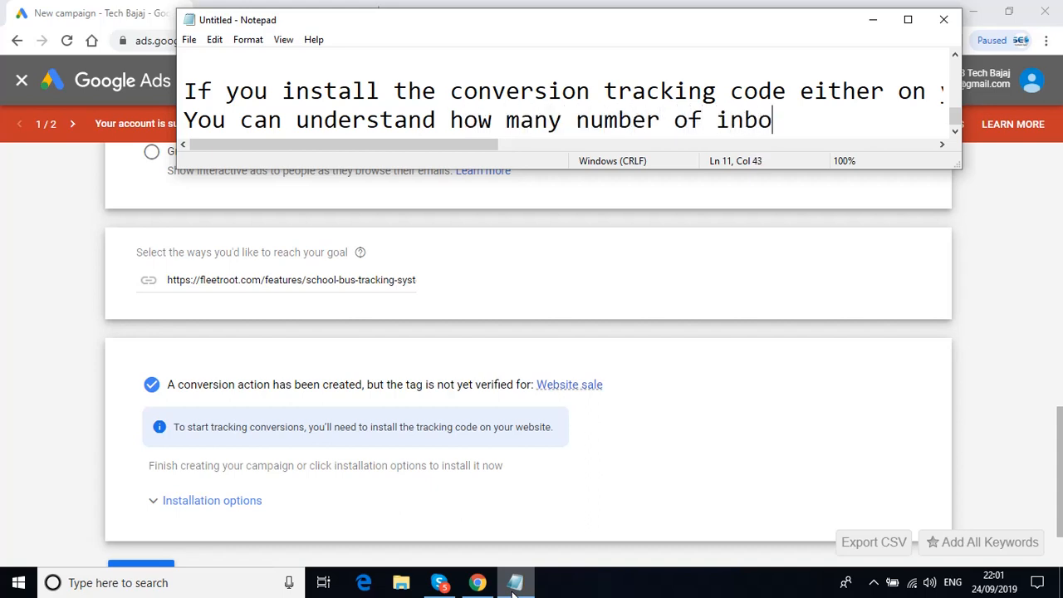
{"action": "type", "text": "unds leads "}
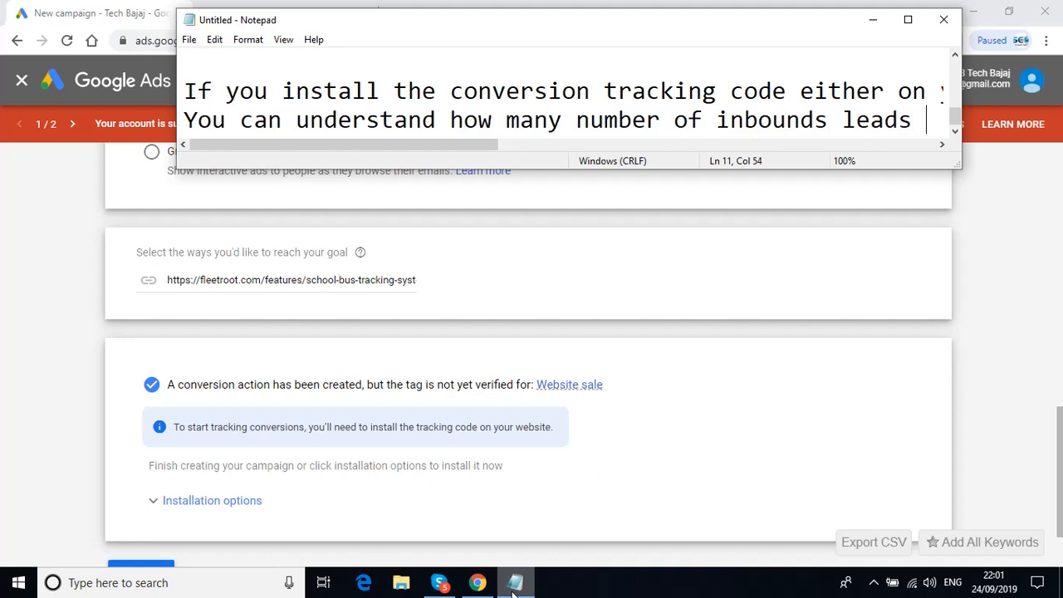
{"action": "type", "text": "you are "}
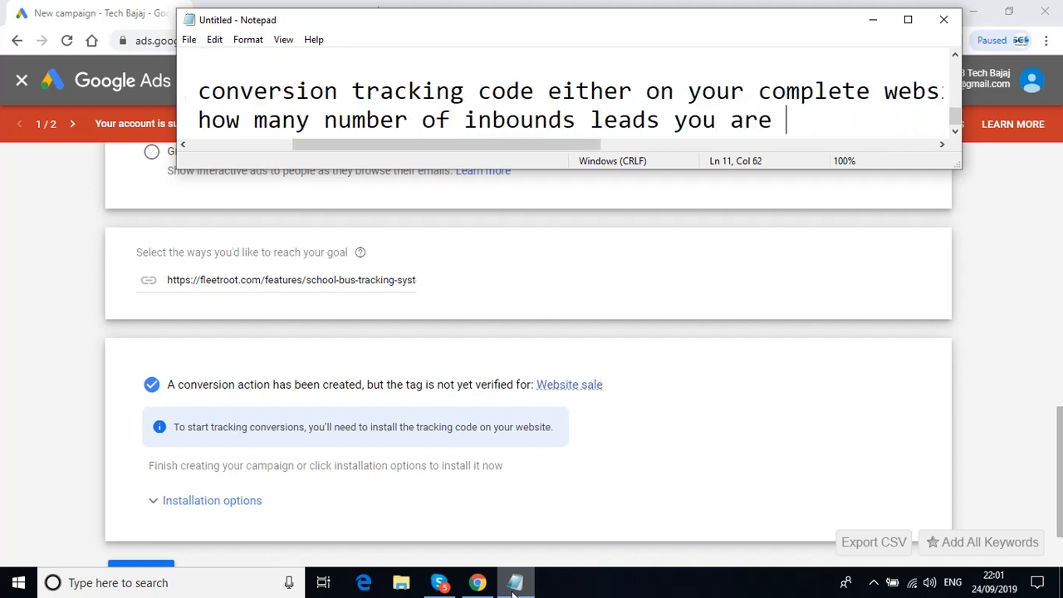
{"action": "type", "text": "generatin"}
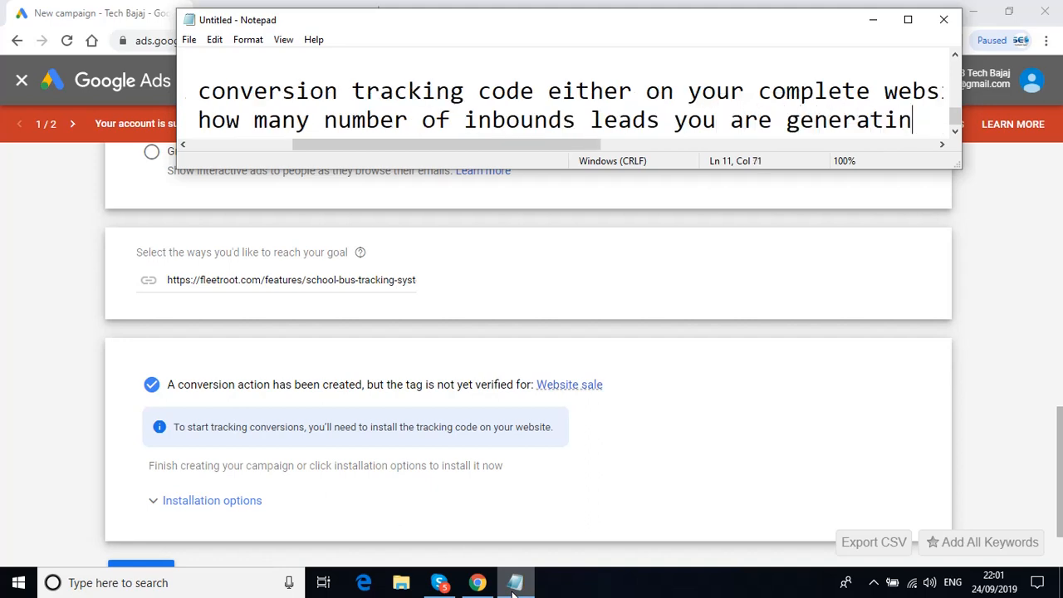
{"action": "type", "text": "g for the "}
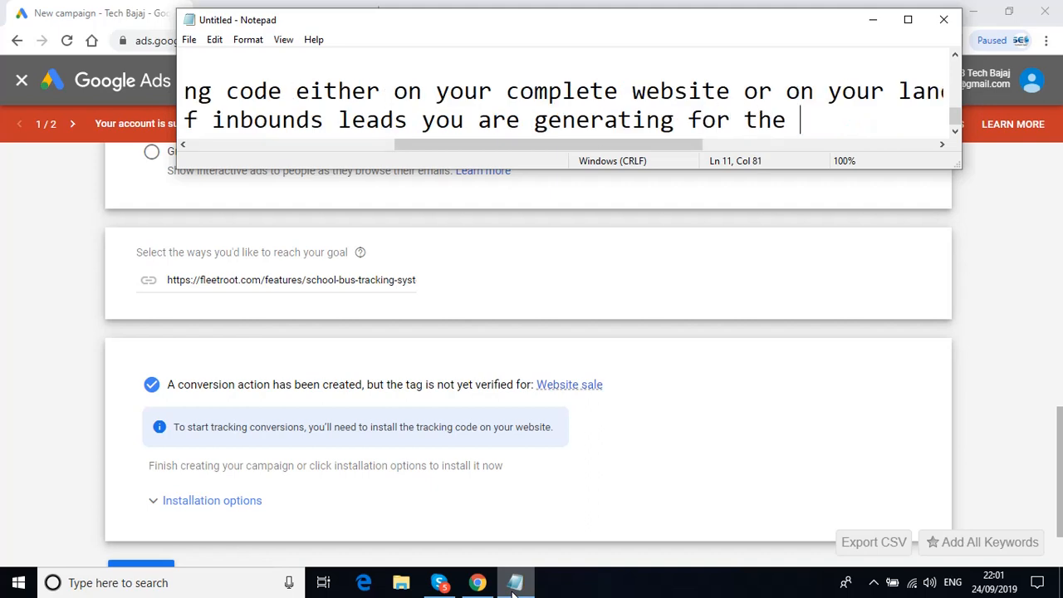
{"action": "type", "text": "business "}
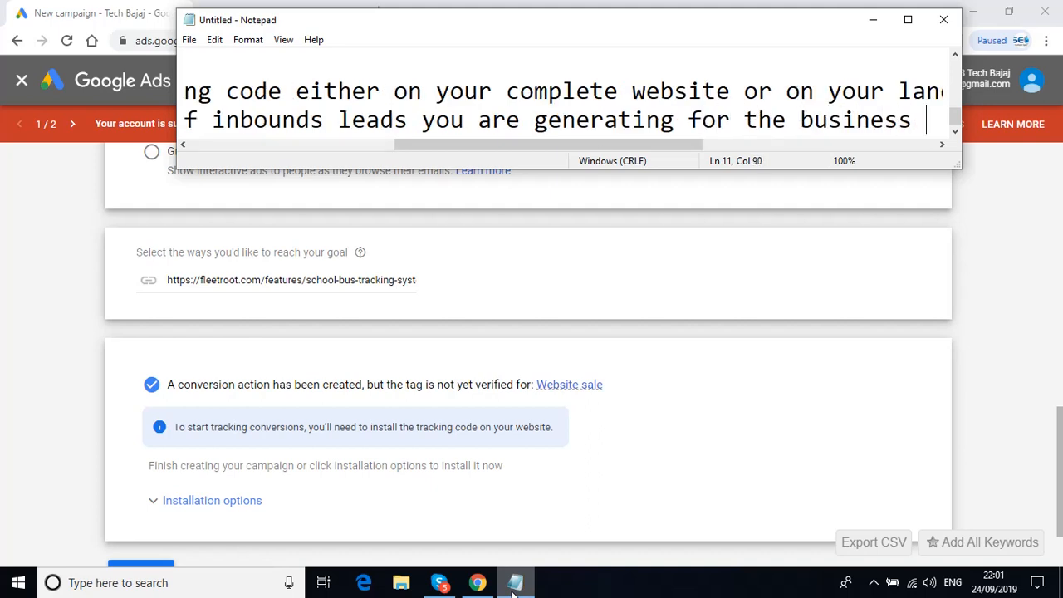
{"action": "type", "text": "with the h"}
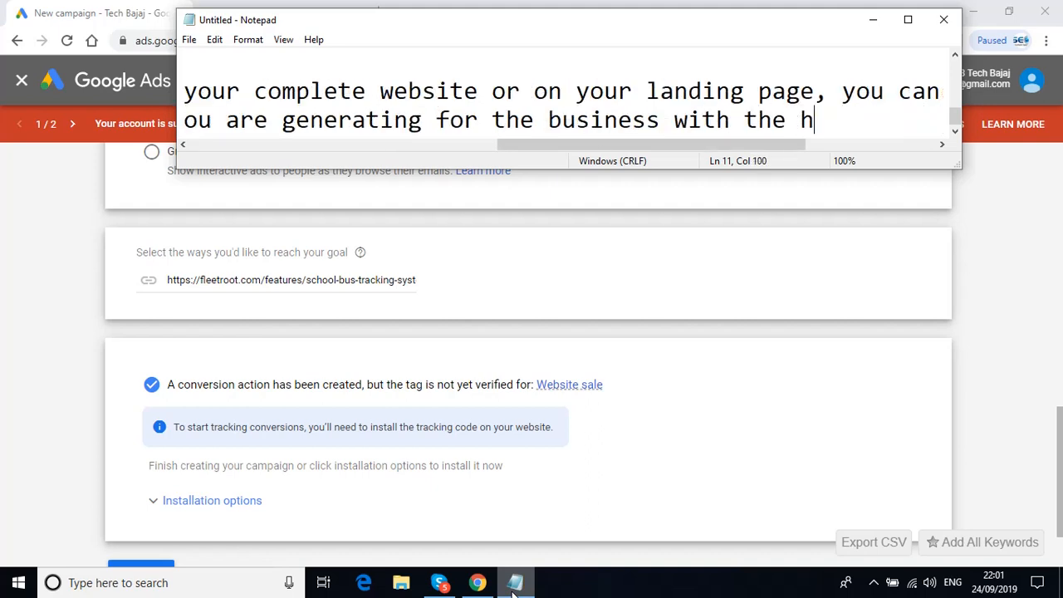
{"action": "type", "text": "elp of conv"}
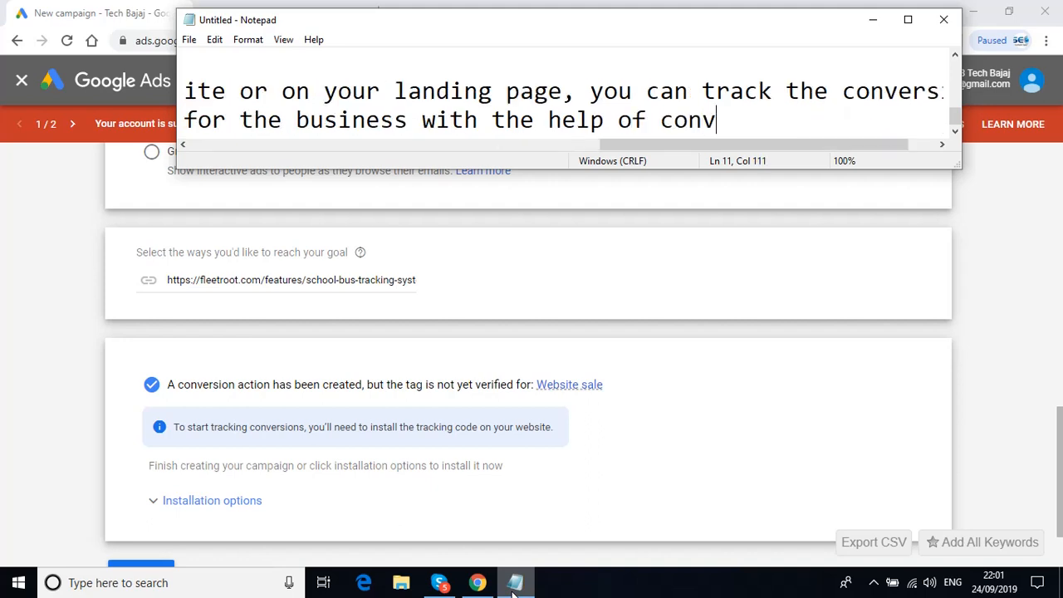
{"action": "type", "text": "ersion trac"}
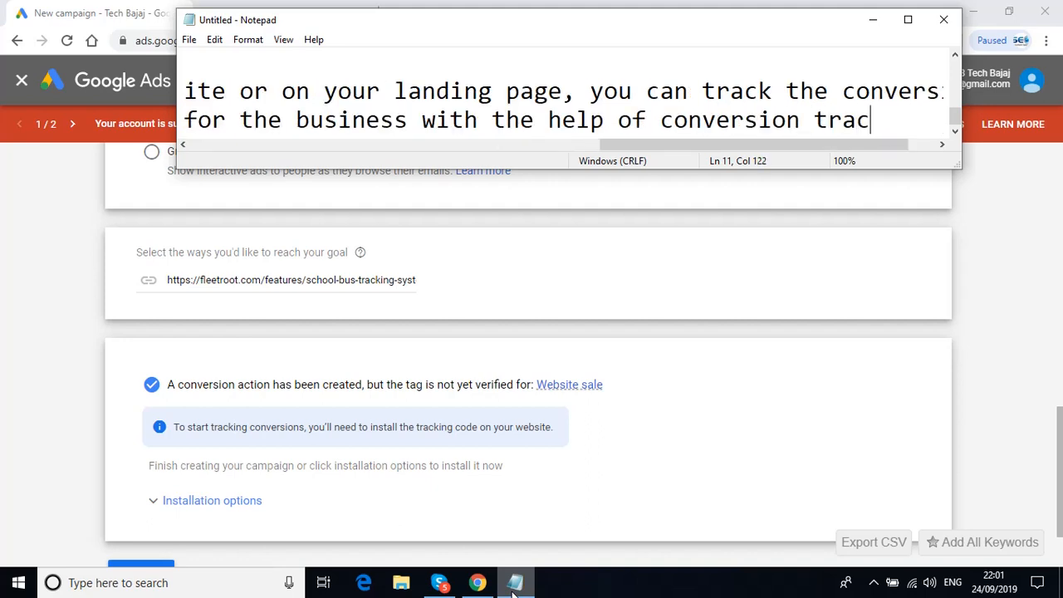
{"action": "type", "text": "king code"}
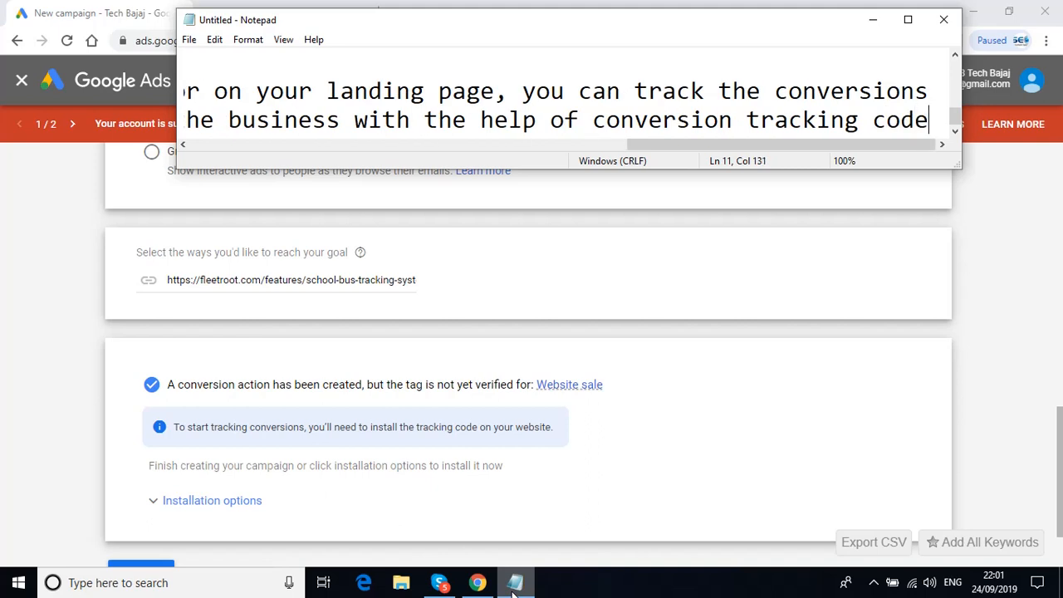
{"action": "key", "text": "Return"}
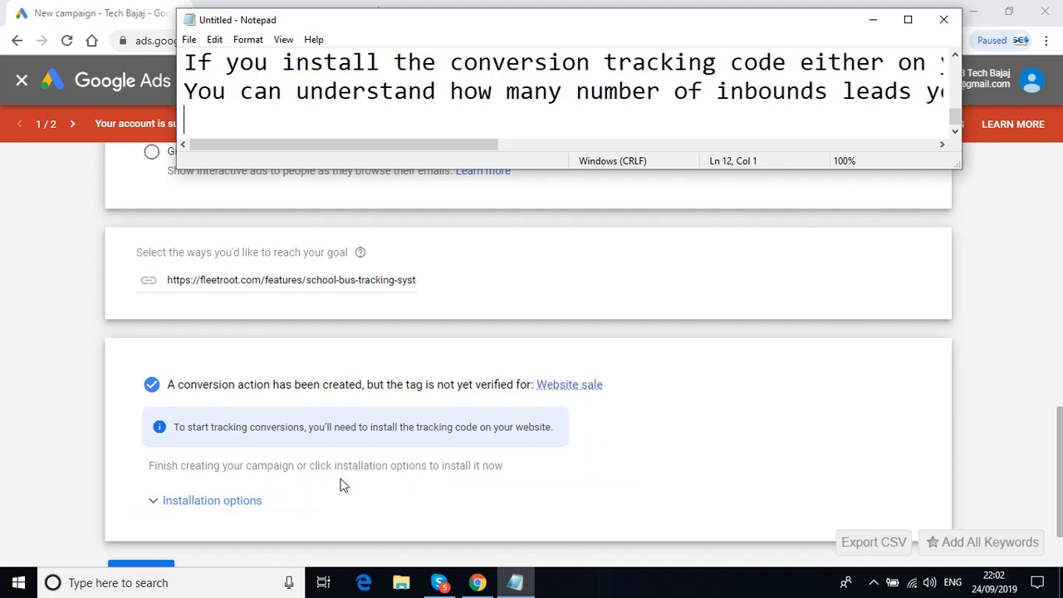
Add the line "Click on the option of installation", and expand the conversion tag's installation options in the Google Ads campaign
{"action": "type", "text": "Click on th"}
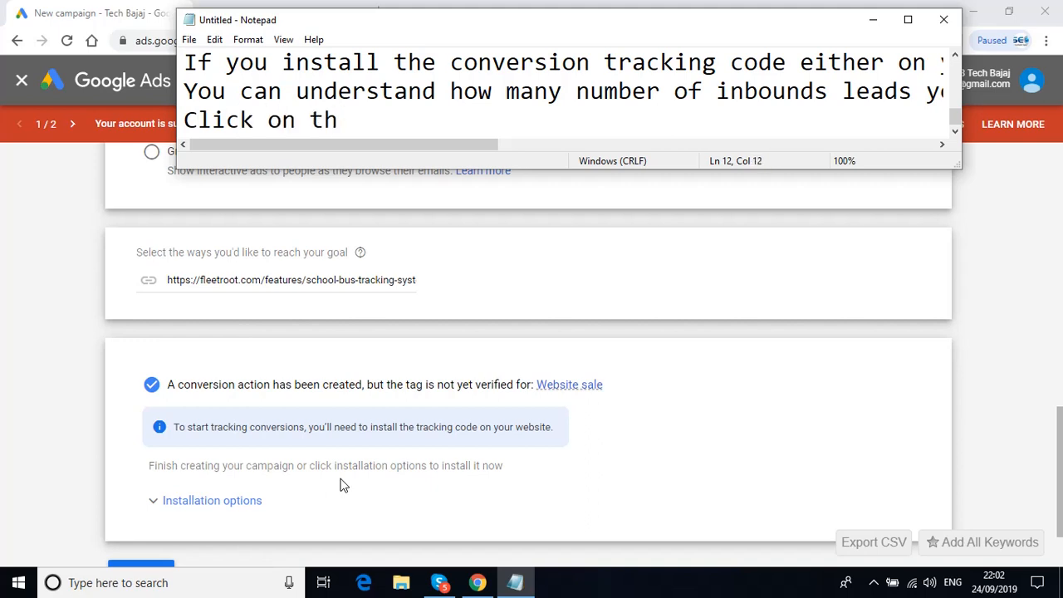
{"action": "type", "text": "e option"}
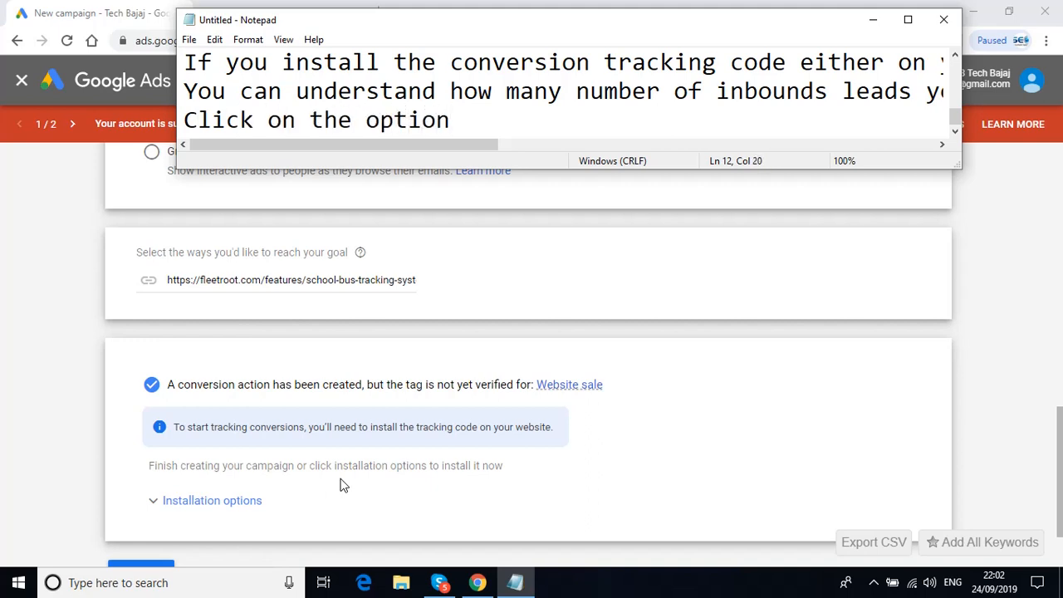
{"action": "type", "text": " of inst"}
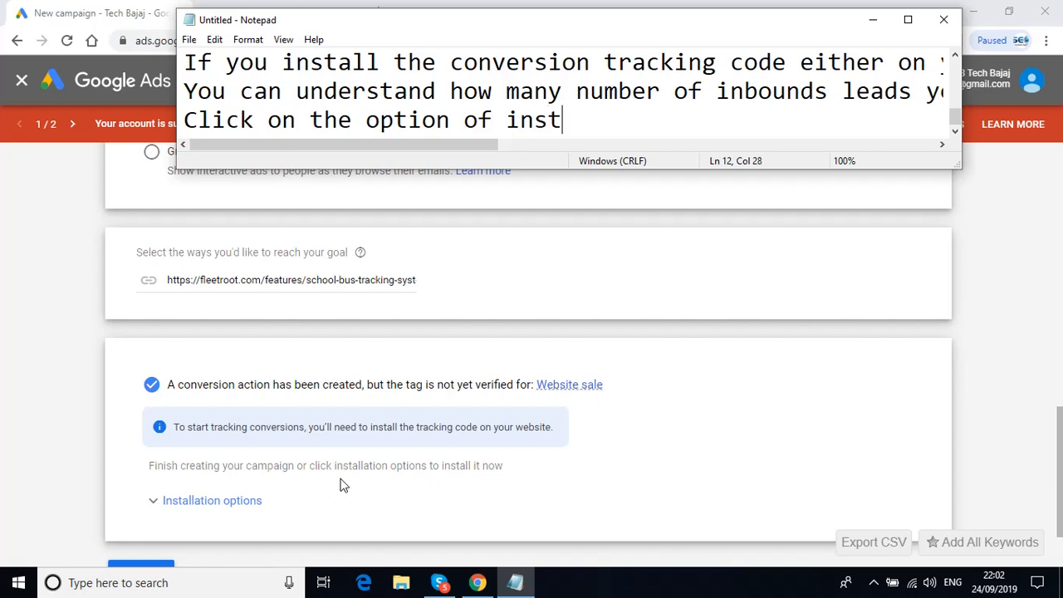
{"action": "type", "text": "allation"}
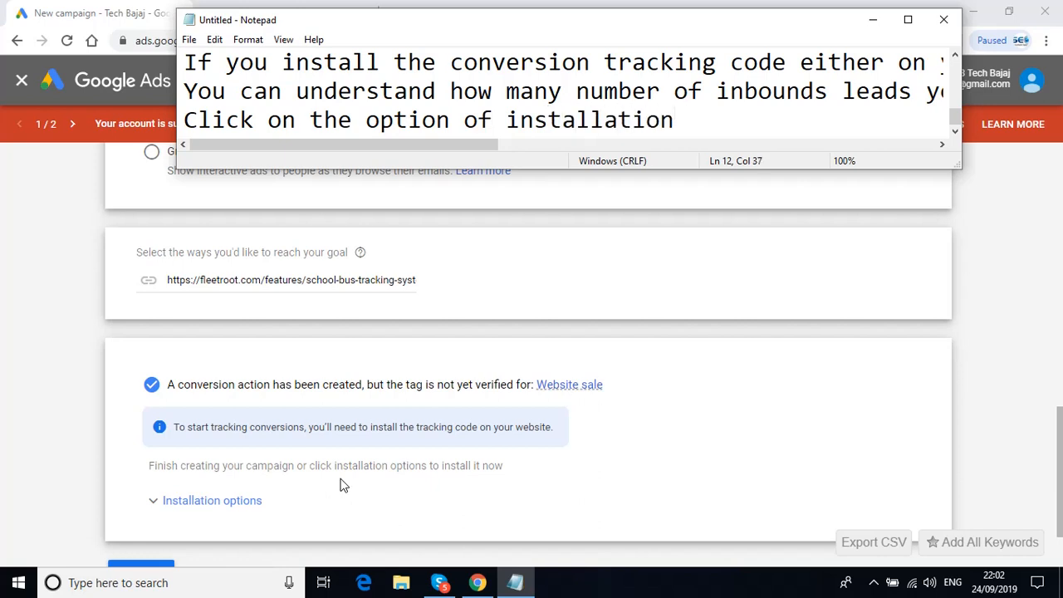
{"action": "key", "text": "Return"}
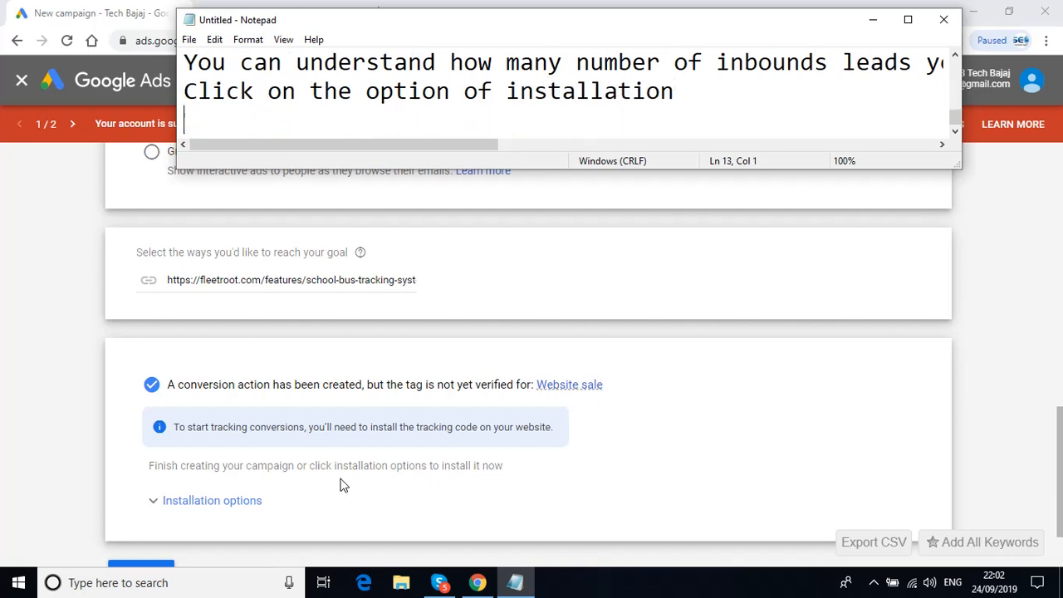
{"action": "left_click", "coordinate": [237, 501]}
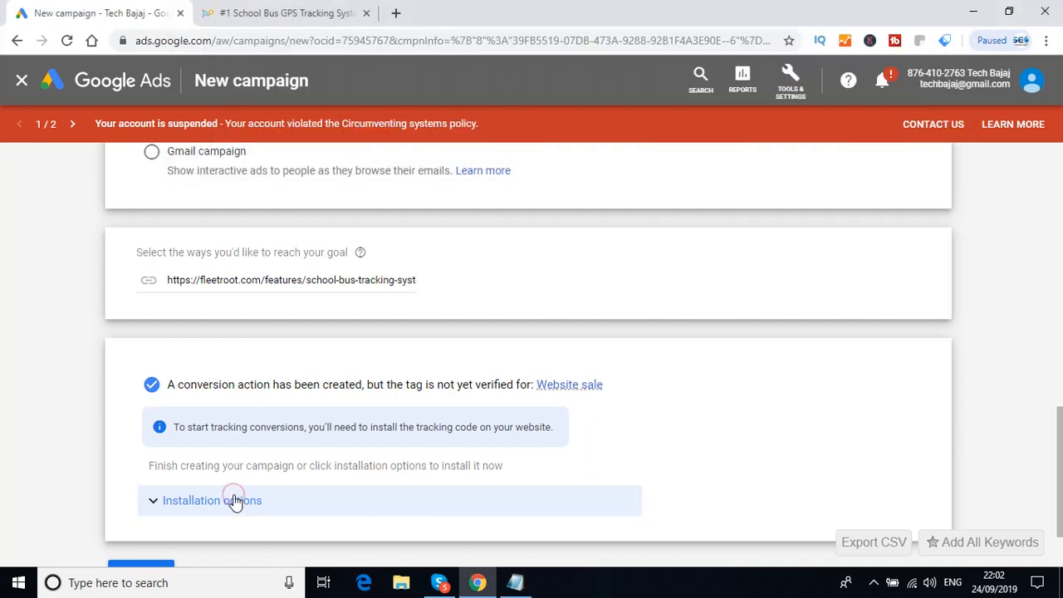
Expand the conversion tag's installation options, and add the line "Click on the option of install tracking code yourself" to the Notepad notes
{"action": "left_click", "coordinate": [236, 501]}
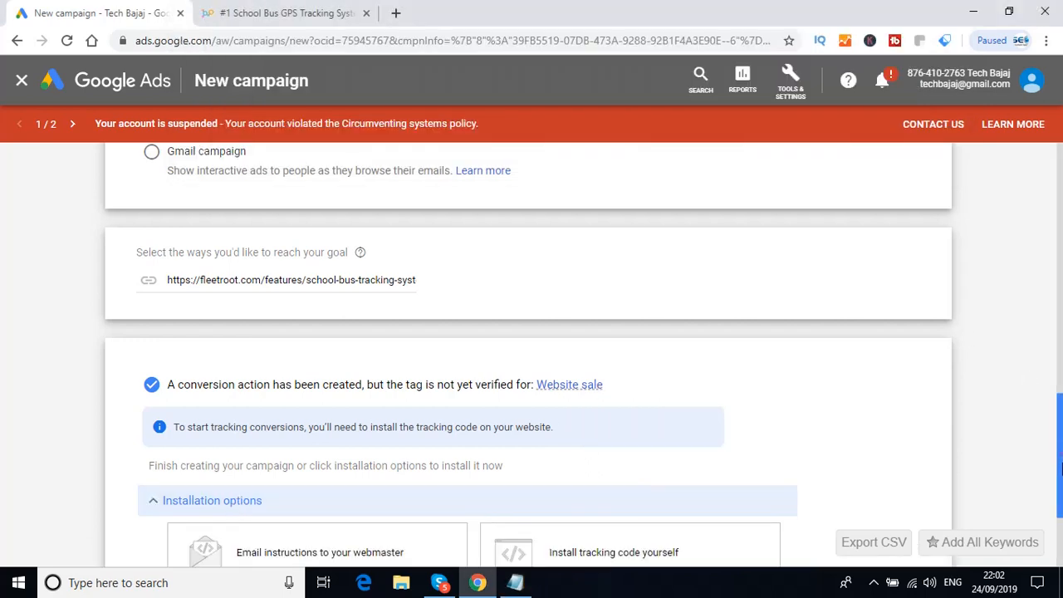
{"action": "scroll", "coordinate": [1059, 488], "scroll_direction": "down", "scroll_amount": 2}
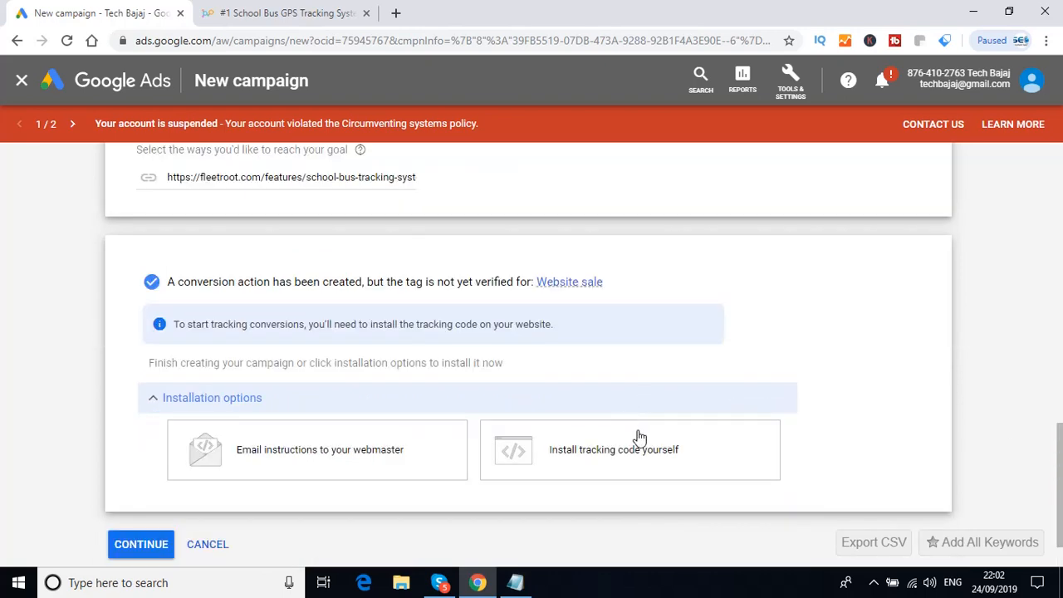
{"action": "left_click", "coordinate": [515, 583]}
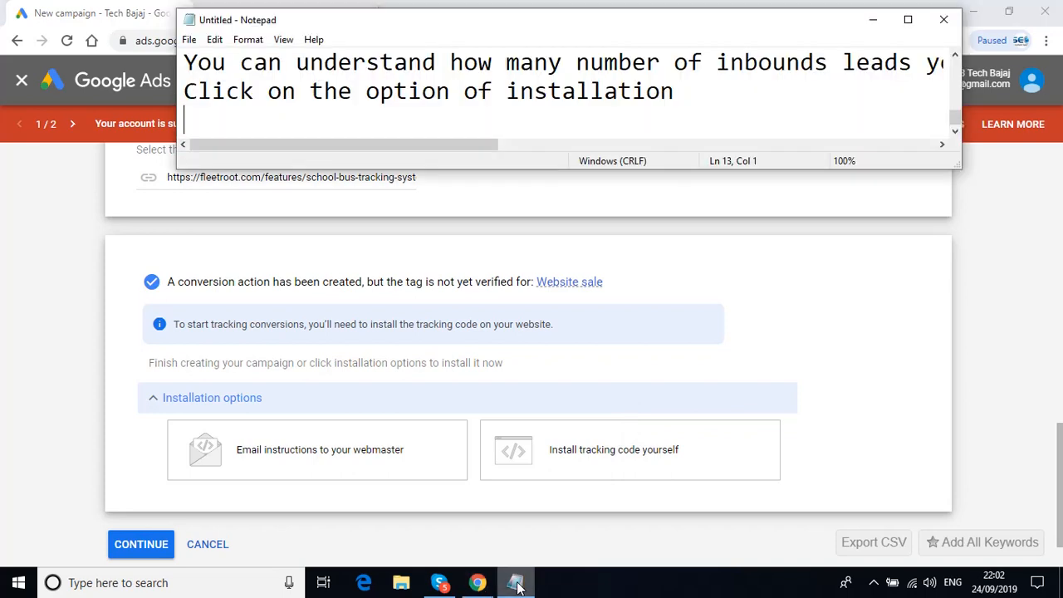
{"action": "type", "text": "Ck"}
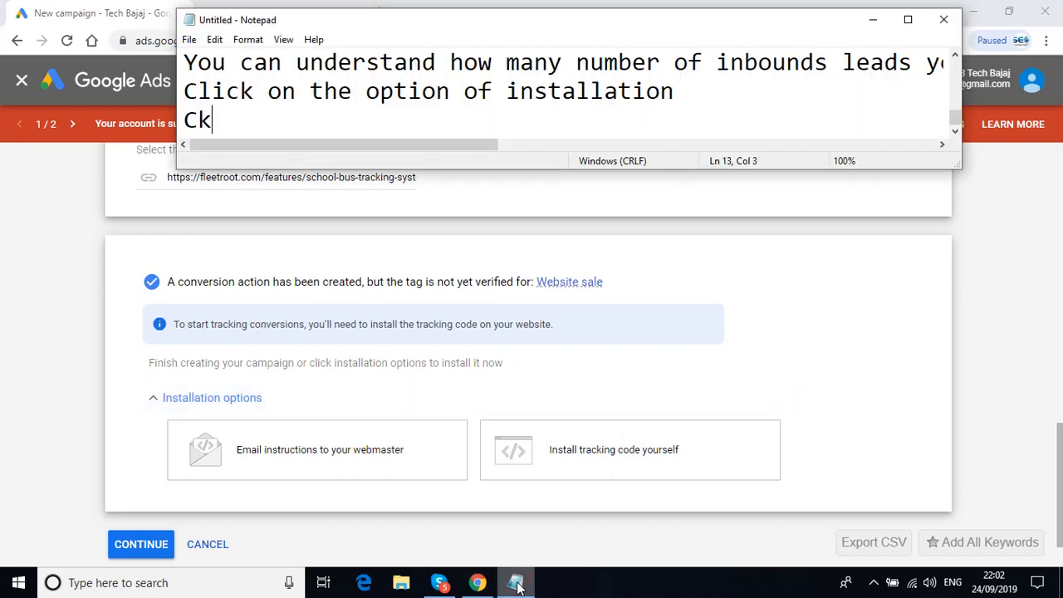
{"action": "key", "text": "BackSpace"}
{"action": "type", "text": "lick on "}
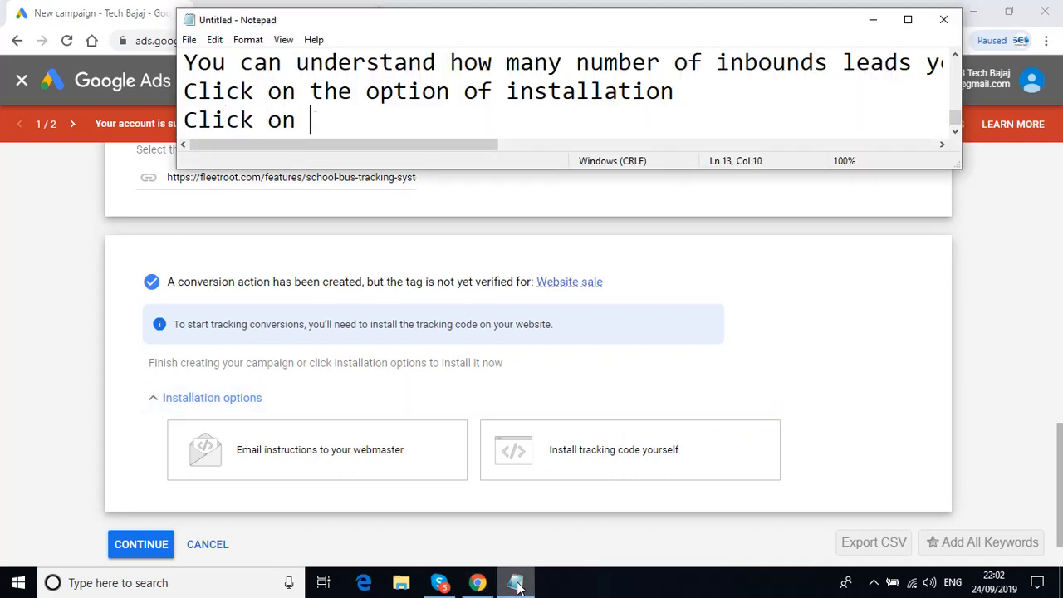
{"action": "type", "text": "the option of "}
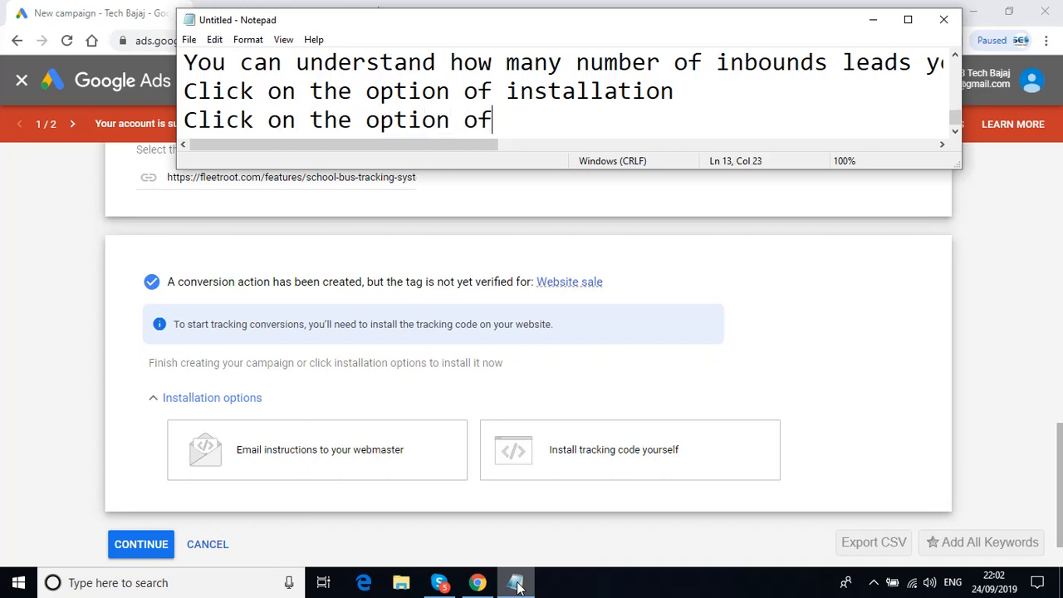
{"action": "type", "text": "install tra"}
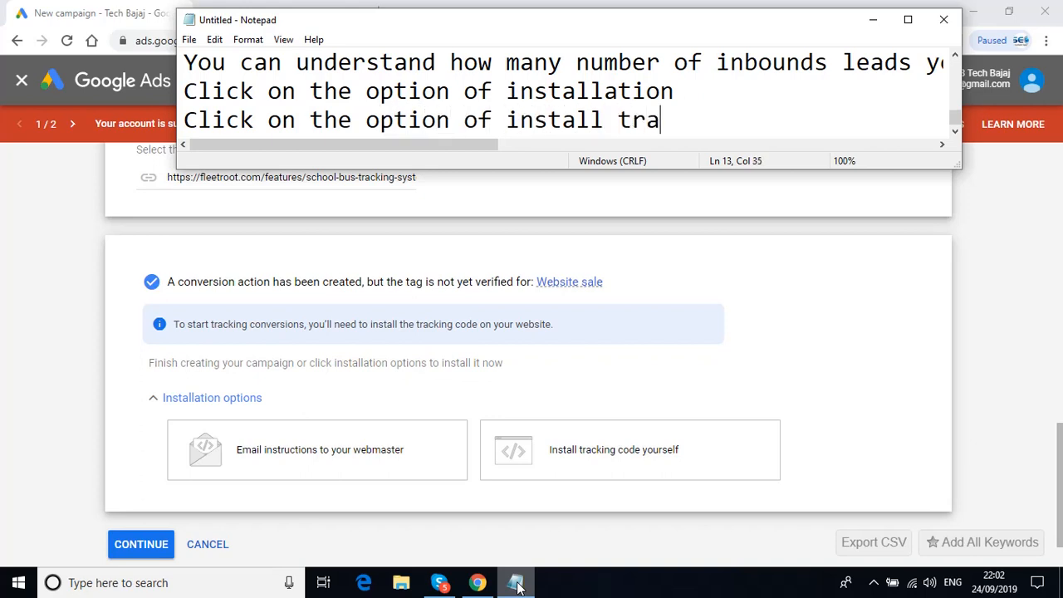
{"action": "type", "text": "cking co"}
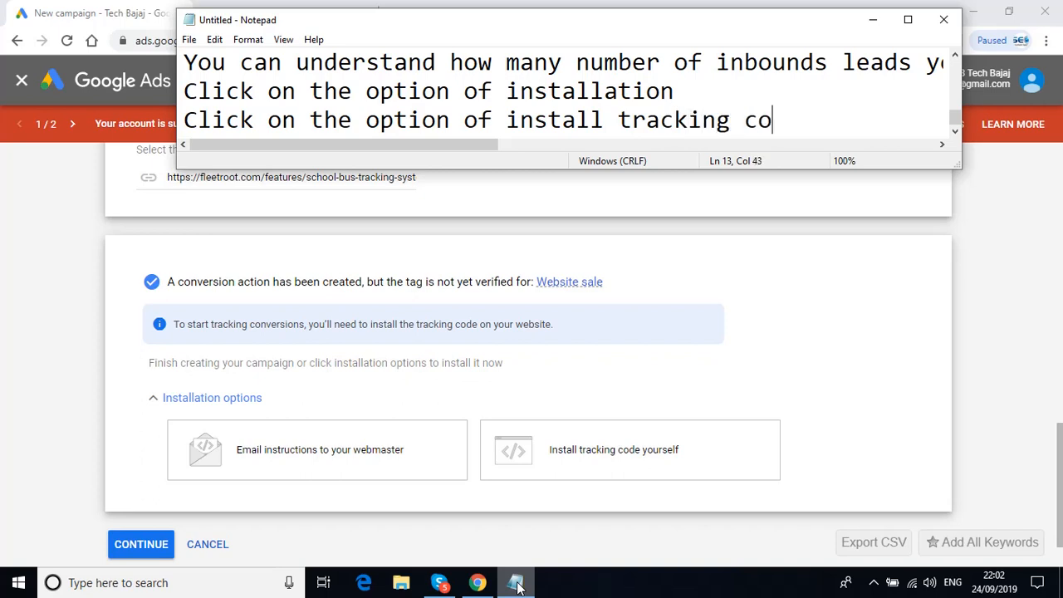
{"action": "type", "text": "de yourself"}
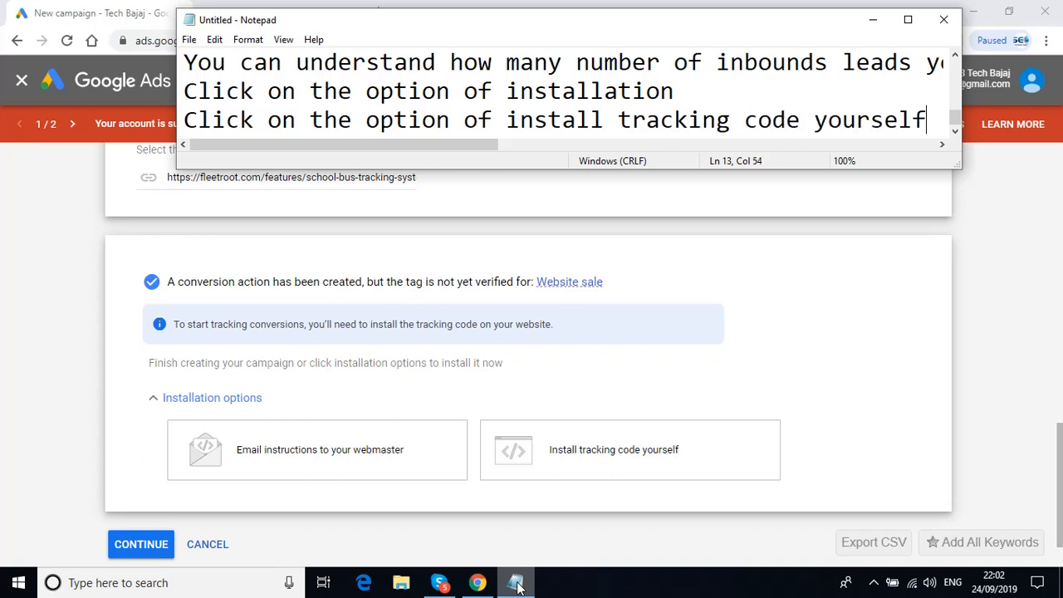
{"action": "key", "text": "Return"}
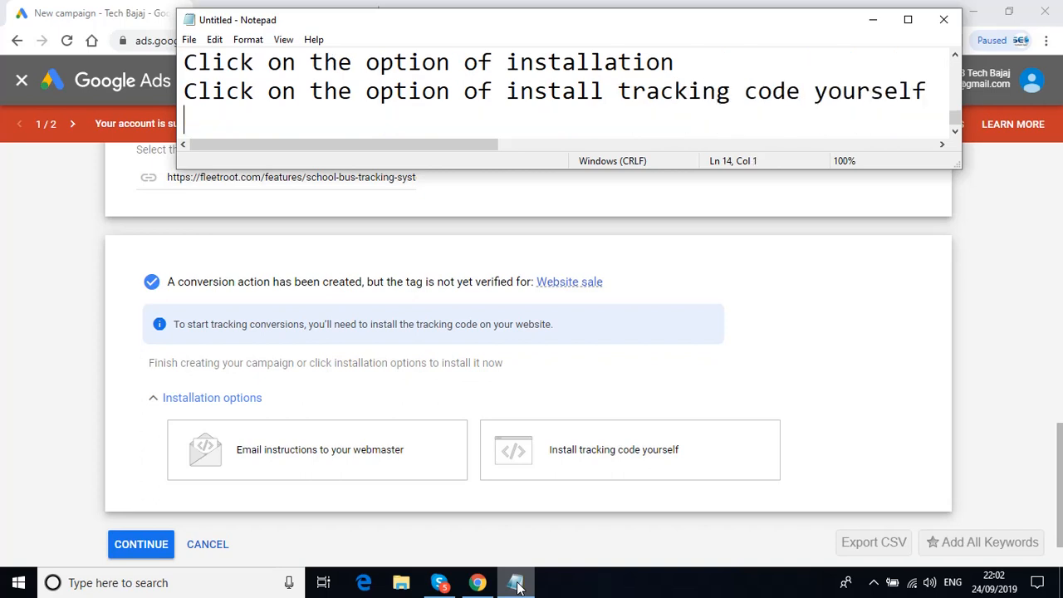
In Google Ads, choose to install the tracking code yourself, and copy the global site tag into the Notepad notes below a blank line
{"action": "left_click", "coordinate": [579, 459]}
{"action": "left_click", "coordinate": [579, 459]}
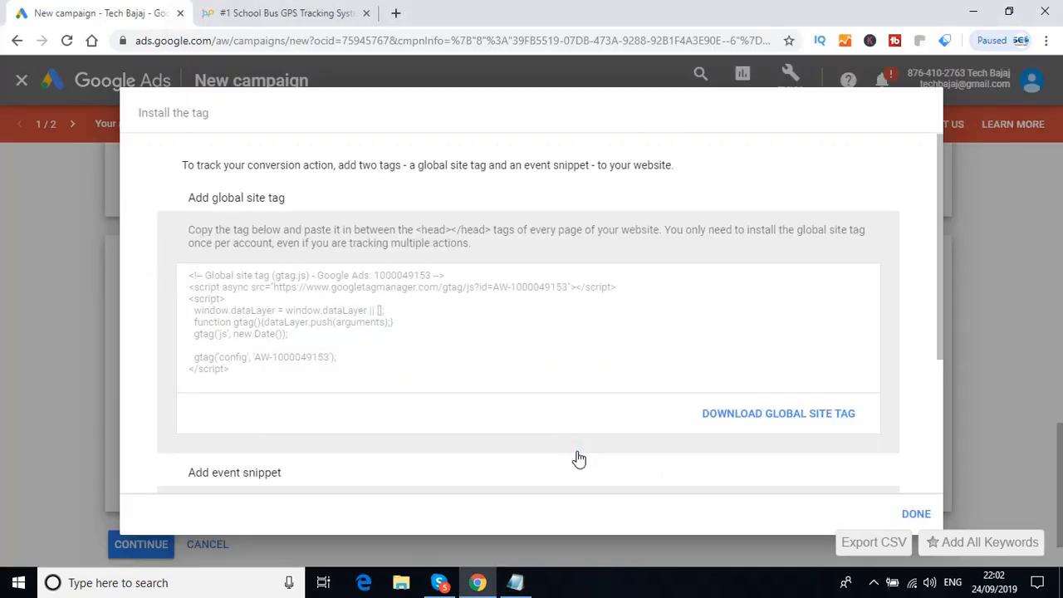
{"action": "left_click", "coordinate": [380, 285]}
{"action": "key", "text": "ctrl+c"}
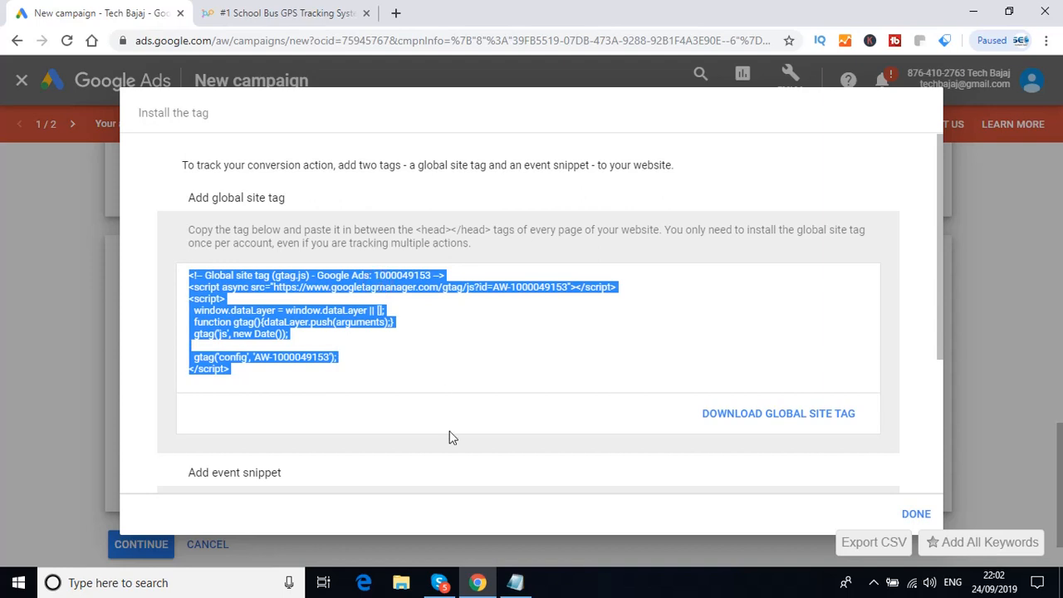
{"action": "left_click", "coordinate": [515, 583]}
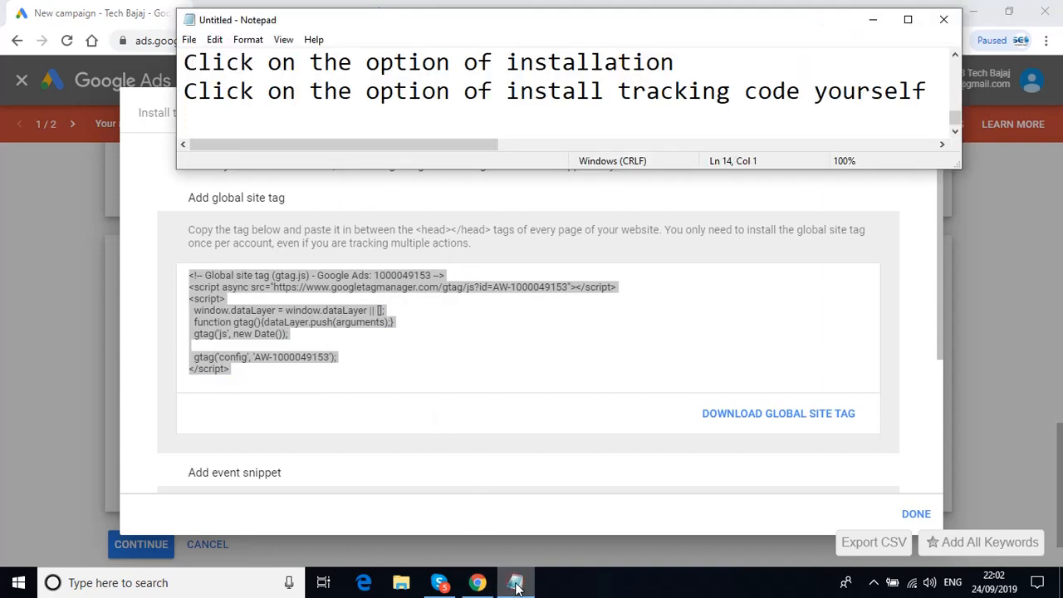
{"action": "key", "text": "Return"}
{"action": "key", "text": "ctrl+v"}
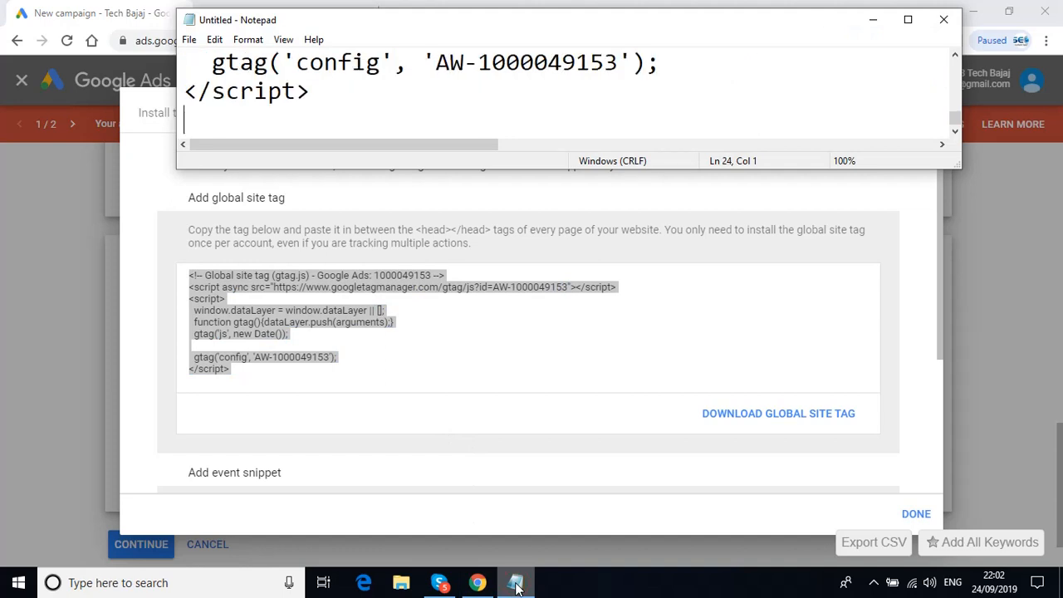
{"action": "key", "text": "Return"}
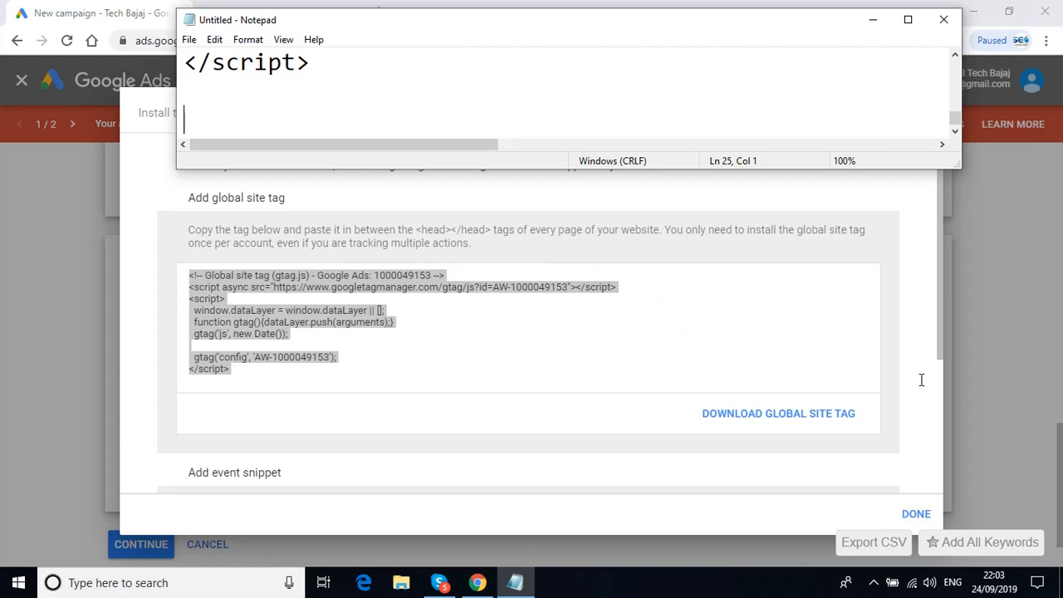
Bring the event snippet section of the tag instructions into view, and add the line "You need to add event snippet" to the Notepad notes
{"action": "left_click", "coordinate": [942, 352]}
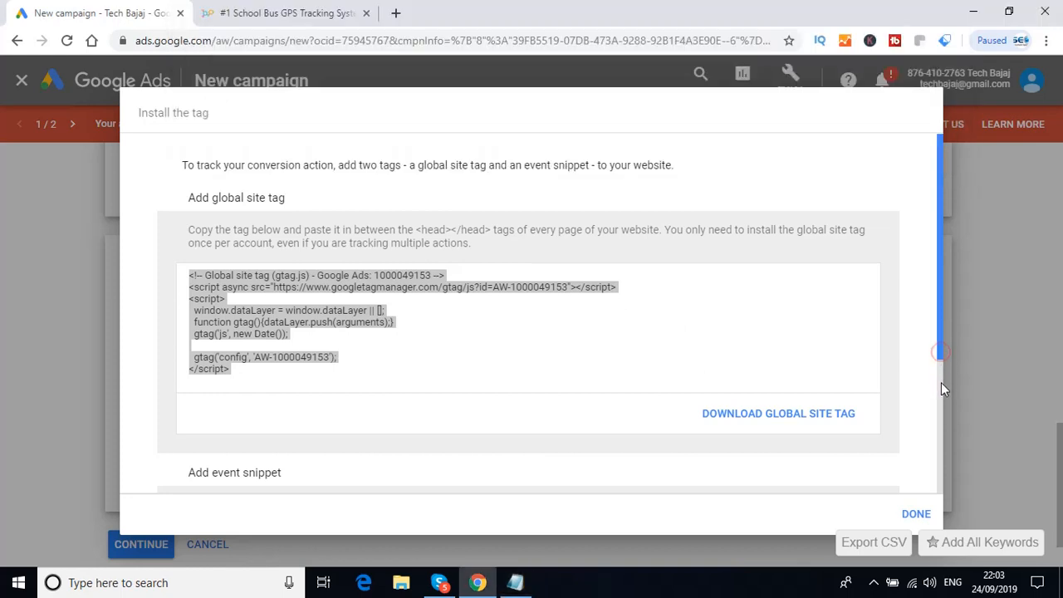
{"action": "left_click_drag", "start_coordinate": [941, 369], "coordinate": [951, 428]}
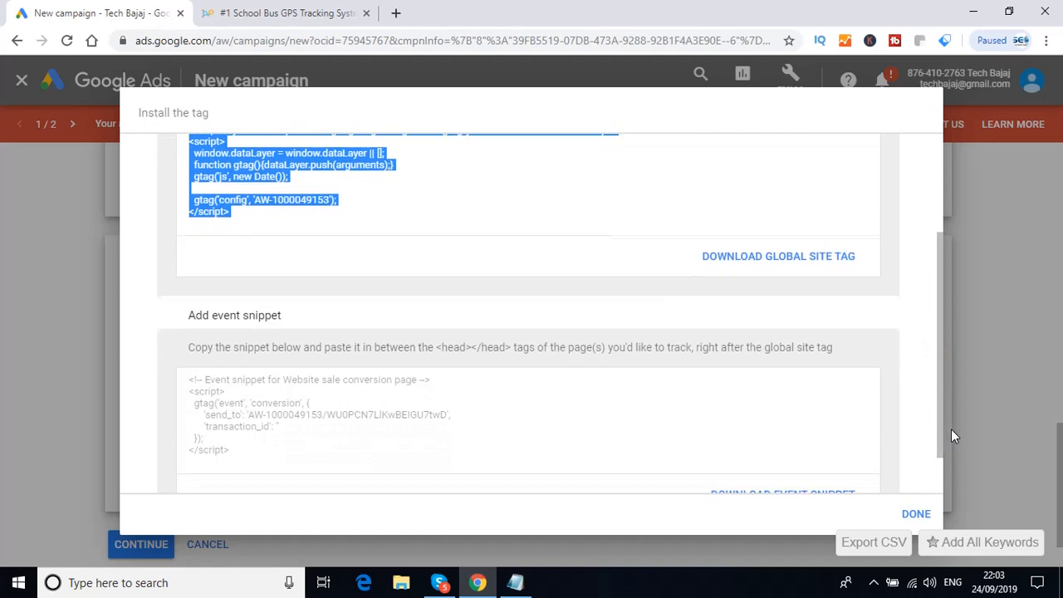
{"action": "left_click", "coordinate": [517, 585]}
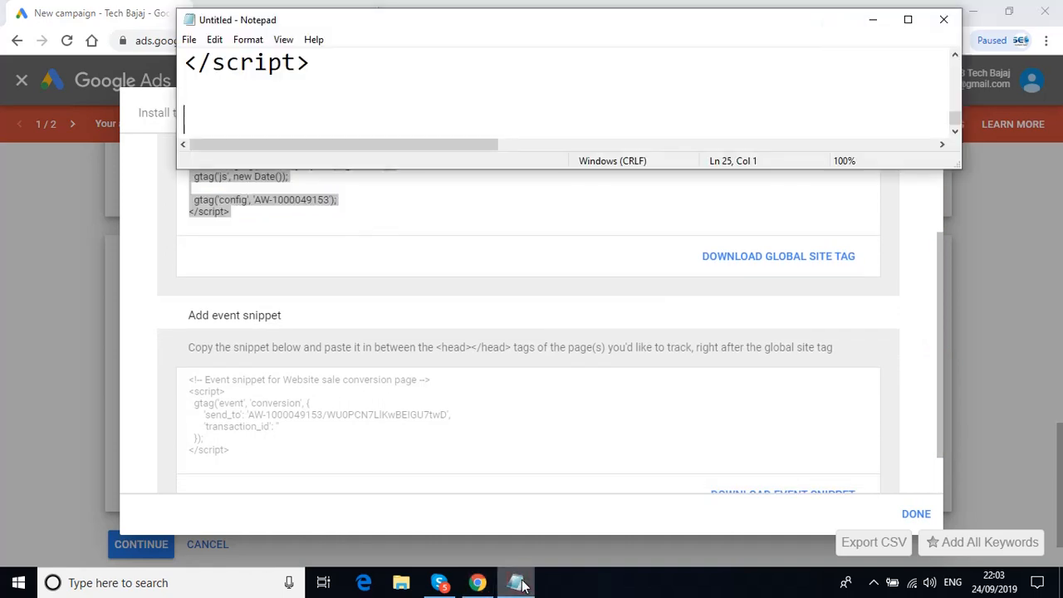
{"action": "type", "text": "You need to "}
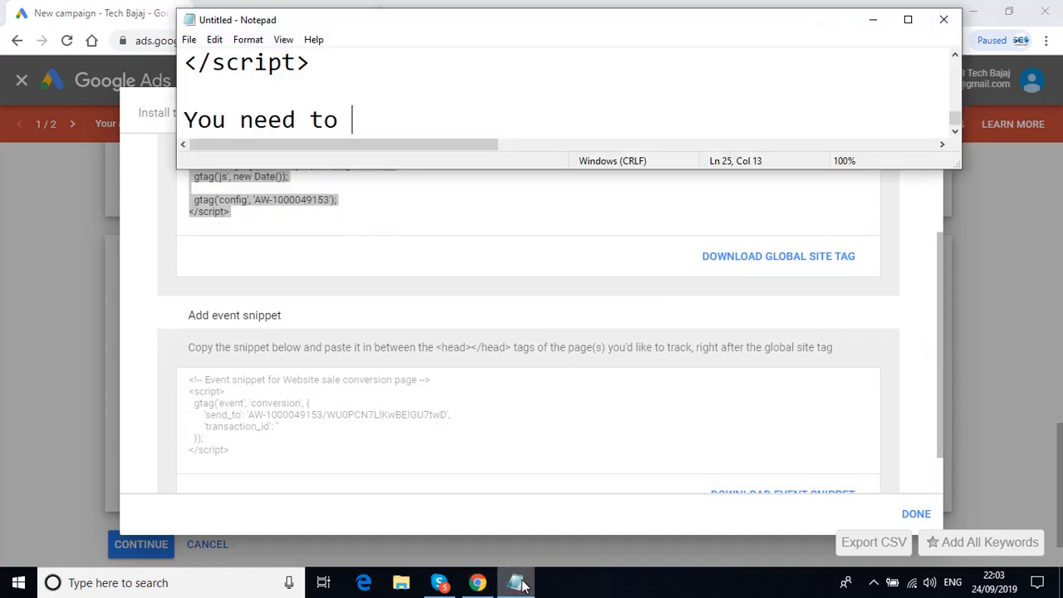
{"action": "type", "text": "add event"}
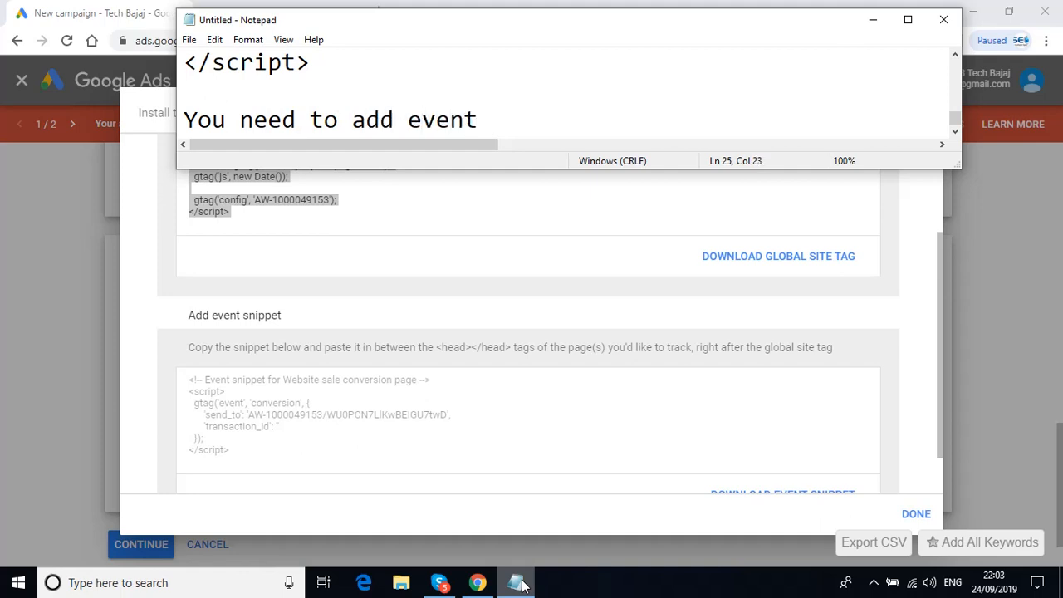
{"action": "type", "text": " snippet"}
{"action": "key", "text": "Return"}
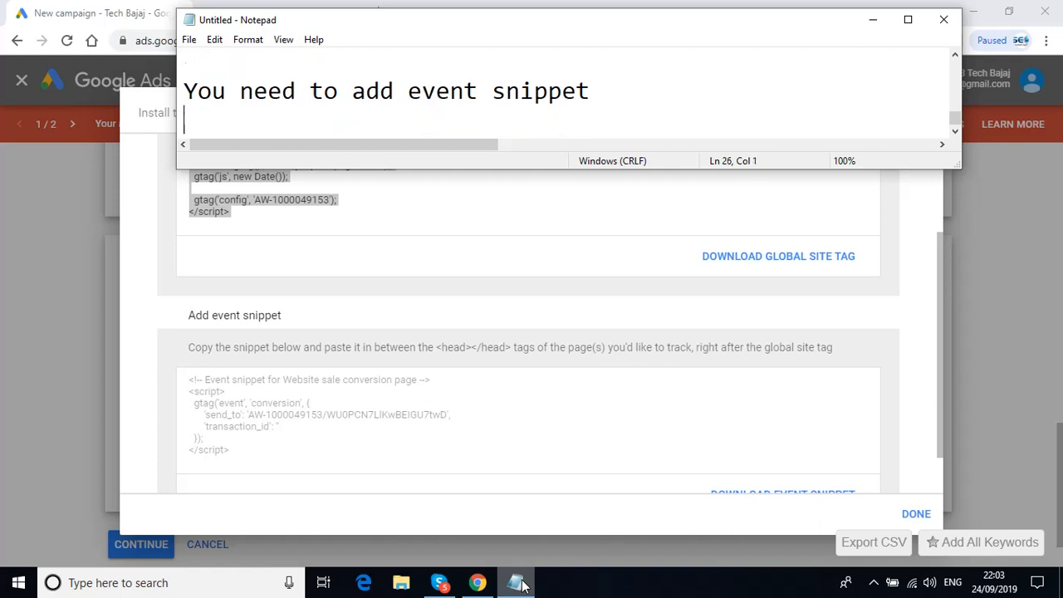
{"action": "key", "text": "Return"}
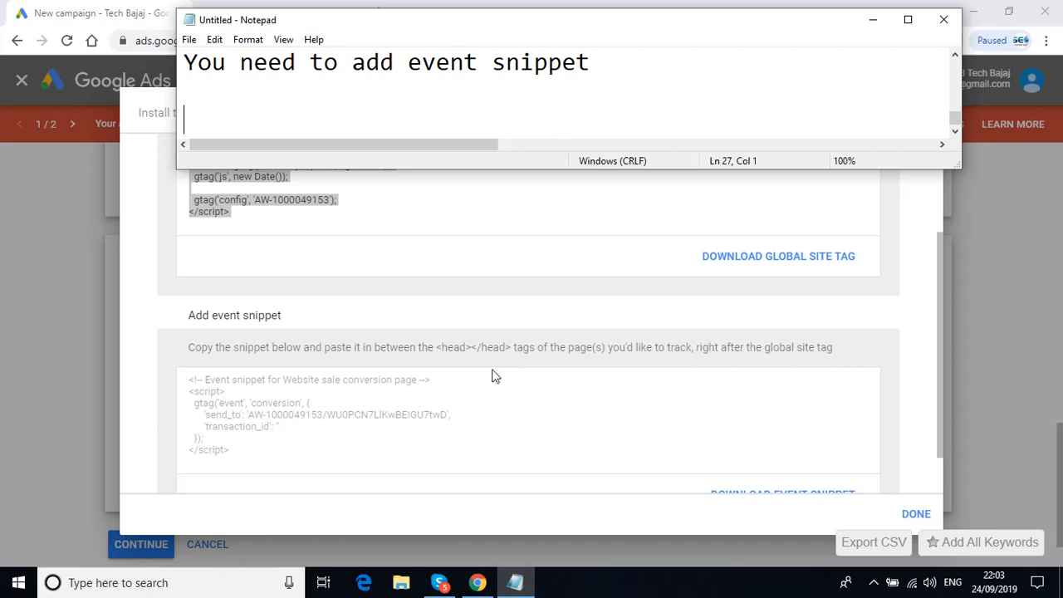
Copy the Website sale event snippet from Google Ads and paste it at the end of the Notepad notes
{"action": "left_click", "coordinate": [326, 393]}
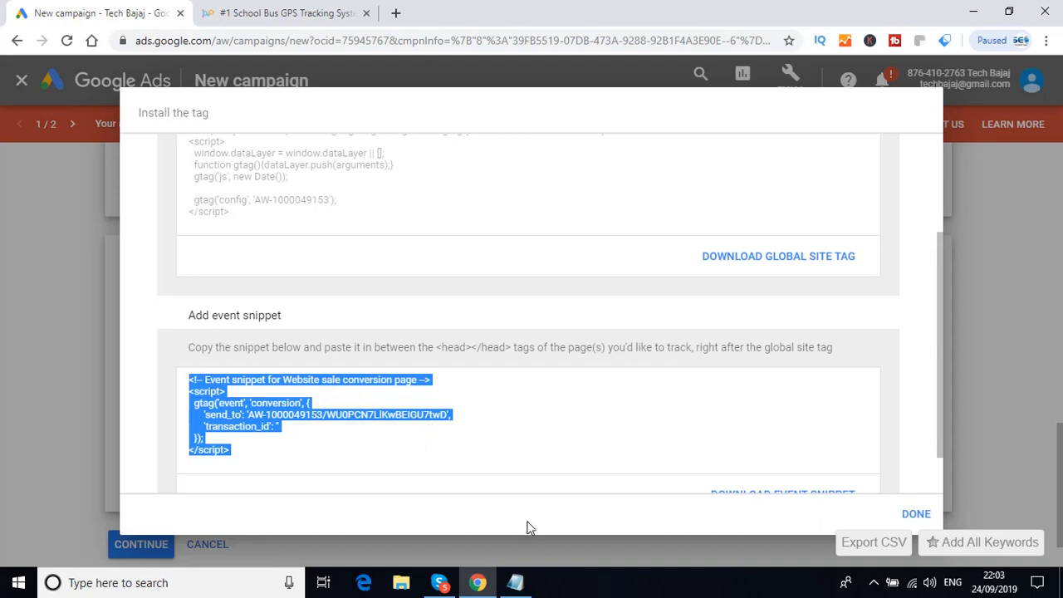
{"action": "left_click", "coordinate": [516, 583]}
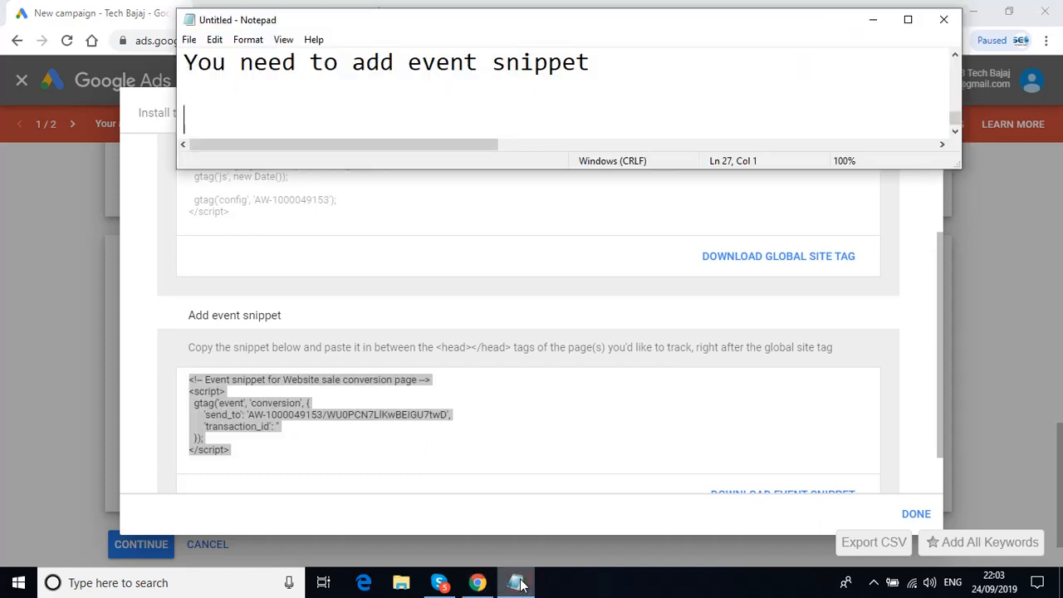
{"action": "key", "text": "ctrl+v"}
{"action": "key", "text": "Return"}
{"action": "key", "text": "Return"}
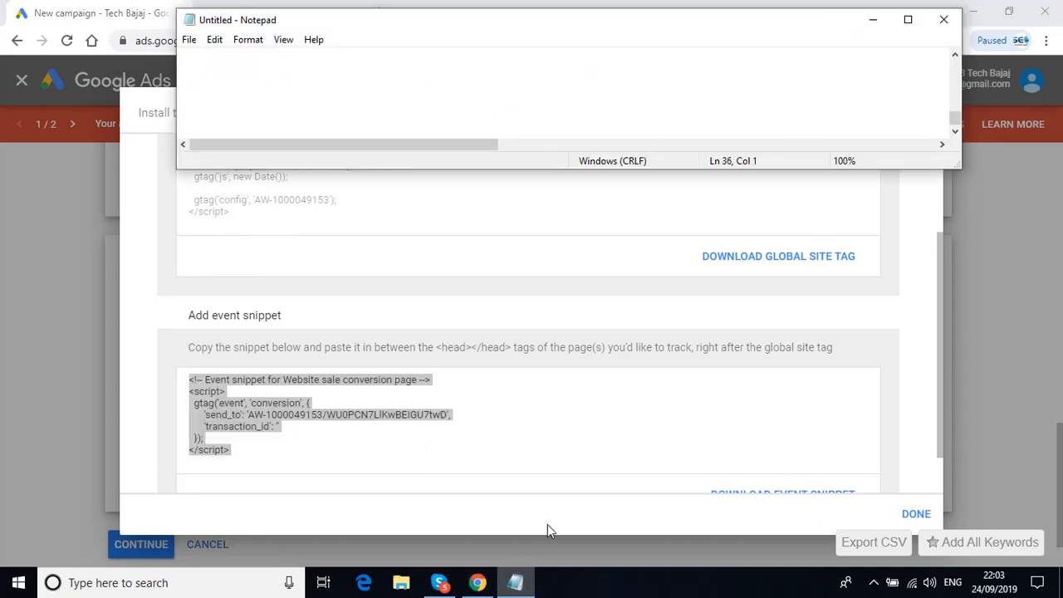
Add "Click on done" below the pasted event snippet in Notepad, and finish the tag installation dialog in Google Ads
{"action": "left_click", "coordinate": [654, 450]}
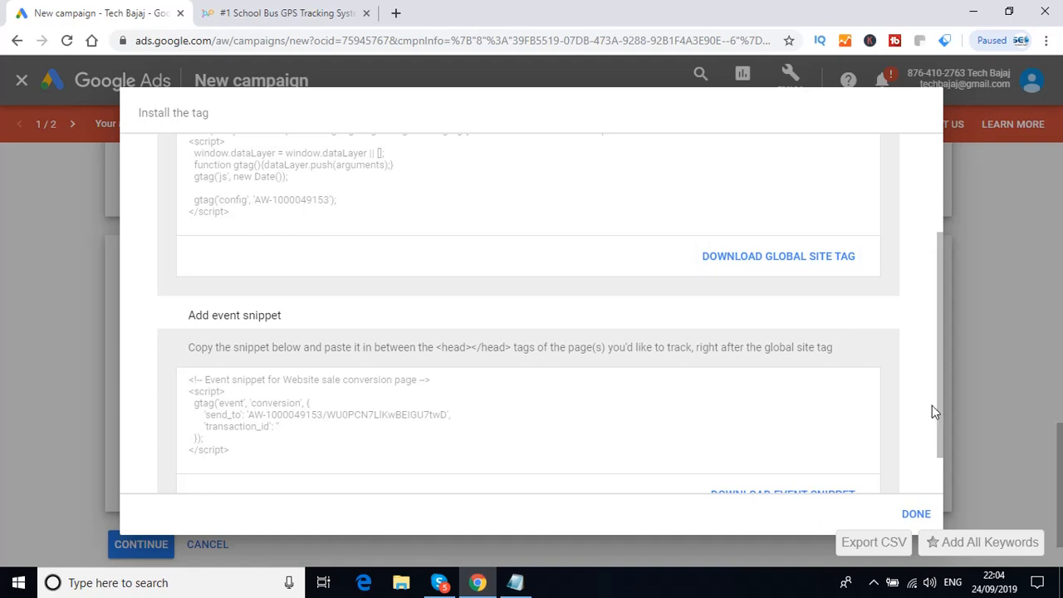
{"action": "scroll", "coordinate": [942, 432], "scroll_direction": "down", "scroll_amount": 1}
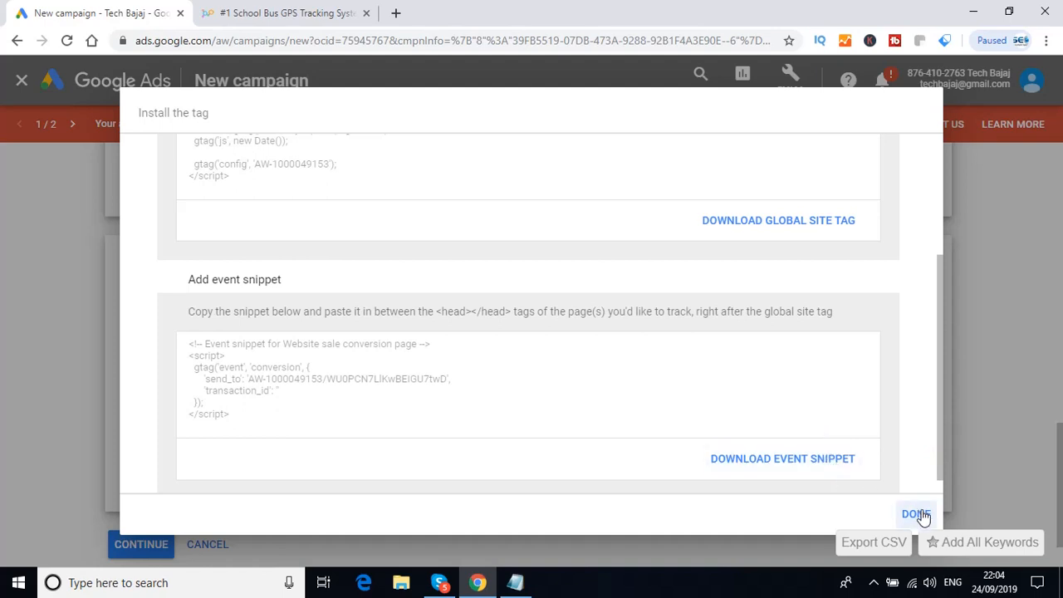
{"action": "left_click", "coordinate": [516, 584]}
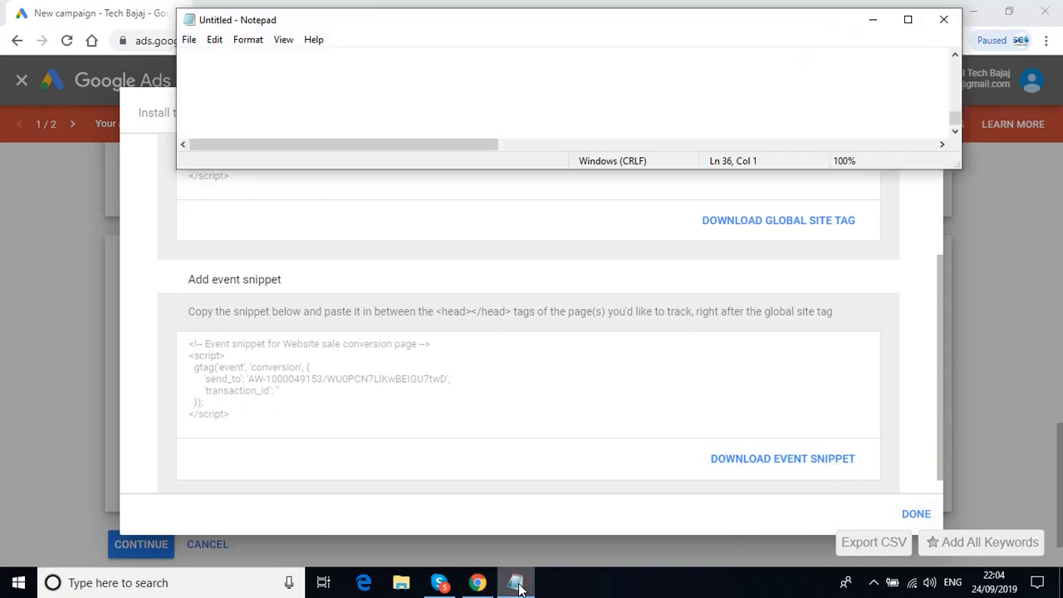
{"action": "key", "text": "Up"}
{"action": "key", "text": "Up"}
{"action": "key", "text": "Up"}
{"action": "key", "text": "End"}
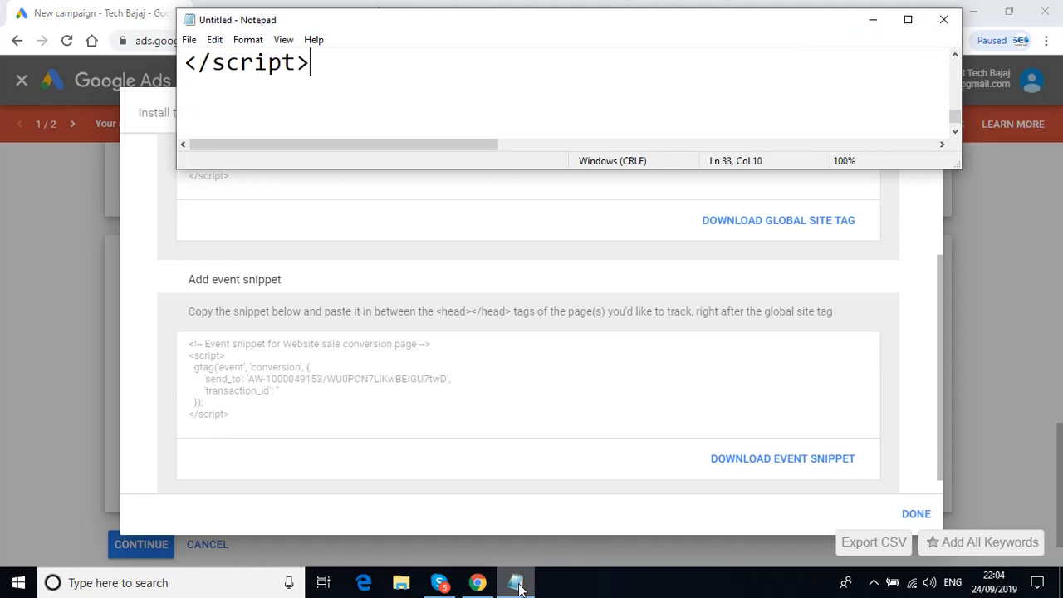
{"action": "key", "text": "Return"}
{"action": "key", "text": "Return"}
{"action": "type", "text": "Click "}
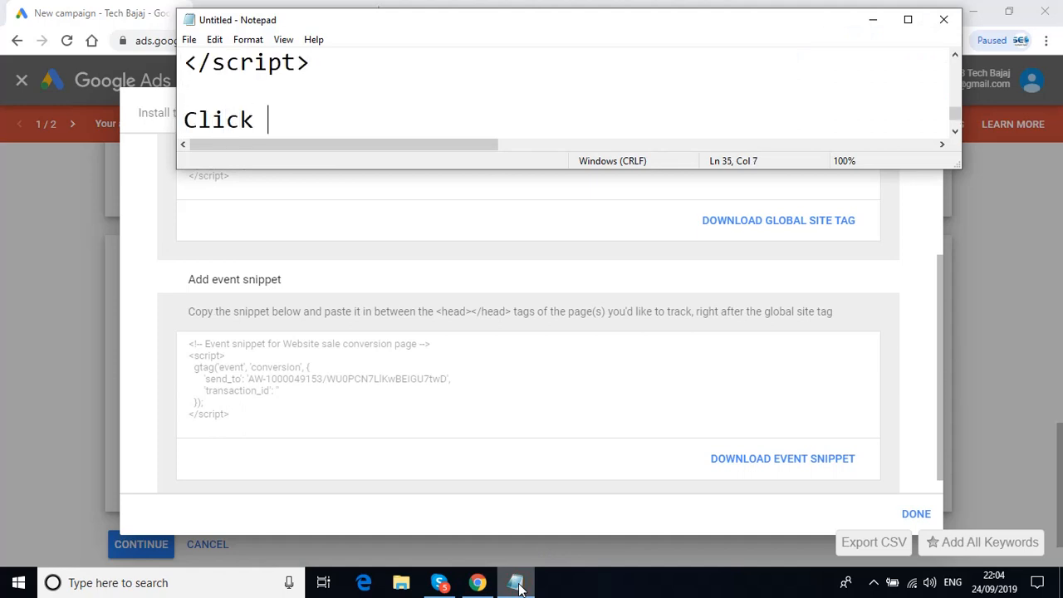
{"action": "type", "text": "on done"}
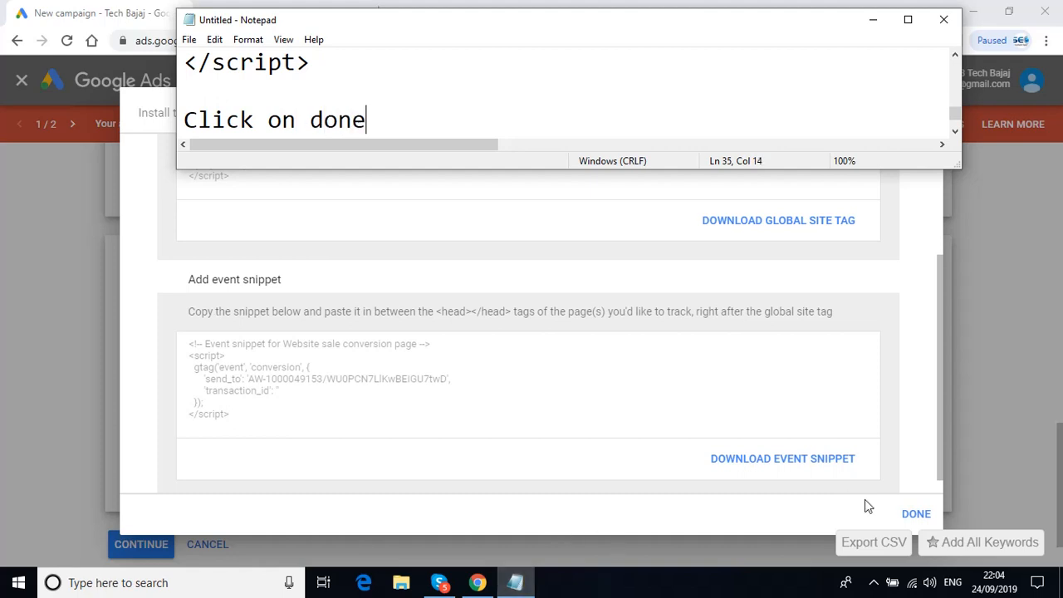
{"action": "left_click", "coordinate": [916, 515]}
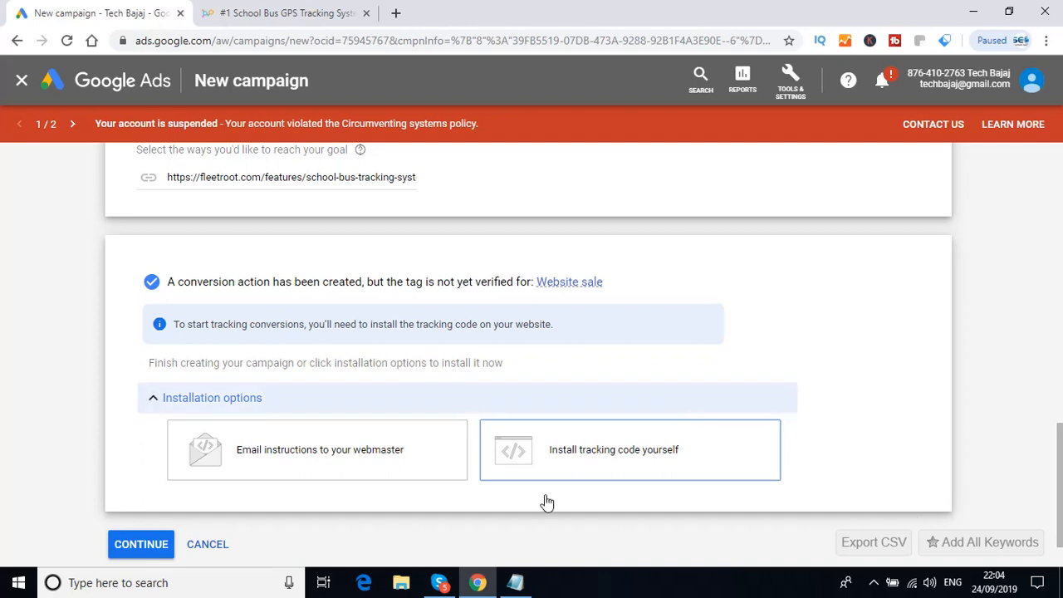
Add the line "Then click on continue" to the Notepad notes, and continue to the campaign creation page in Google Ads
{"action": "left_click", "coordinate": [517, 589]}
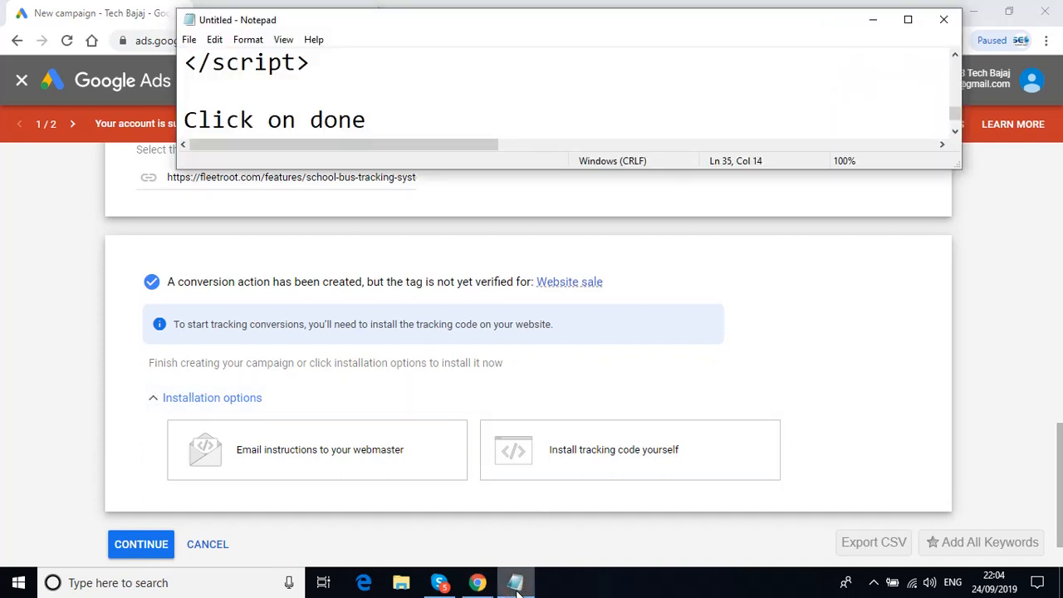
{"action": "key", "text": "Return"}
{"action": "type", "text": "Then "}
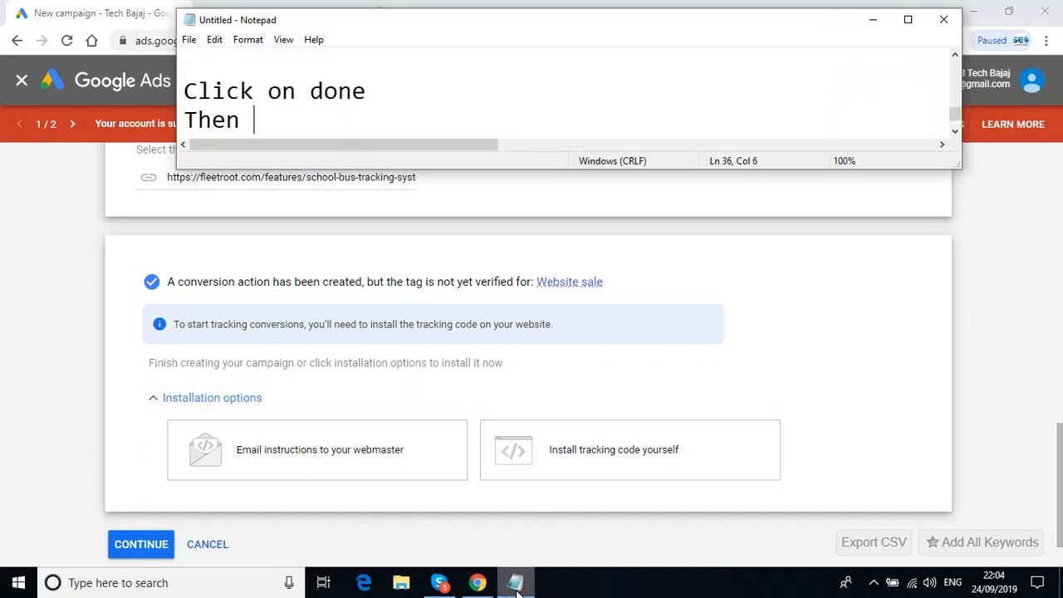
{"action": "type", "text": "click on"}
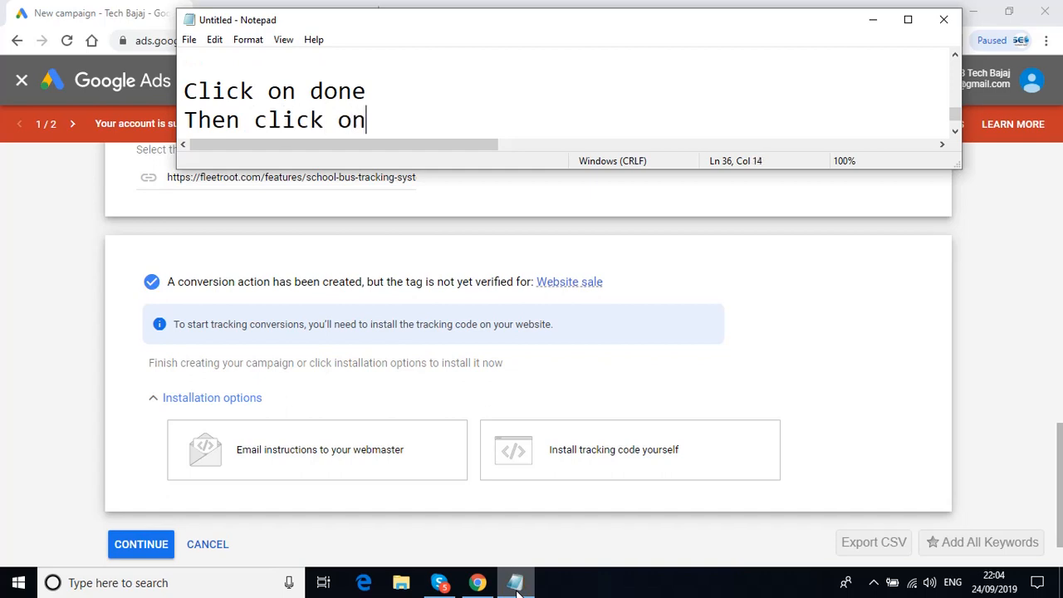
{"action": "type", "text": " continue"}
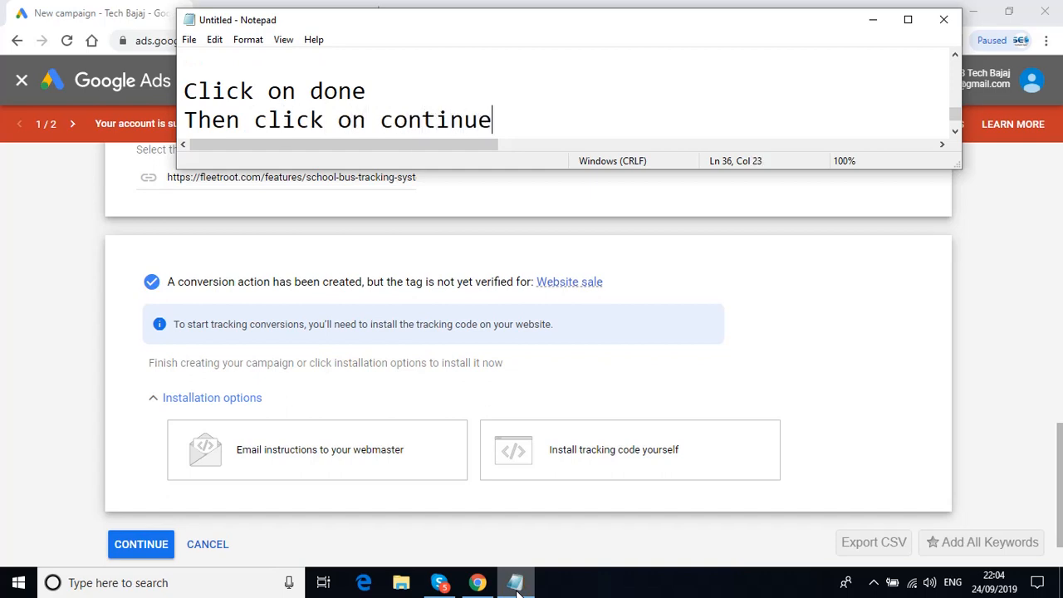
{"action": "key", "text": "Return"}
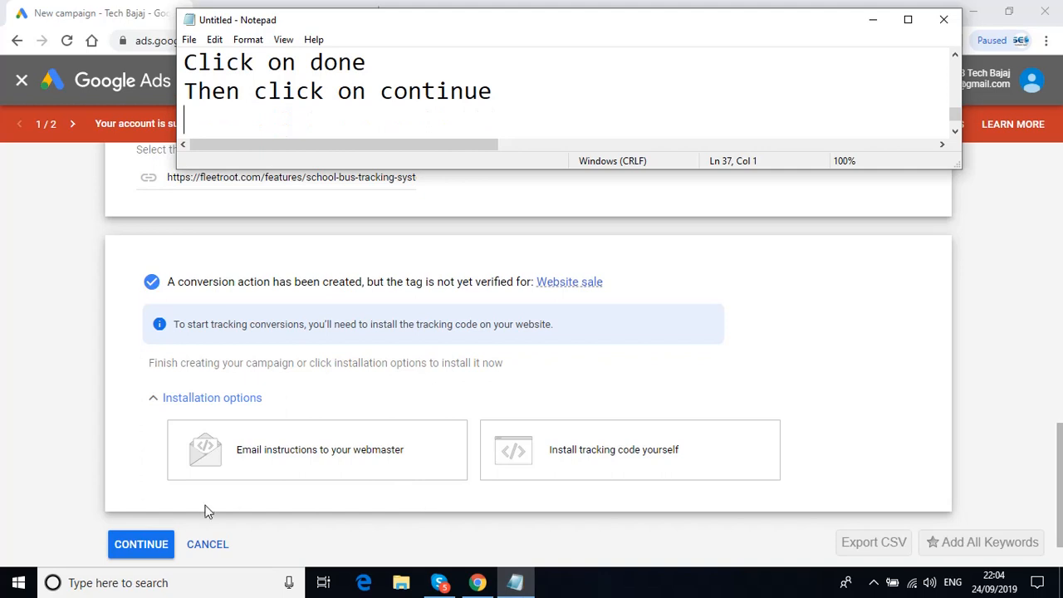
{"action": "left_click", "coordinate": [133, 547]}
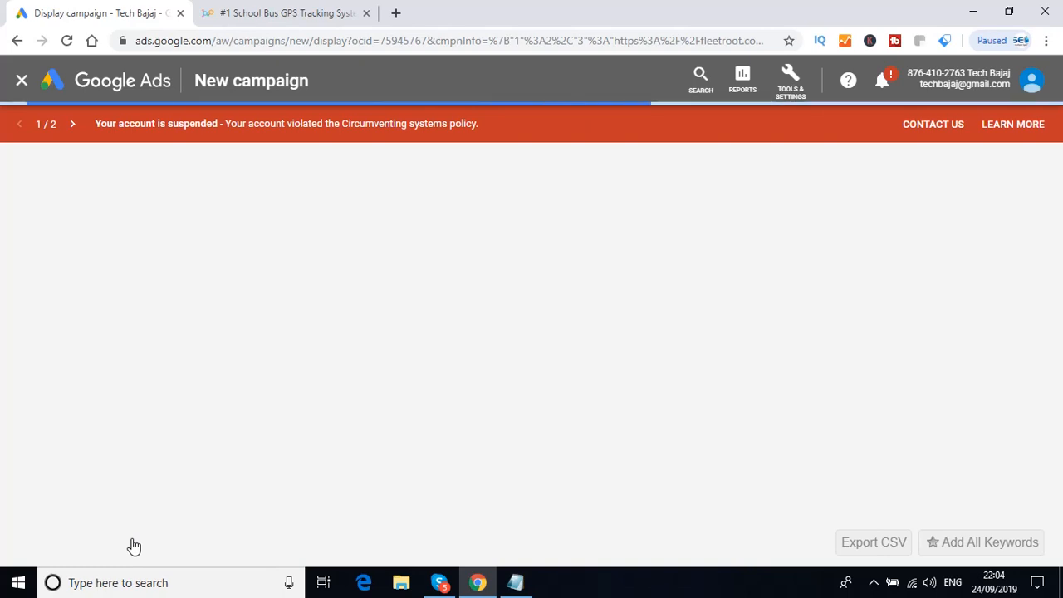
Add "Once this is done, we wil create ad groups, define targeting, set up the bidding options, we will define the budget" to the Notepad notes
{"action": "left_click", "coordinate": [520, 583]}
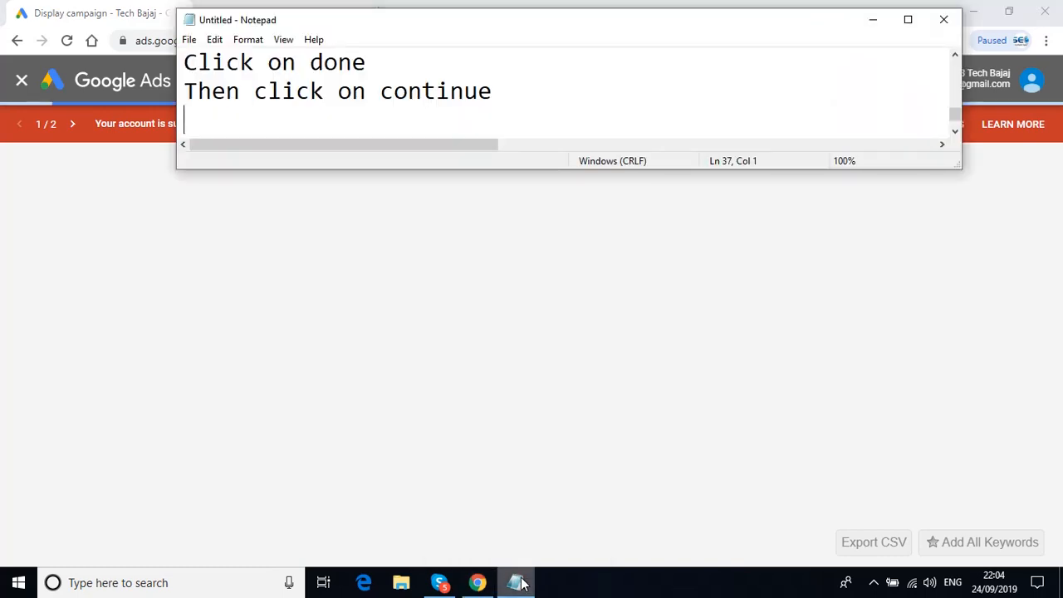
{"action": "type", "text": "Once th"}
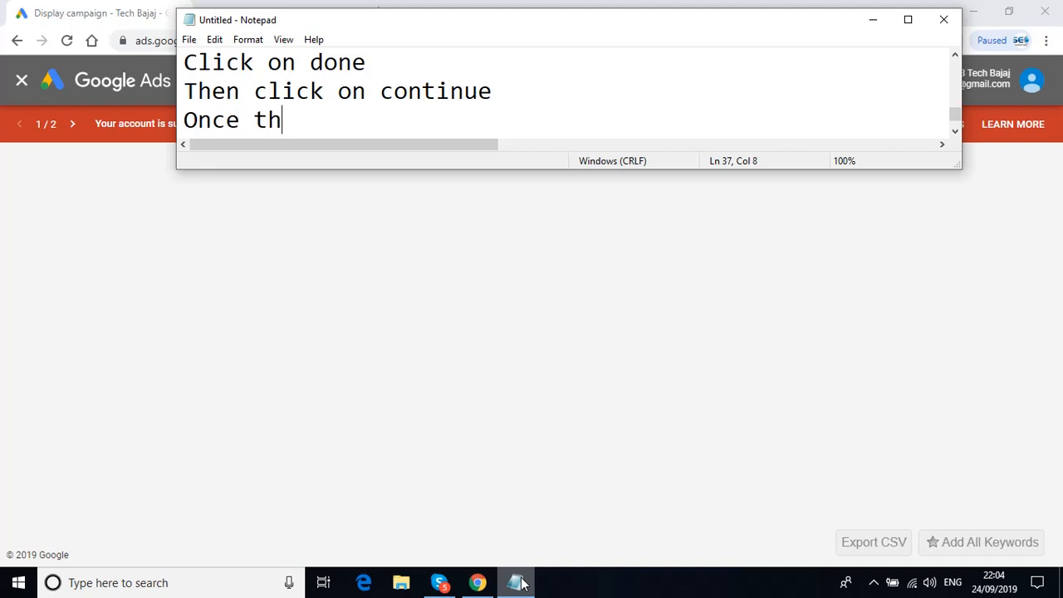
{"action": "type", "text": "is is don"}
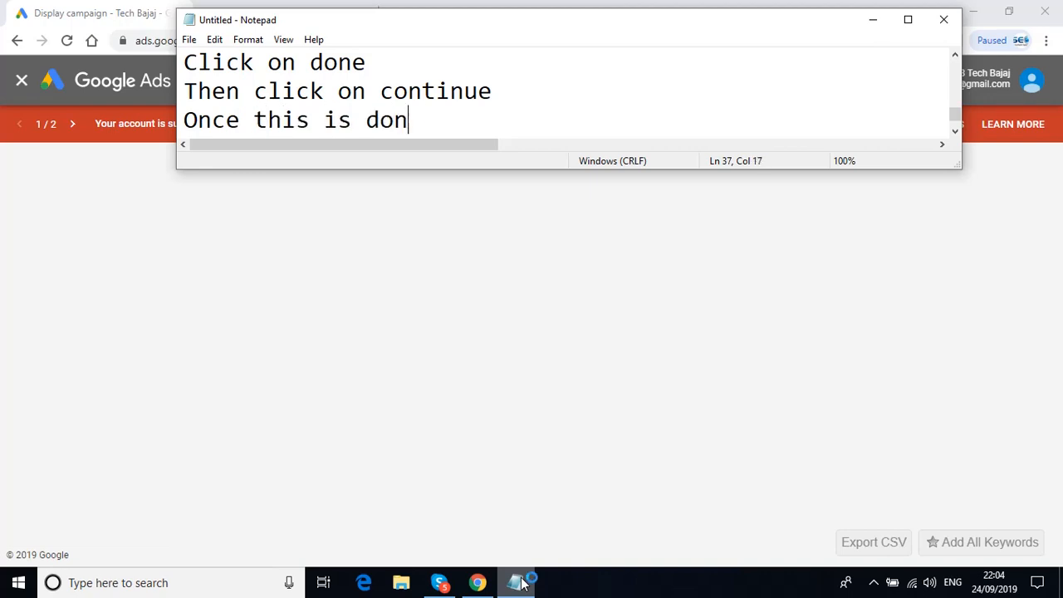
{"action": "type", "text": "e, we wil crt"}
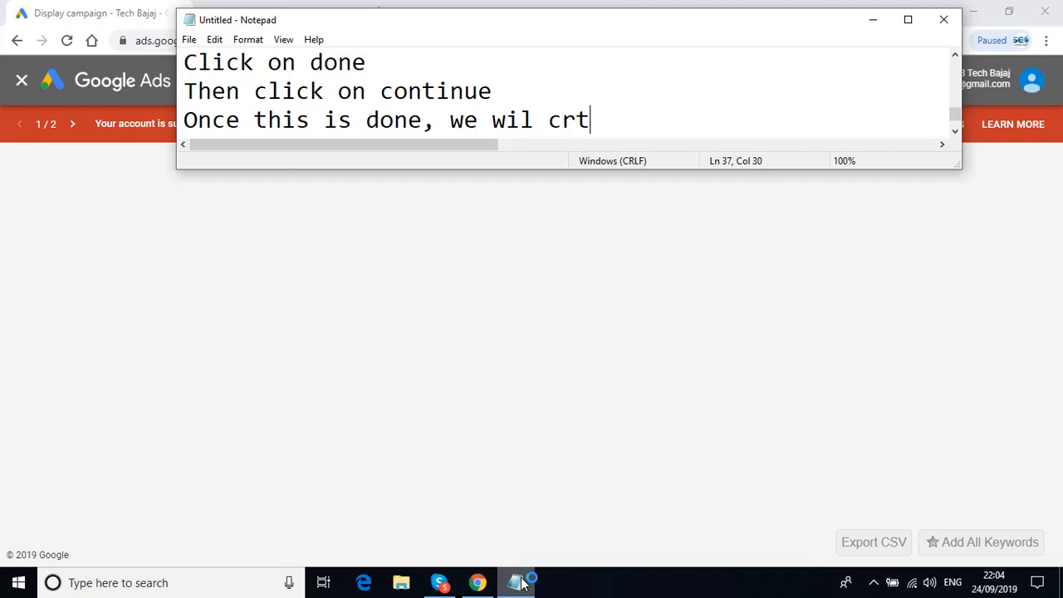
{"action": "key", "text": "BackSpace"}
{"action": "type", "text": "eate "}
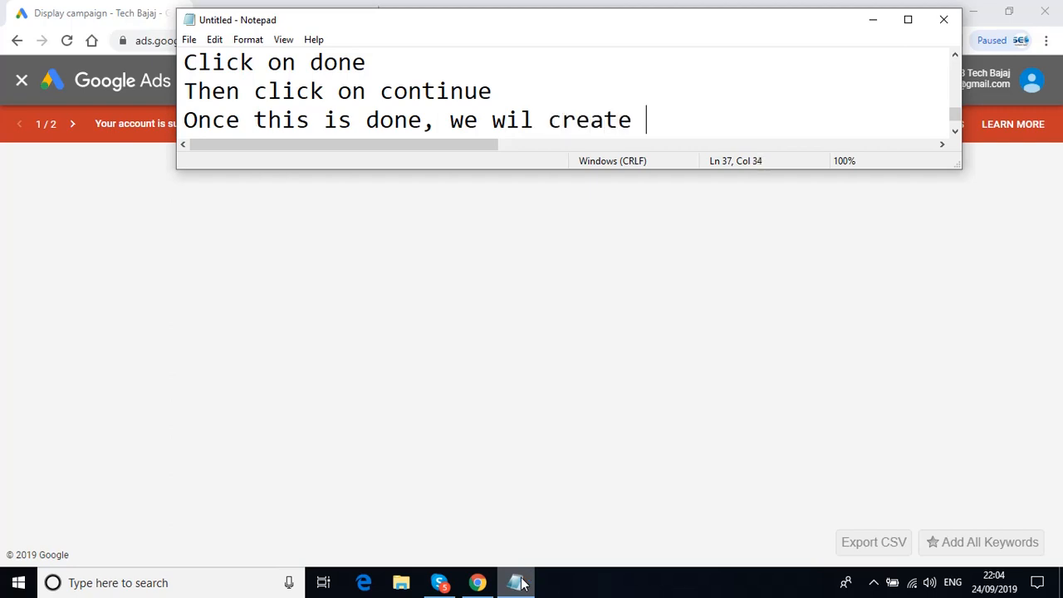
{"action": "type", "text": "ad groups"}
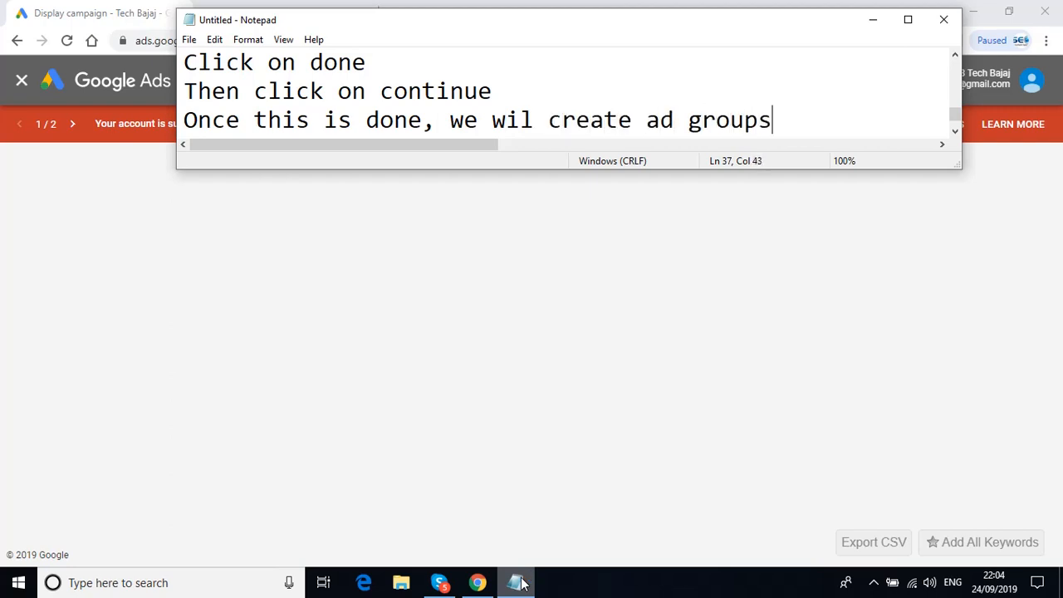
{"action": "type", "text": ", define "}
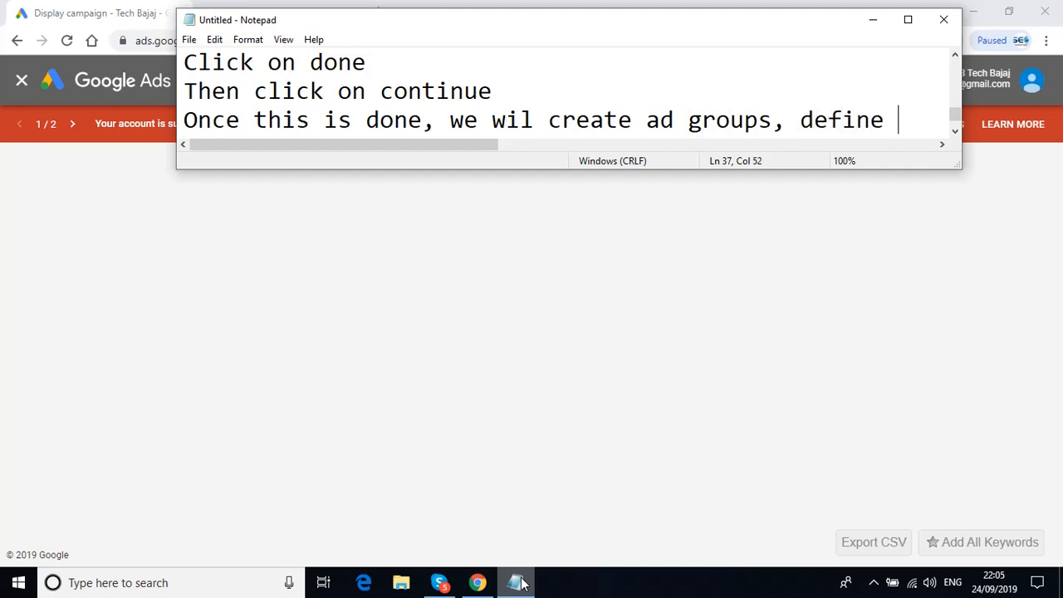
{"action": "type", "text": "targeting"}
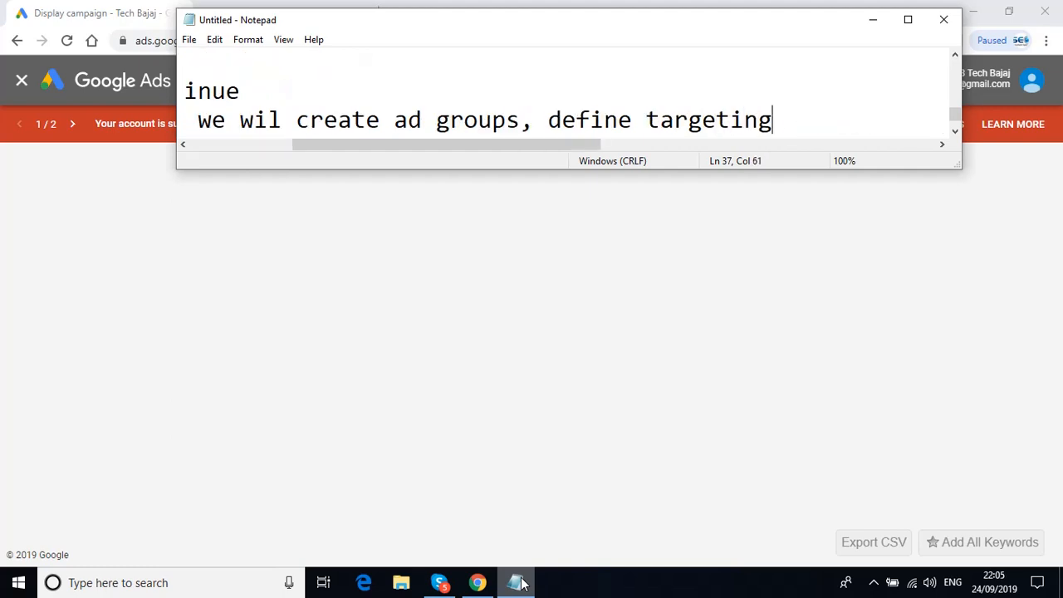
{"action": "type", "text": ", set "}
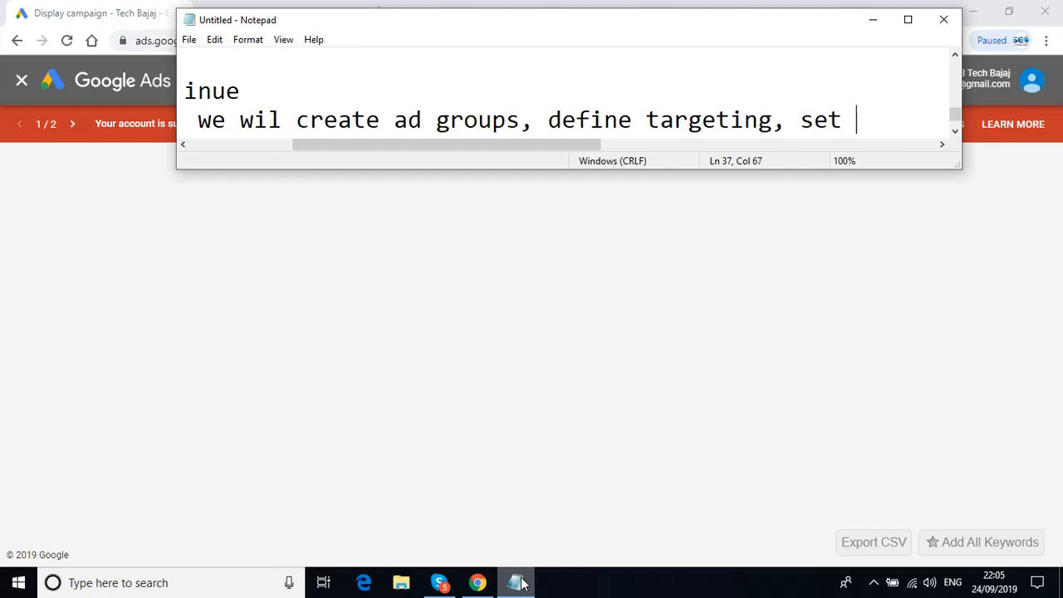
{"action": "type", "text": "up the "}
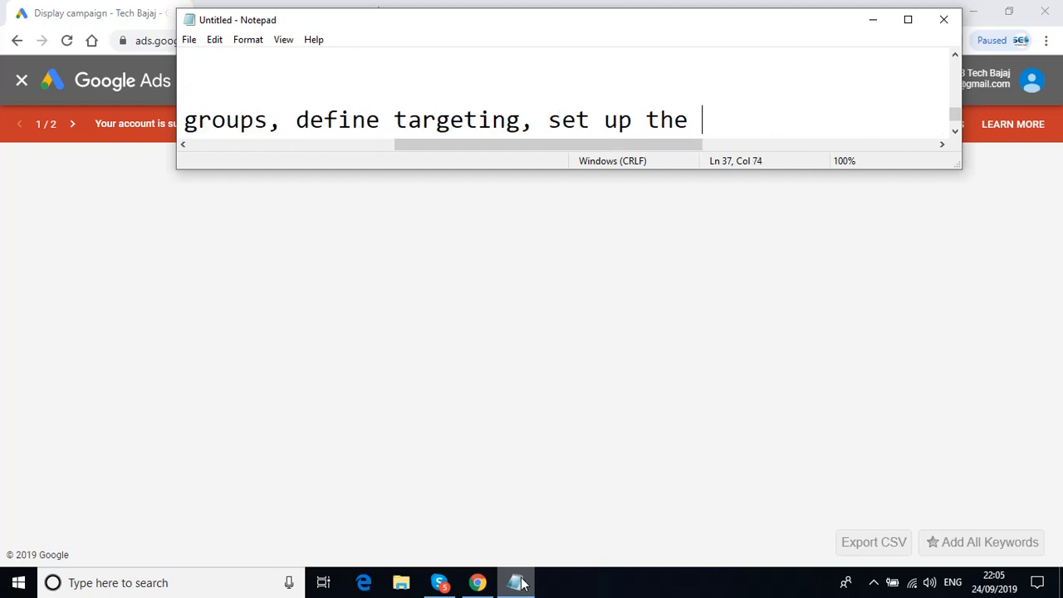
{"action": "type", "text": "biddi"}
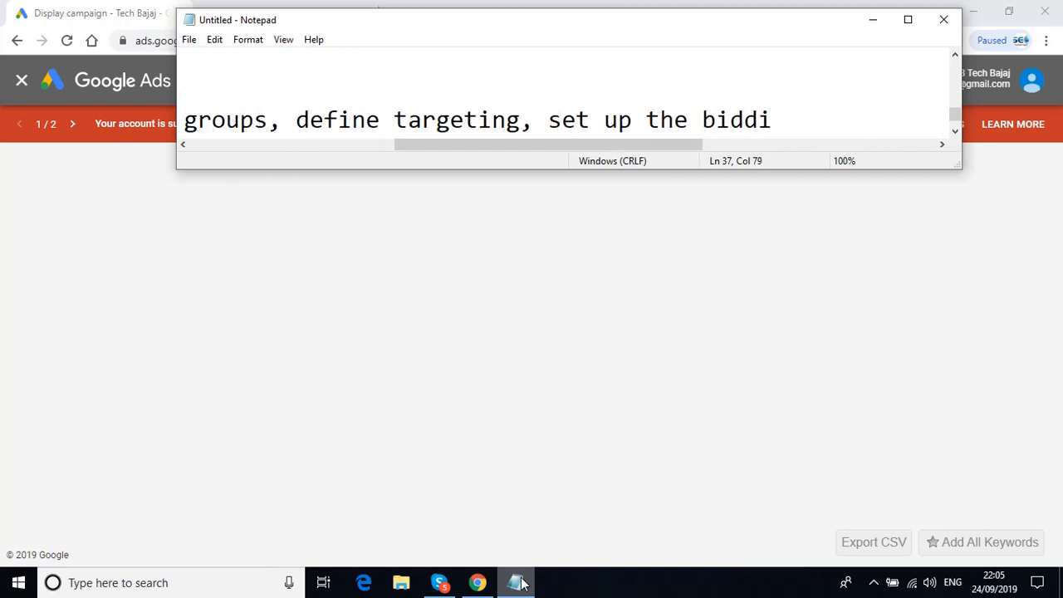
{"action": "type", "text": "ng options"}
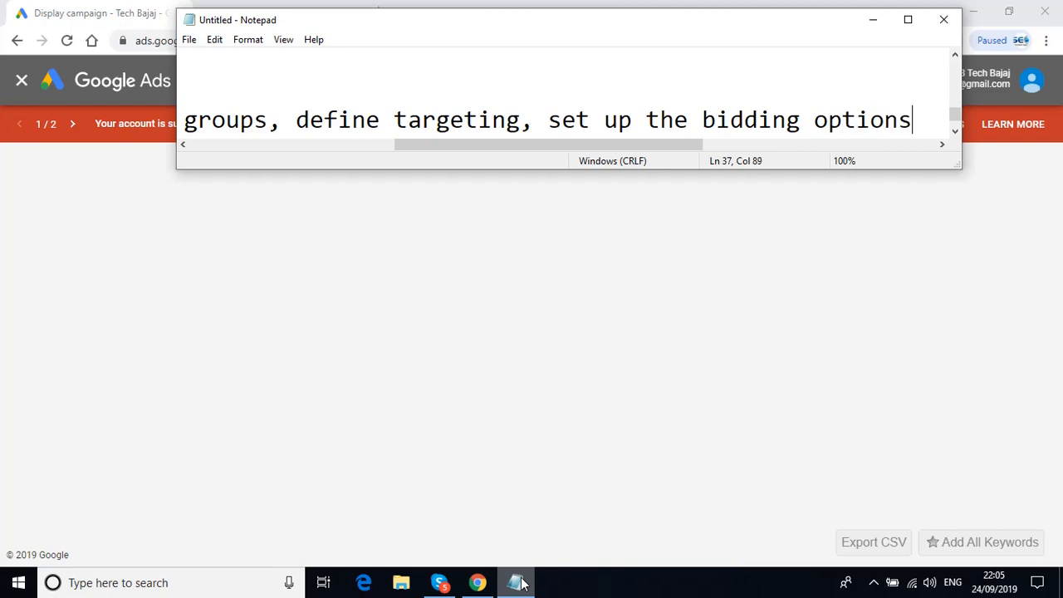
{"action": "type", "text": ", "}
{"action": "type", "text": "we "}
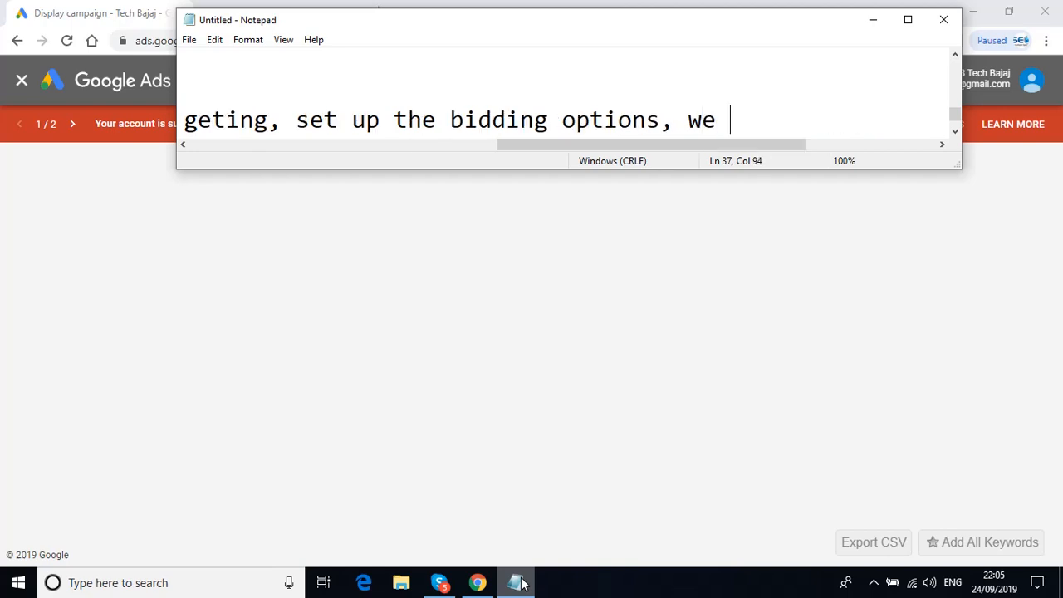
{"action": "type", "text": "will defi"}
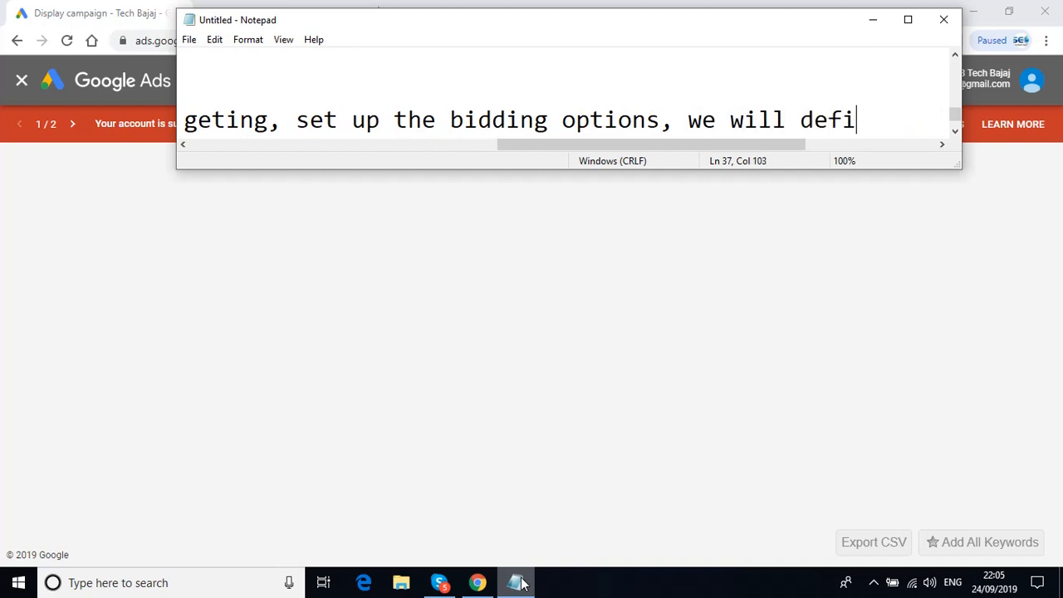
{"action": "type", "text": "ne the budget"}
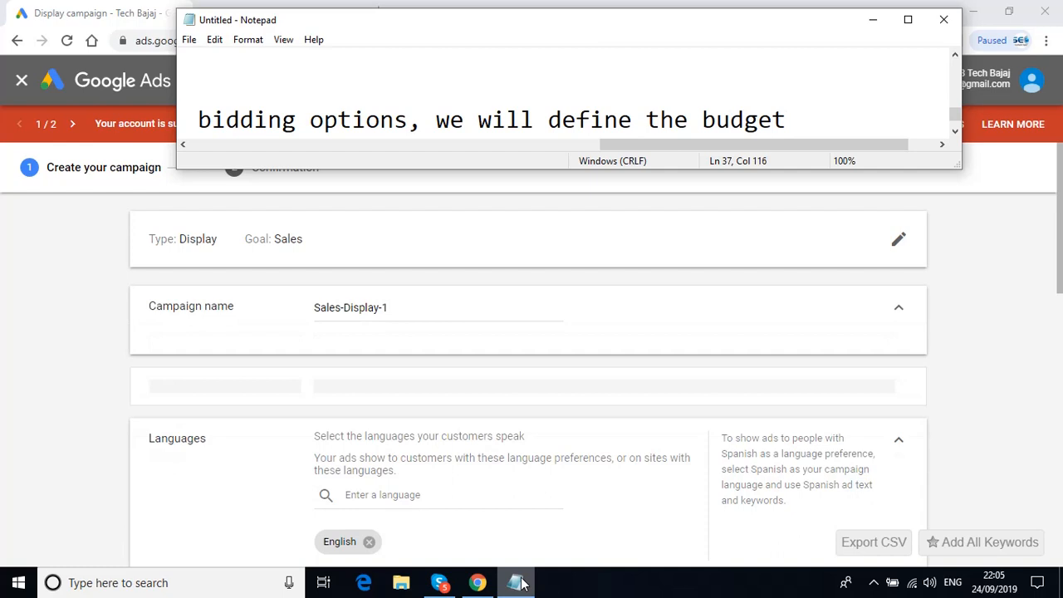
{"action": "key", "text": "Return"}
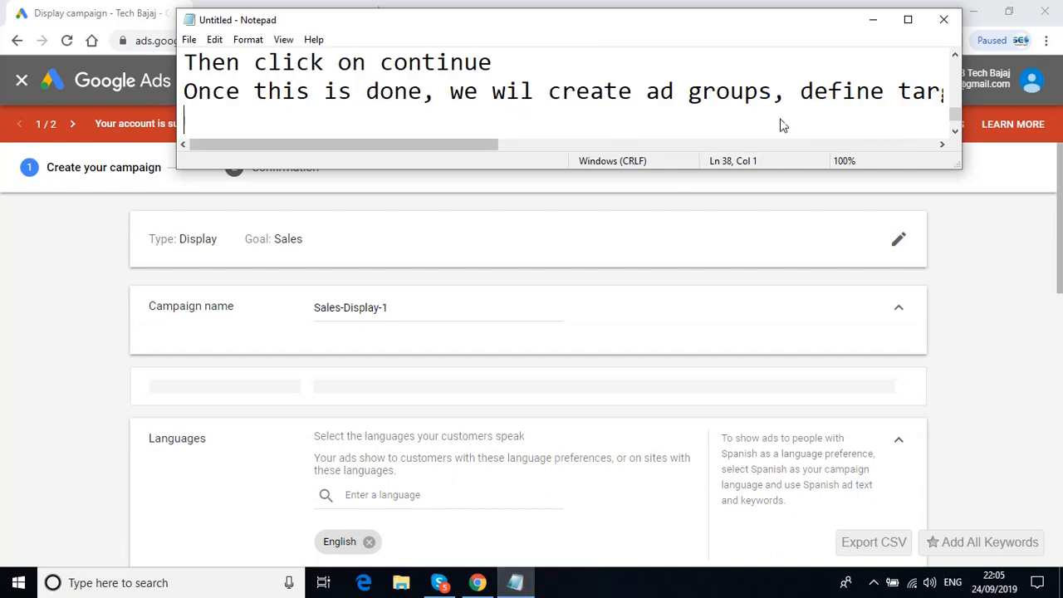
In Google Ads, change the campaign name to "Sales-School Bus Tracking"
{"action": "left_click", "coordinate": [873, 21]}
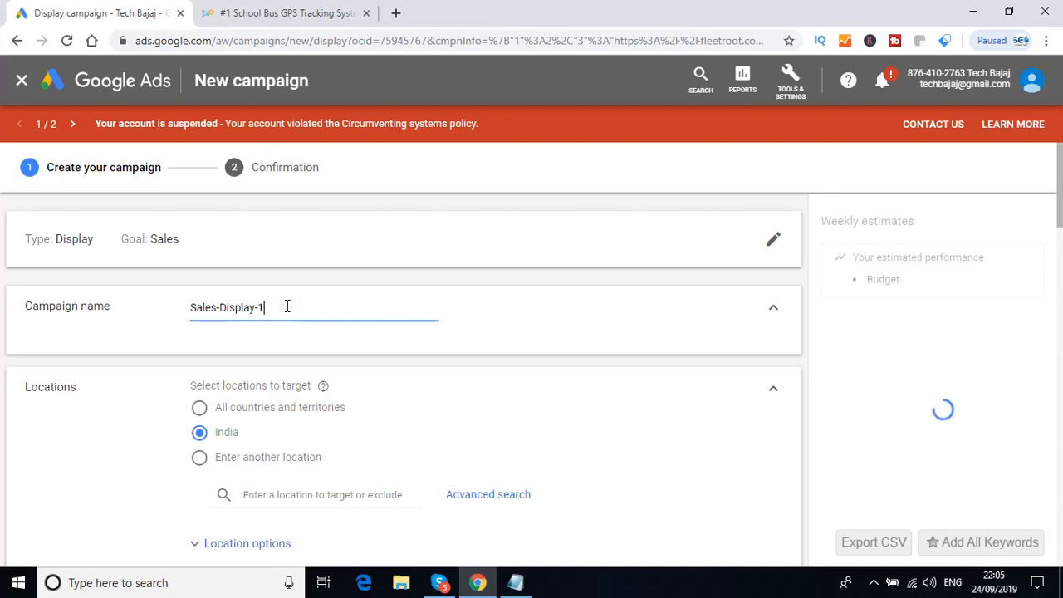
{"action": "key", "text": "BackSpace"}
{"action": "key", "text": "BackSpace"}
{"action": "key", "text": "BackSpace"}
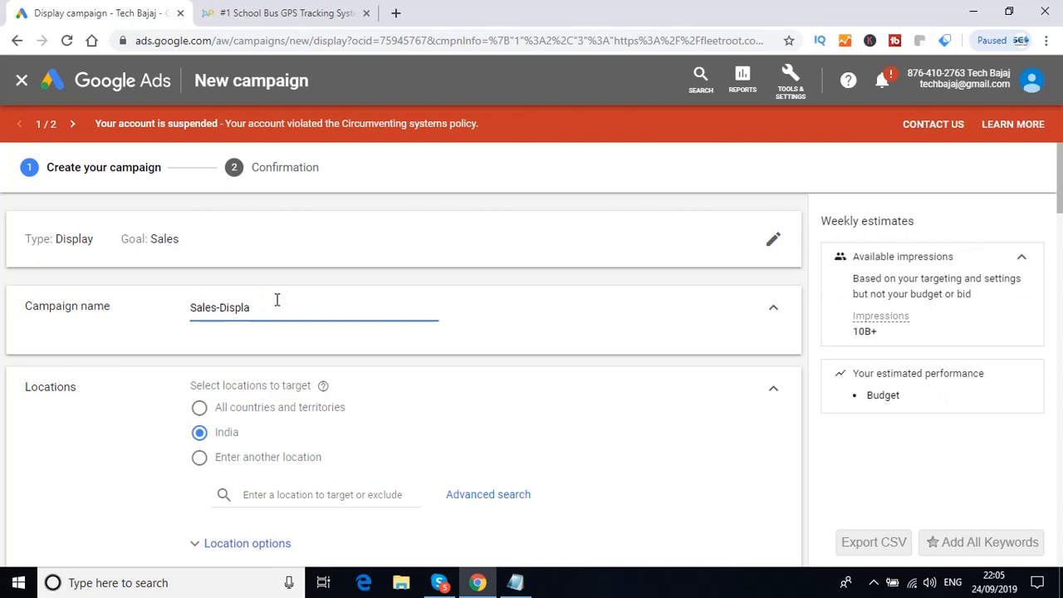
{"action": "left_click", "coordinate": [251, 304]}
{"action": "left_click", "coordinate": [261, 306]}
{"action": "double_click", "coordinate": [253, 307]}
{"action": "key", "text": "BackSpace"}
{"action": "type", "text": "School Bus Tracking"}
Below a blank line in the Notepad notes, add the lines "Define the campaign name" and "Define the location"
{"action": "left_click", "coordinate": [515, 582]}
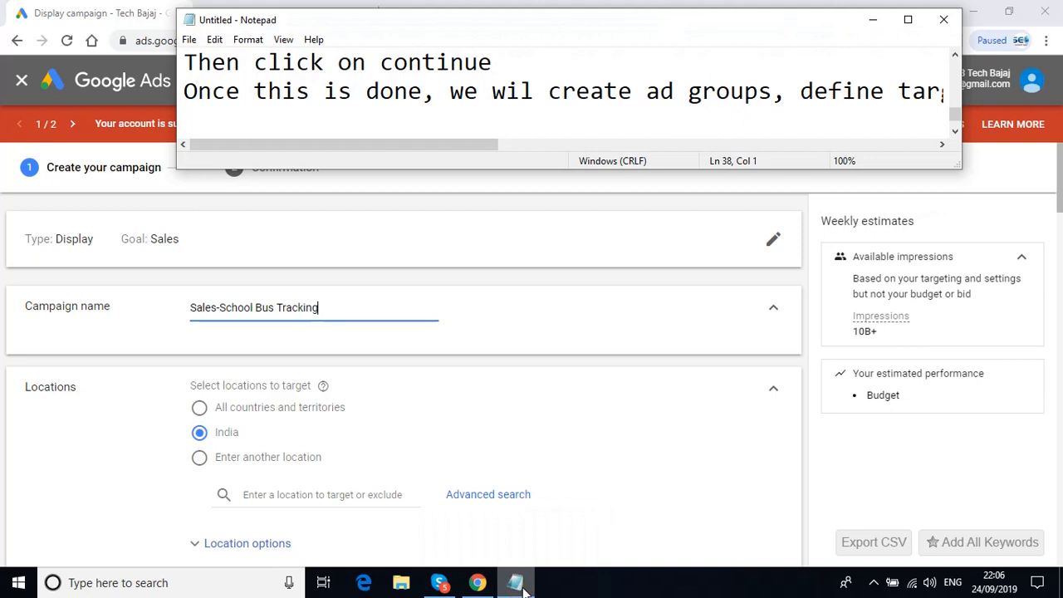
{"action": "key", "text": "Return"}
{"action": "type", "text": "D"}
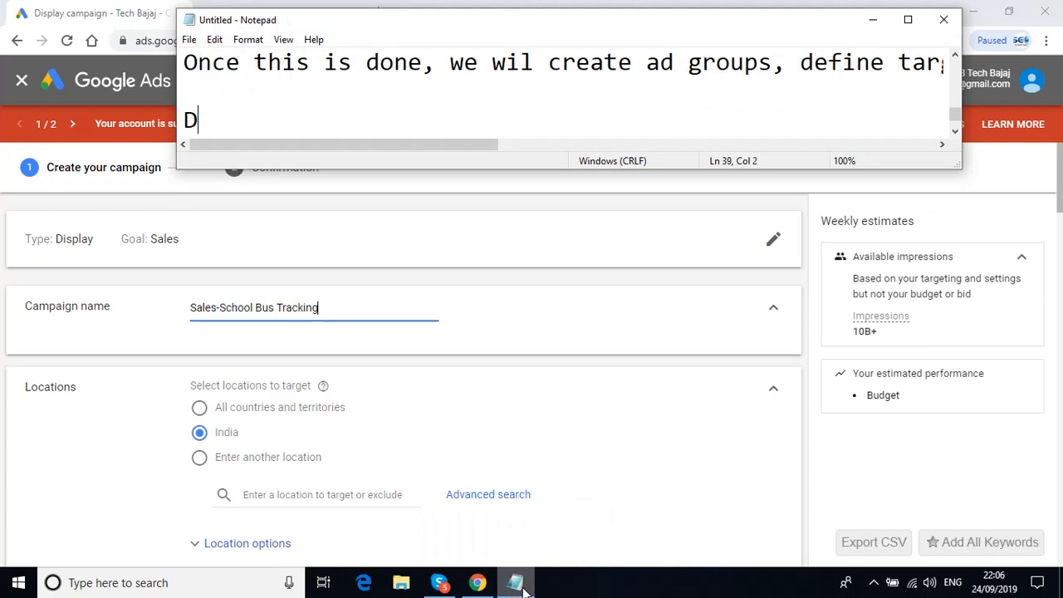
{"action": "type", "text": "efine the "}
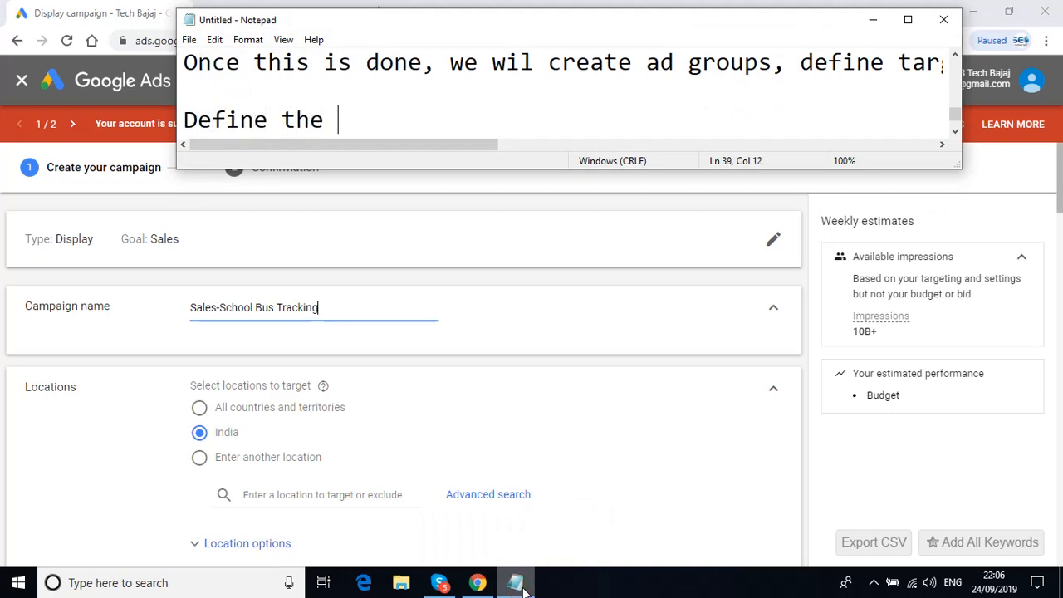
{"action": "type", "text": "campaign"}
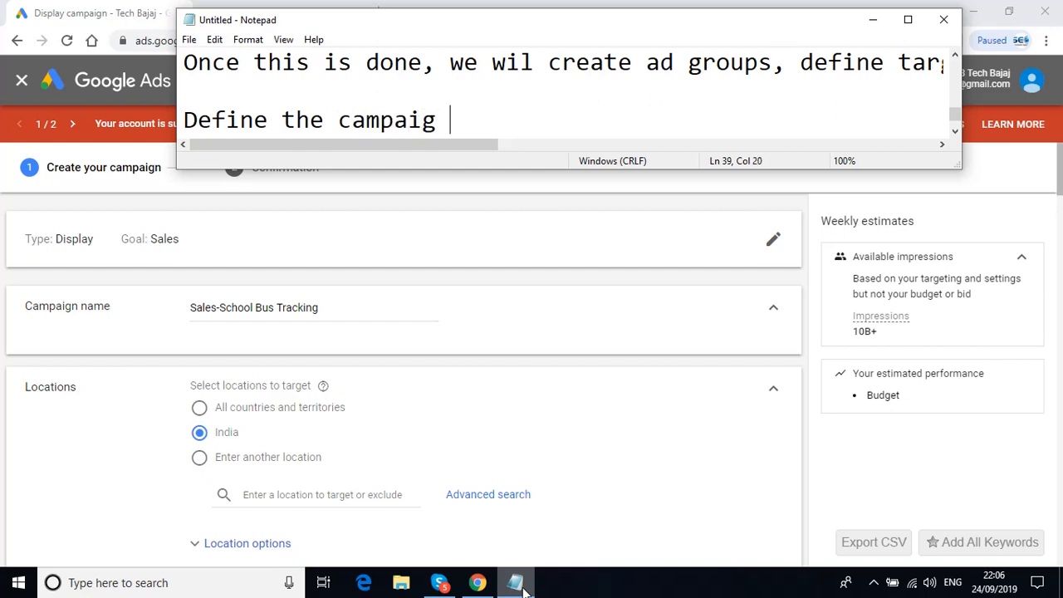
{"action": "key", "text": "BackSpace"}
{"action": "type", "text": "n name"}
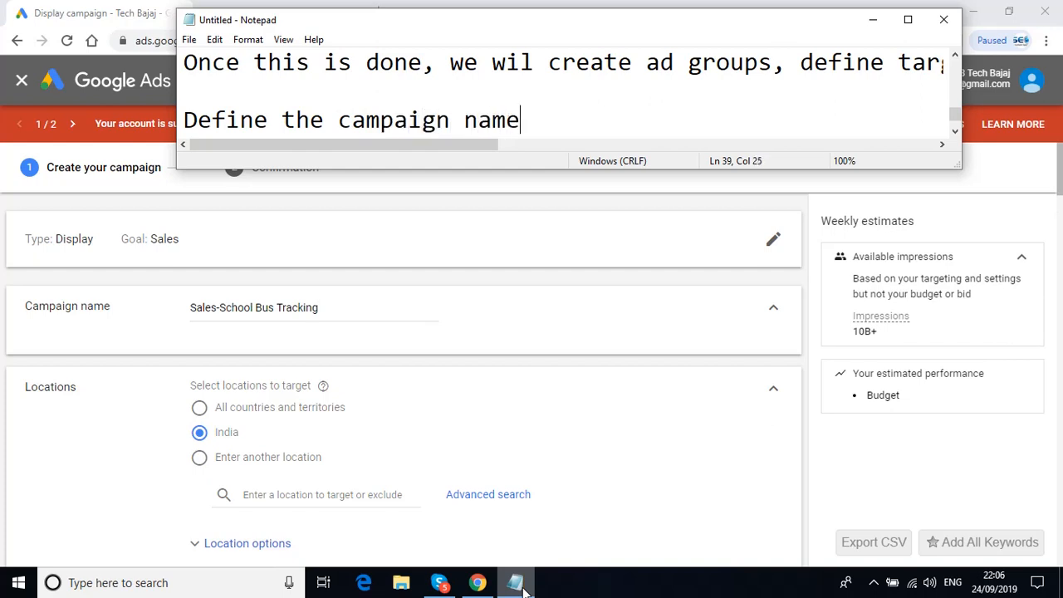
{"action": "key", "text": "Return"}
{"action": "type", "text": "D"}
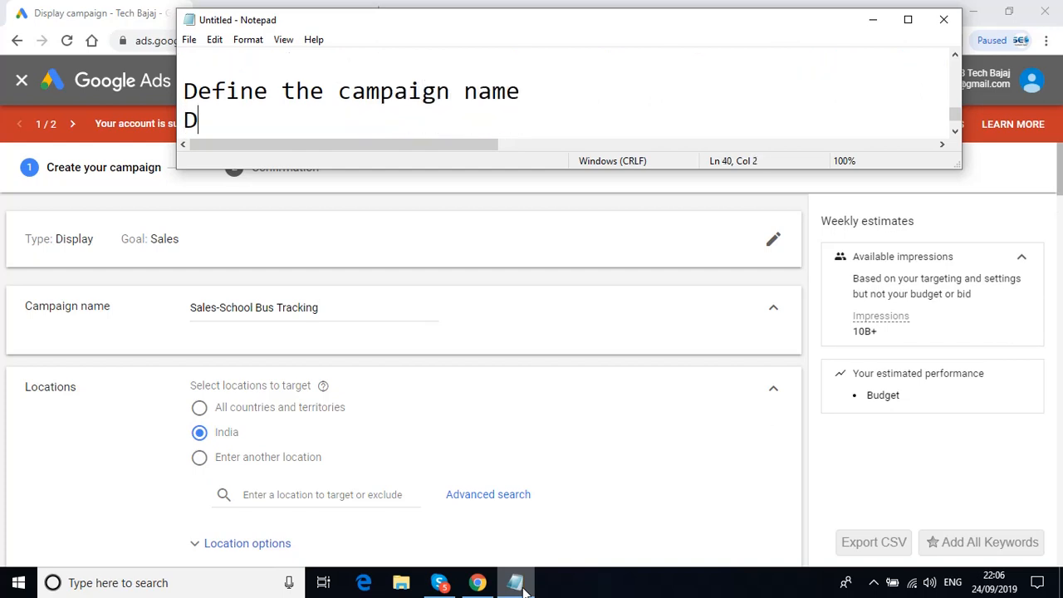
{"action": "type", "text": "efine the location"}
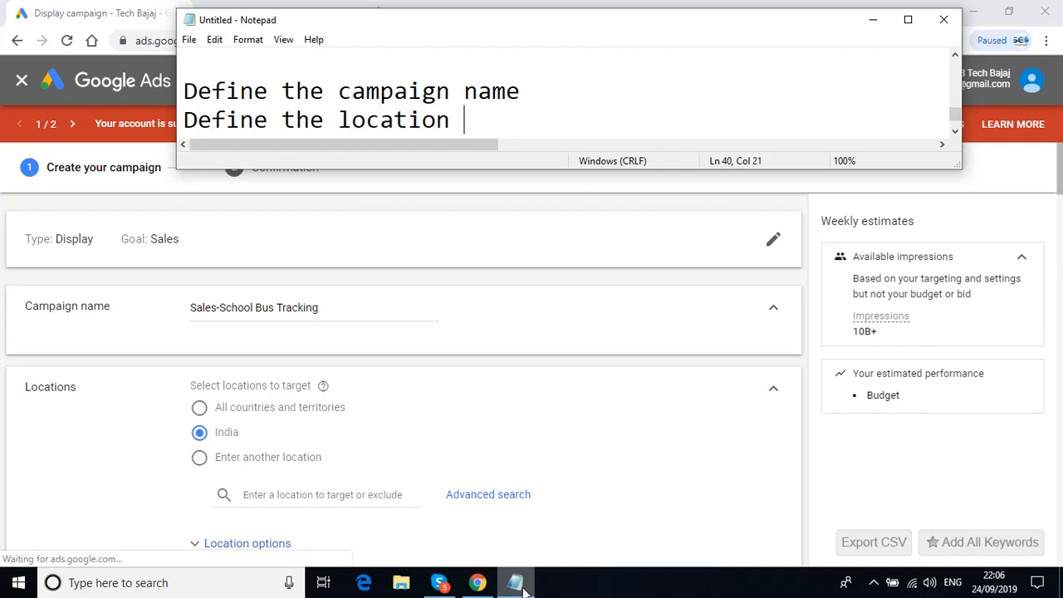
{"action": "key", "text": "Return"}
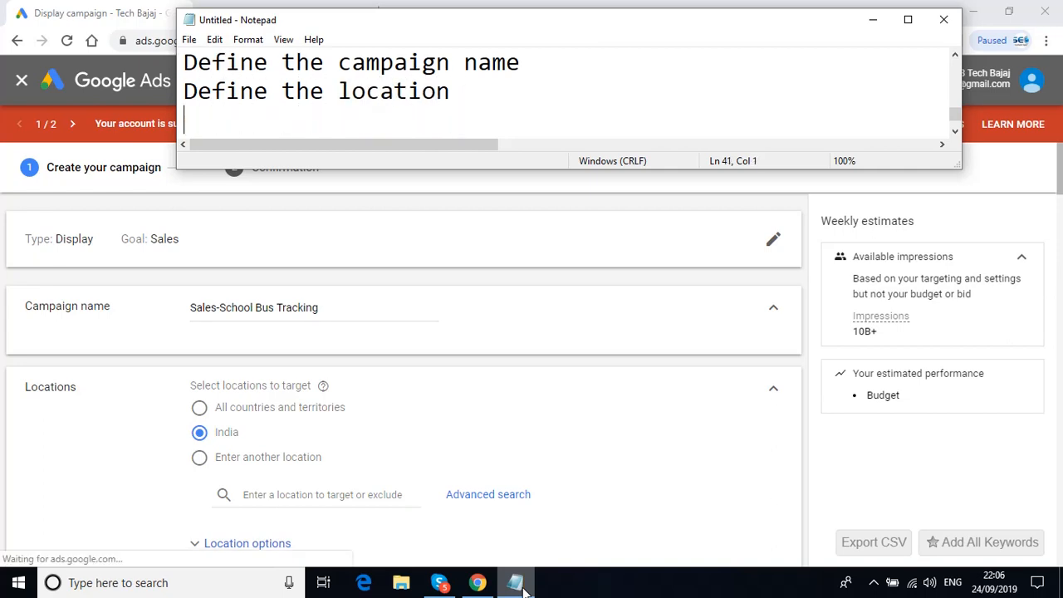
Choose to enter another location in Google Ads, and add the line "Check the option of enter another location" to the Notepad notes
{"action": "left_click", "coordinate": [202, 459]}
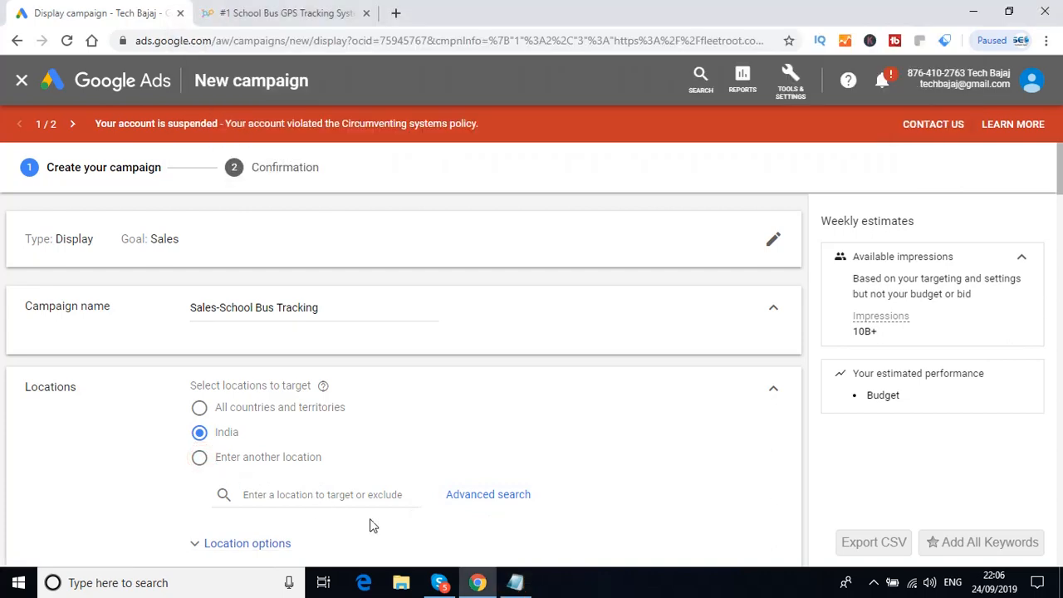
{"action": "left_click", "coordinate": [515, 584]}
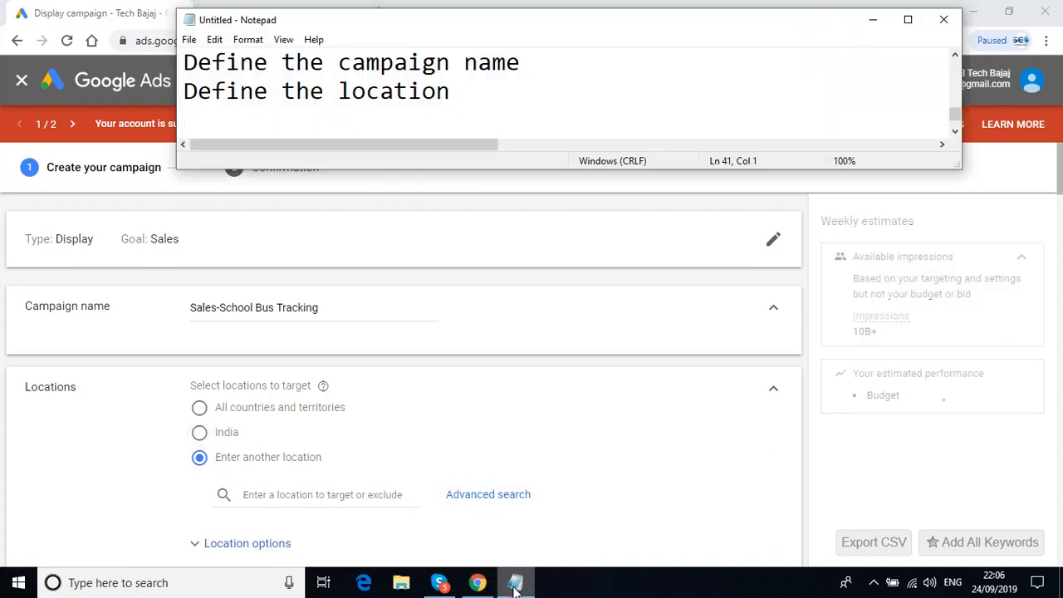
{"action": "type", "text": "Check the"}
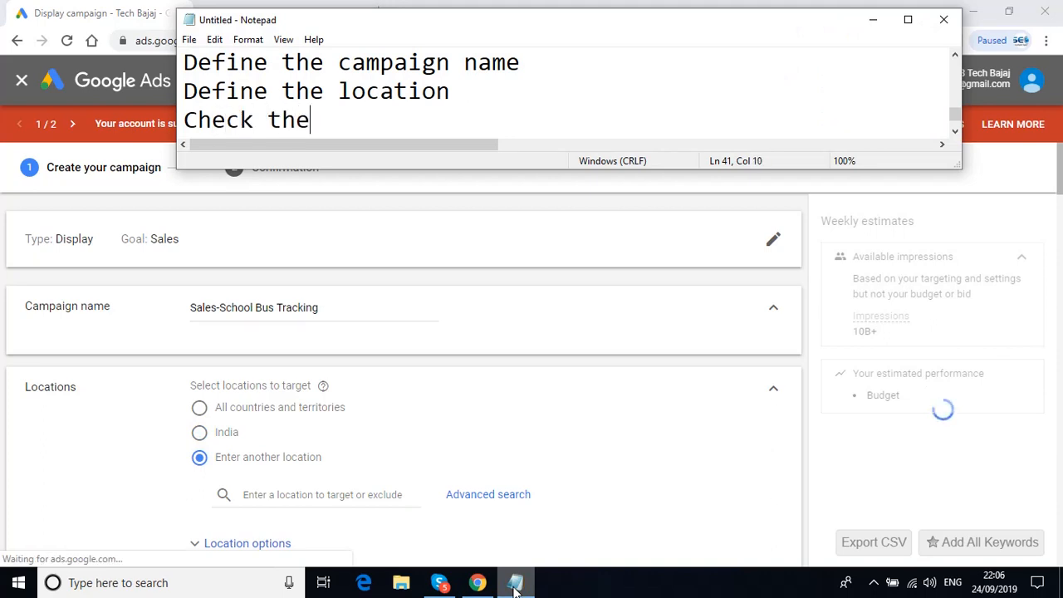
{"action": "type", "text": " option of "}
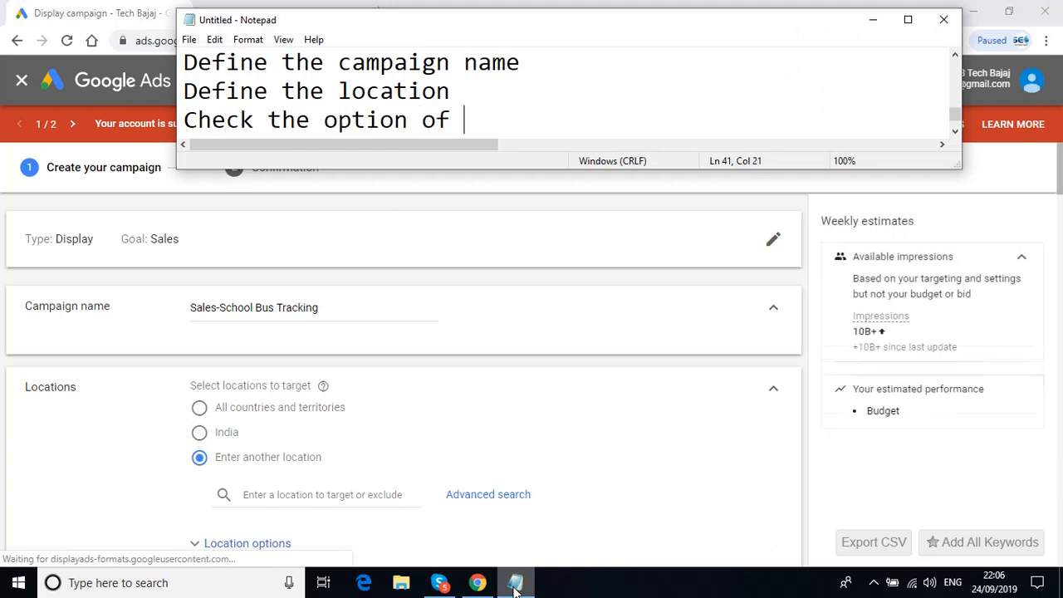
{"action": "type", "text": "enter an"}
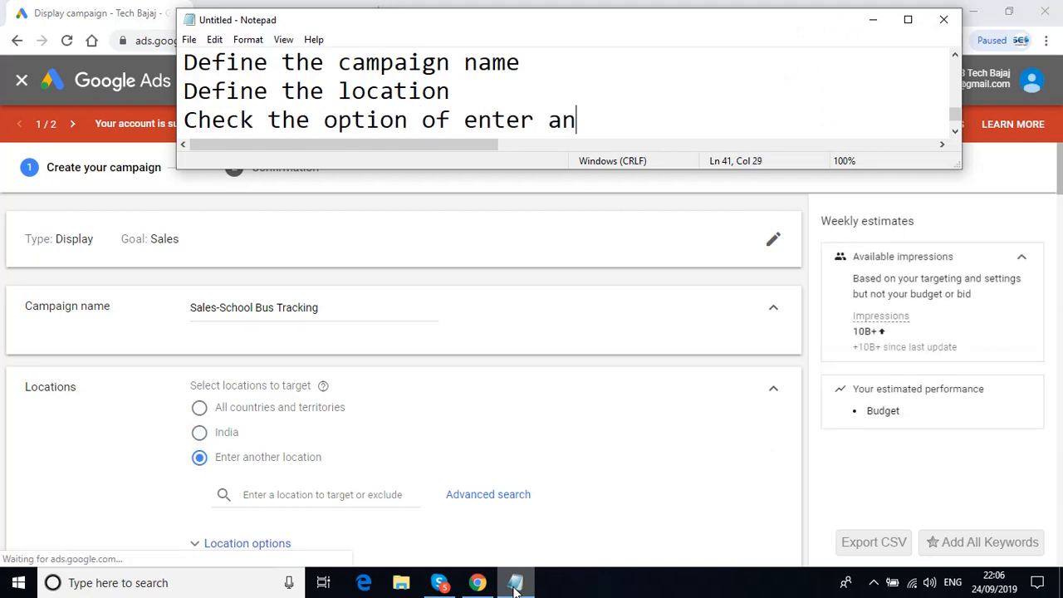
{"action": "type", "text": "other location"}
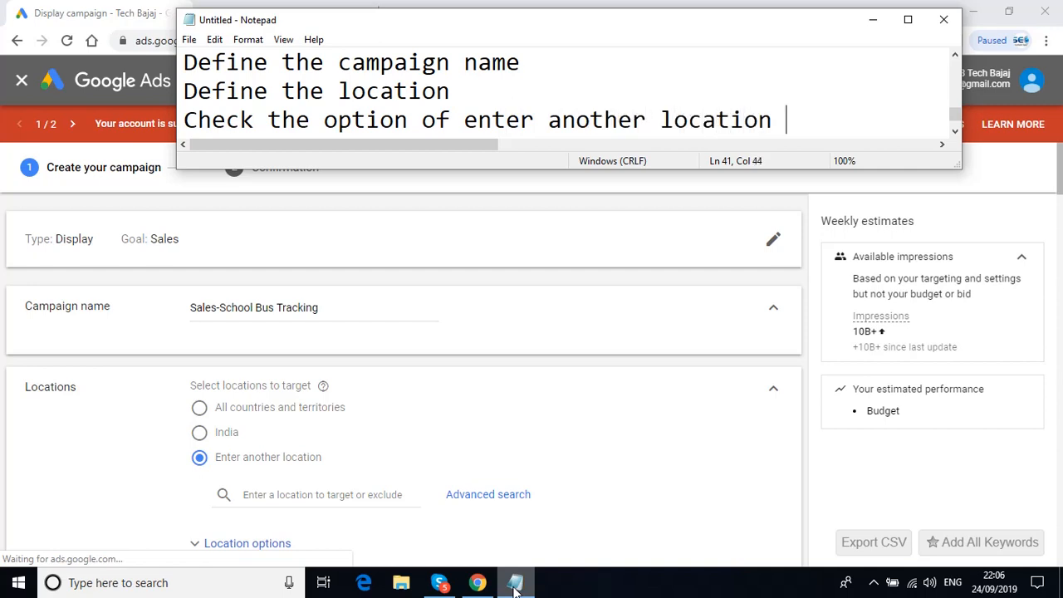
{"action": "key", "text": "Return"}
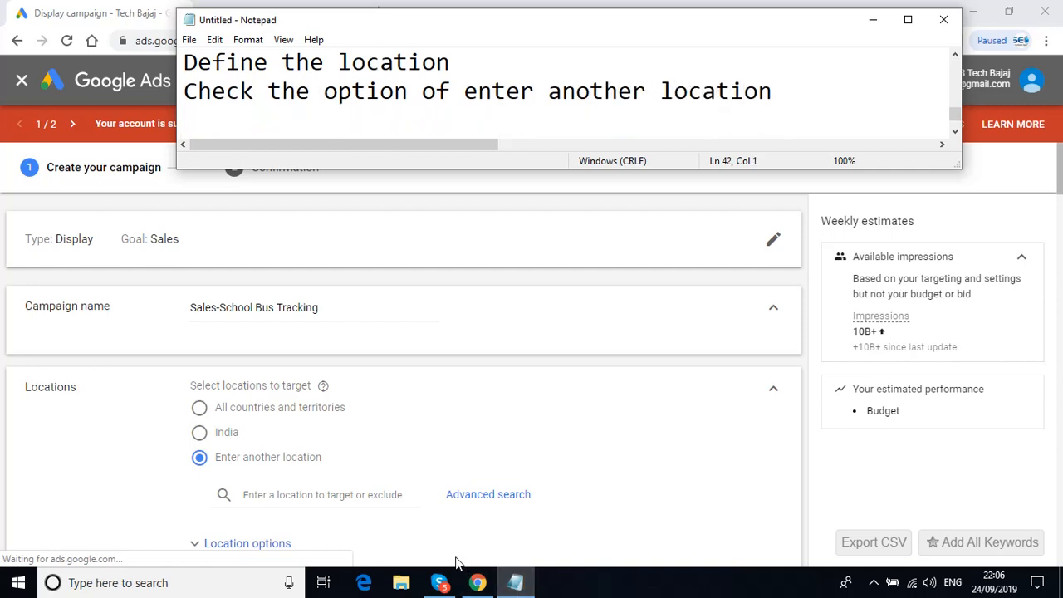
In Google Ads, search for United Arab Emirates and include the country as the campaign's target location
{"action": "left_click", "coordinate": [322, 490]}
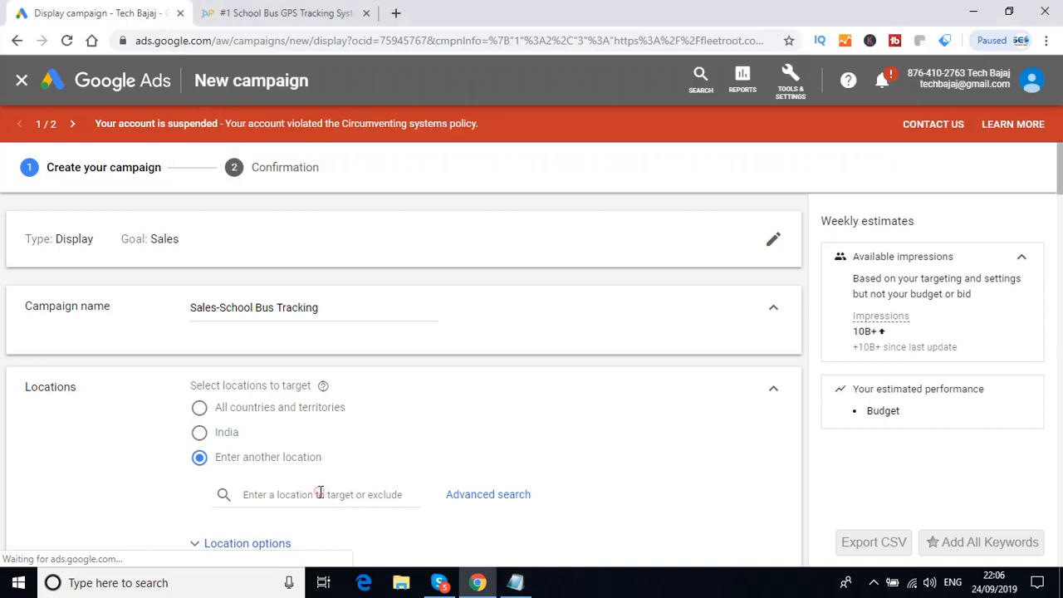
{"action": "left_click", "coordinate": [320, 494]}
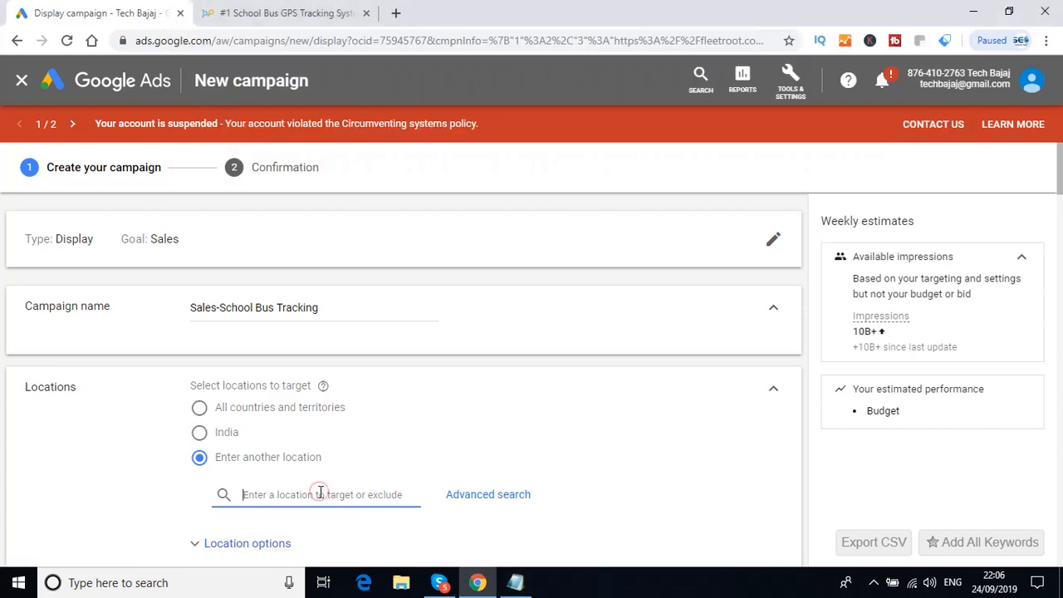
{"action": "type", "text": "United"}
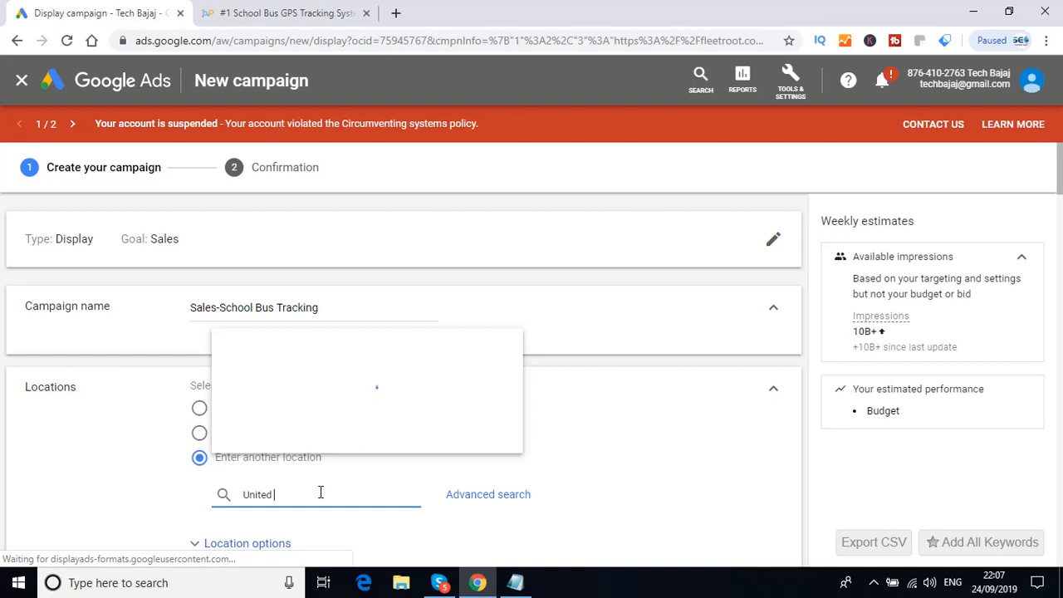
{"action": "type", "text": "Arab Emirates"}
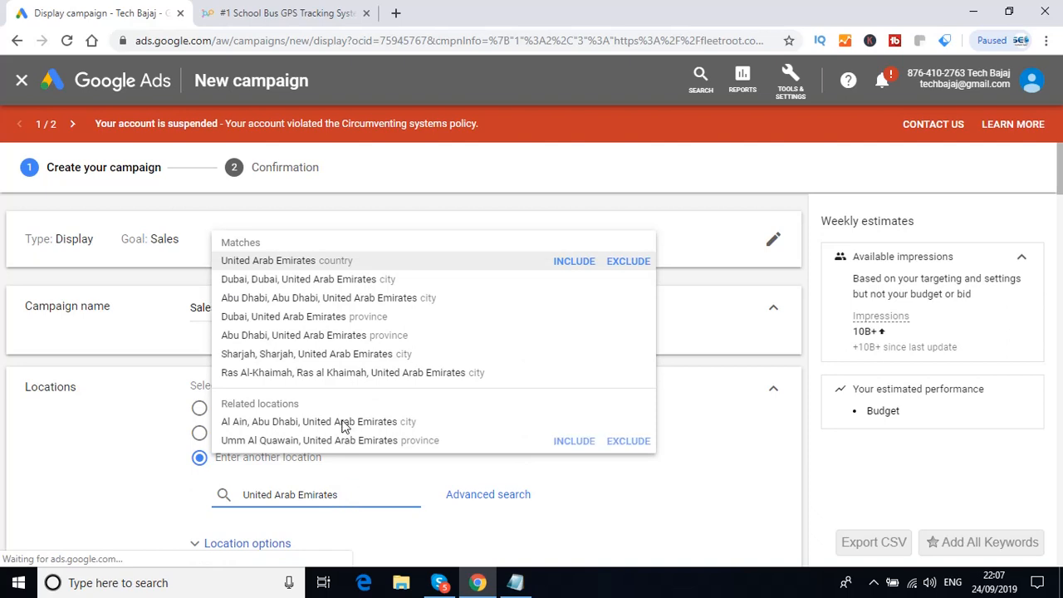
{"action": "left_click", "coordinate": [576, 263]}
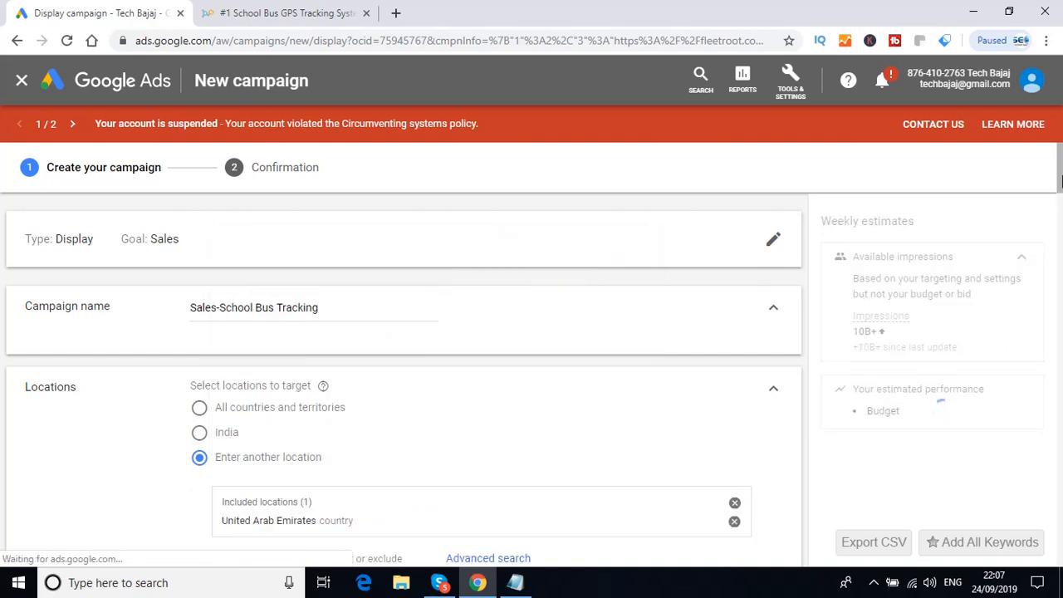
Below a blank line in the Notepad notes, add the line "Check the location options"
{"action": "left_click_drag", "start_coordinate": [1060, 177], "coordinate": [1062, 202]}
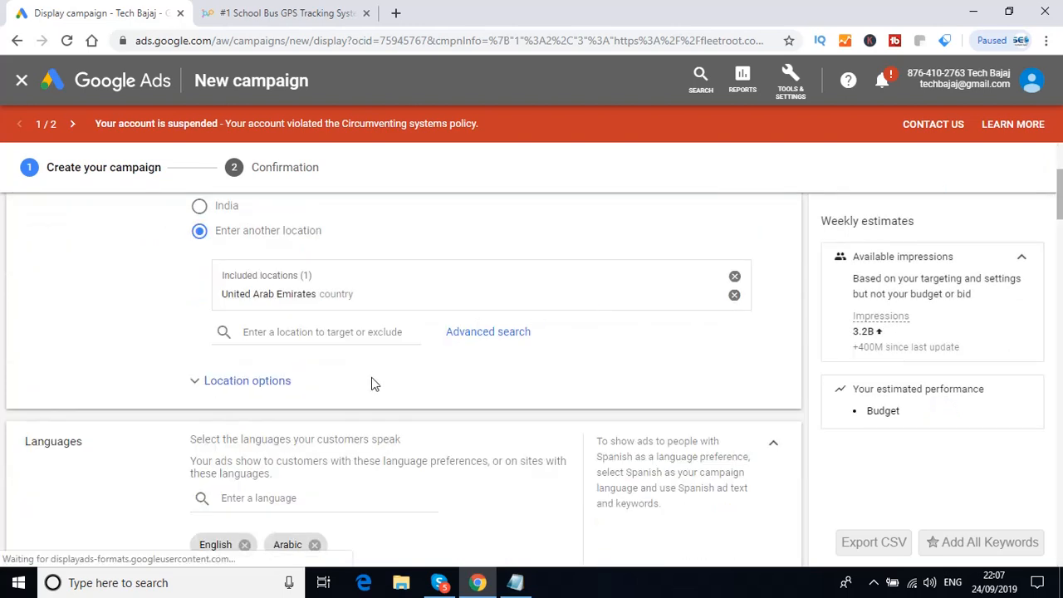
{"action": "left_click", "coordinate": [515, 584]}
{"action": "key", "text": "Down"}
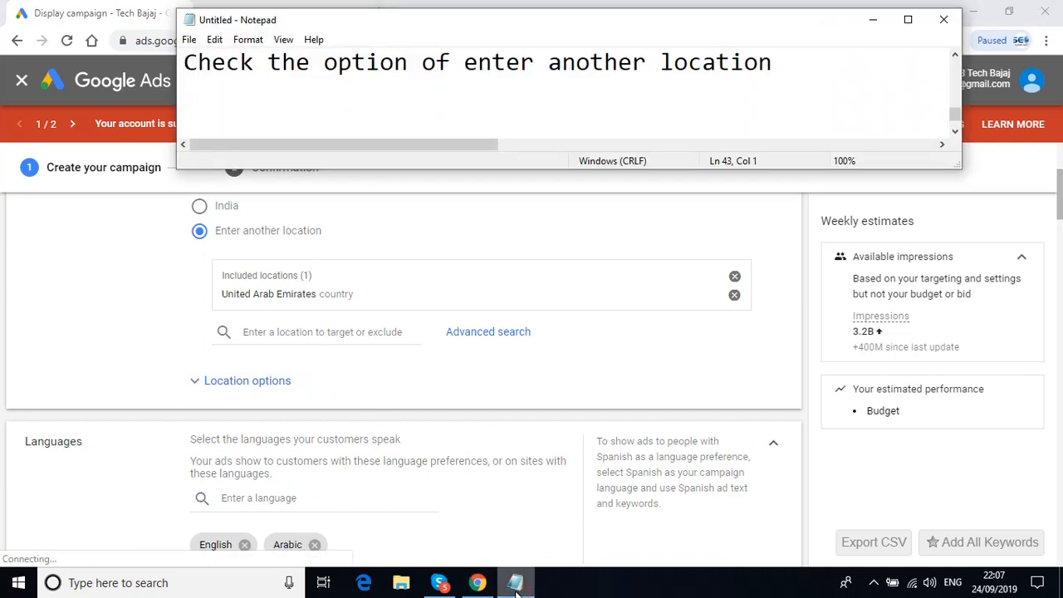
{"action": "type", "text": "Check the "}
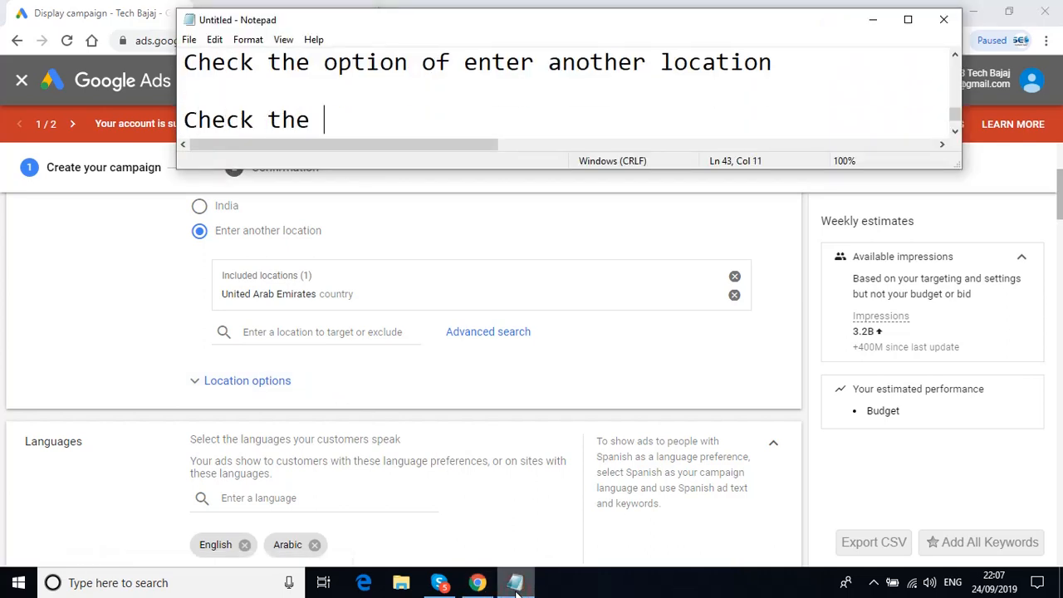
{"action": "type", "text": "location "}
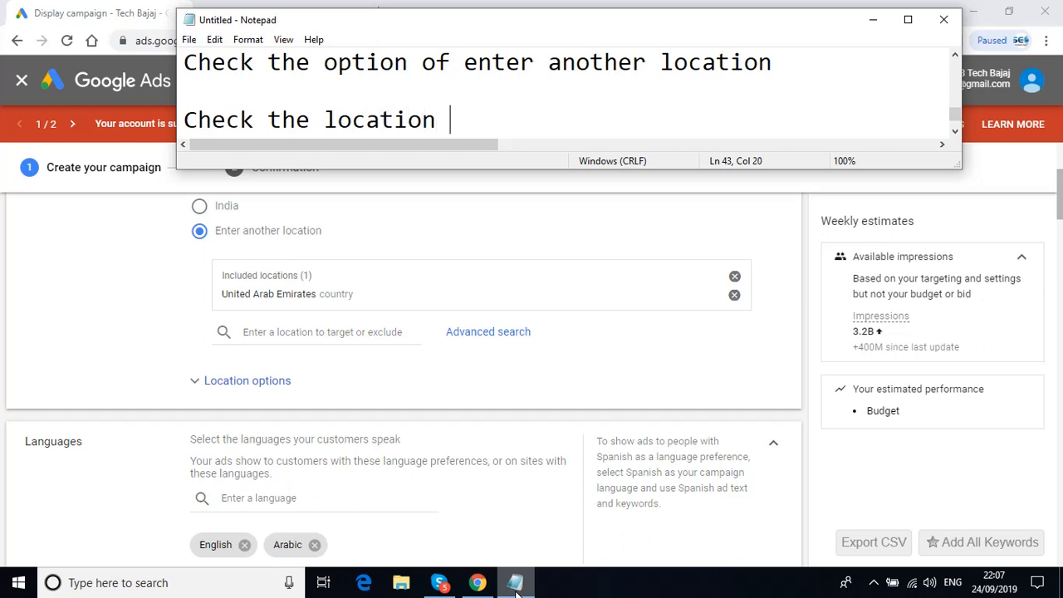
{"action": "type", "text": "options"}
{"action": "key", "text": "Return"}
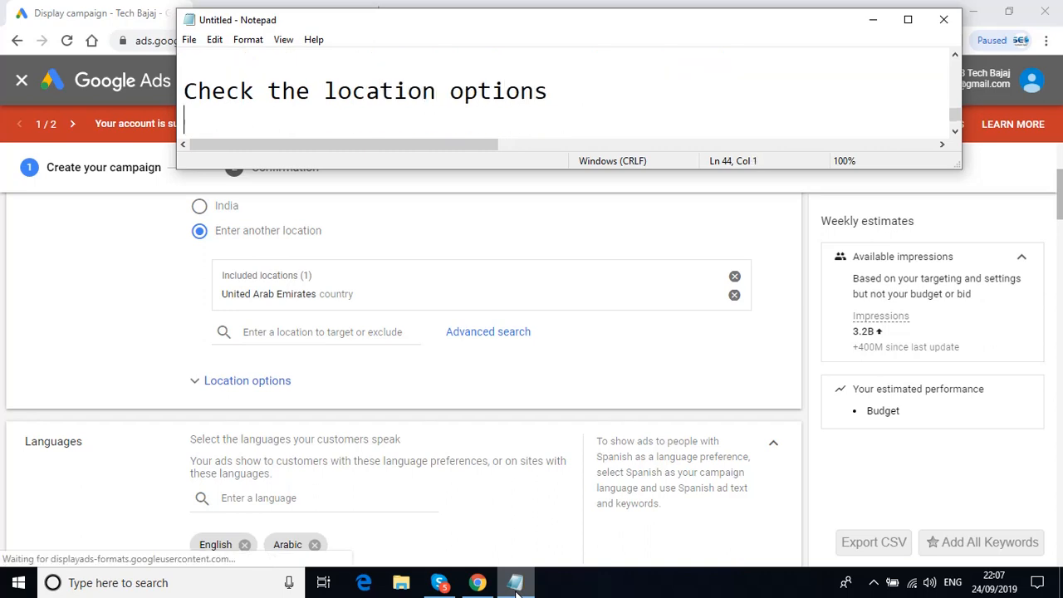
Expand the campaign's location options in Google Ads and review the Target and Exclude settings
{"action": "left_click", "coordinate": [197, 384]}
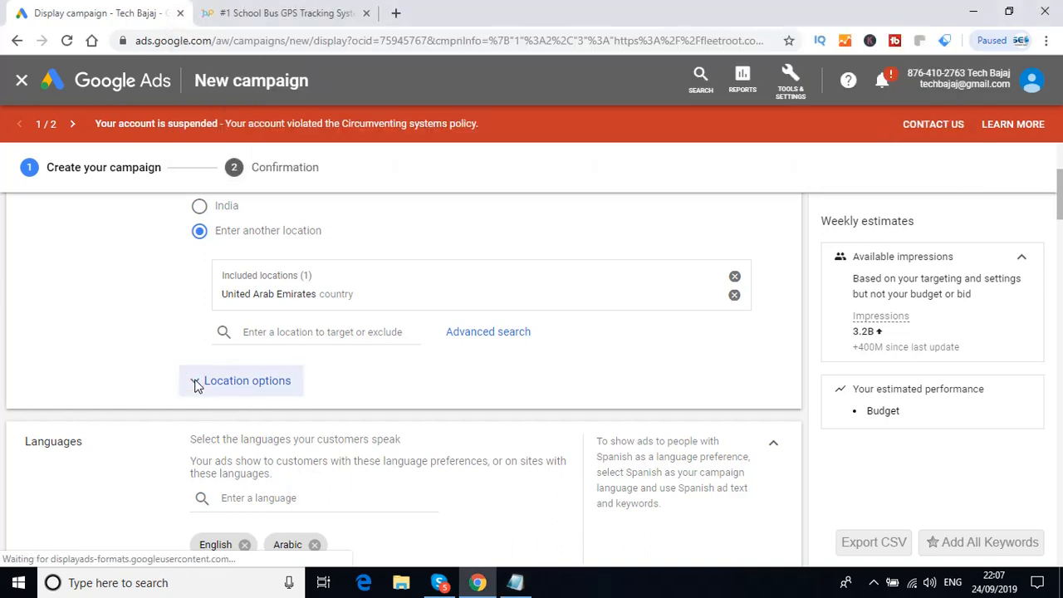
{"action": "left_click", "coordinate": [197, 383]}
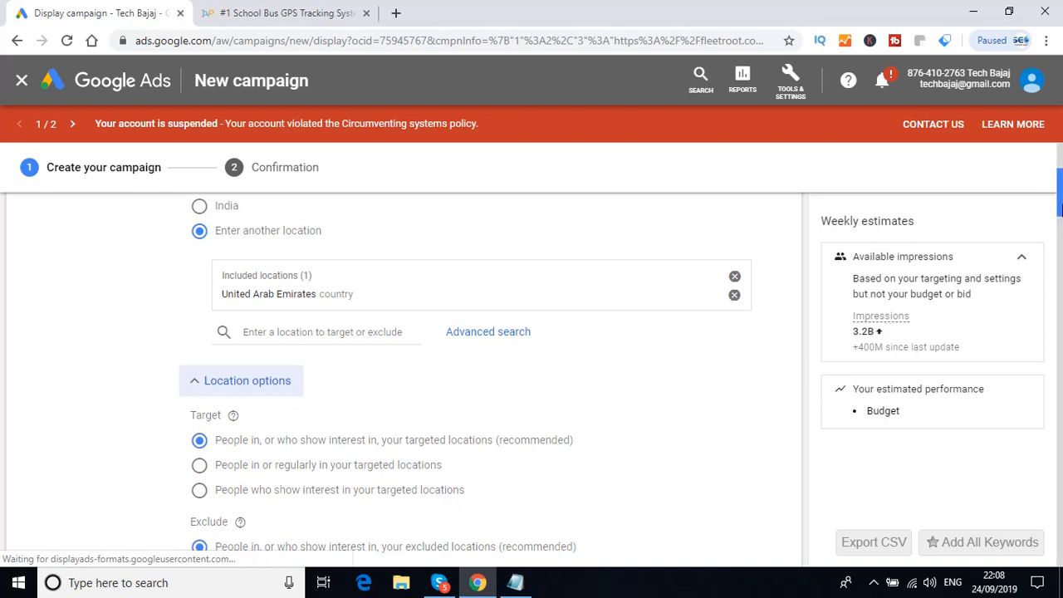
{"action": "left_click_drag", "start_coordinate": [1060, 214], "coordinate": [1060, 233]}
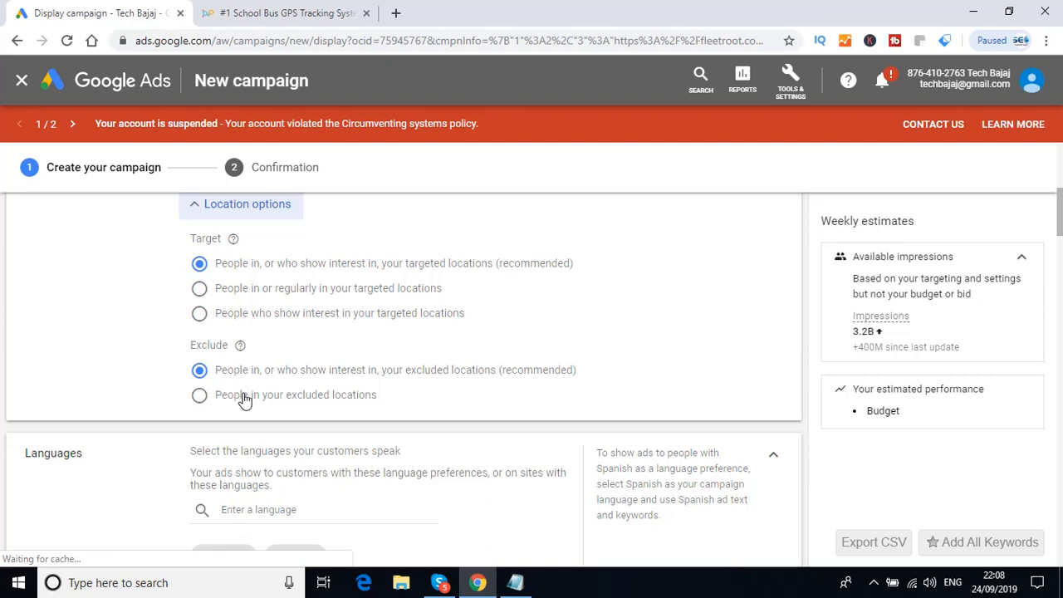
Add the line "Click on Languages Options" to the Notepad notes
{"action": "left_click", "coordinate": [516, 586]}
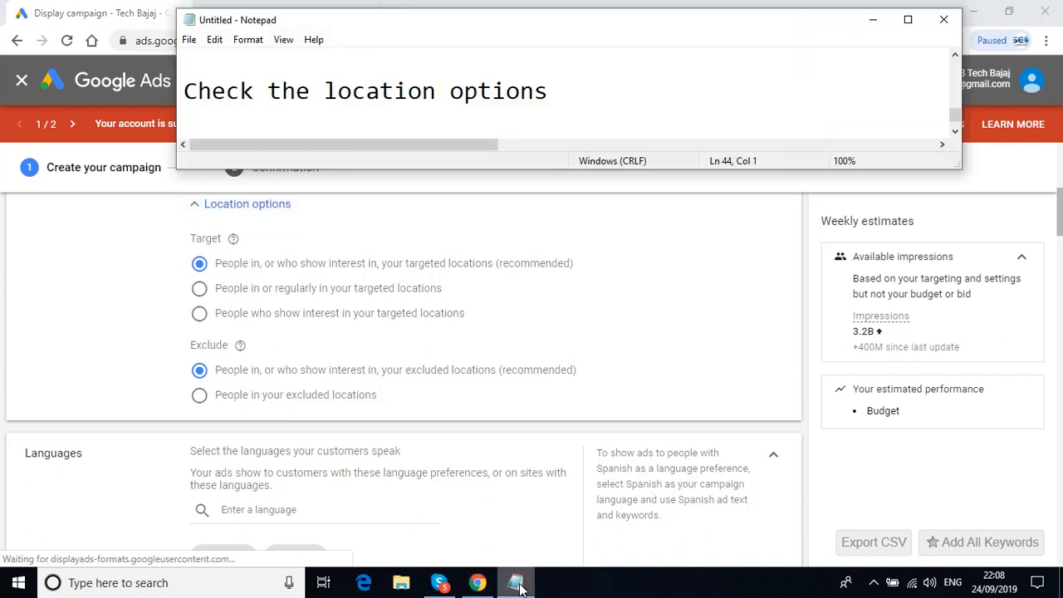
{"action": "type", "text": "Click "}
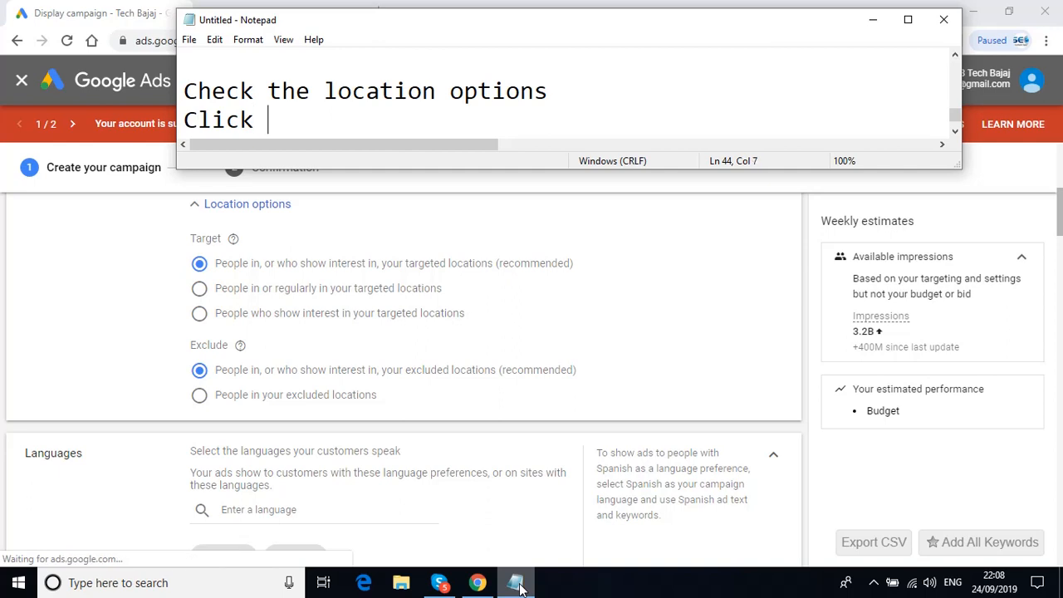
{"action": "type", "text": "on Languages "}
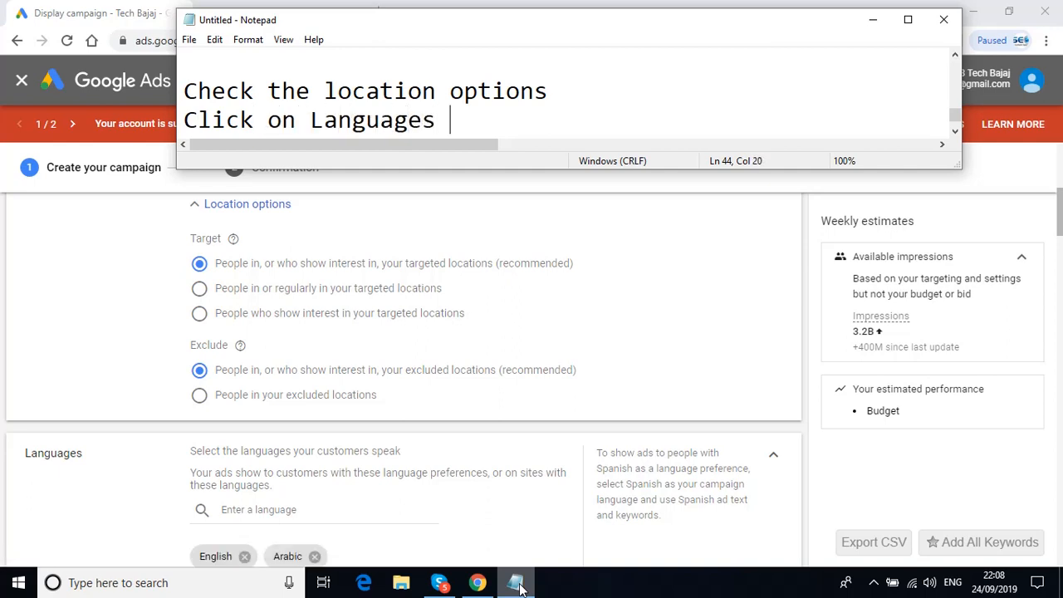
{"action": "type", "text": "Options"}
{"action": "key", "text": "Return"}
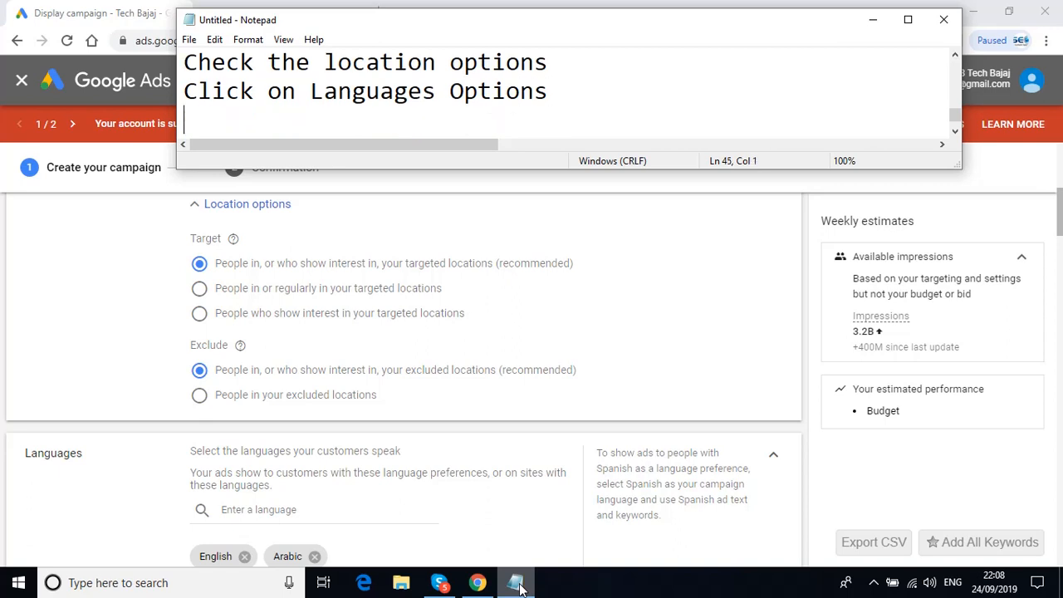
Add the line "Set the languages to English & Arabic" to the Notepad notes
{"action": "type", "text": "Se"}
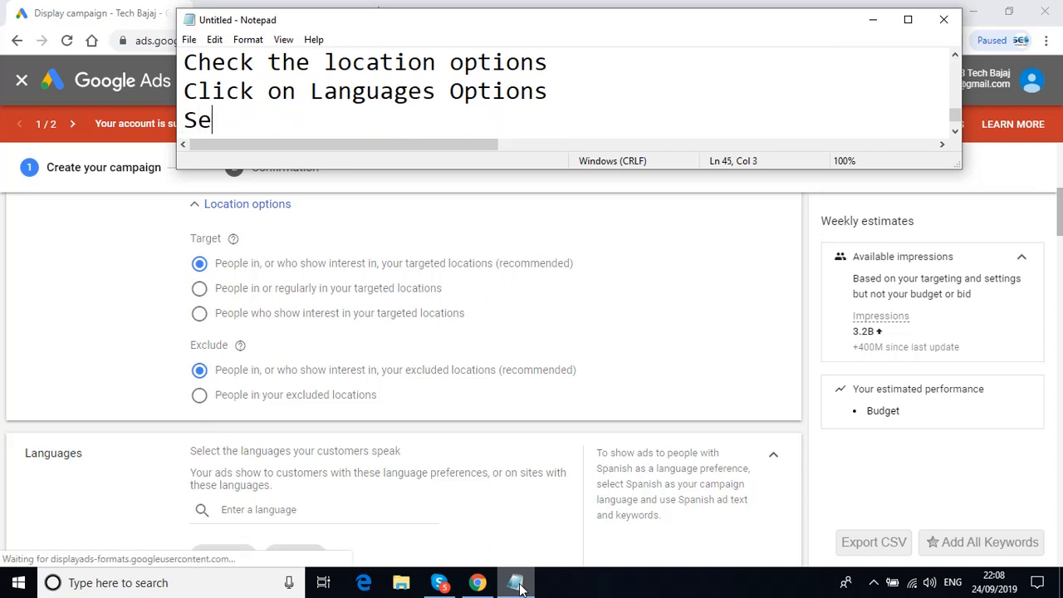
{"action": "type", "text": "t the languages "}
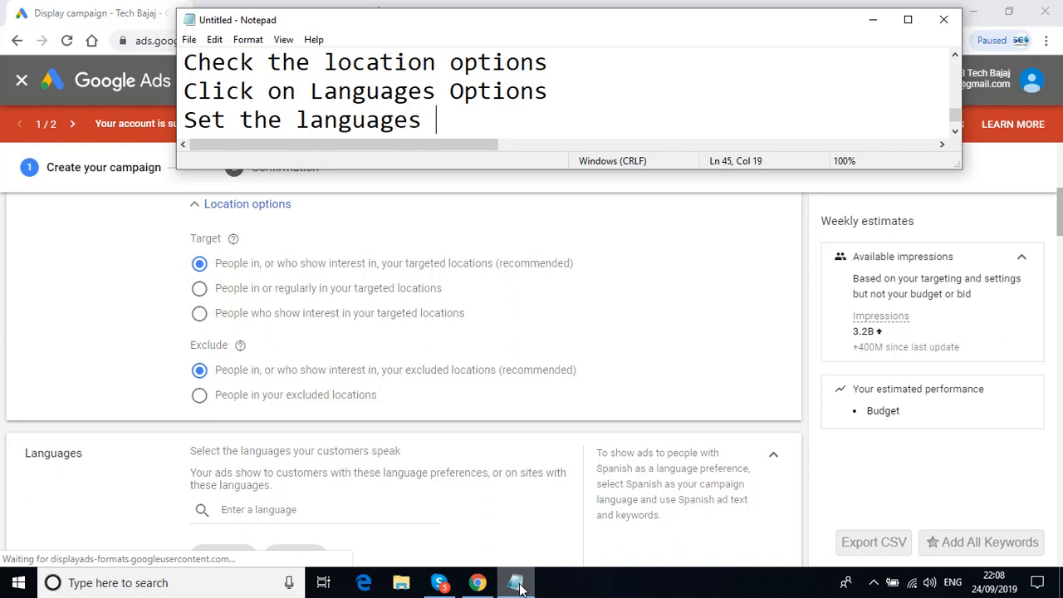
{"action": "type", "text": "to English "}
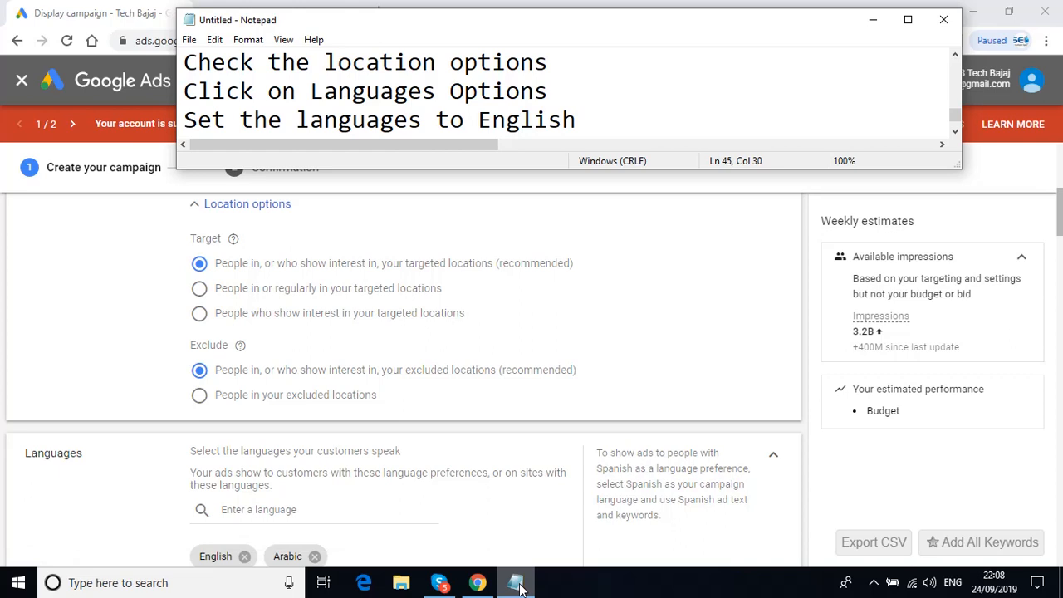
{"action": "type", "text": "& Ara"}
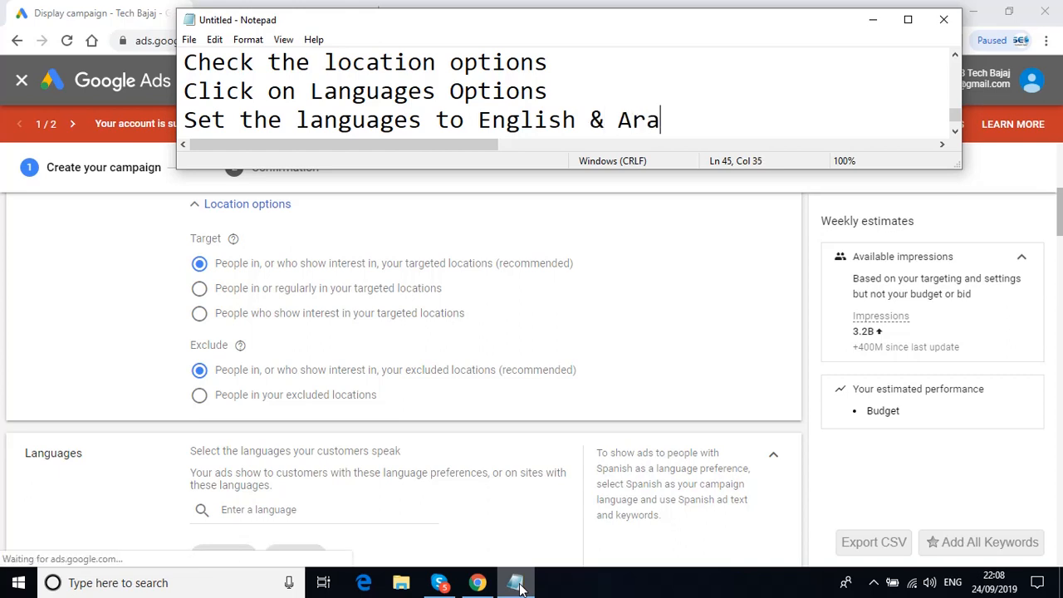
{"action": "type", "text": "bic"}
{"action": "key", "text": "Return"}
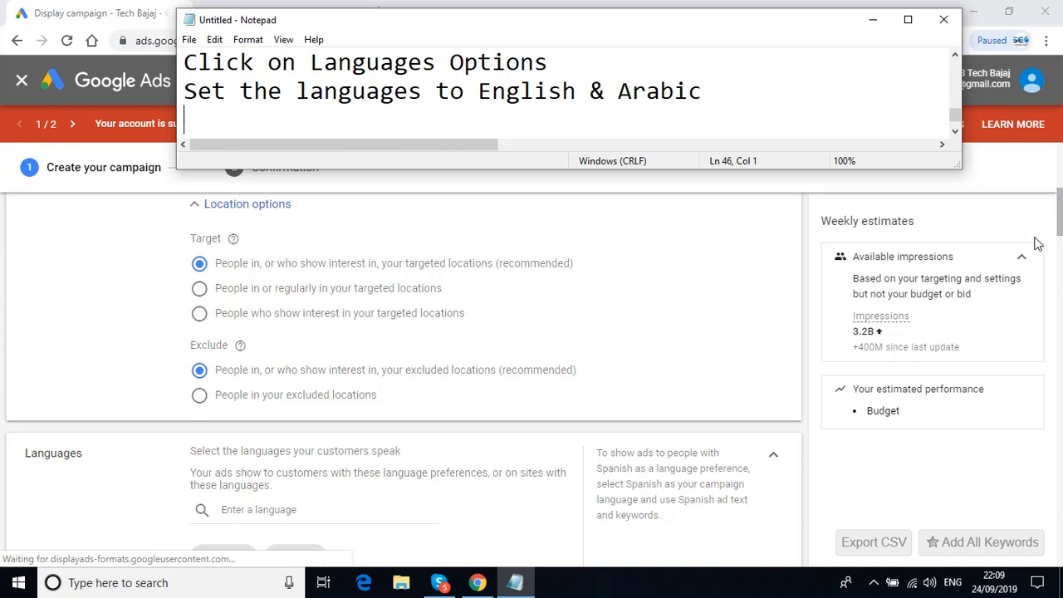
Check the Languages and Bidding sections of the campaign, and add the line "Click on the option of bidding" to the Notepad notes
{"action": "left_click", "coordinate": [1059, 218]}
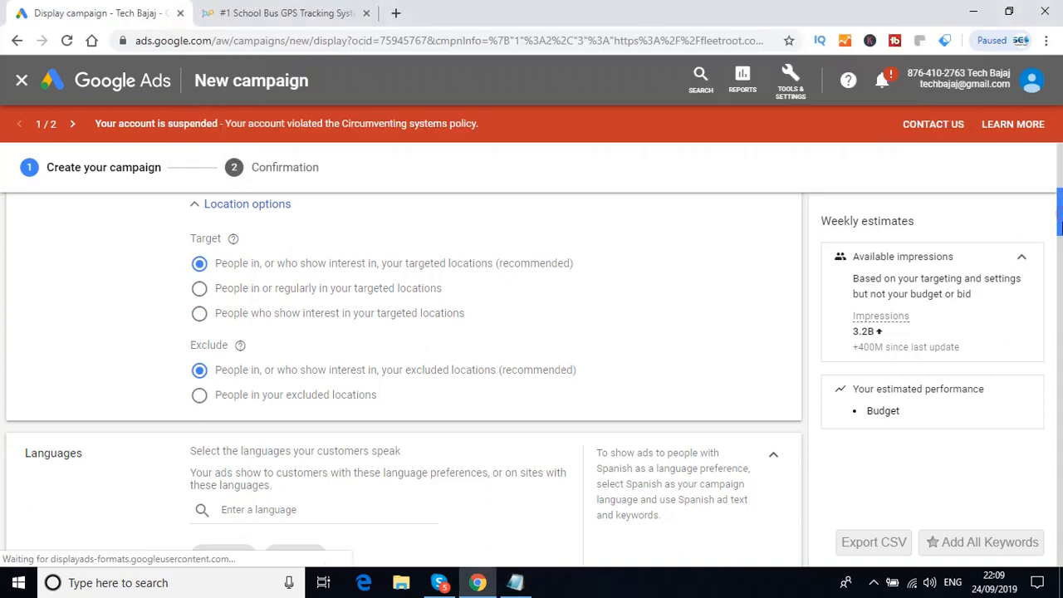
{"action": "scroll", "coordinate": [1060, 230], "scroll_direction": "down", "scroll_amount": 2}
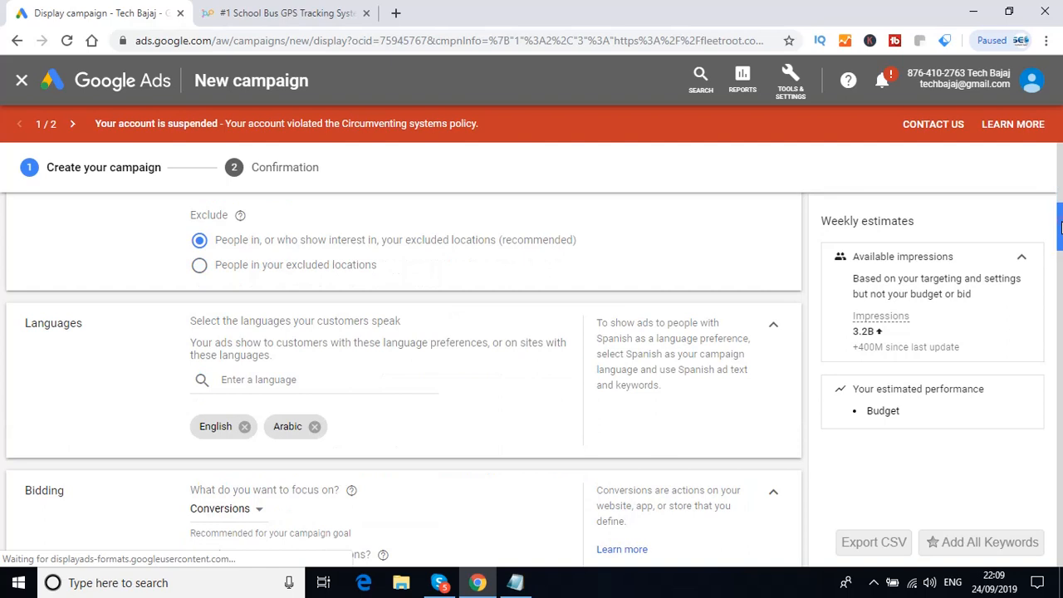
{"action": "left_click_drag", "start_coordinate": [1060, 226], "coordinate": [1061, 232]}
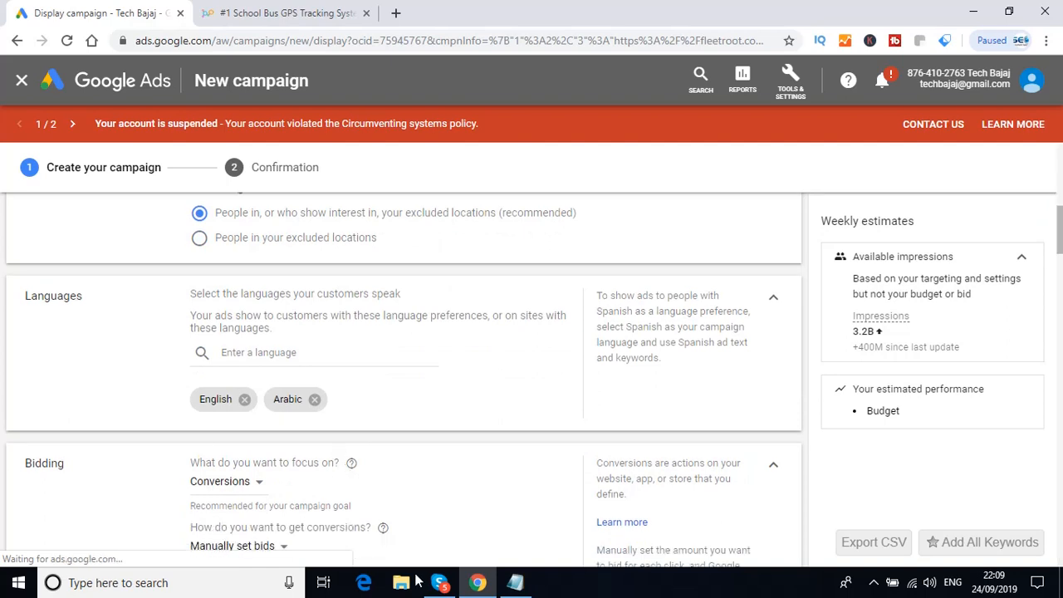
{"action": "left_click", "coordinate": [515, 583]}
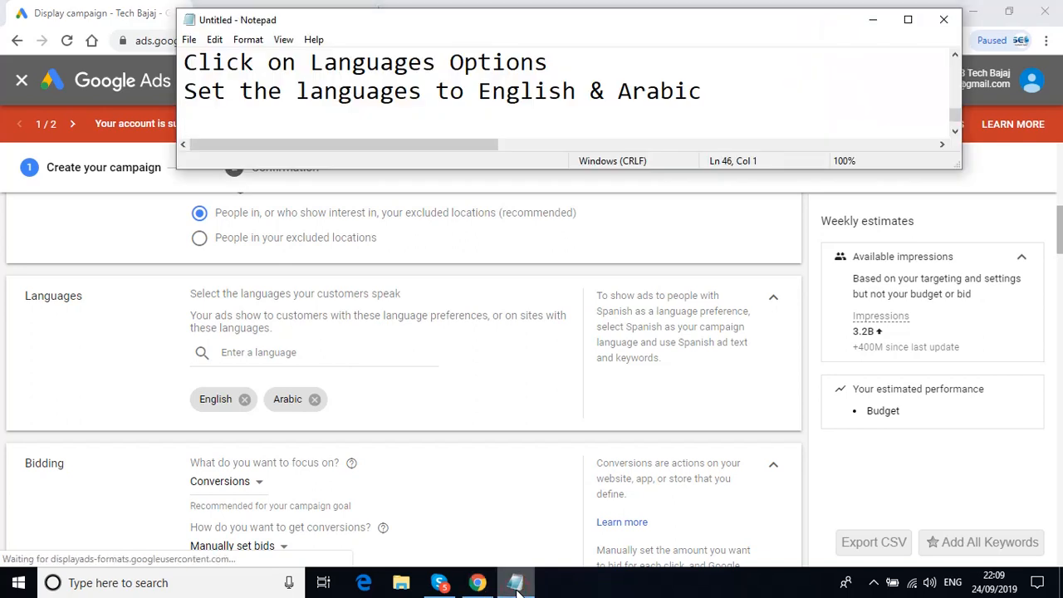
{"action": "type", "text": "Clic"}
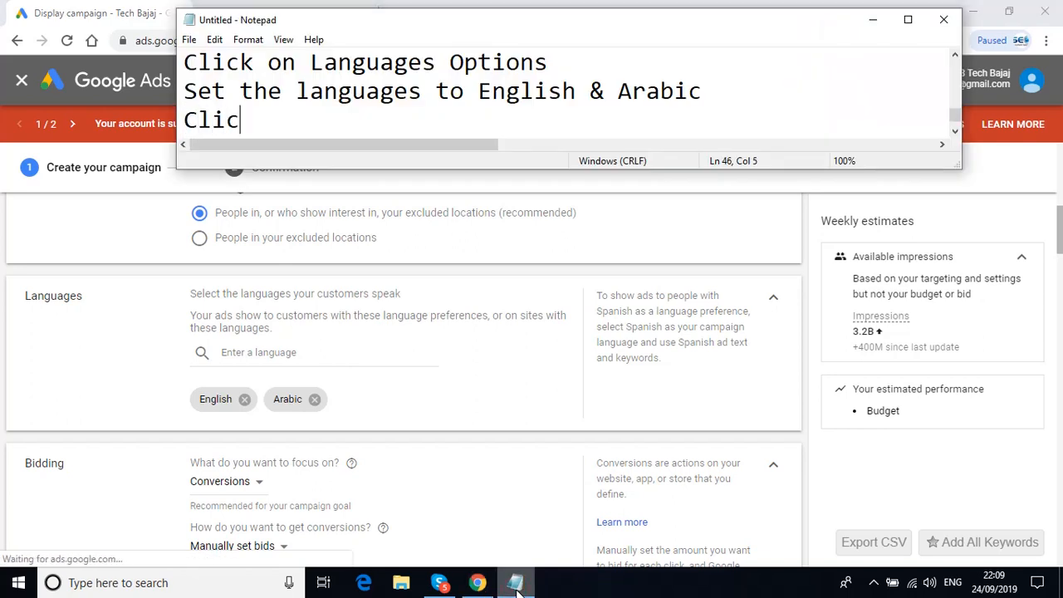
{"action": "key", "text": "BackSpace"}
{"action": "type", "text": "ck on the op"}
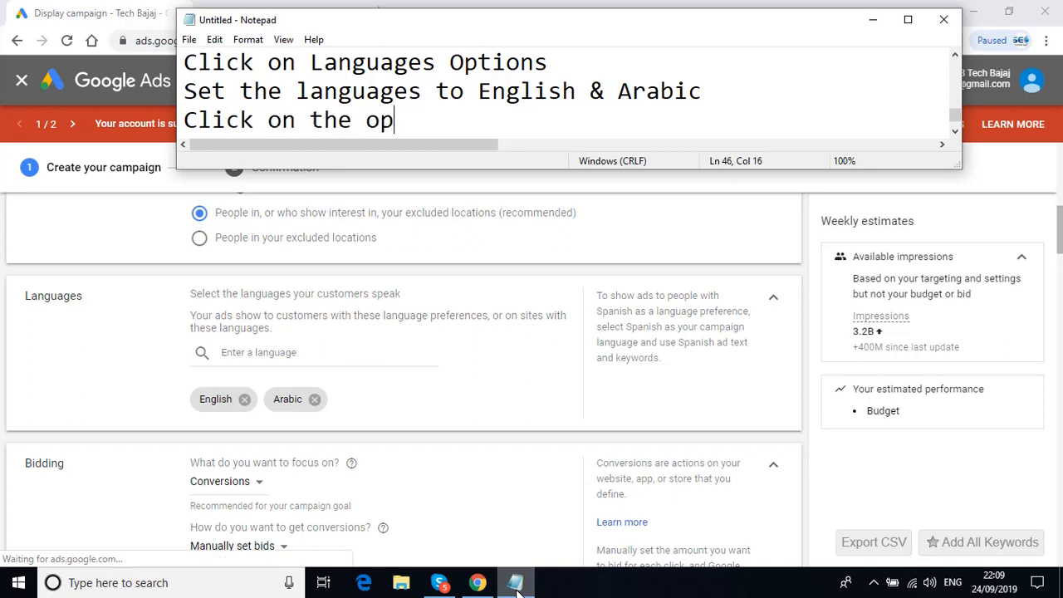
{"action": "type", "text": "tion of bidding"}
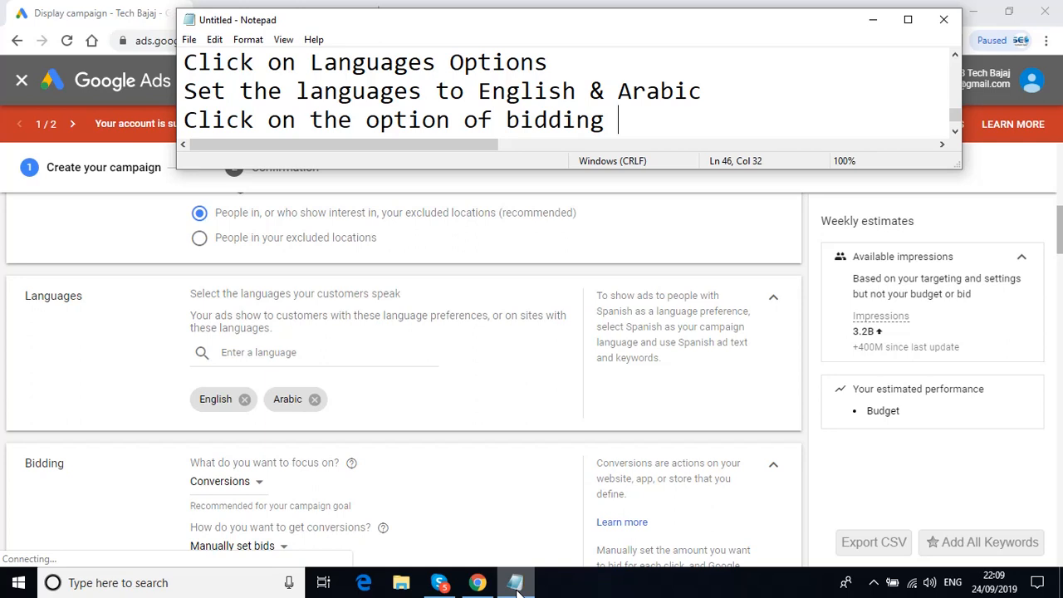
{"action": "key", "text": "Return"}
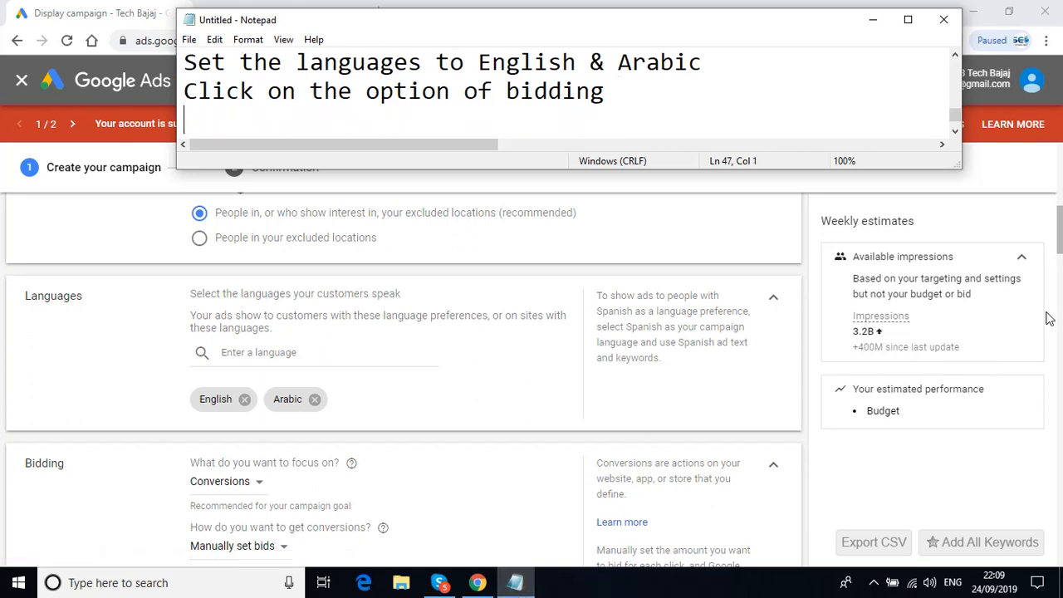
In the Google Ads Bidding section, review the choices for what to focus on, keeping Conversions
{"action": "left_click", "coordinate": [1060, 256]}
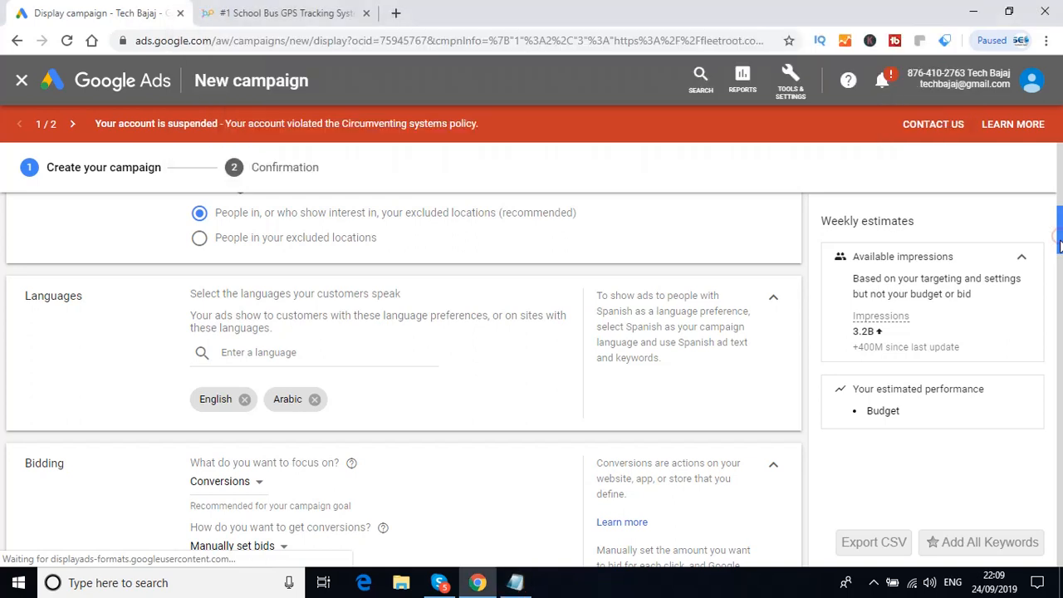
{"action": "scroll", "coordinate": [1060, 252], "scroll_direction": "down", "scroll_amount": 1}
{"action": "scroll", "coordinate": [1060, 252], "scroll_direction": "down", "scroll_amount": 2}
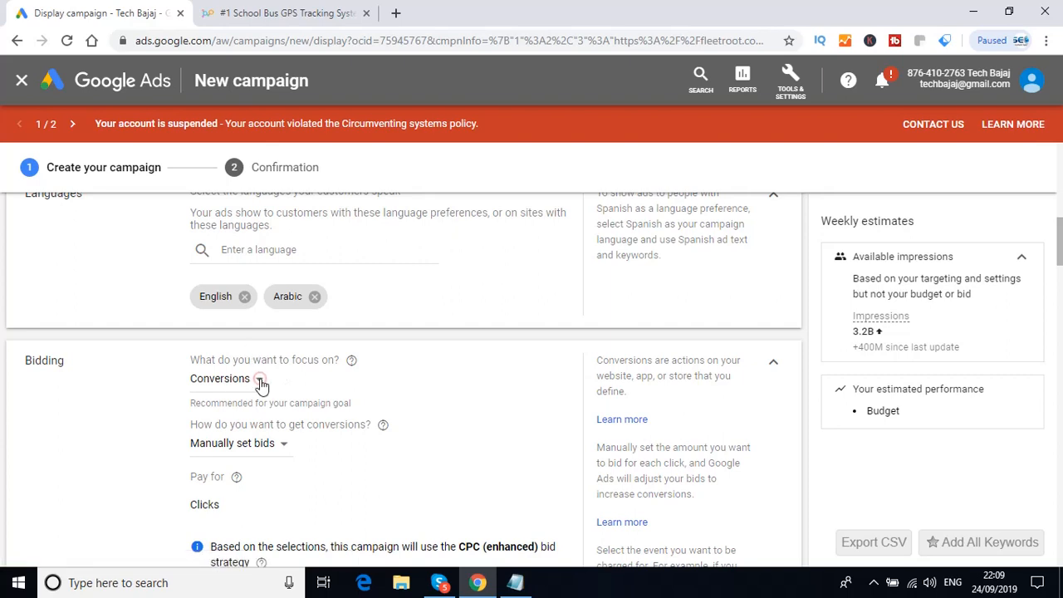
{"action": "left_click", "coordinate": [261, 383]}
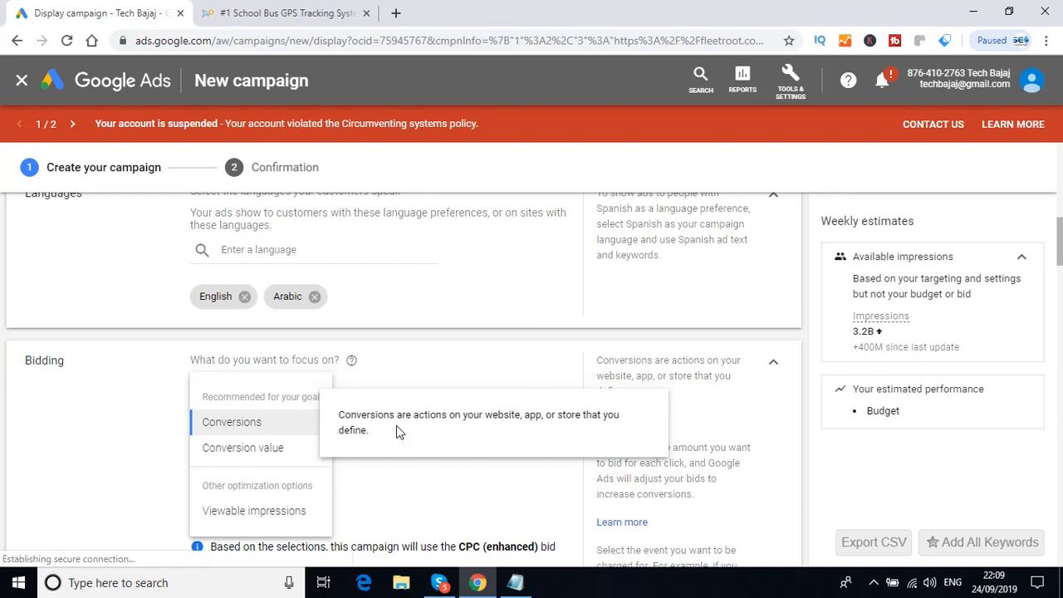
{"action": "left_click", "coordinate": [51, 496]}
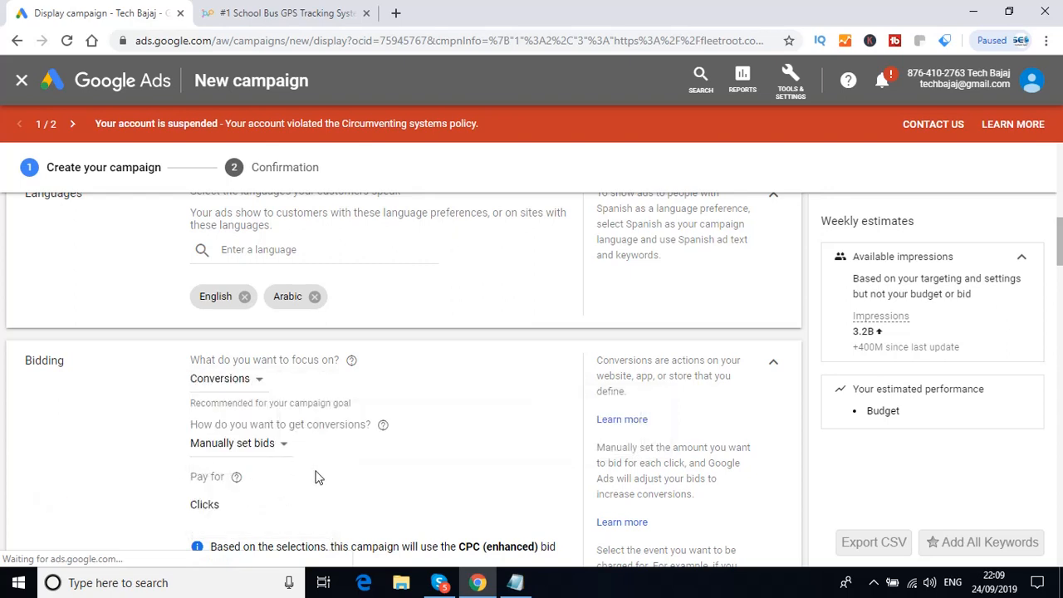
Add the line "Define the option as conversions" to the Notepad notes
{"action": "left_click", "coordinate": [517, 582]}
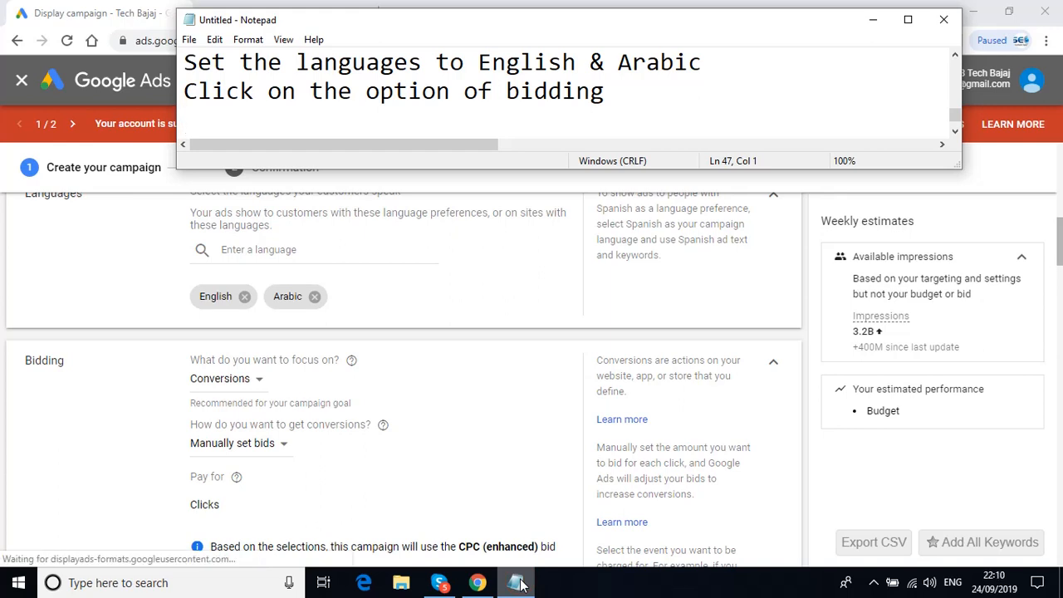
{"action": "type", "text": "De"}
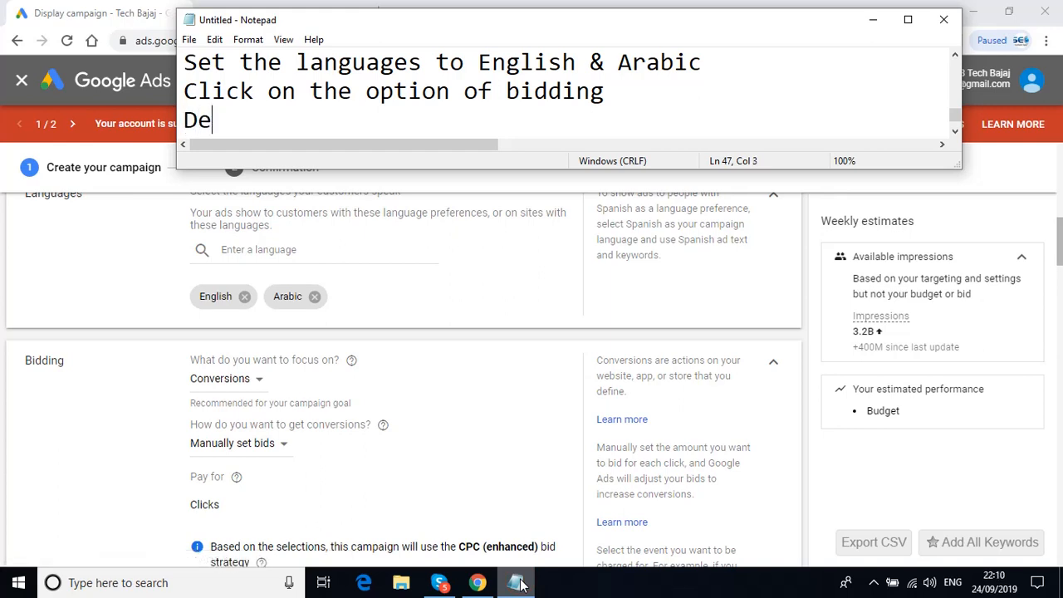
{"action": "type", "text": "fib"}
{"action": "key", "text": "BackSpace"}
{"action": "type", "text": "ne the option"}
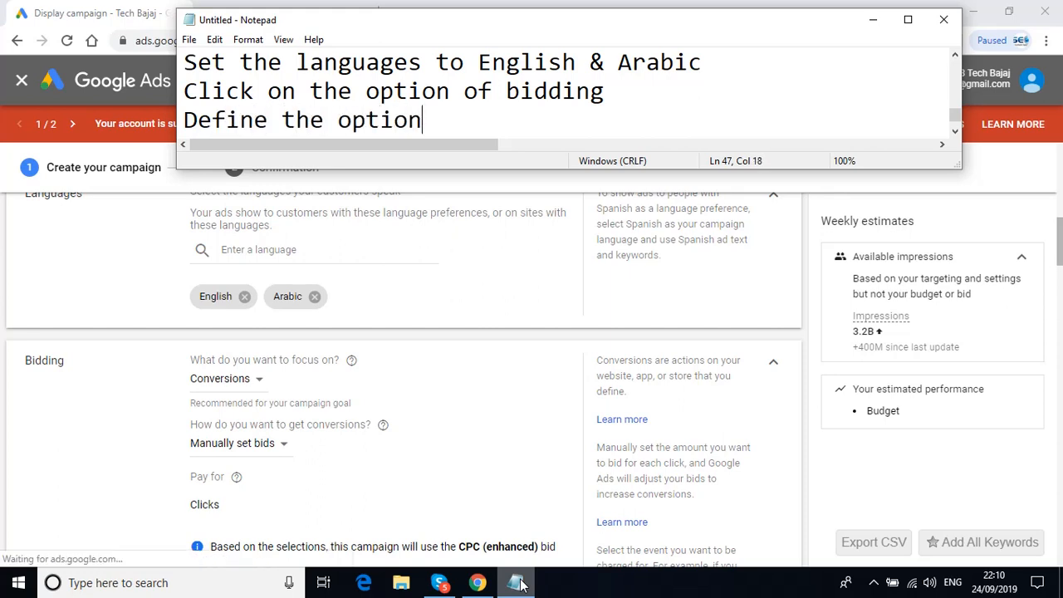
{"action": "type", "text": " as conve"}
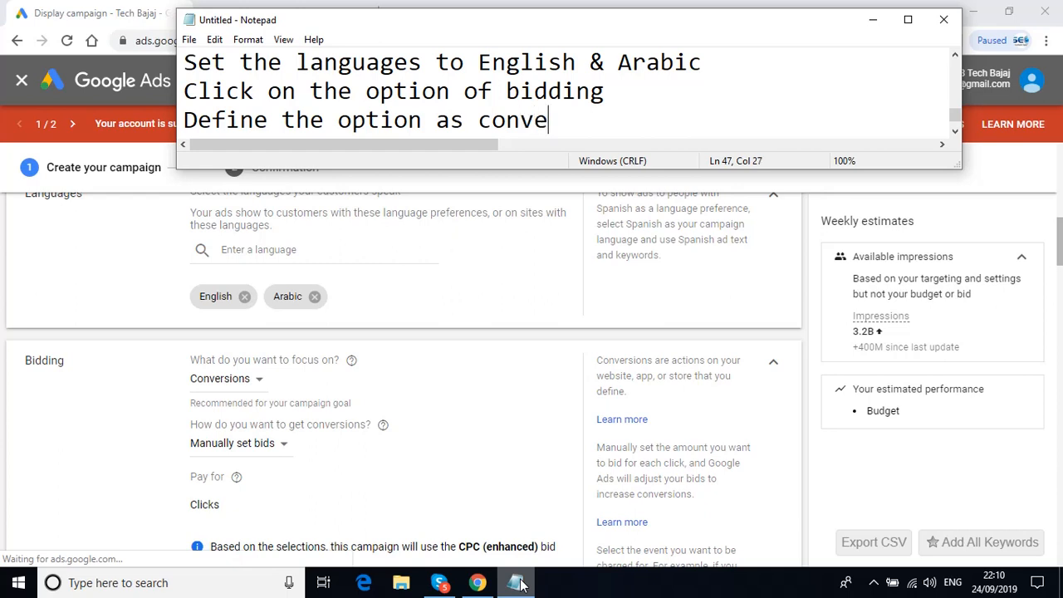
{"action": "type", "text": "rsions"}
{"action": "key", "text": "Return"}
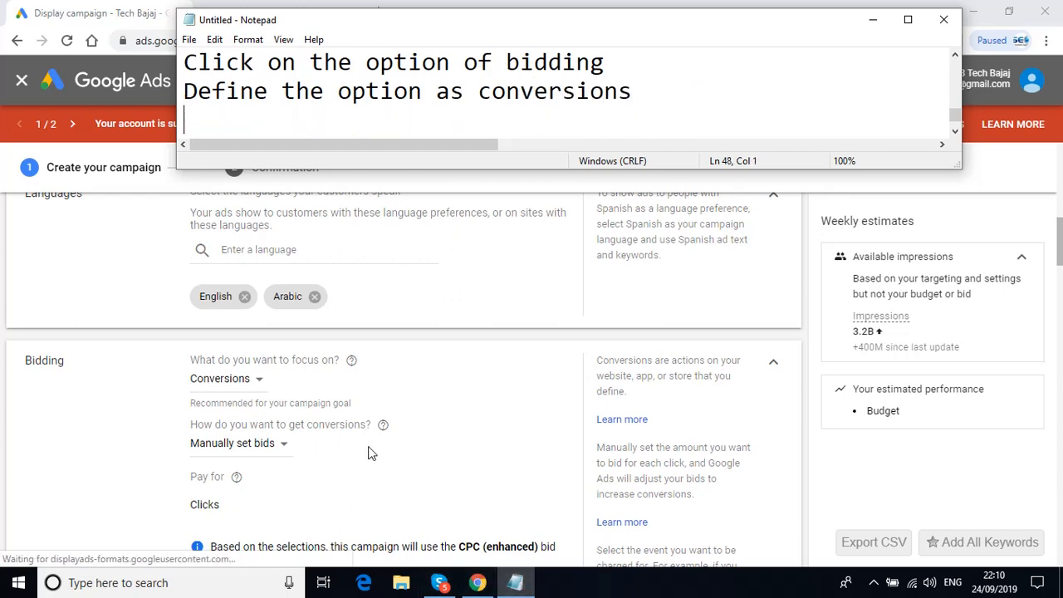
Review the choices for how to get conversions in Google Ads, and add the line "You are going to pay for clicks" to the Notepad notes
{"action": "left_click", "coordinate": [285, 446]}
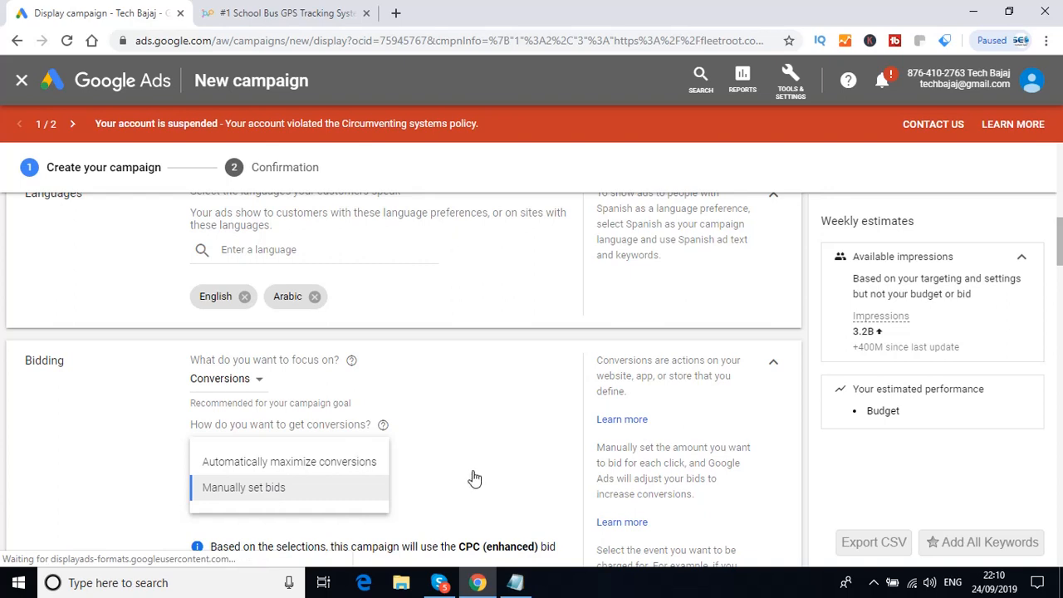
{"action": "left_click", "coordinate": [543, 472]}
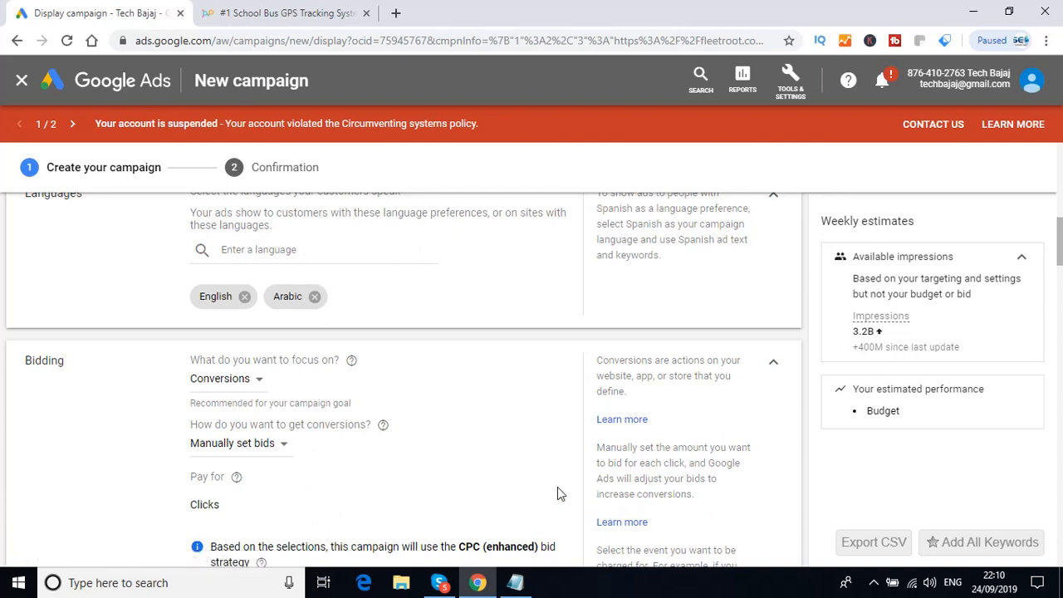
{"action": "left_click", "coordinate": [516, 583]}
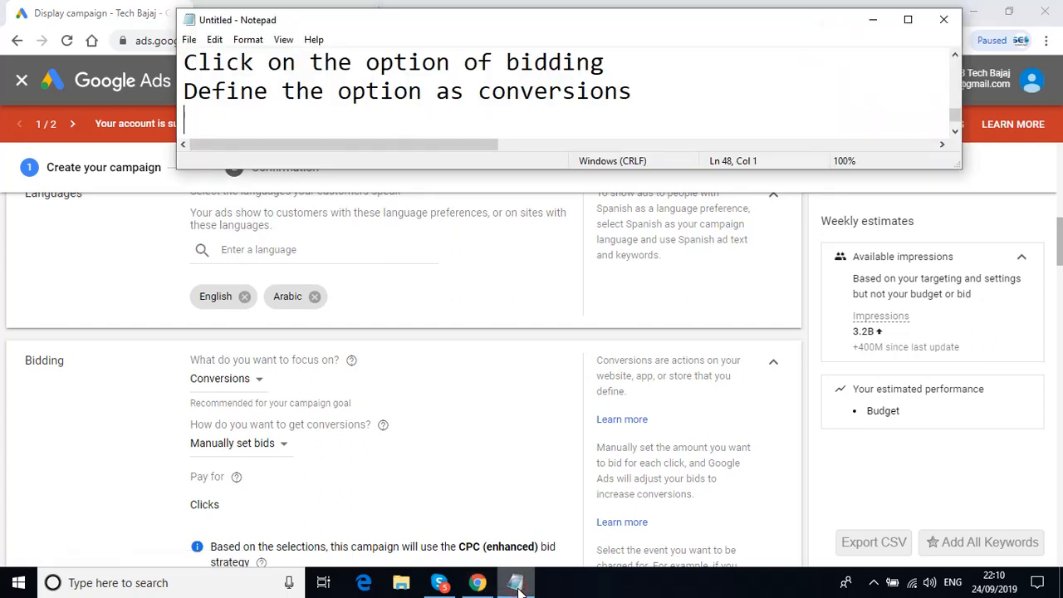
{"action": "type", "text": "You a"}
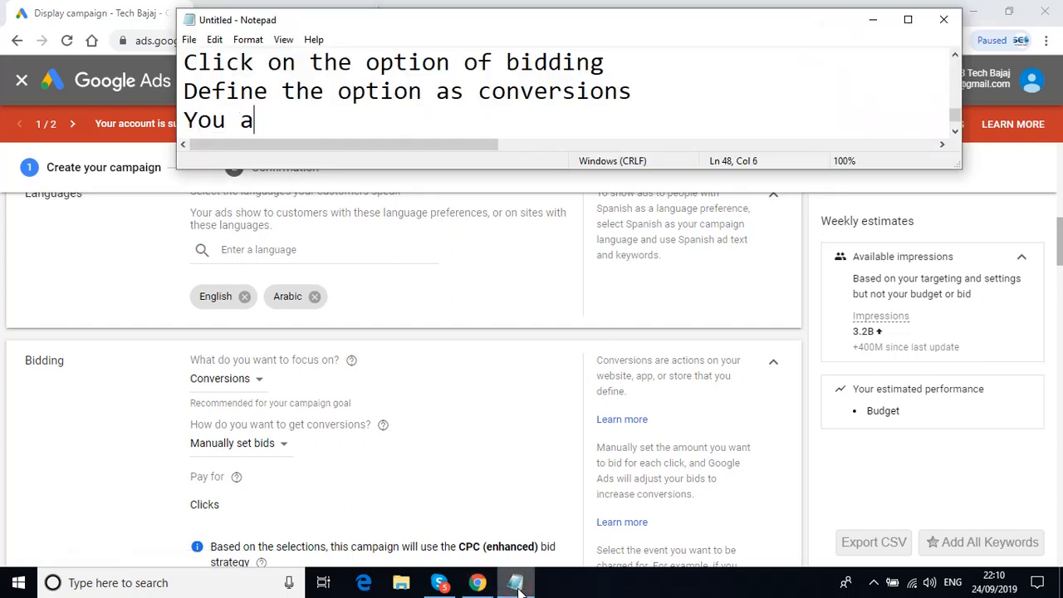
{"action": "type", "text": "re going to "}
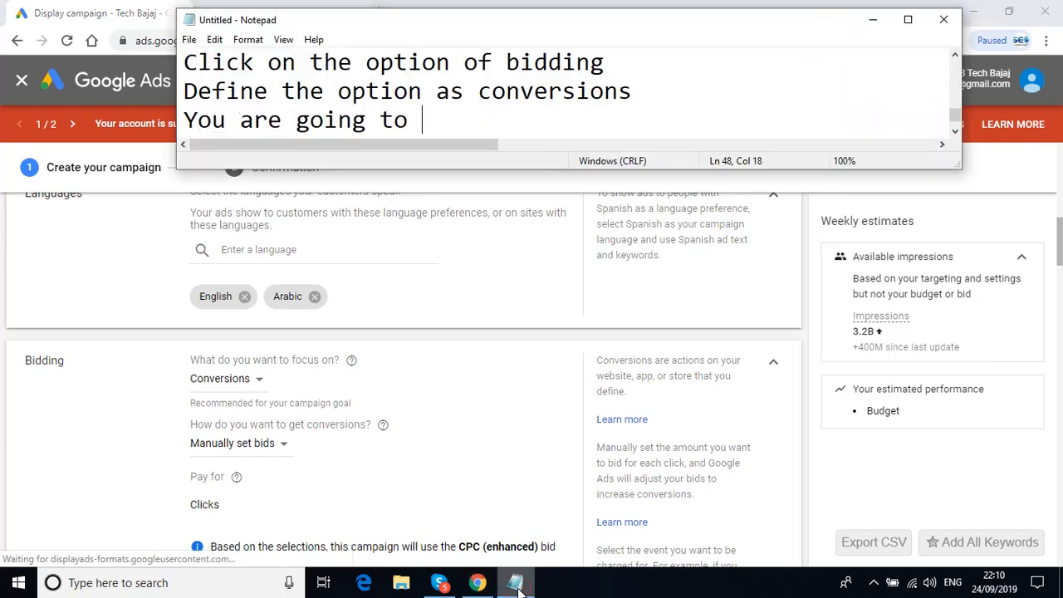
{"action": "type", "text": "pay for cli"}
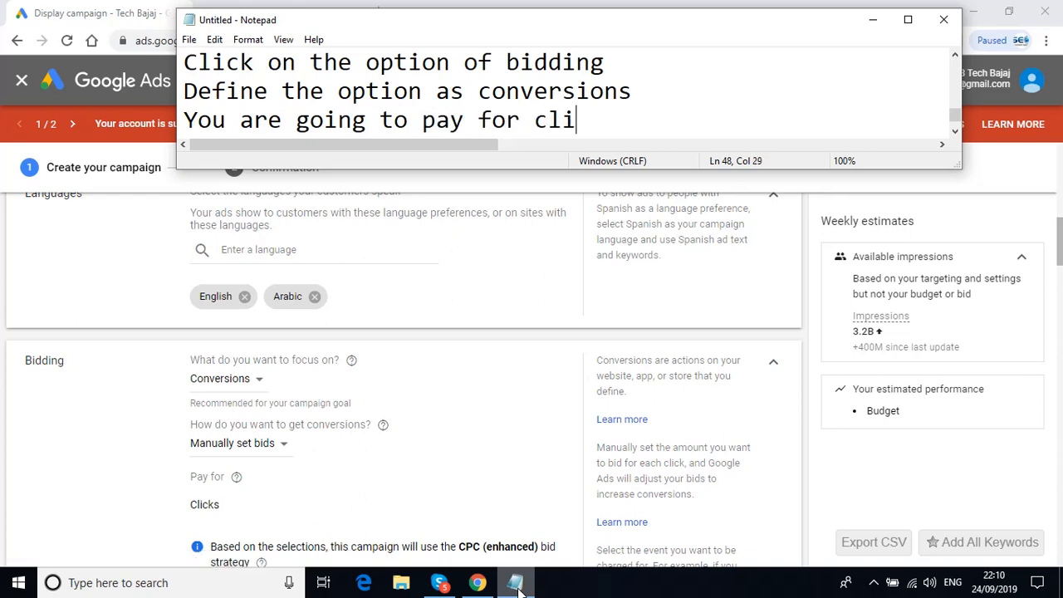
{"action": "type", "text": "cks"}
{"action": "key", "text": "Return"}
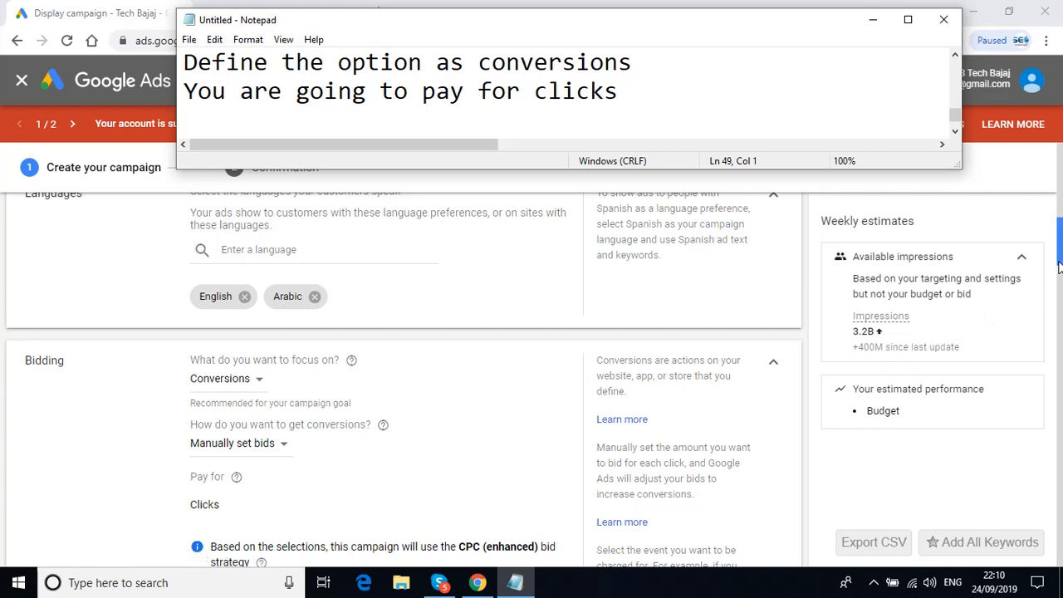
Review the campaign's bid strategy and Budget section in Google Ads, and add the line "Click on Budgets" to the Notepad notes
{"action": "left_click_drag", "start_coordinate": [1061, 252], "coordinate": [1062, 273]}
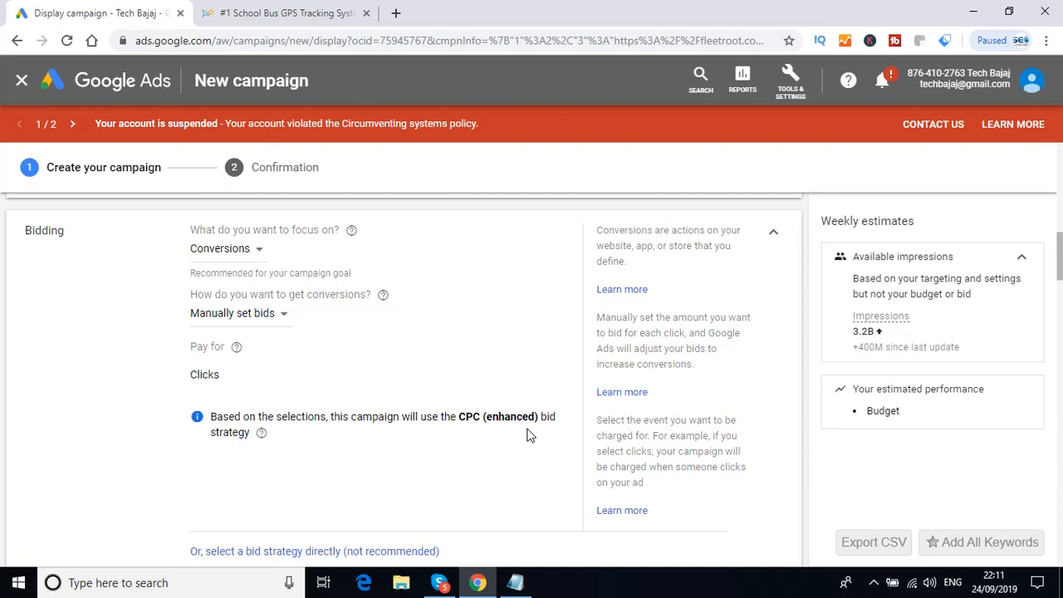
{"action": "scroll", "coordinate": [529, 434], "scroll_direction": "down", "scroll_amount": 1}
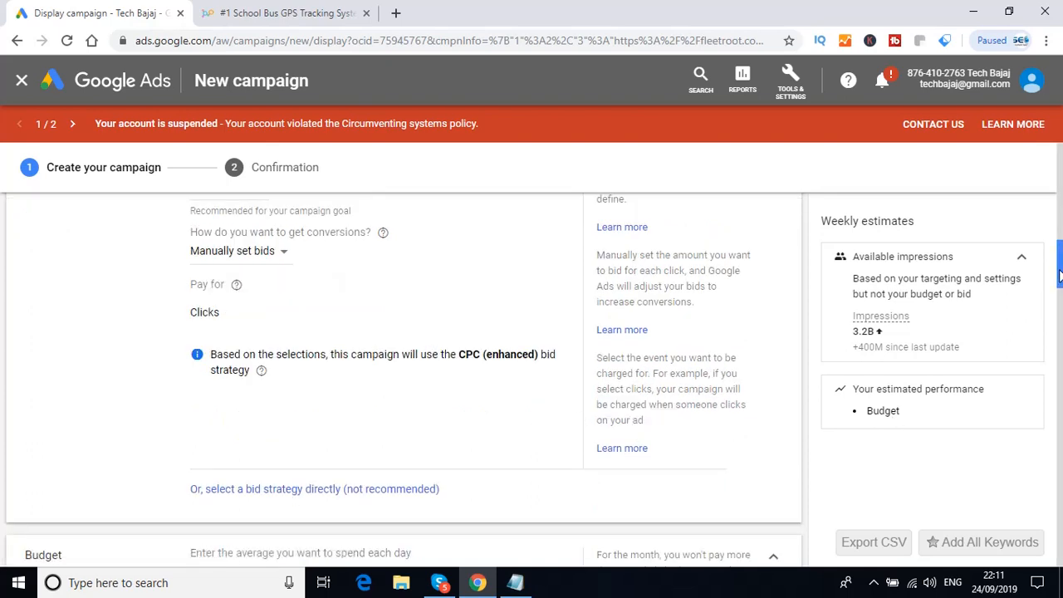
{"action": "left_click_drag", "start_coordinate": [1059, 276], "coordinate": [1061, 293]}
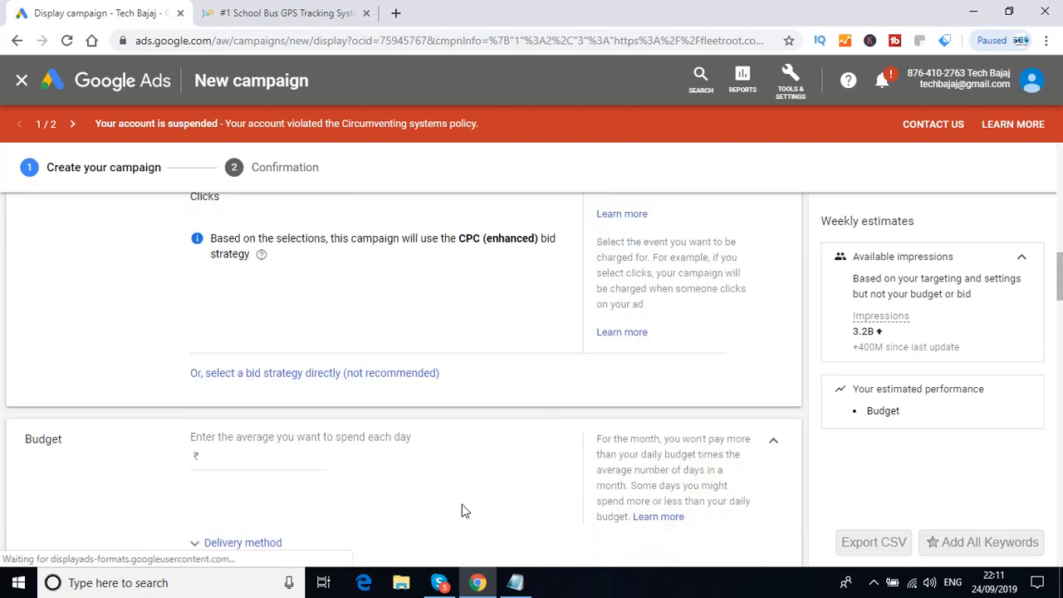
{"action": "left_click", "coordinate": [515, 583]}
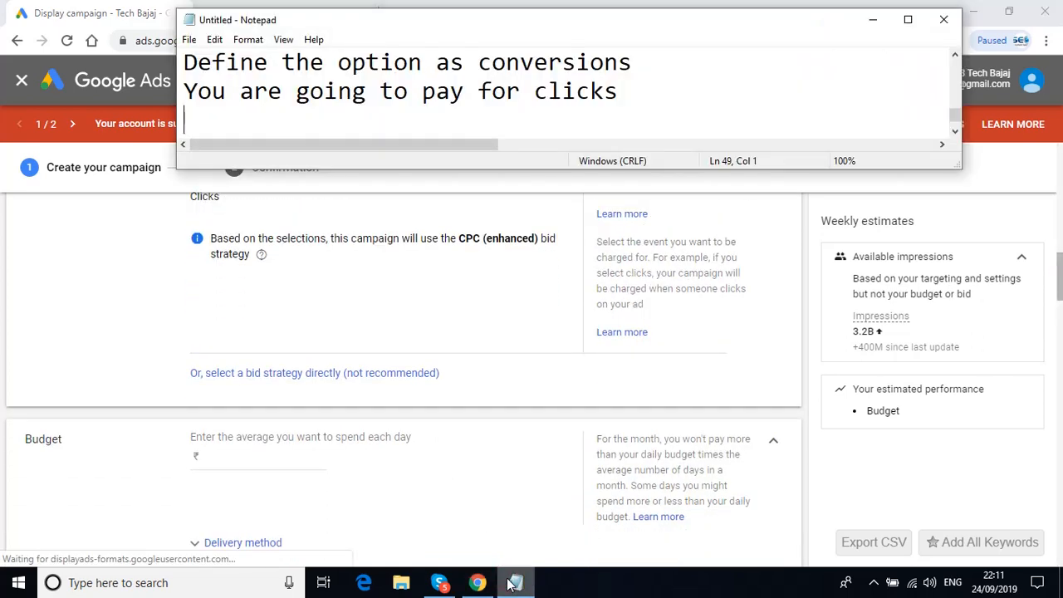
{"action": "type", "text": "Click "}
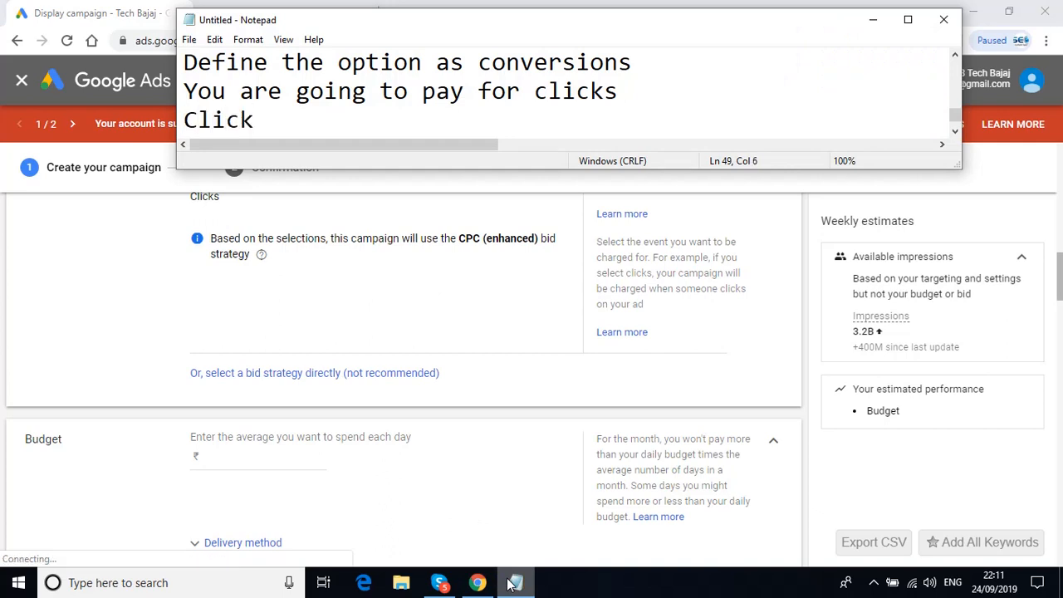
{"action": "type", "text": "on Bu"}
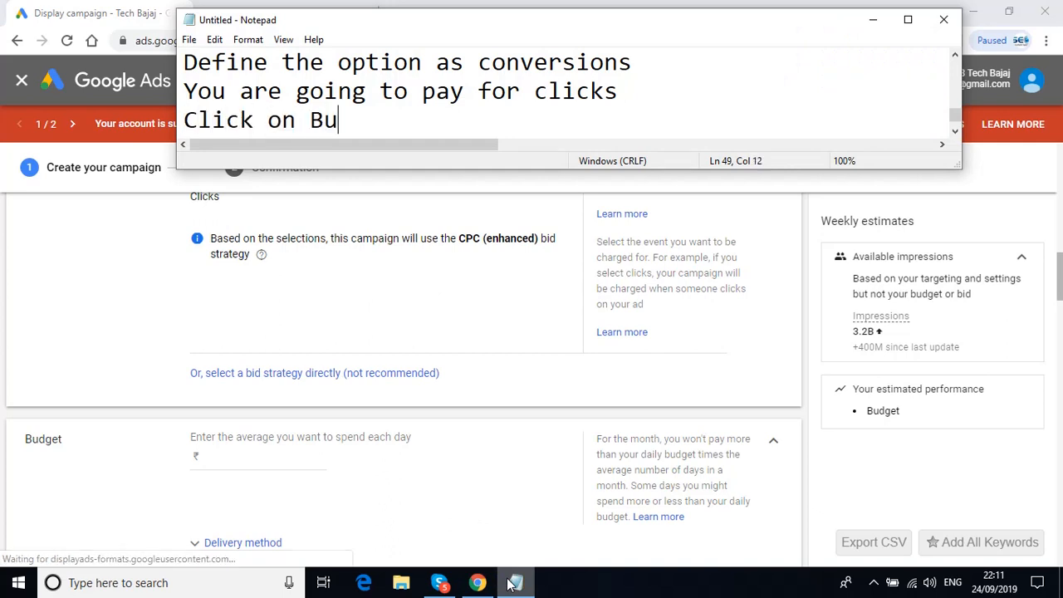
{"action": "type", "text": "dgets"}
{"action": "key", "text": "Return"}
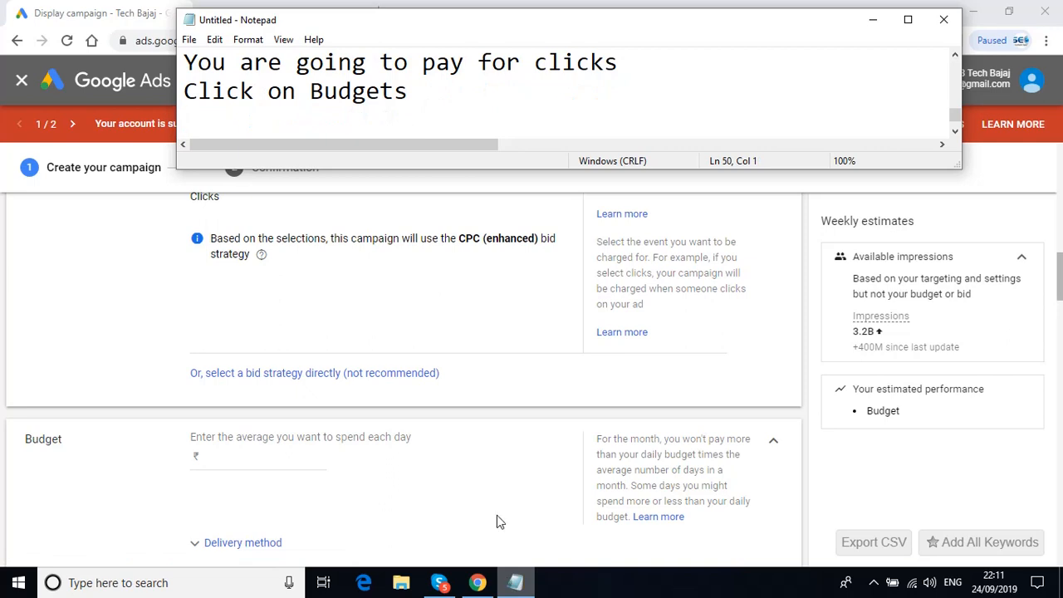
Set the campaign's average daily budget to ₹500 in Google Ads and check the estimated performance
{"action": "left_click", "coordinate": [287, 456]}
{"action": "left_click", "coordinate": [287, 457]}
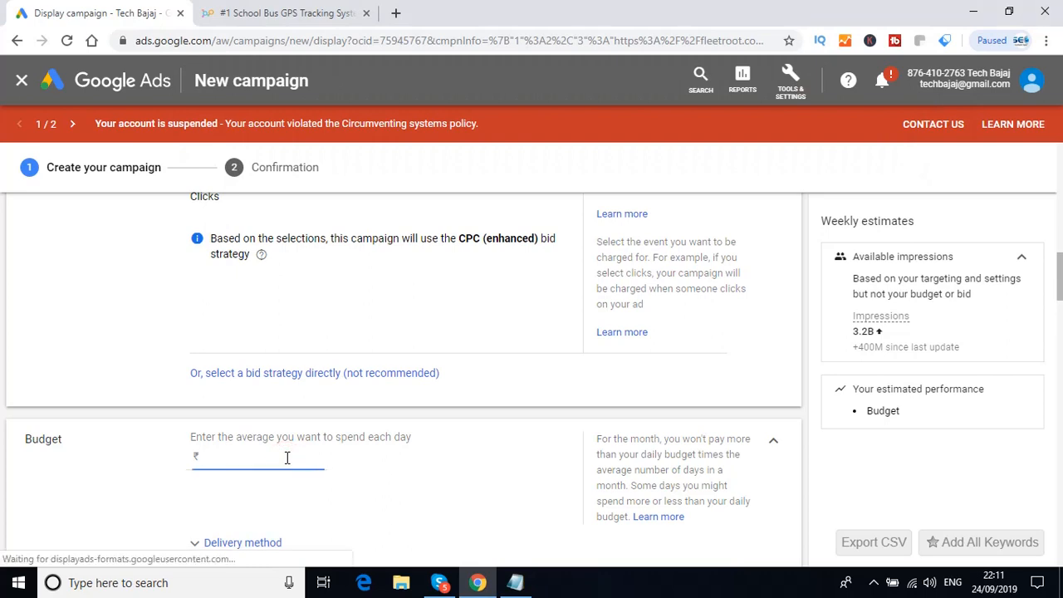
{"action": "type", "text": "500"}
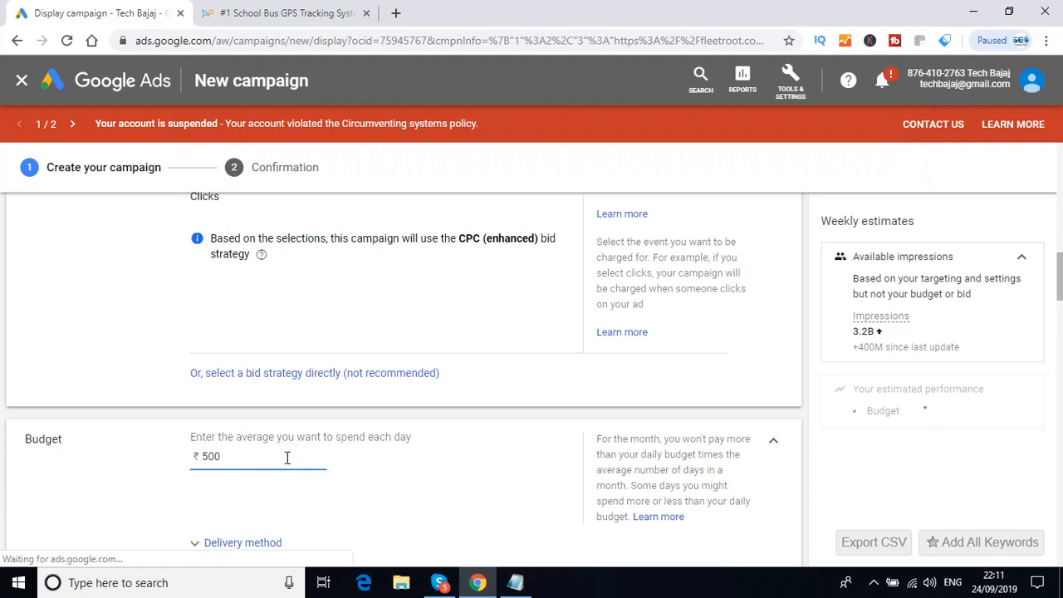
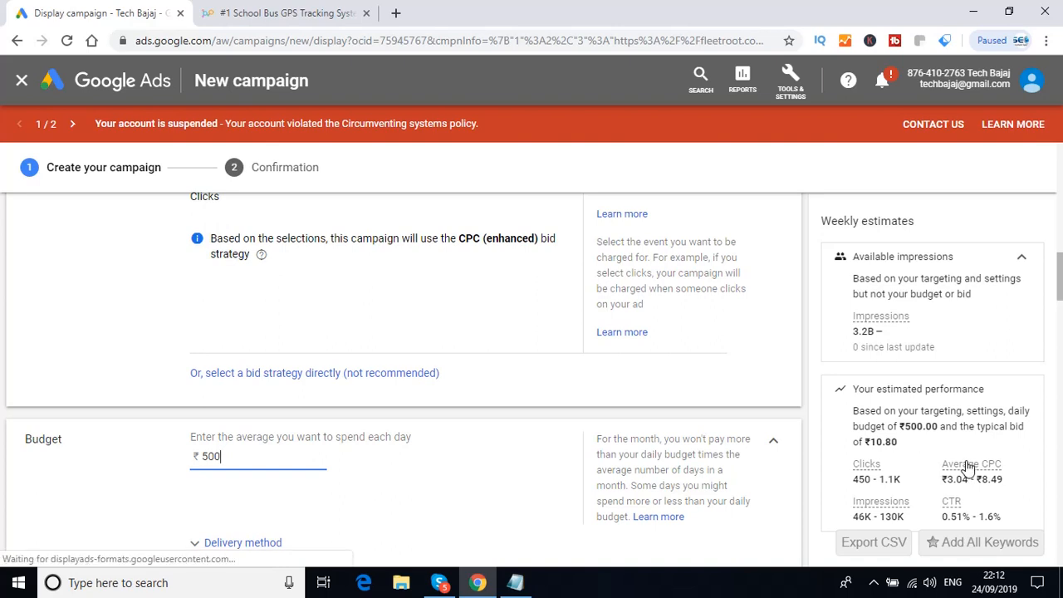
{"action": "mouse_move", "coordinate": [976, 463]}
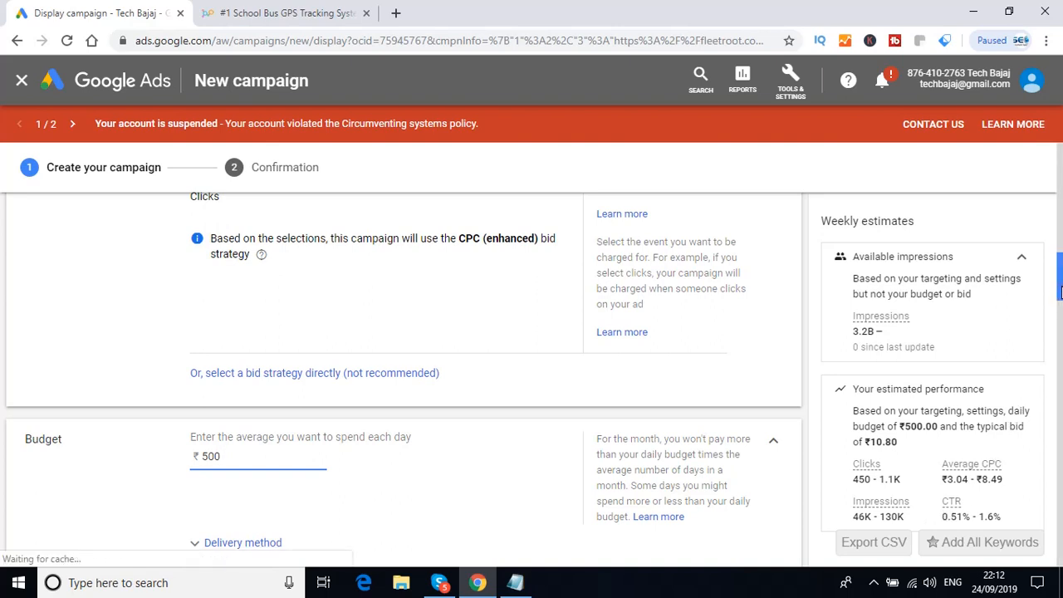
Check the campaign's Budget section in Google Ads, and add the line "Click on Delivery Method" to the Notepad notes
{"action": "scroll", "coordinate": [595, 516], "scroll_direction": "down", "scroll_amount": 2}
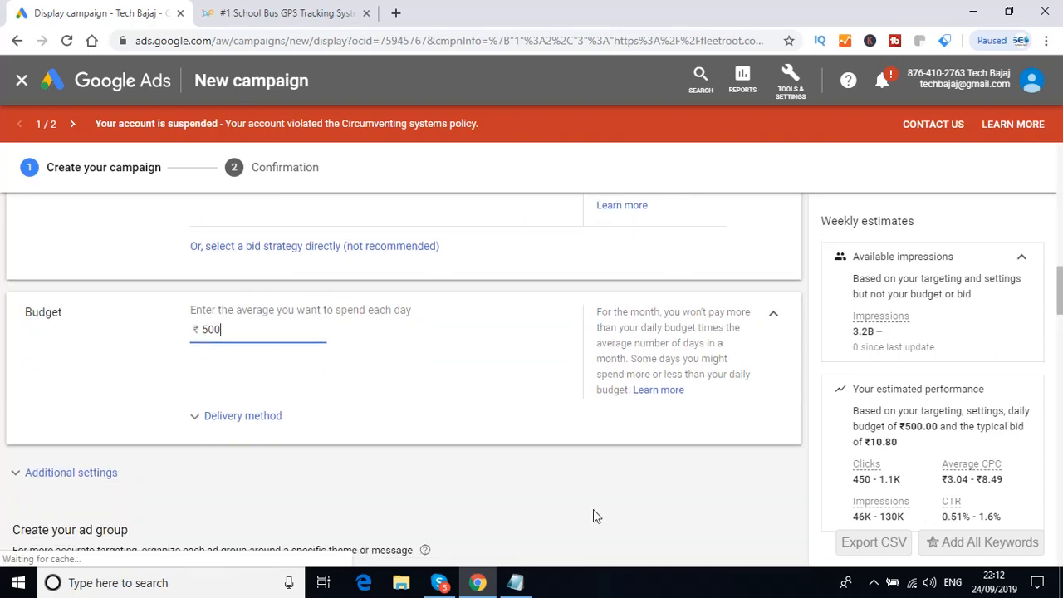
{"action": "left_click", "coordinate": [516, 582]}
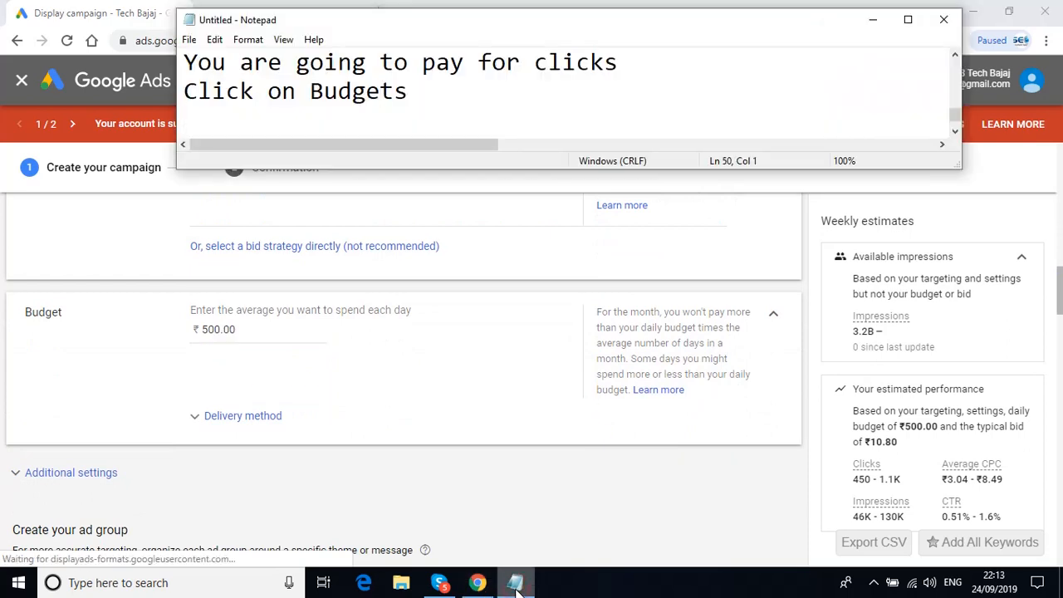
{"action": "type", "text": "Click on Deli"}
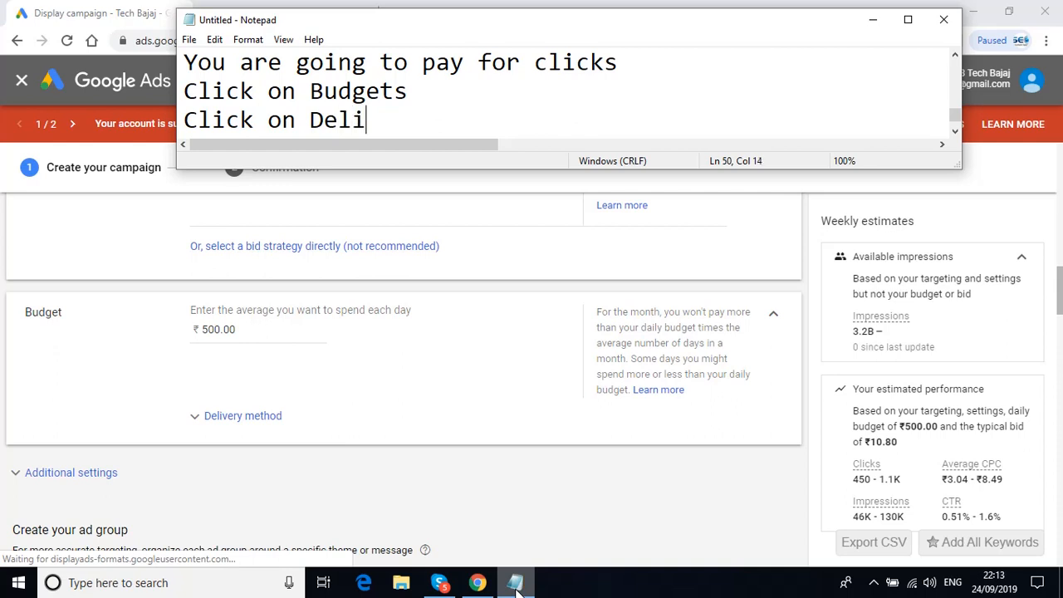
{"action": "type", "text": "very Me"}
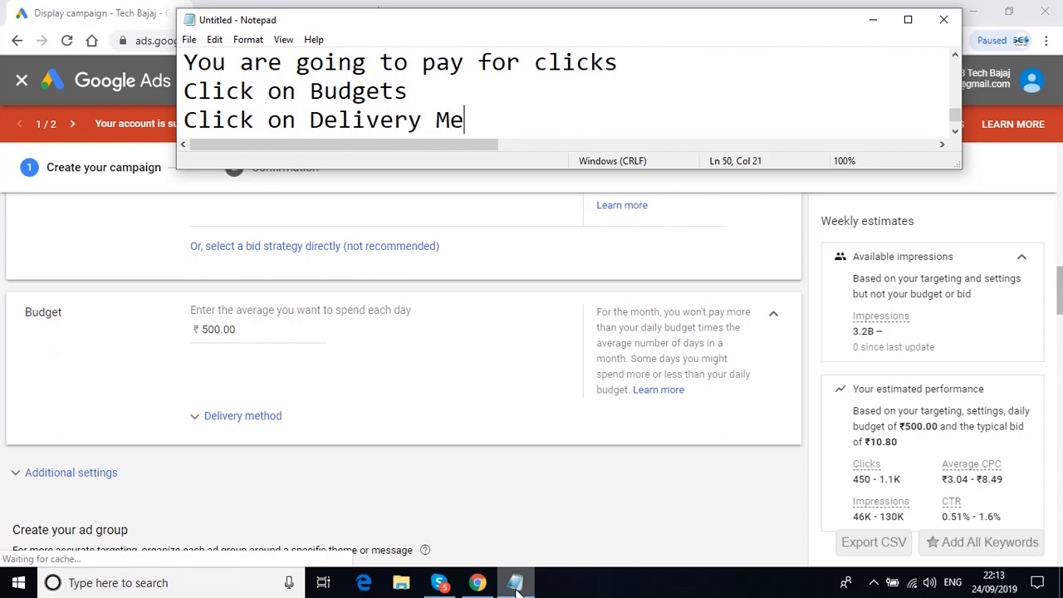
{"action": "type", "text": "thod"}
{"action": "key", "text": "Return"}
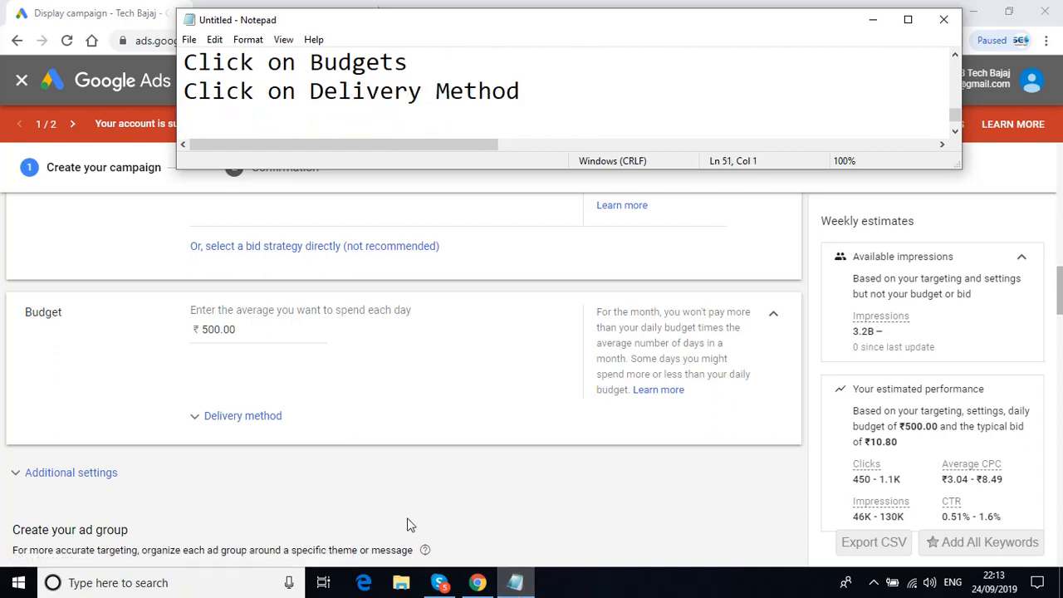
Expand the budget's delivery method choices in Google Ads, and add the line "Check the option of Standard" to the Notepad notes
{"action": "left_click", "coordinate": [197, 421]}
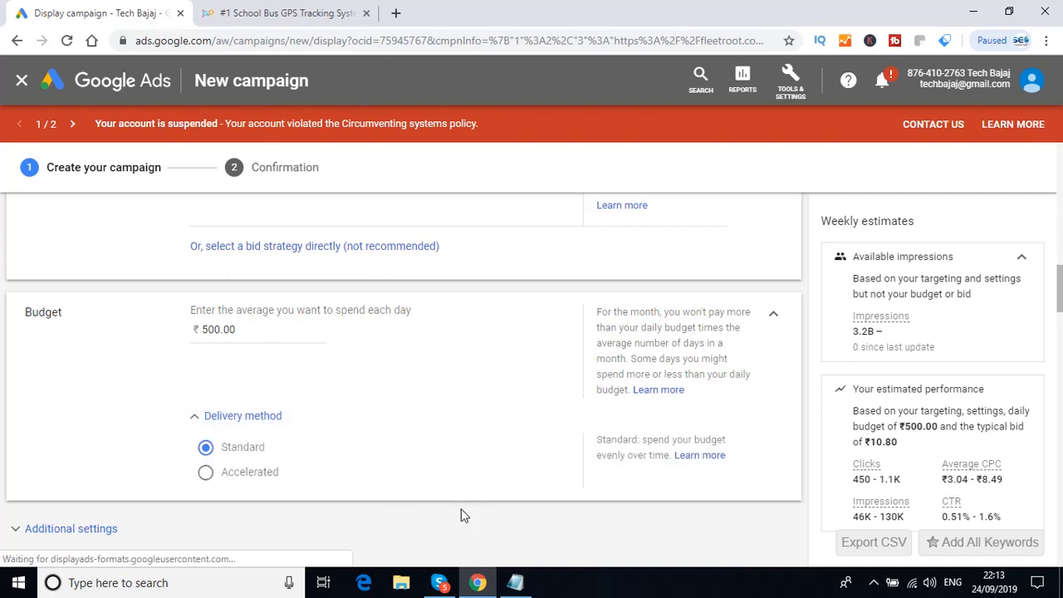
{"action": "left_click", "coordinate": [515, 583]}
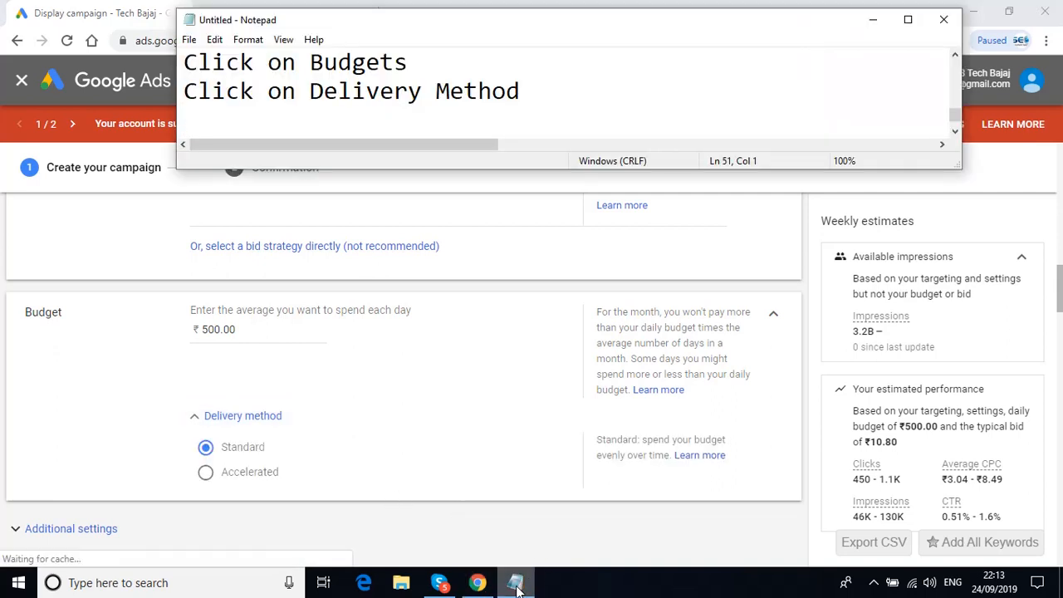
{"action": "type", "text": "Ch"}
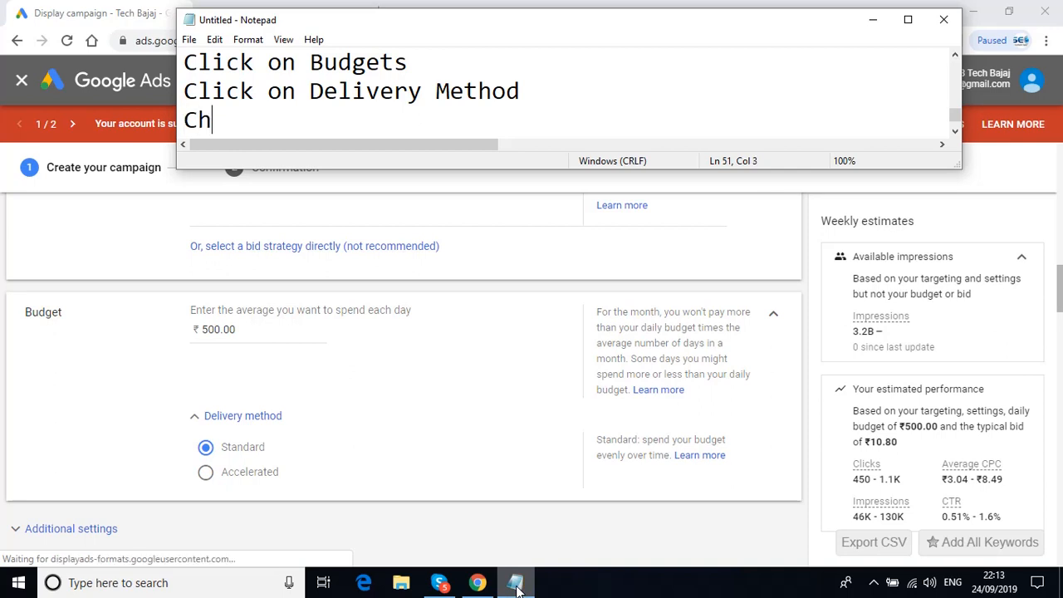
{"action": "type", "text": "eck the o"}
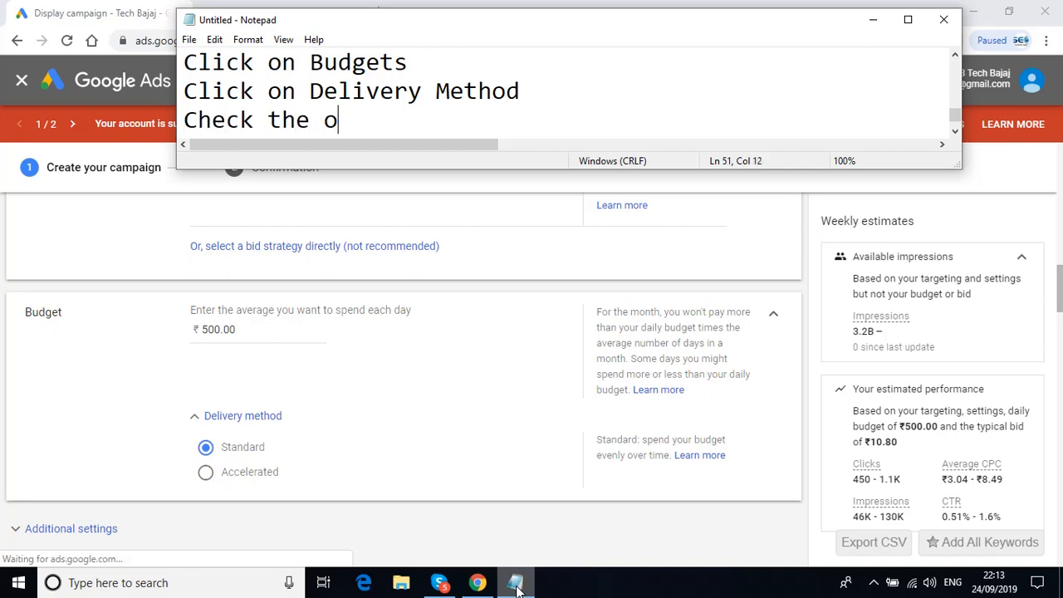
{"action": "type", "text": "ption of"}
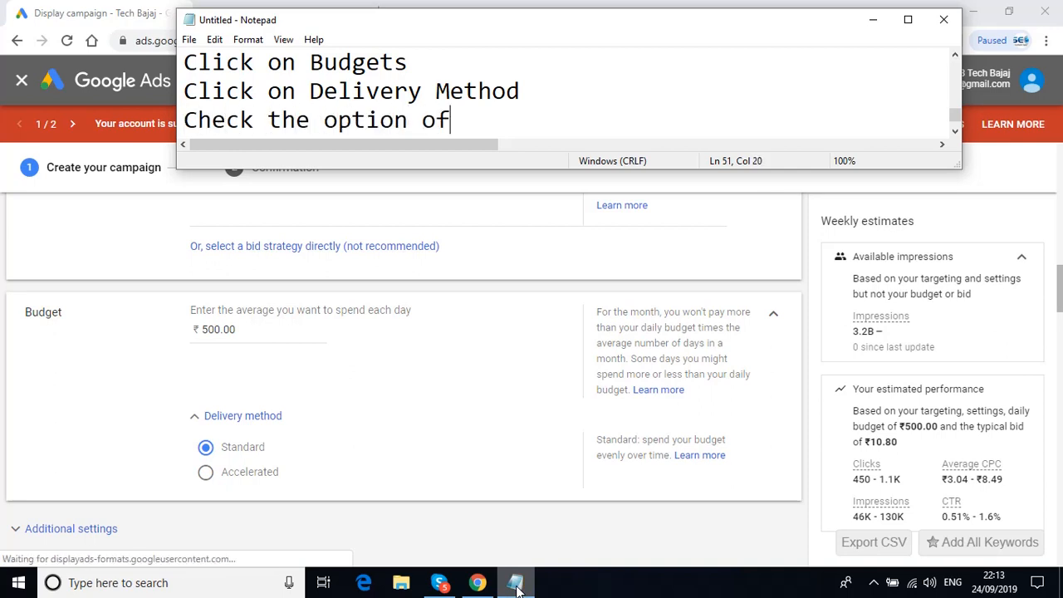
{"action": "type", "text": " Standard"}
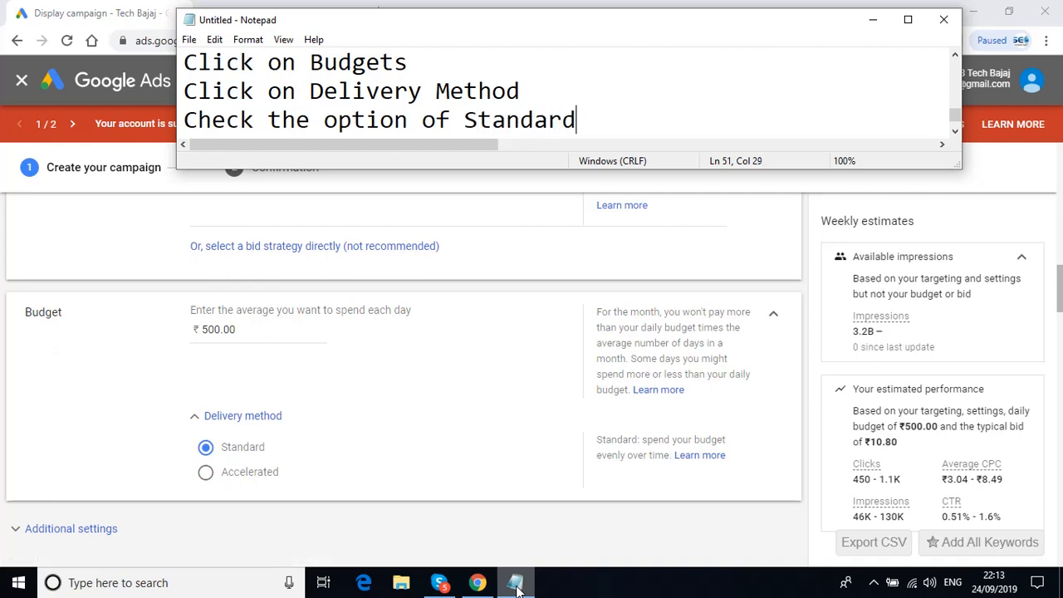
{"action": "key", "text": "Return"}
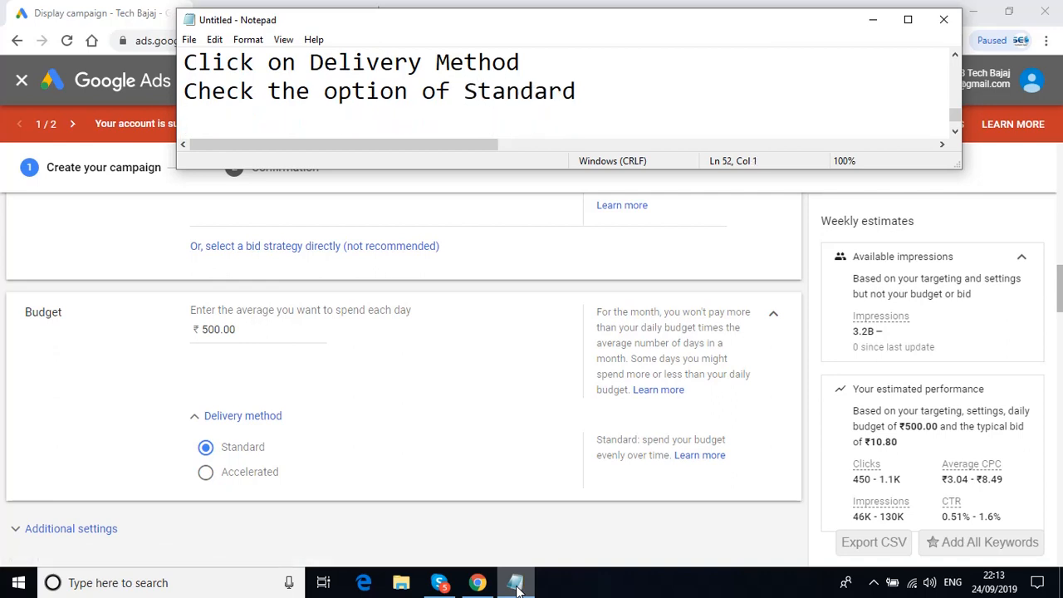
Switch to Google Ads and expand the campaign's additional settings below the Budget section
{"action": "left_click", "coordinate": [1058, 306]}
{"action": "left_click_drag", "start_coordinate": [1060, 307], "coordinate": [1060, 324]}
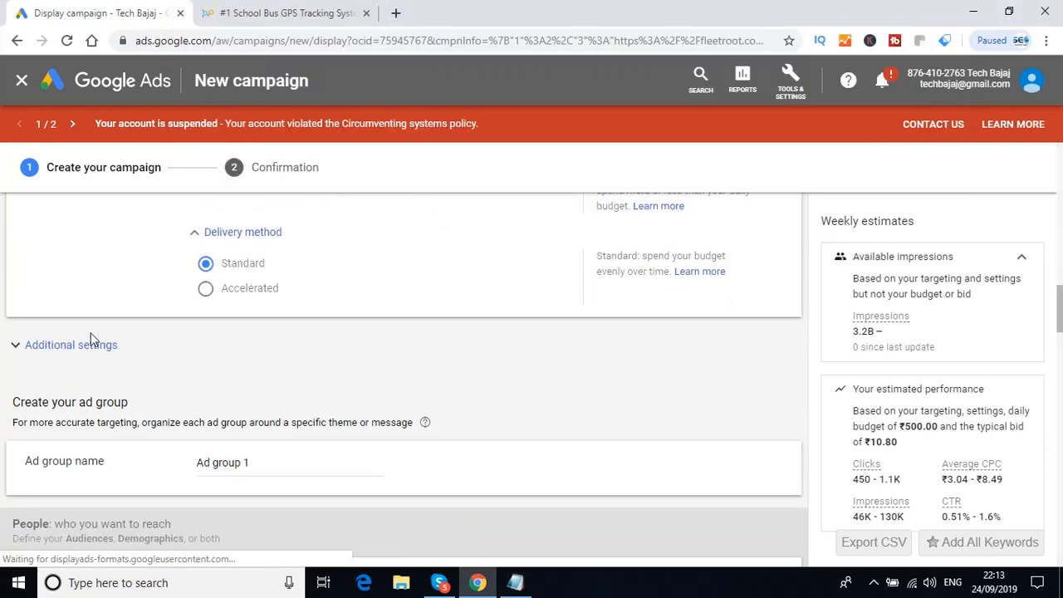
{"action": "left_click", "coordinate": [16, 348]}
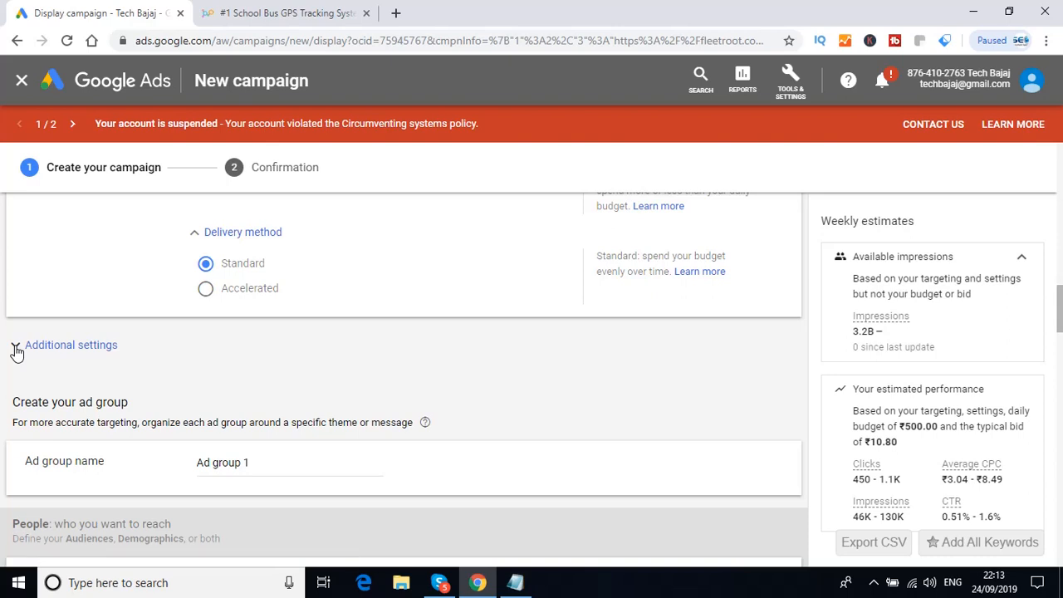
{"action": "left_click", "coordinate": [16, 347]}
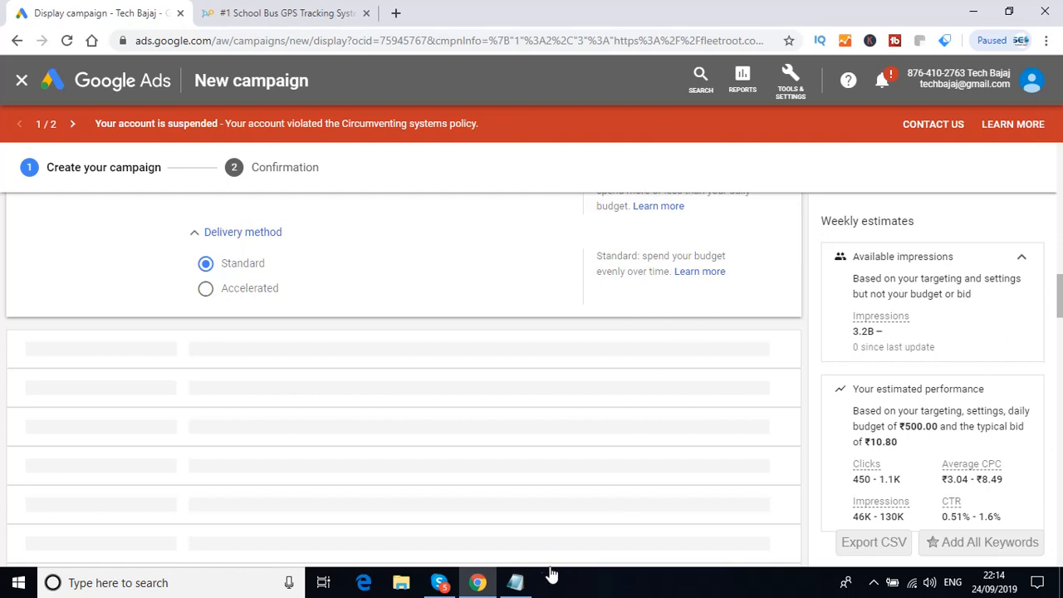
Add the line "Once we see the additional settings, we will set up the Ad Group" to the Notepad notes
{"action": "left_click", "coordinate": [517, 584]}
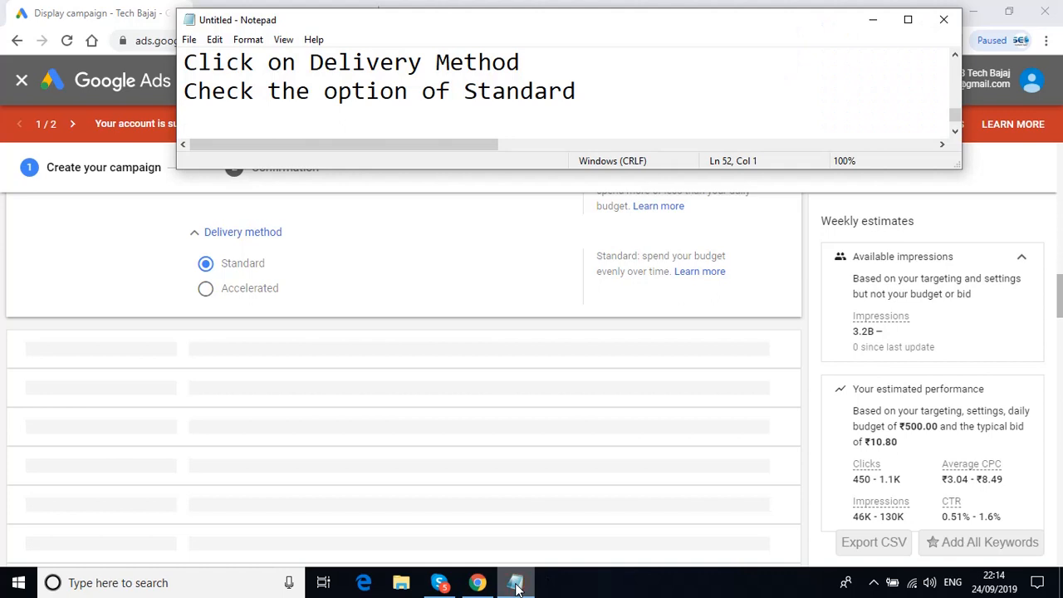
{"action": "type", "text": "Once we see"}
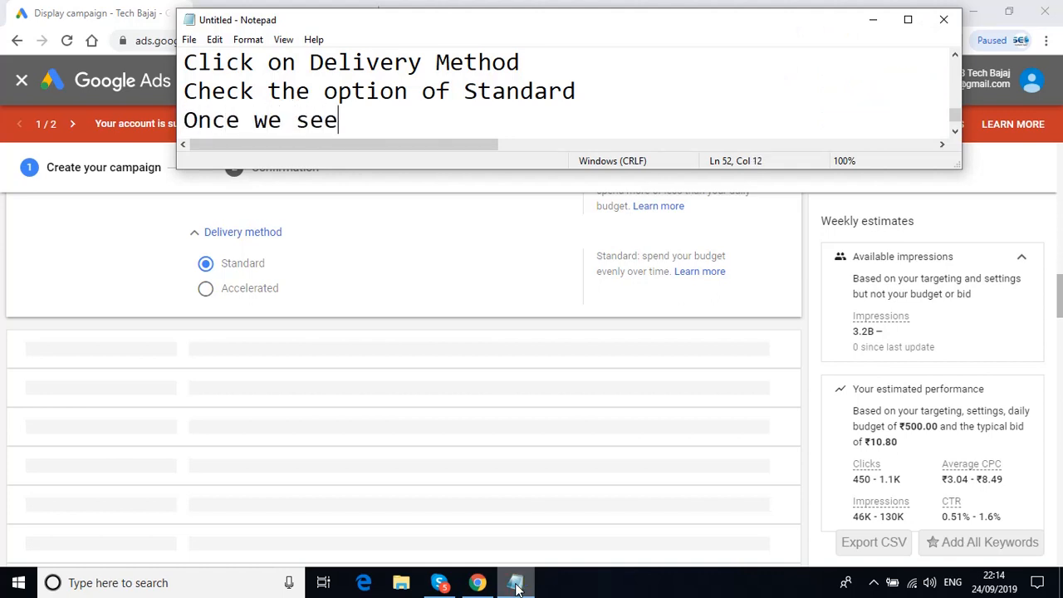
{"action": "type", "text": " the add"}
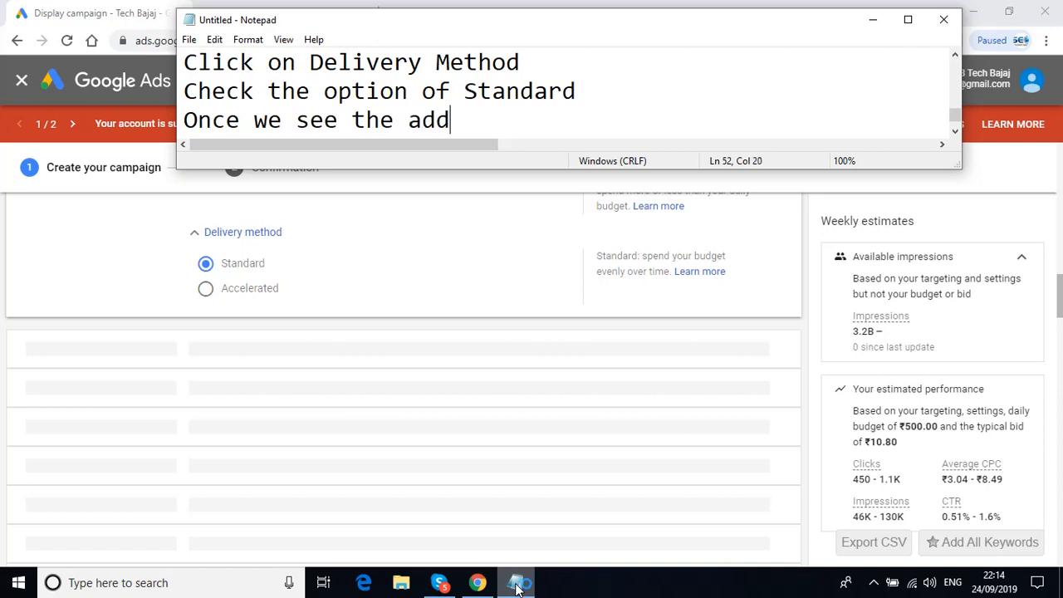
{"action": "type", "text": "itional s"}
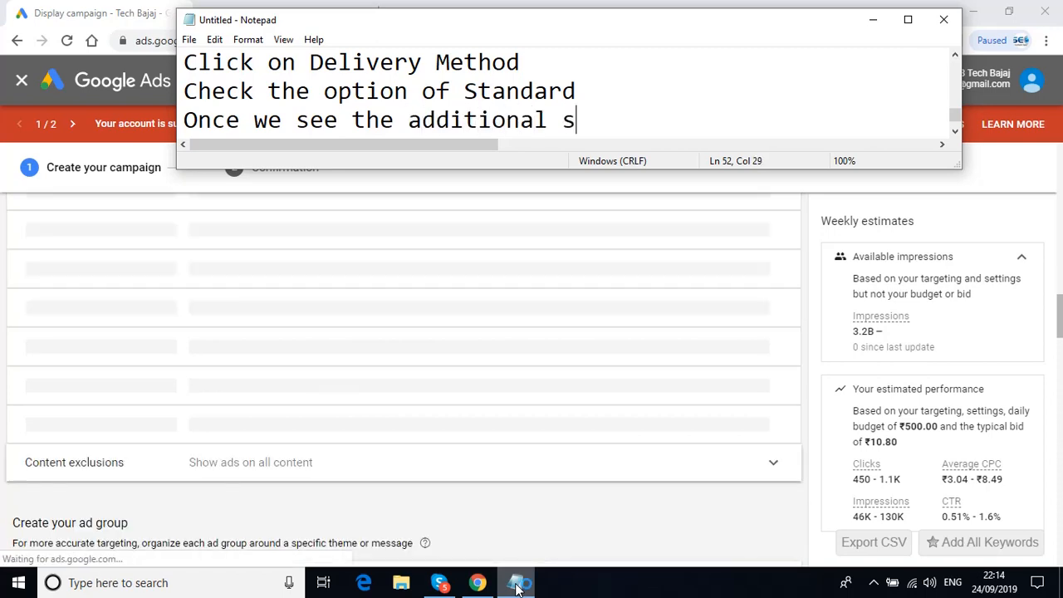
{"action": "type", "text": "ettings"}
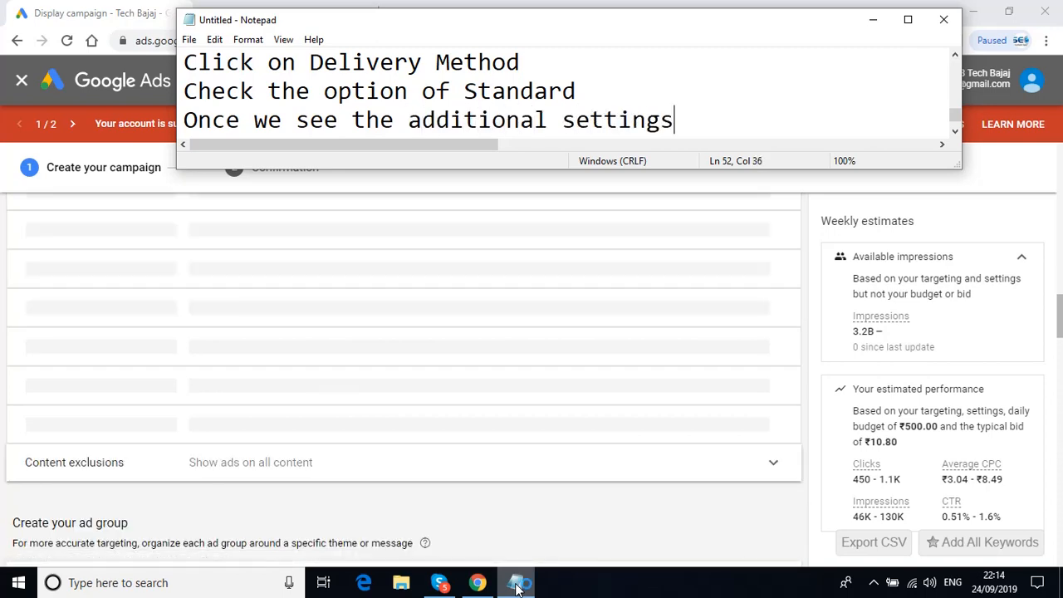
{"action": "type", "text": ", we will s"}
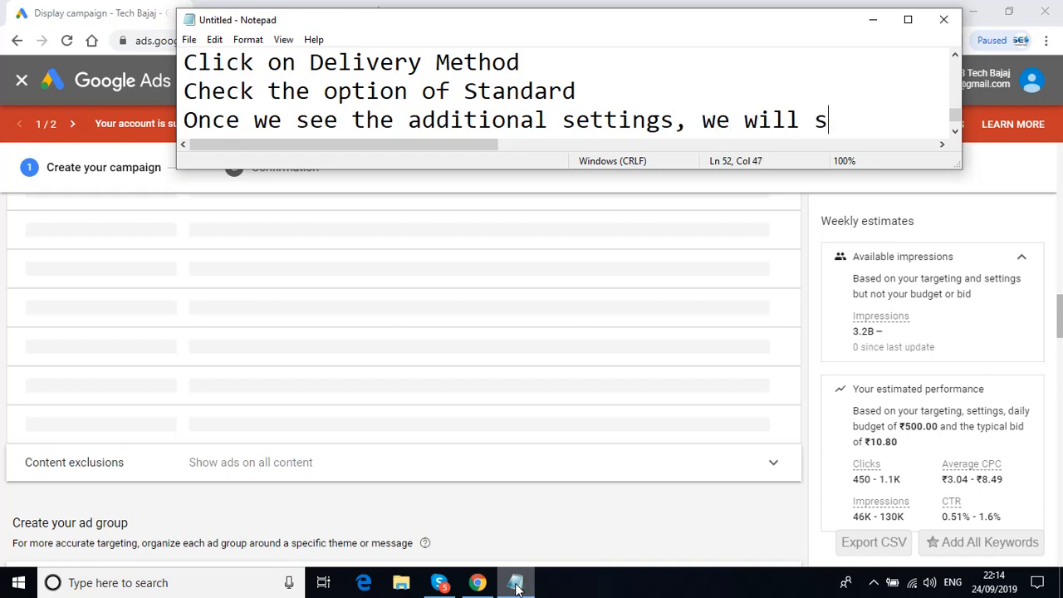
{"action": "type", "text": "et up t"}
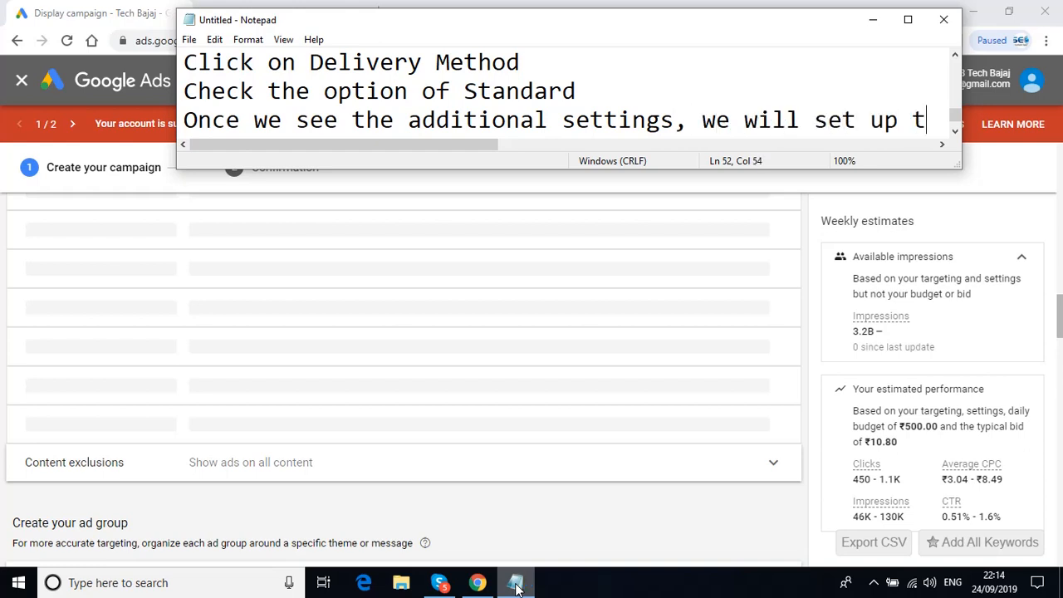
{"action": "type", "text": "he Ad "}
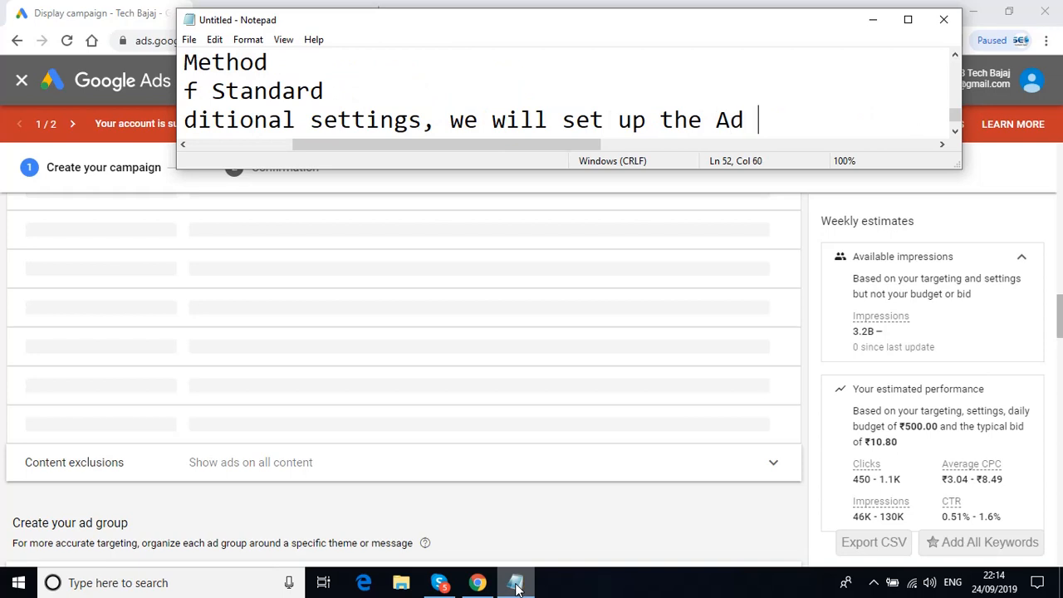
{"action": "type", "text": "Group"}
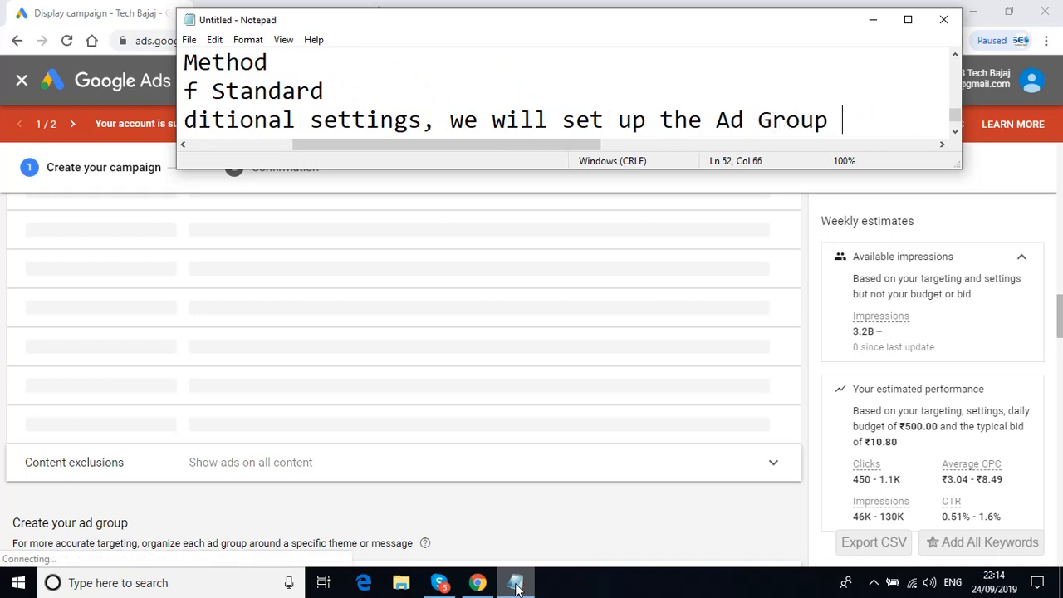
{"action": "key", "text": "Return"}
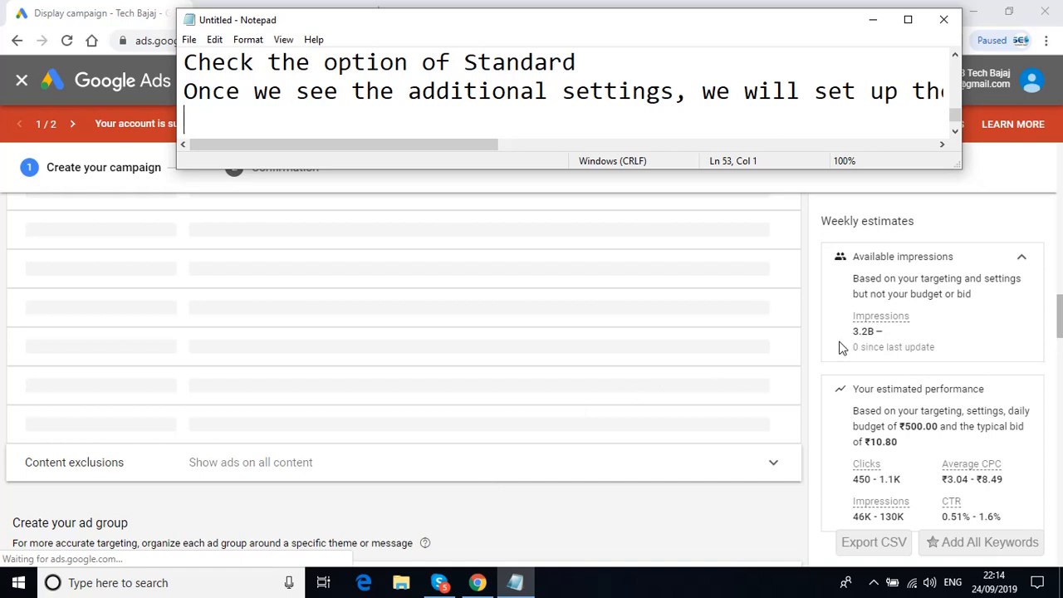
Look through the campaign's additional settings in Google Ads and expand Start and end dates
{"action": "left_click", "coordinate": [1059, 330]}
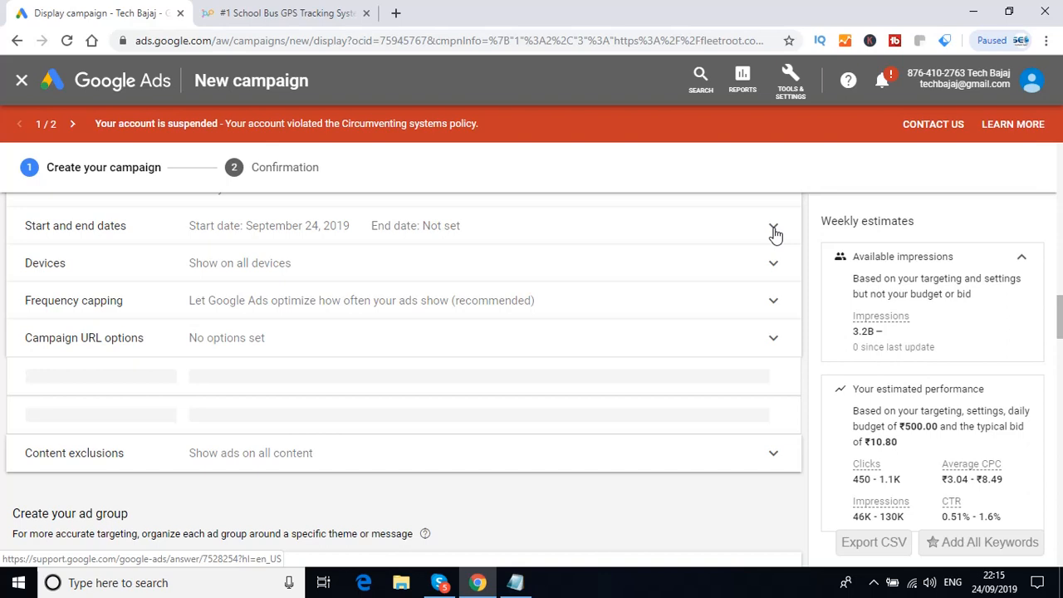
{"action": "scroll", "coordinate": [775, 236], "scroll_direction": "up", "scroll_amount": 5}
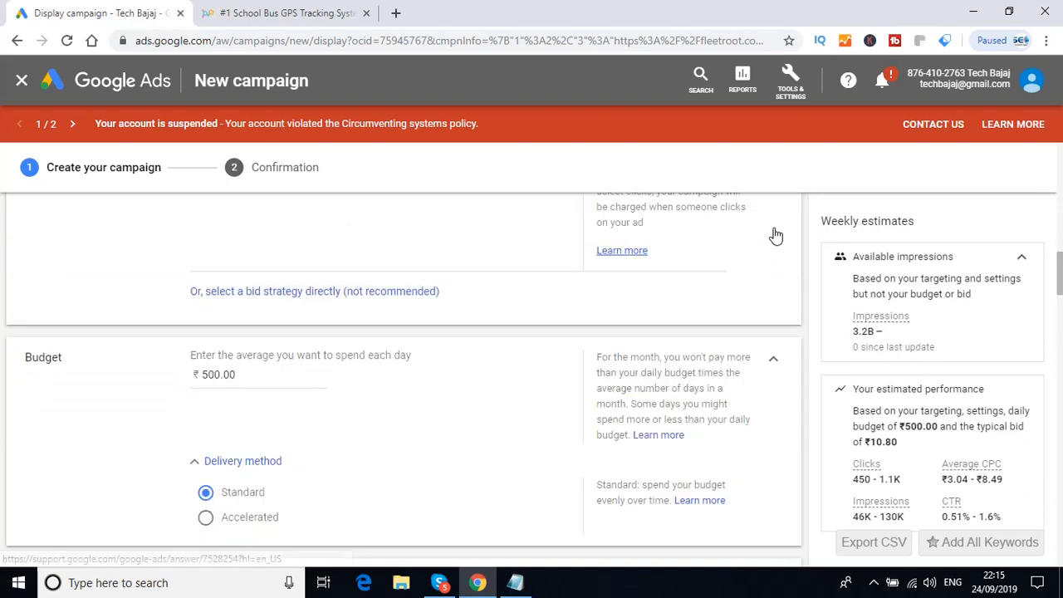
{"action": "scroll", "coordinate": [775, 236], "scroll_direction": "down", "scroll_amount": 5}
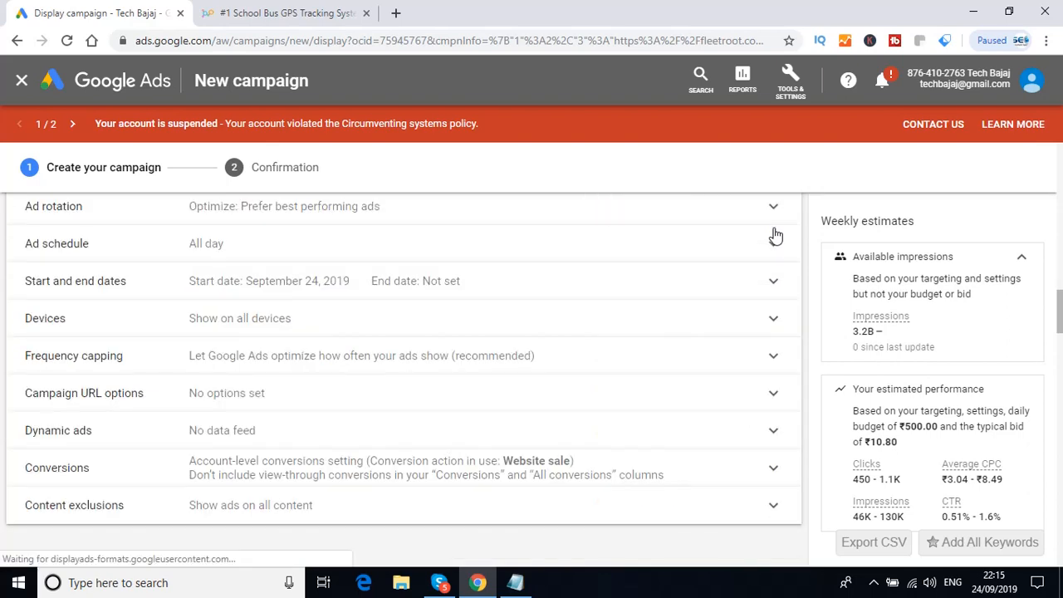
{"action": "left_click", "coordinate": [771, 284]}
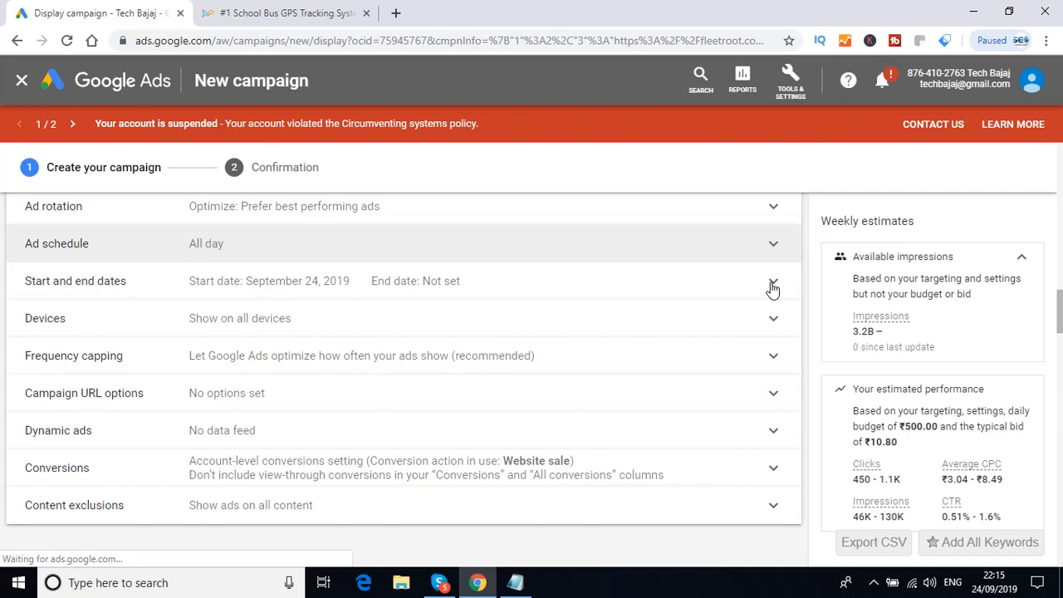
{"action": "left_click", "coordinate": [772, 287]}
{"action": "left_click", "coordinate": [774, 284]}
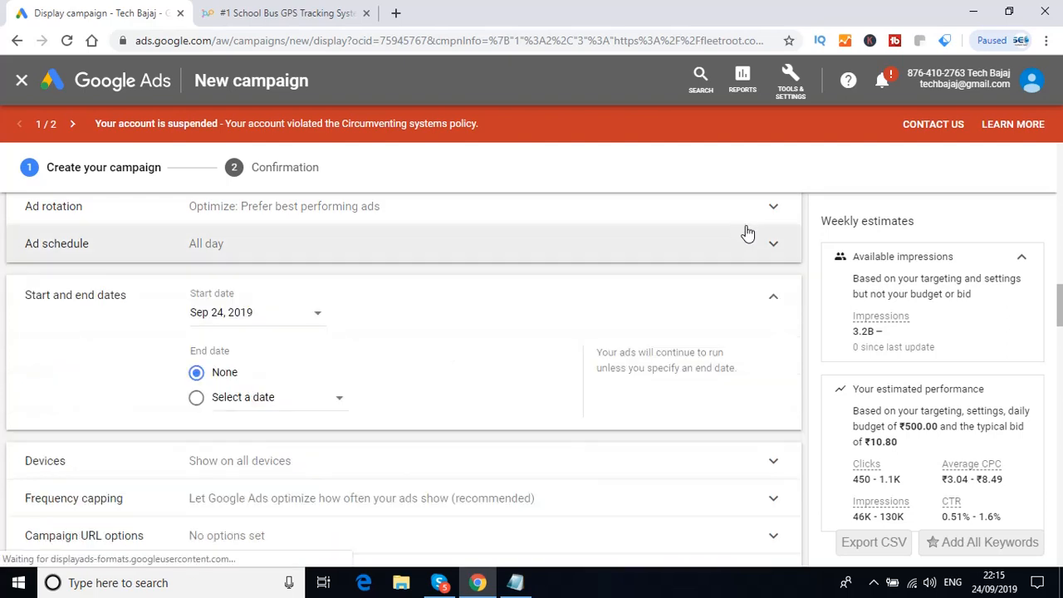
Give the campaign a specific end date of Sep 25, 2019
{"action": "left_click", "coordinate": [197, 399]}
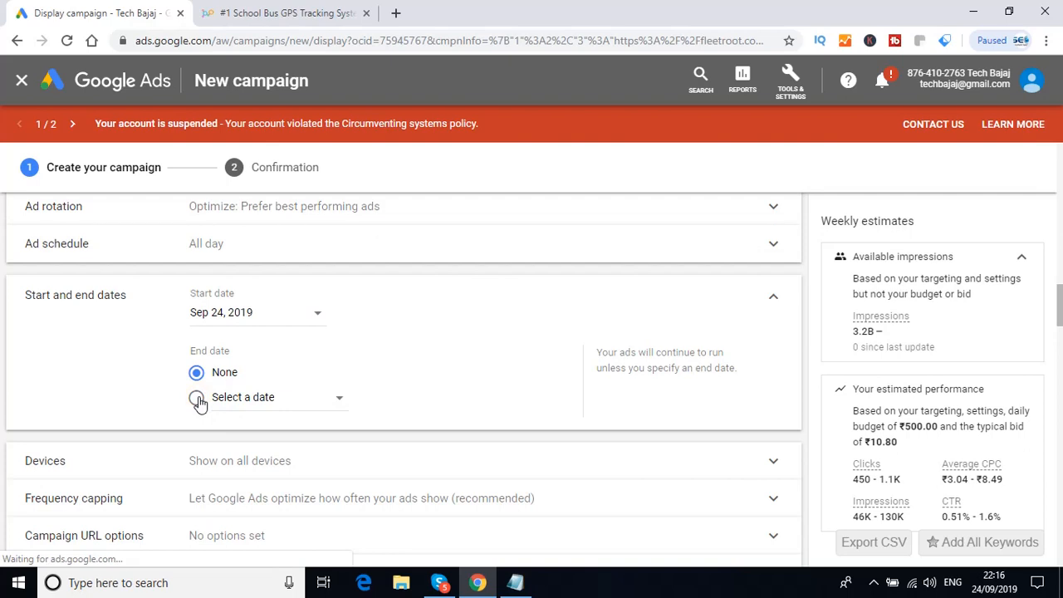
{"action": "left_click", "coordinate": [197, 399]}
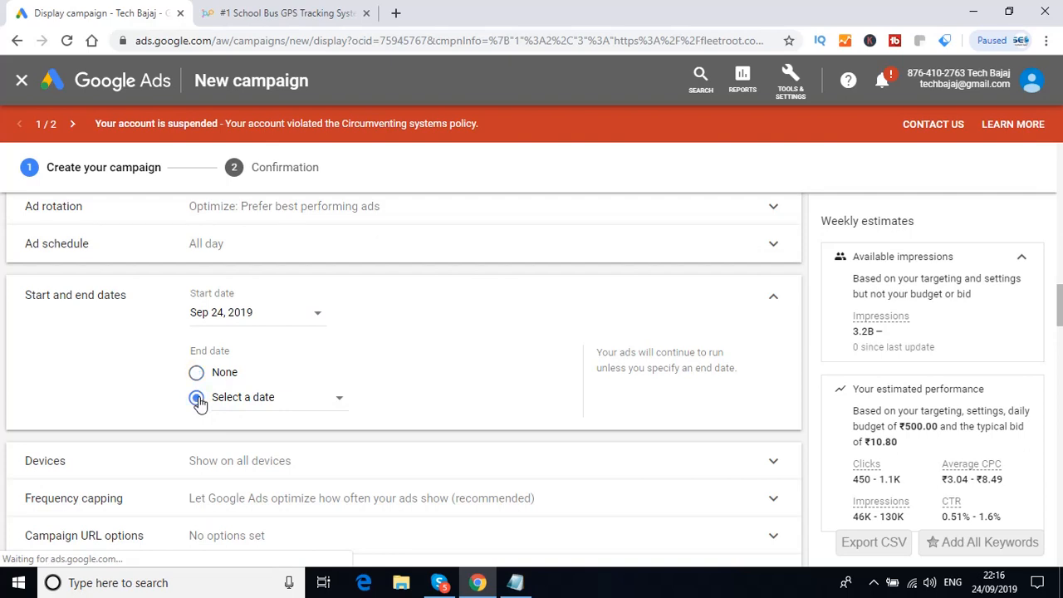
{"action": "left_click", "coordinate": [340, 401]}
{"action": "left_click", "coordinate": [341, 404]}
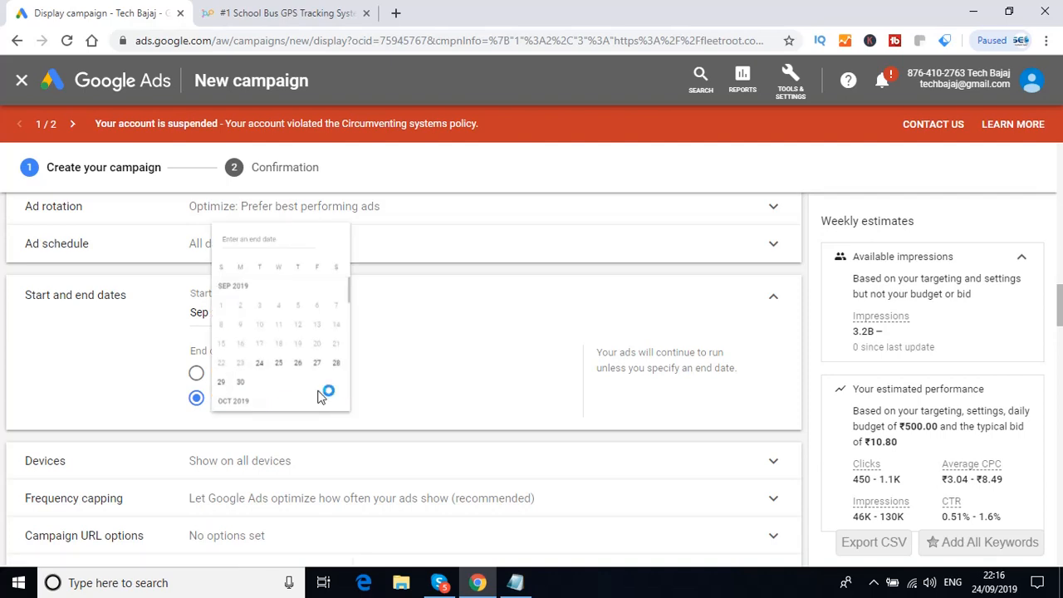
{"action": "left_click", "coordinate": [283, 364]}
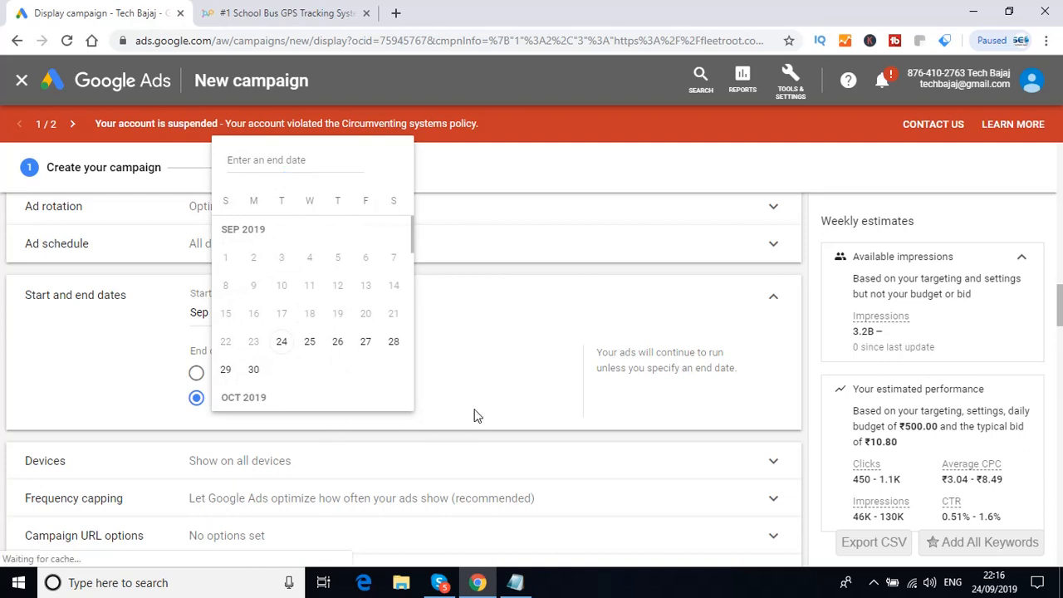
{"action": "left_click", "coordinate": [310, 346]}
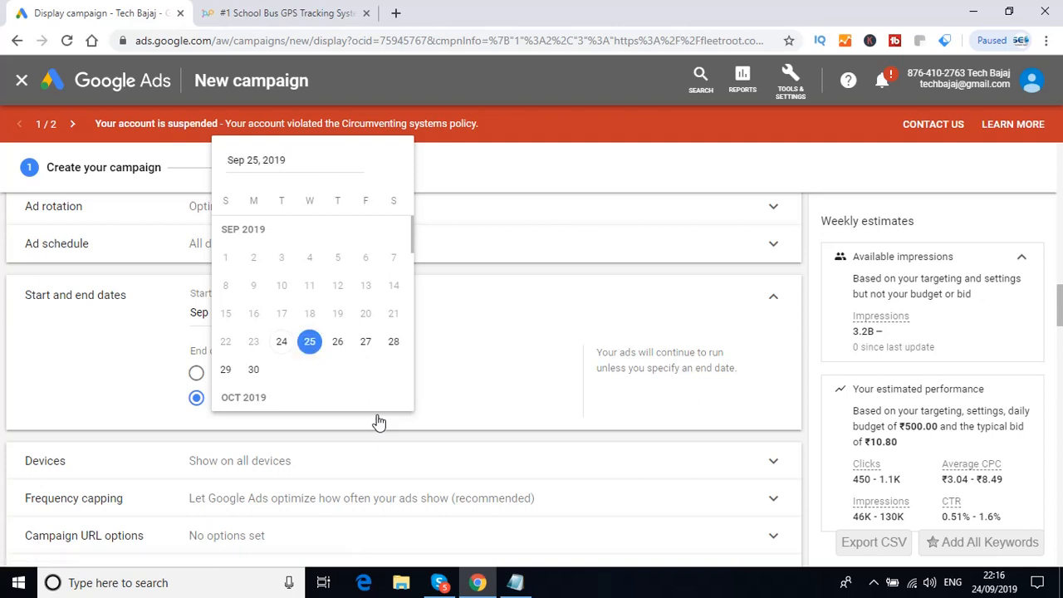
Close the end date calendar and look through the remaining additional settings down to the ad group name
{"action": "left_click", "coordinate": [379, 422]}
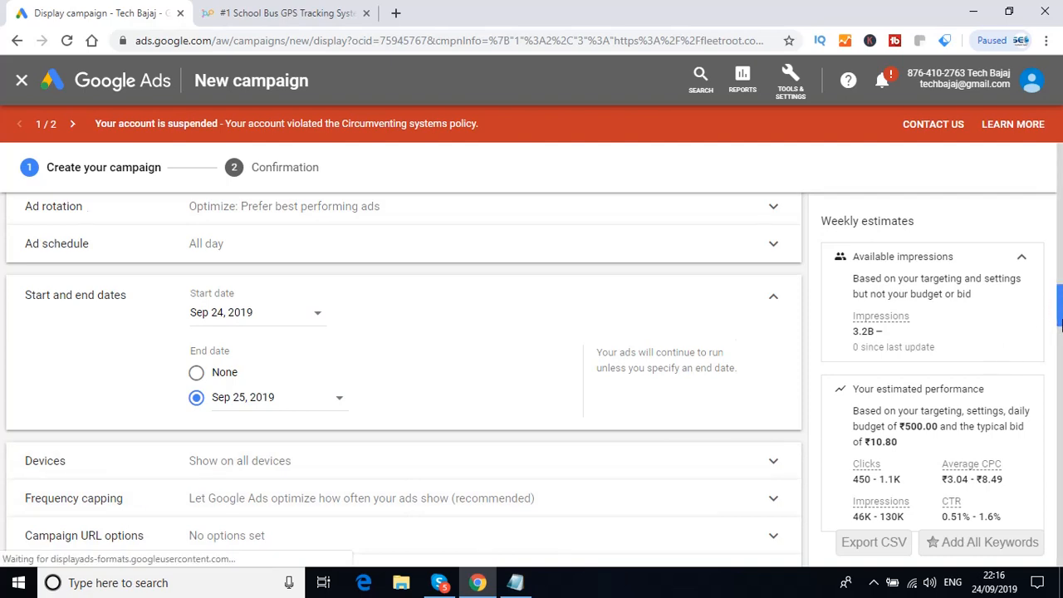
{"action": "left_click_drag", "start_coordinate": [1060, 320], "coordinate": [1060, 327]}
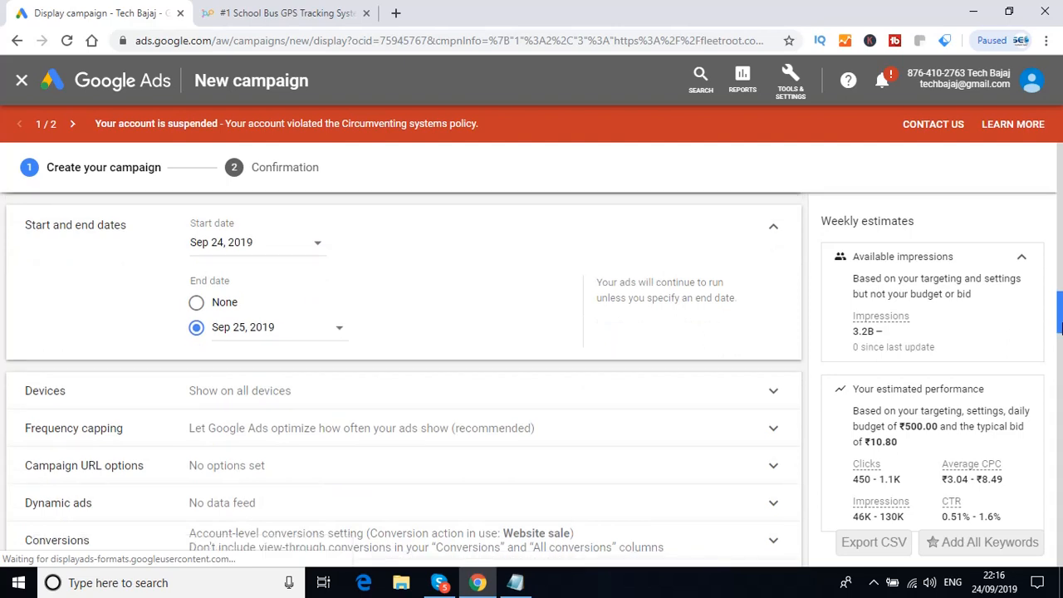
{"action": "left_click_drag", "start_coordinate": [1060, 329], "coordinate": [1060, 330]}
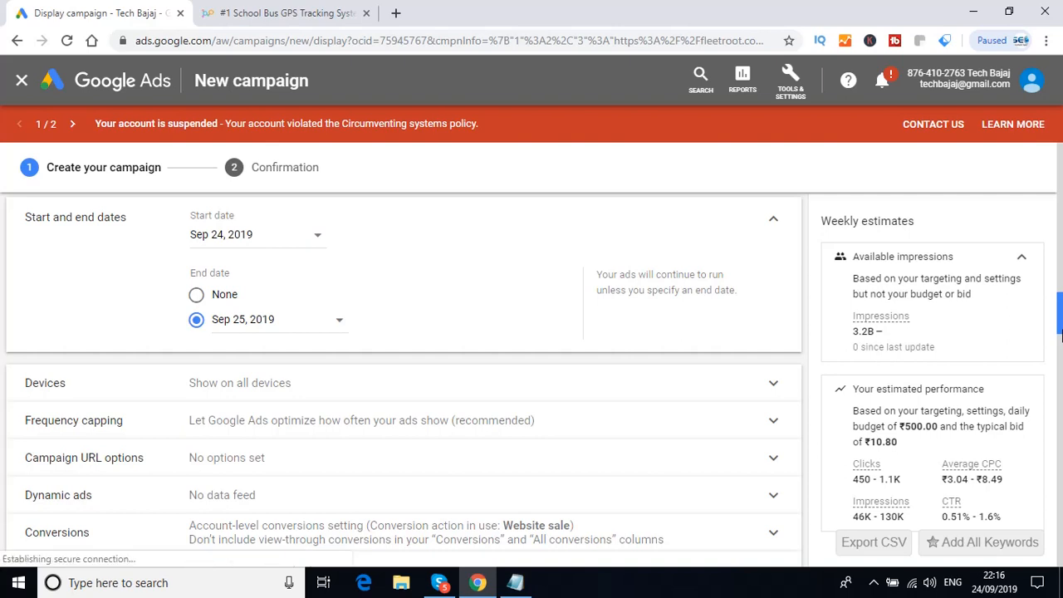
{"action": "scroll", "coordinate": [1060, 334], "scroll_direction": "down", "scroll_amount": 1}
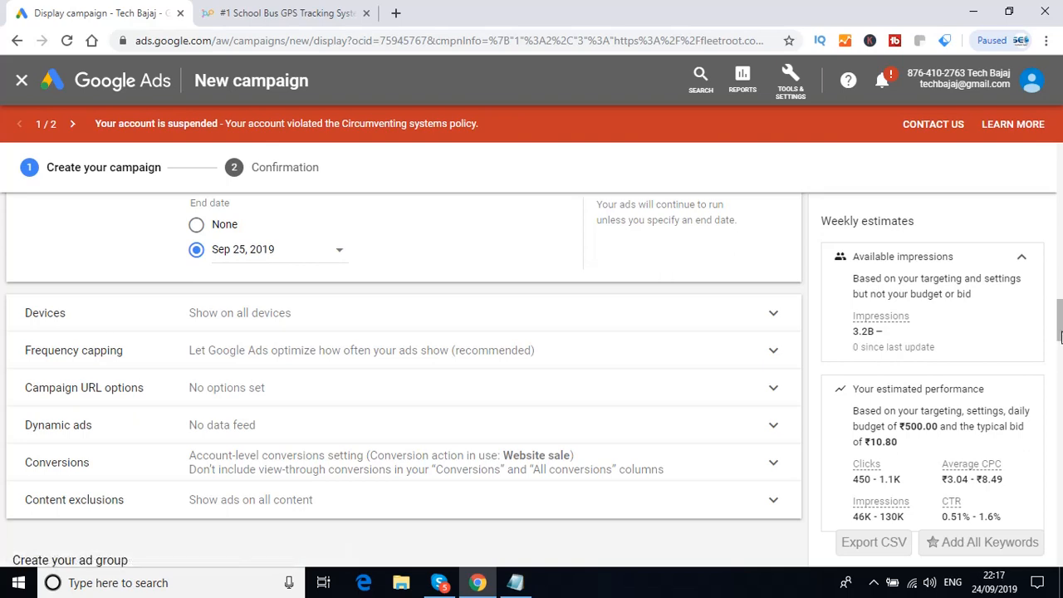
{"action": "left_click", "coordinate": [517, 585]}
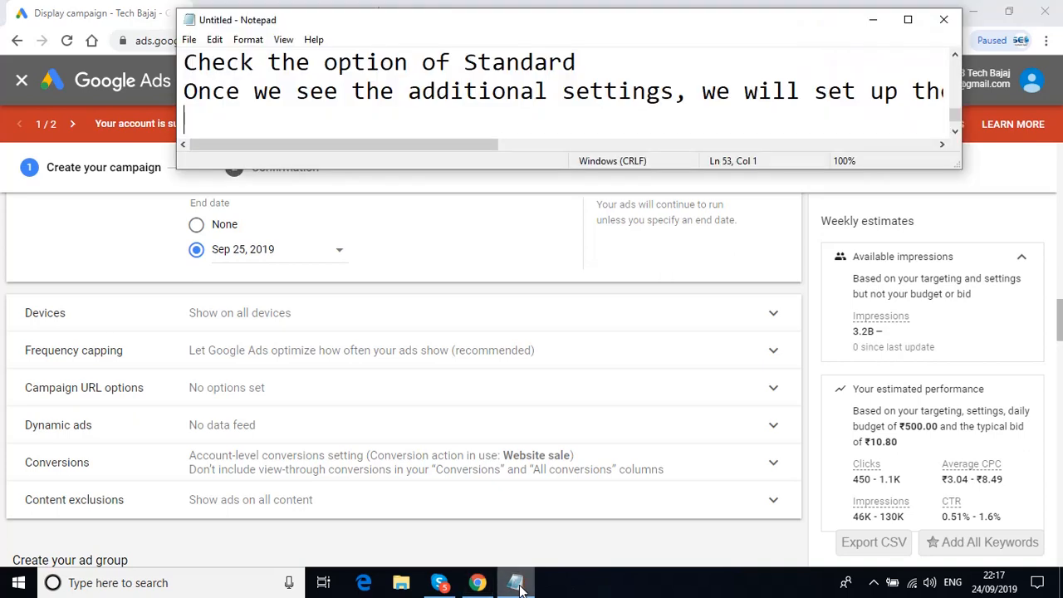
{"action": "key", "text": "BackSpace"}
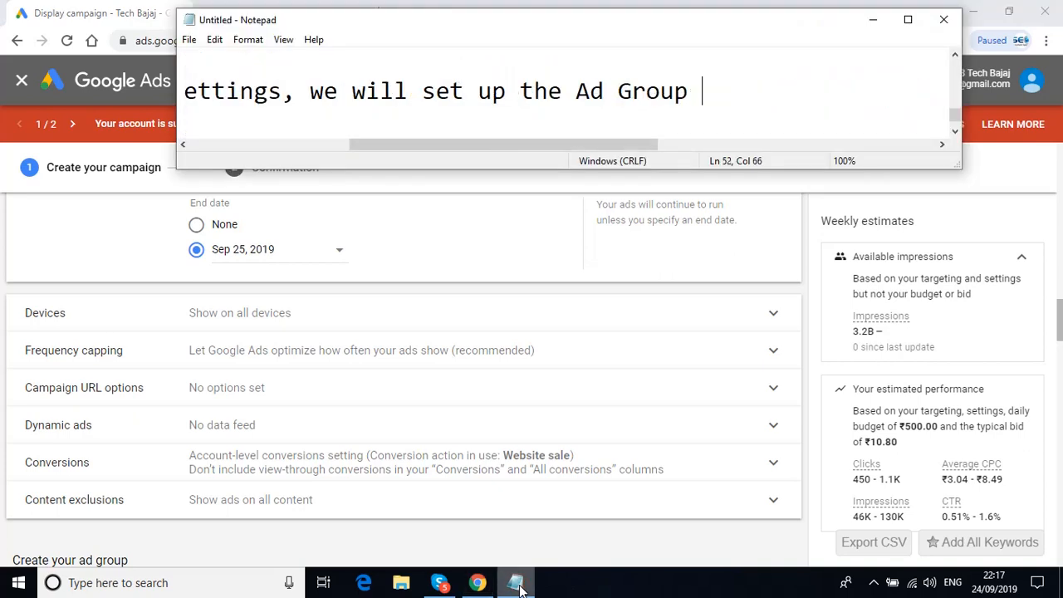
{"action": "key", "text": "Return"}
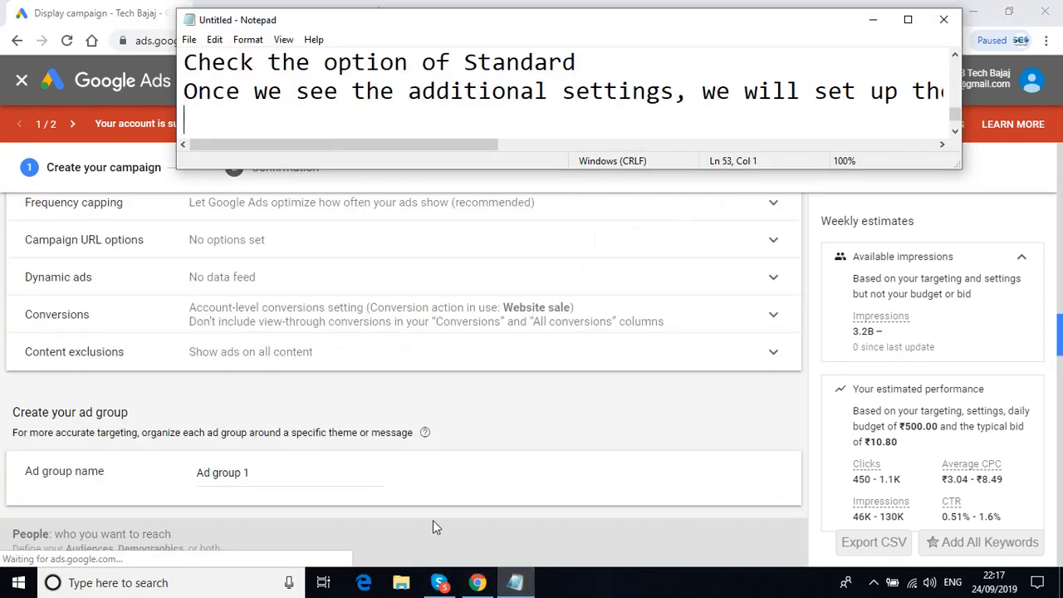
{"action": "left_click", "coordinate": [309, 471]}
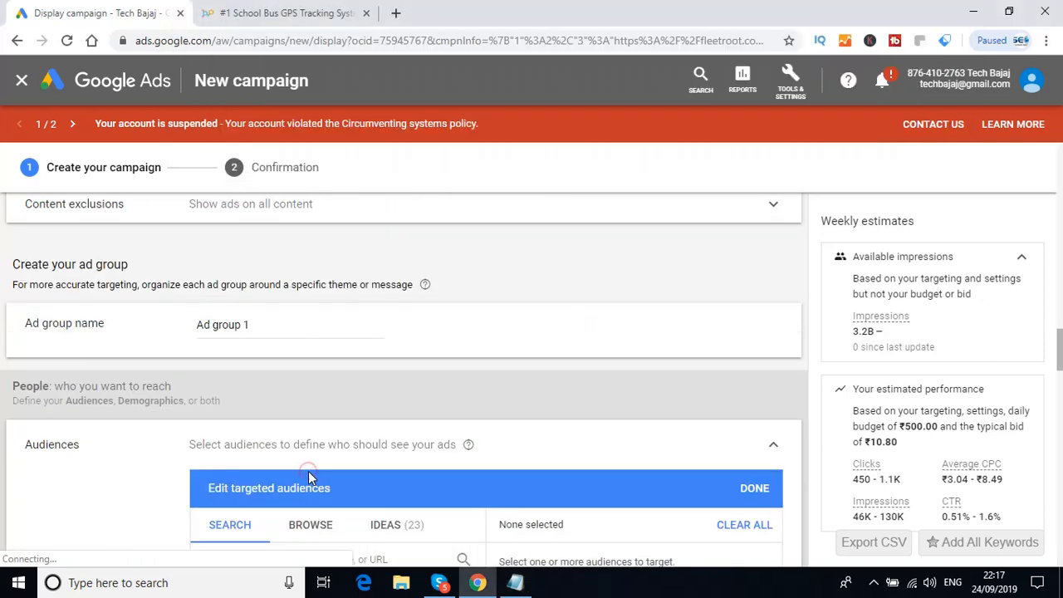
{"action": "left_click", "coordinate": [309, 325]}
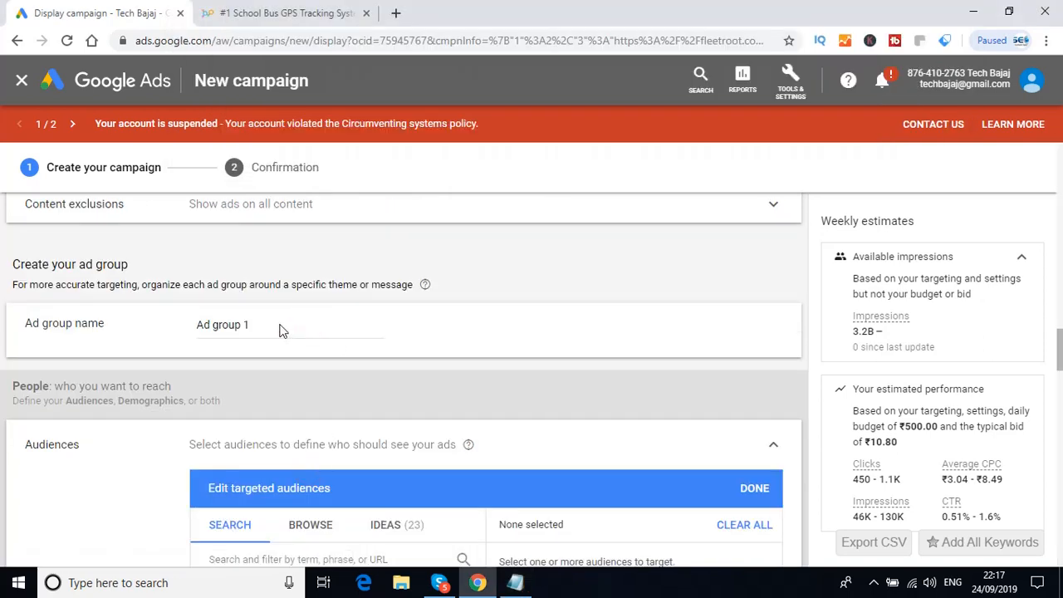
{"action": "left_click", "coordinate": [269, 324]}
Switch to Notepad and add the line "Define the ad group name" to the notes
{"action": "left_click", "coordinate": [516, 583]}
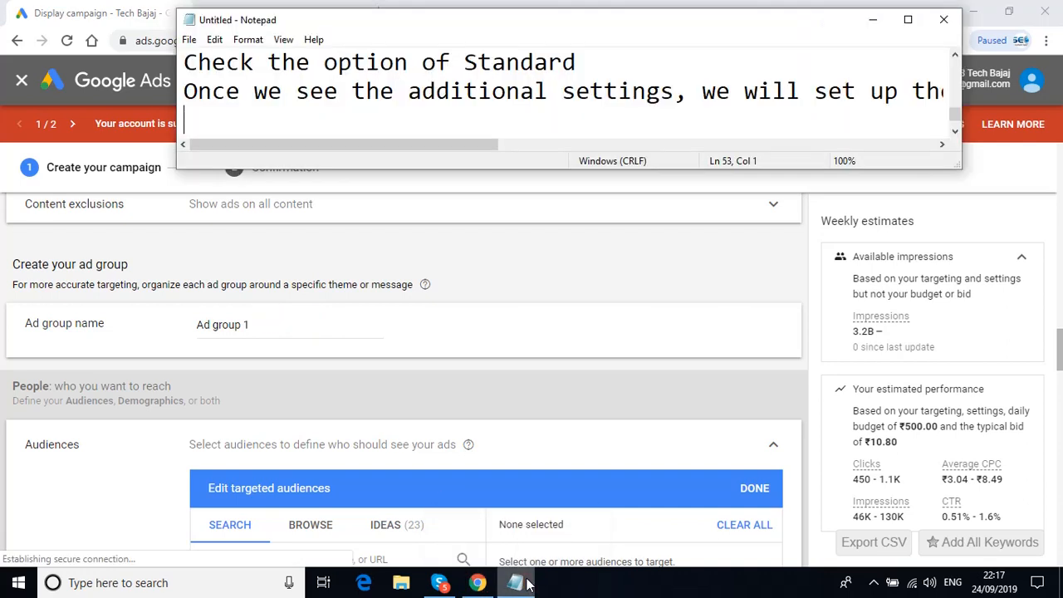
{"action": "type", "text": "Define the "}
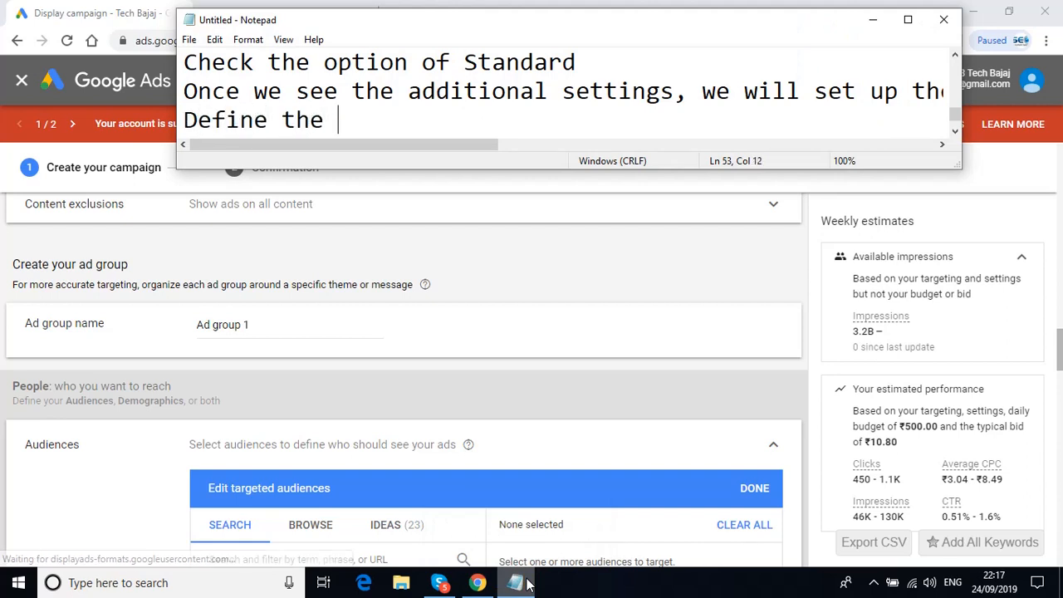
{"action": "type", "text": "ad group"}
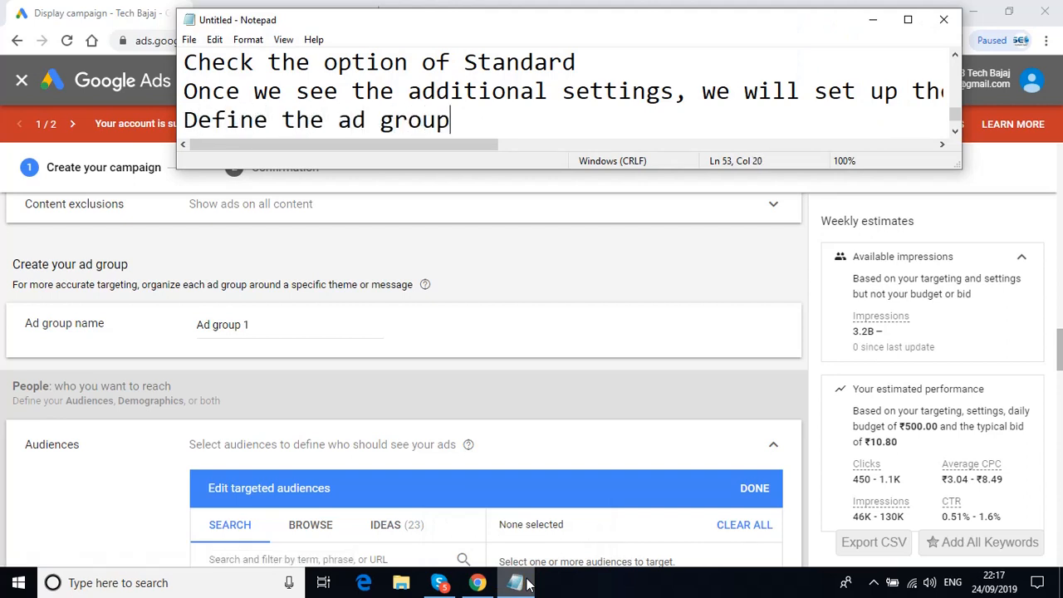
{"action": "type", "text": " name"}
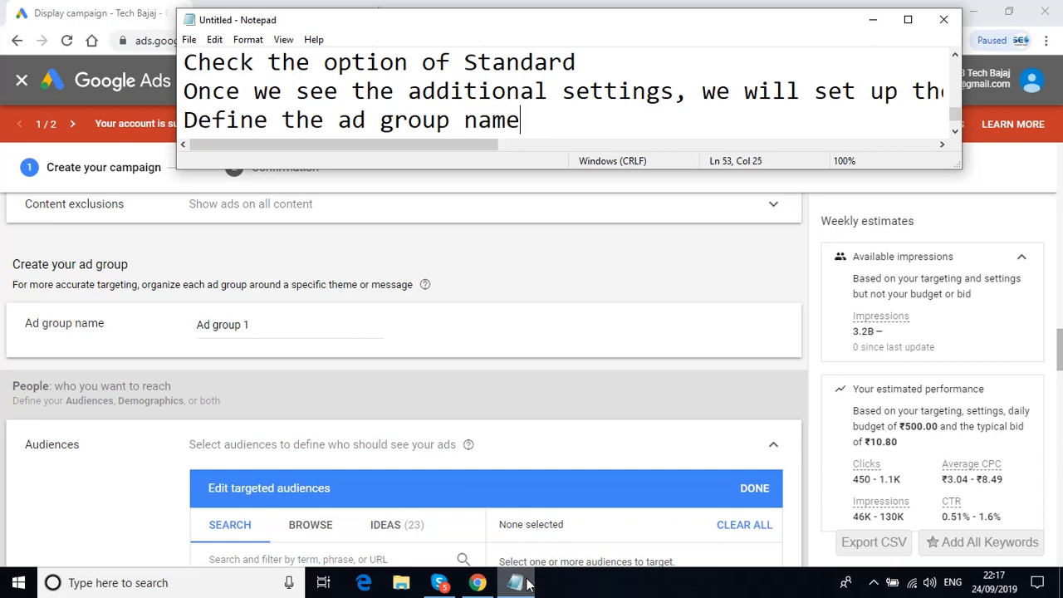
{"action": "key", "text": "Return"}
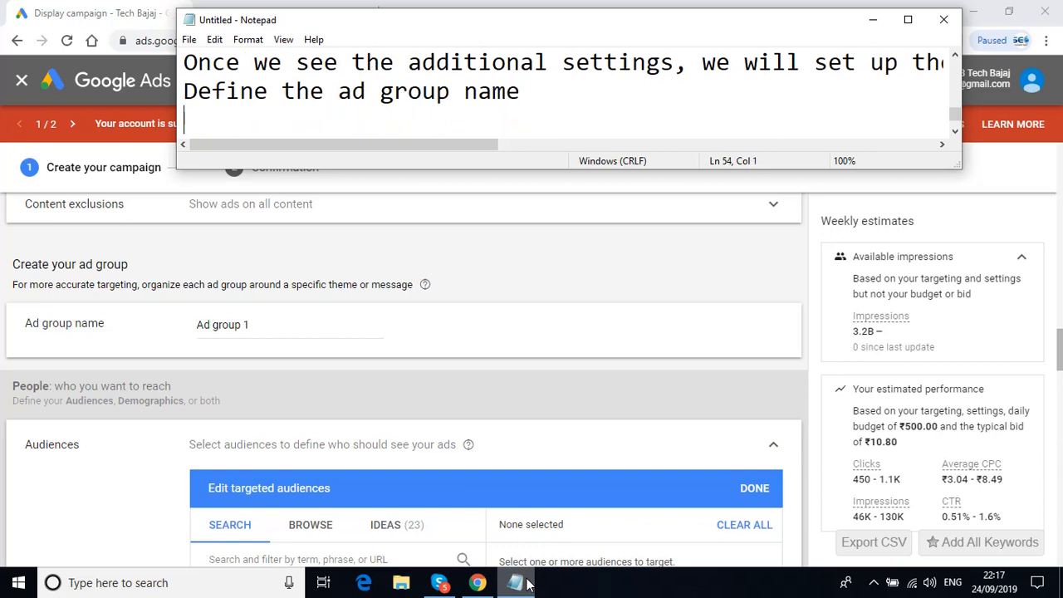
Select the default ad group name in Google Ads, and add the line "Ad Group Name: Fleetroot School Bus Tracking" to the Notepad notes
{"action": "left_click", "coordinate": [247, 323]}
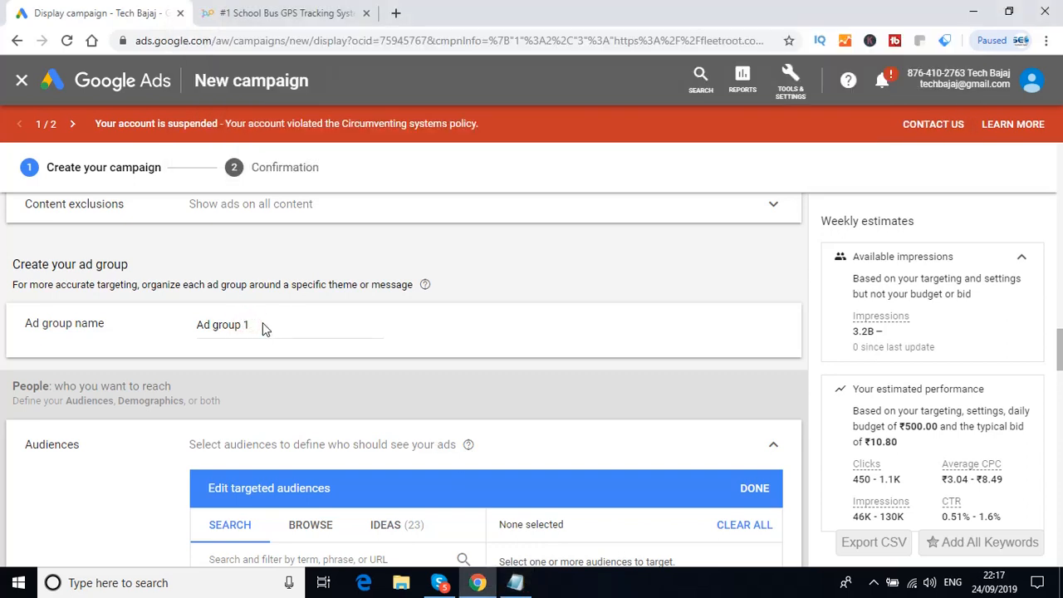
{"action": "left_click", "coordinate": [263, 323]}
{"action": "triple_click", "coordinate": [318, 324]}
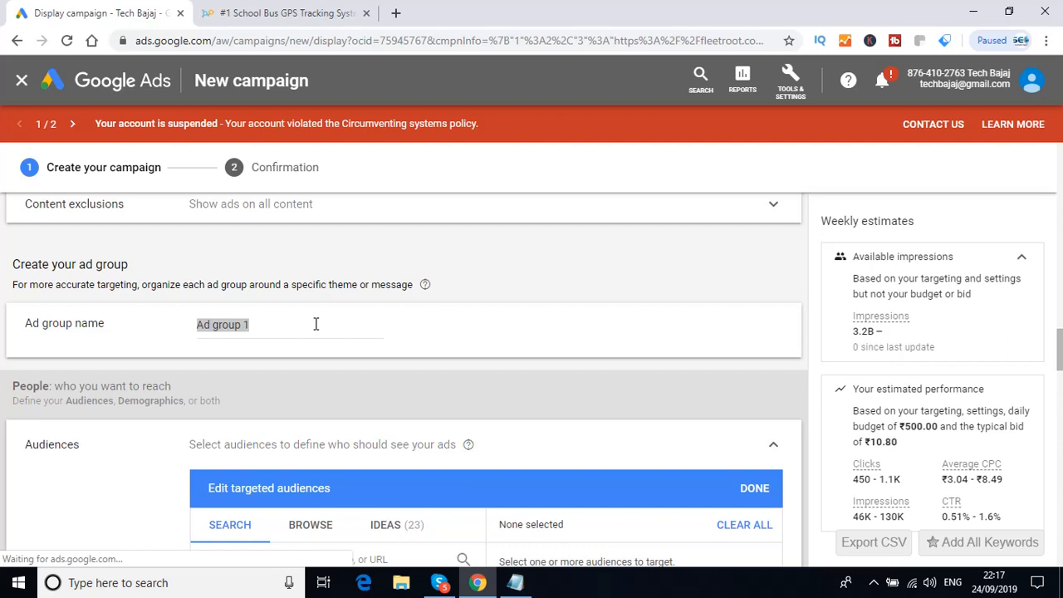
{"action": "left_click", "coordinate": [516, 583]}
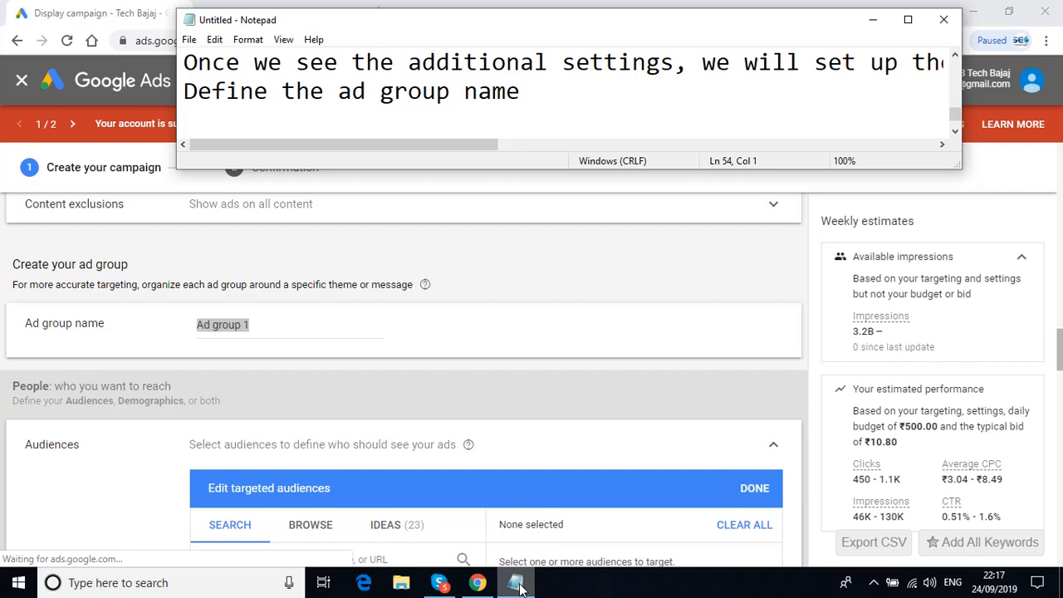
{"action": "type", "text": "Ad Gr"}
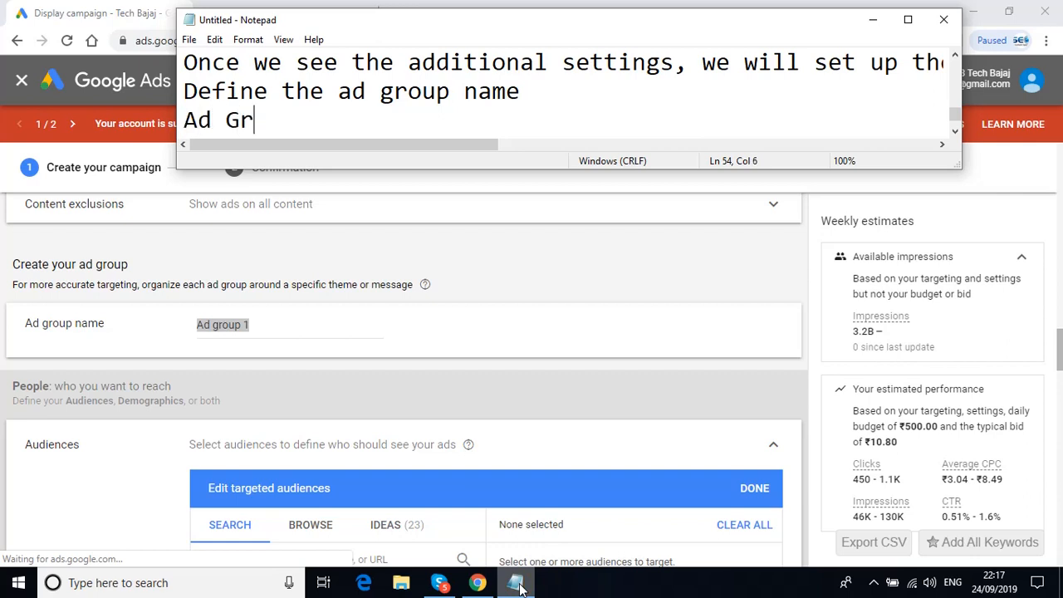
{"action": "type", "text": "oup Name"}
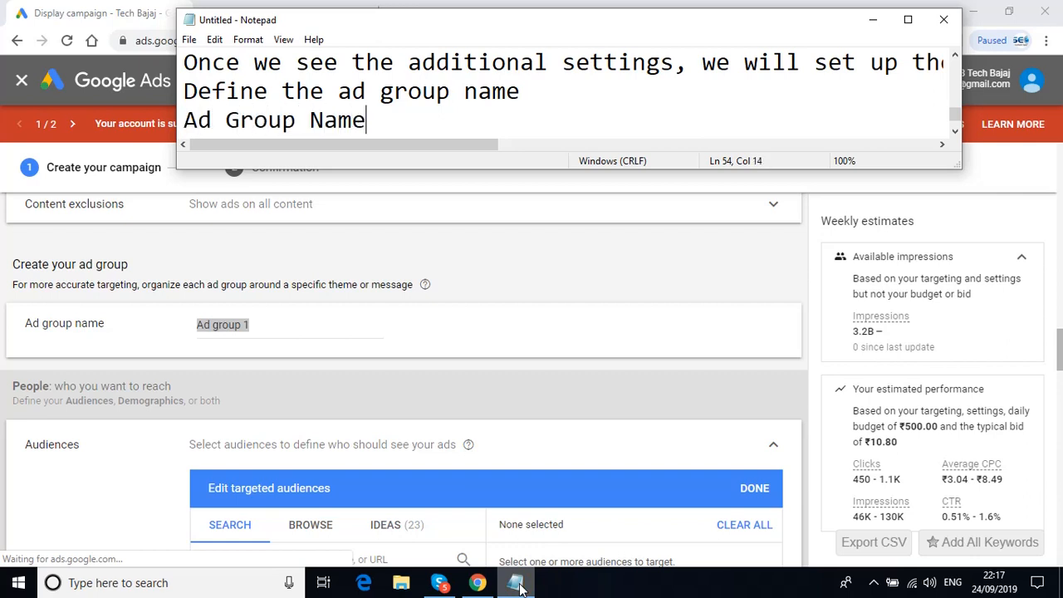
{"action": "type", "text": ": Fleet"}
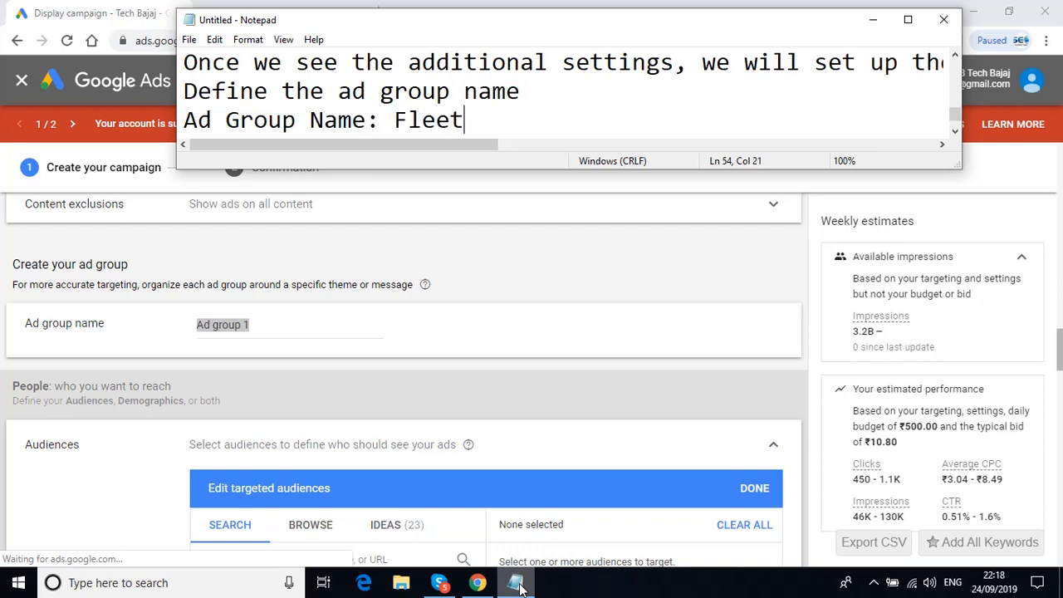
{"action": "type", "text": "root School "}
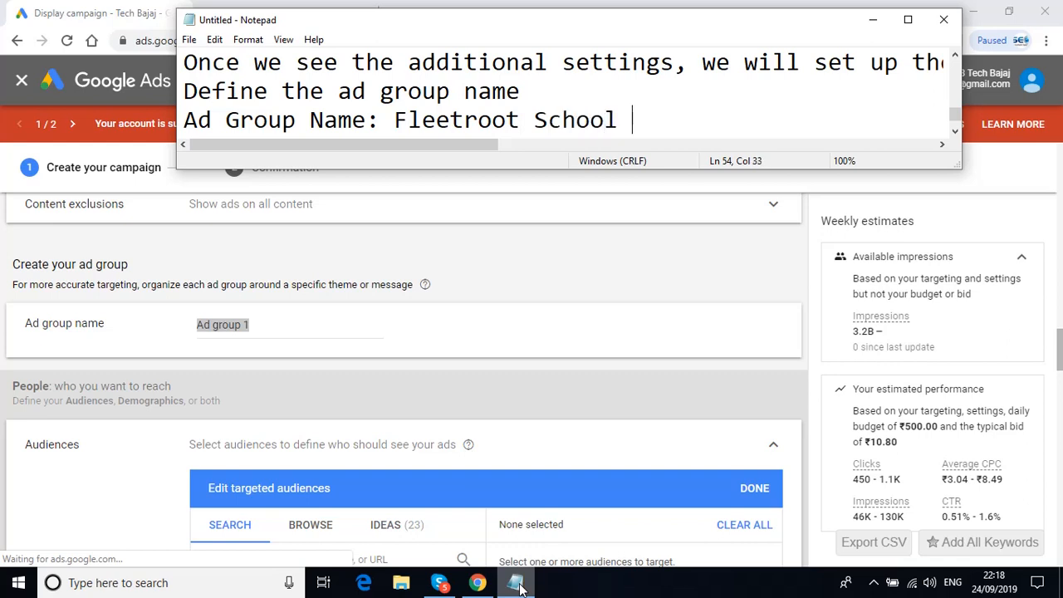
{"action": "type", "text": "Bus T"}
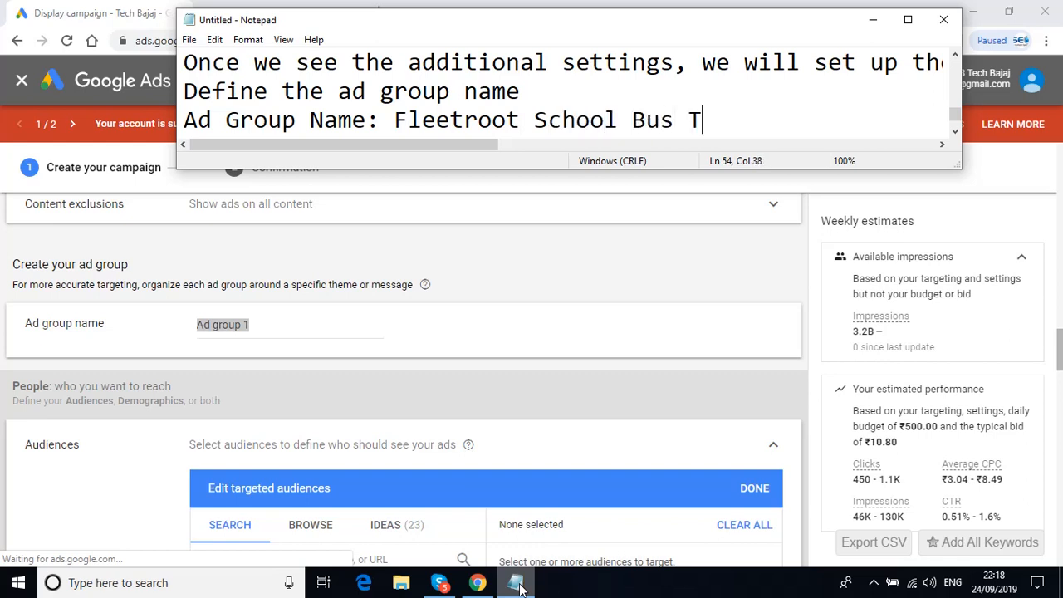
{"action": "type", "text": "racking"}
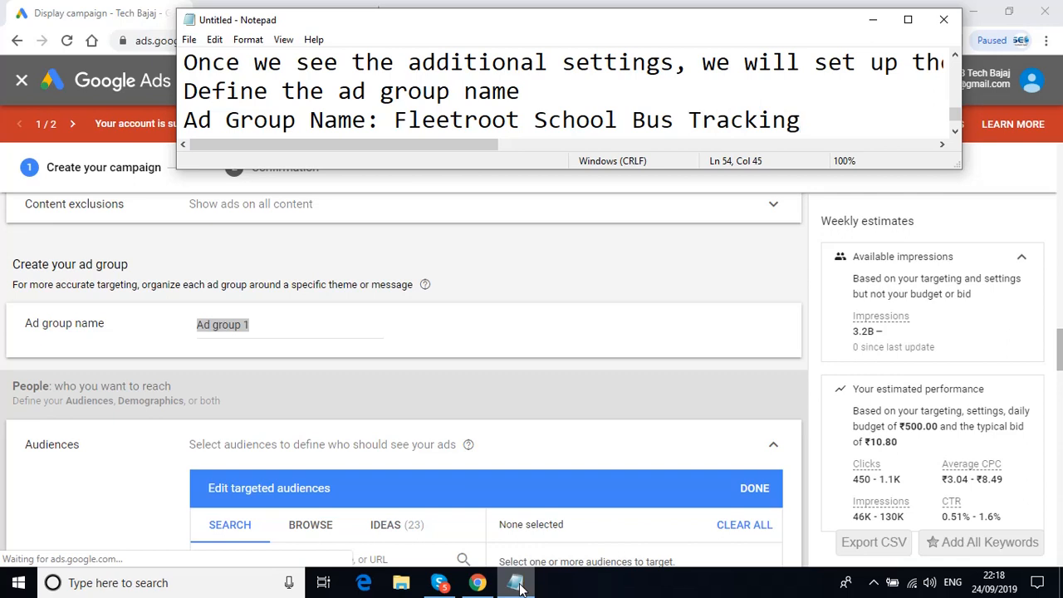
Switch back to Google Ads and clear the default text from the ad group name
{"action": "left_click", "coordinate": [299, 317]}
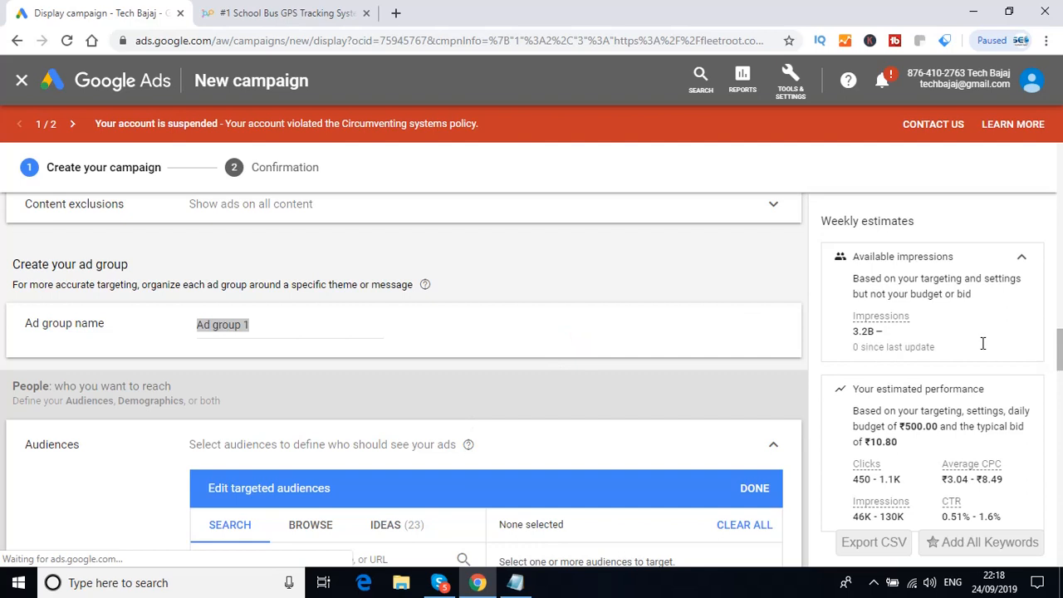
{"action": "key", "text": "BackSpace"}
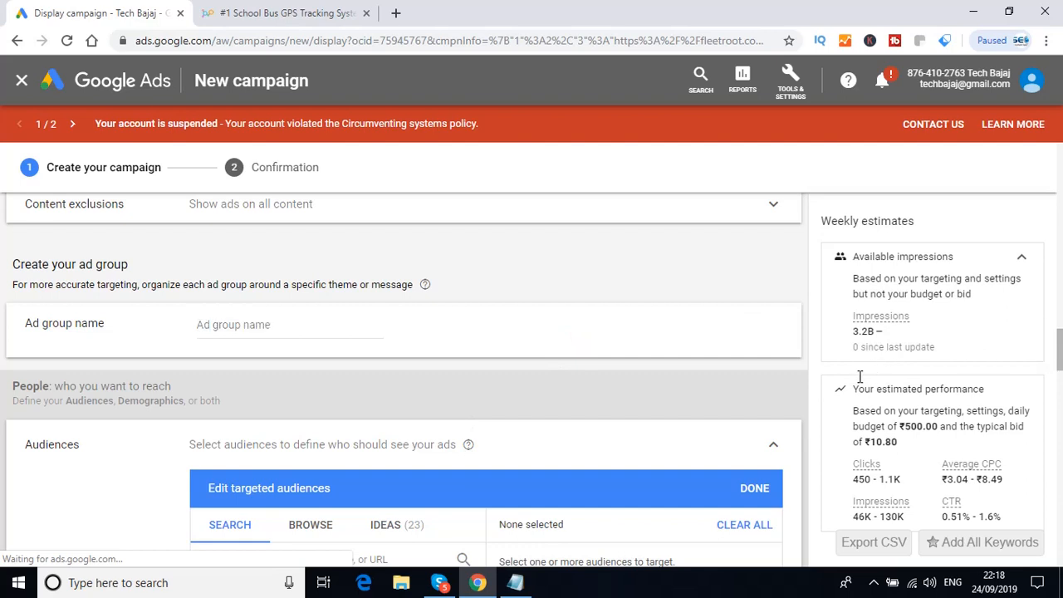
{"action": "left_click", "coordinate": [274, 327]}
{"action": "left_click", "coordinate": [263, 322]}
Try to carry the name "Fleetroot School Bus Tracking" from the Notepad notes over to the ad group name in Google Ads
{"action": "left_click", "coordinate": [515, 584]}
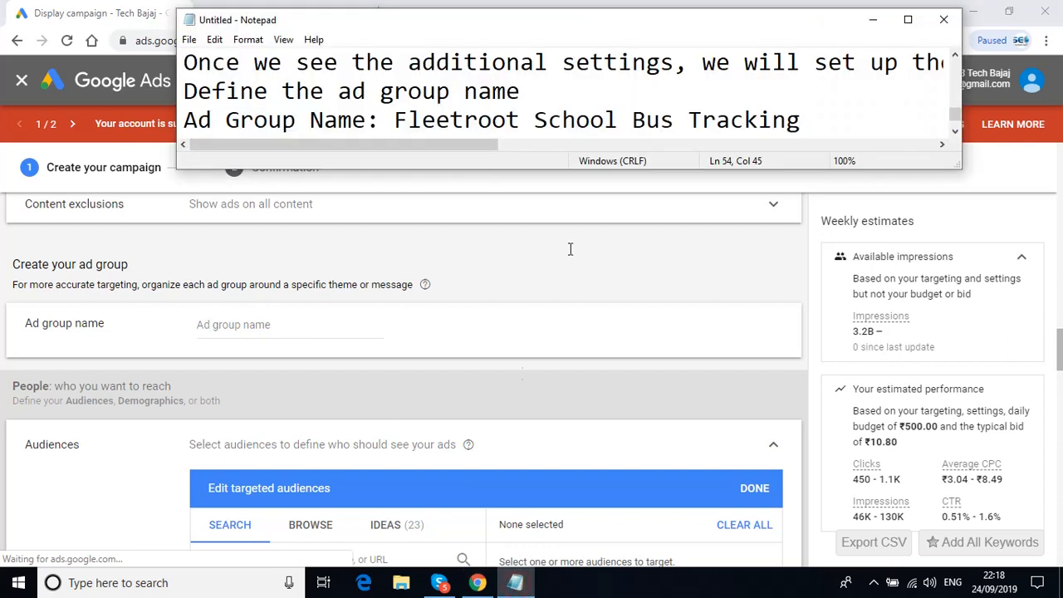
{"action": "left_click", "coordinate": [418, 120]}
{"action": "left_click", "coordinate": [398, 120]}
{"action": "key", "text": "shift+End"}
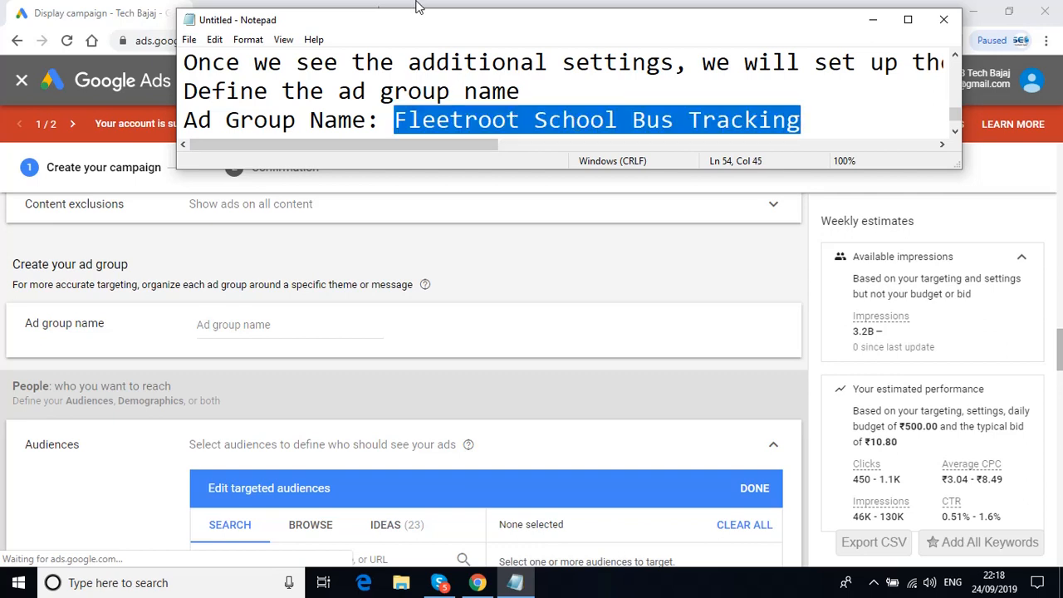
{"action": "left_click", "coordinate": [250, 325]}
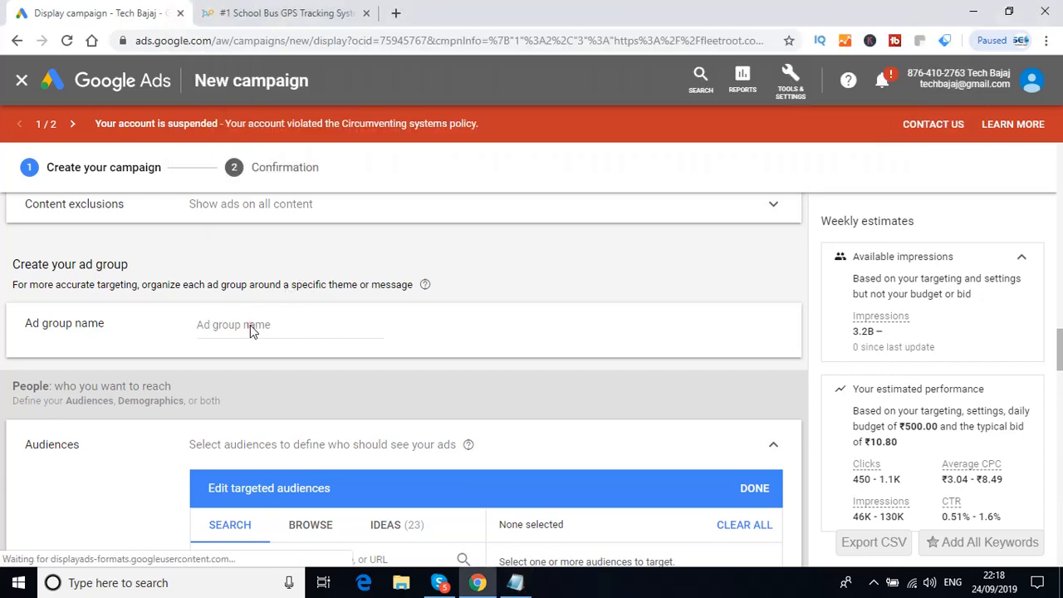
{"action": "left_click", "coordinate": [250, 325]}
{"action": "left_click", "coordinate": [251, 325]}
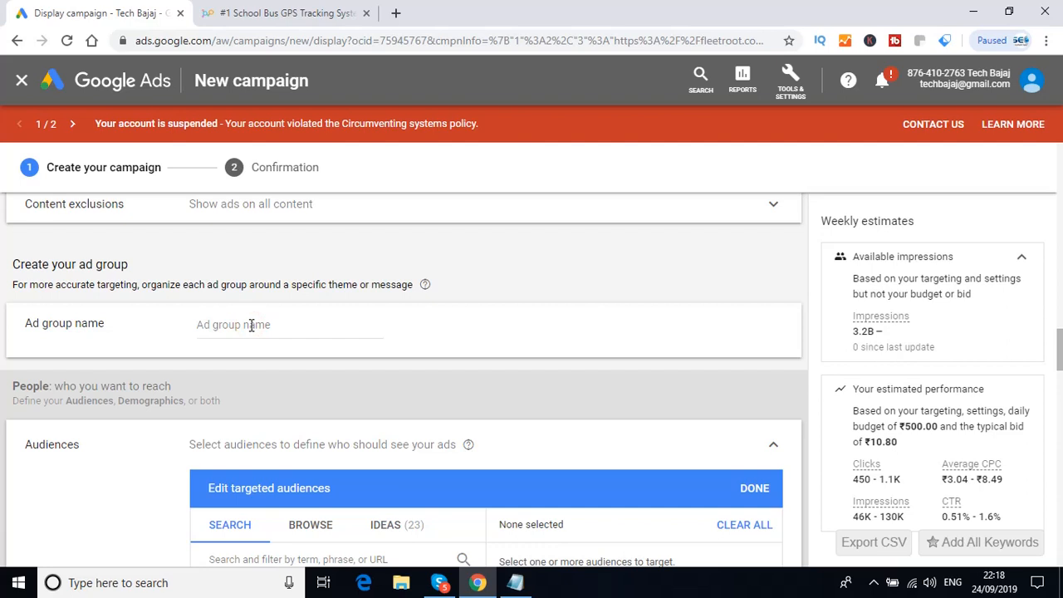
Switch to Notepad and add the line "You have to define the audience" below the ad group name, separated by a blank line
{"action": "left_click", "coordinate": [512, 585]}
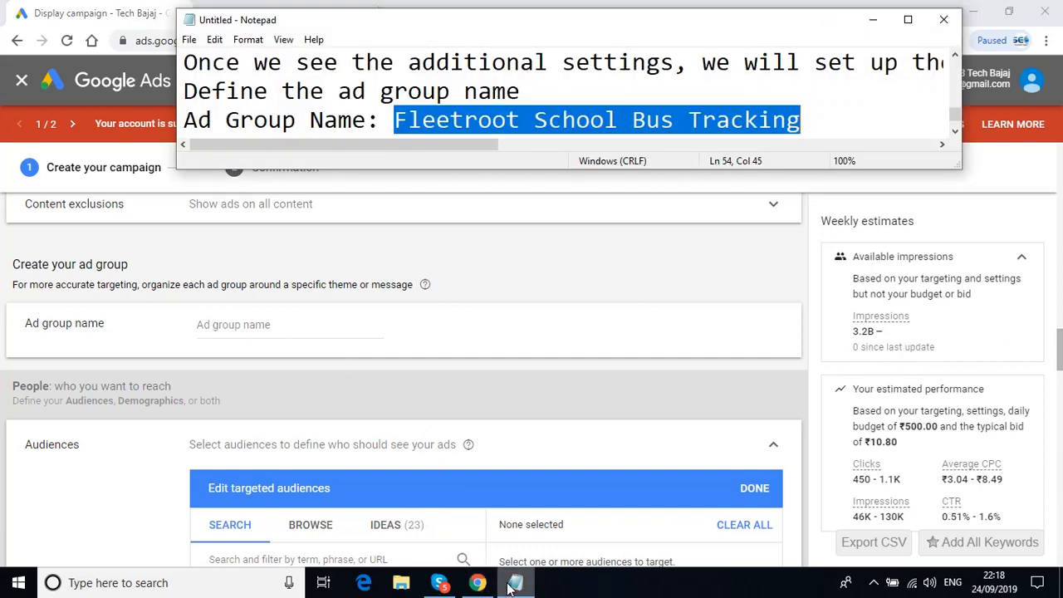
{"action": "key", "text": "Right"}
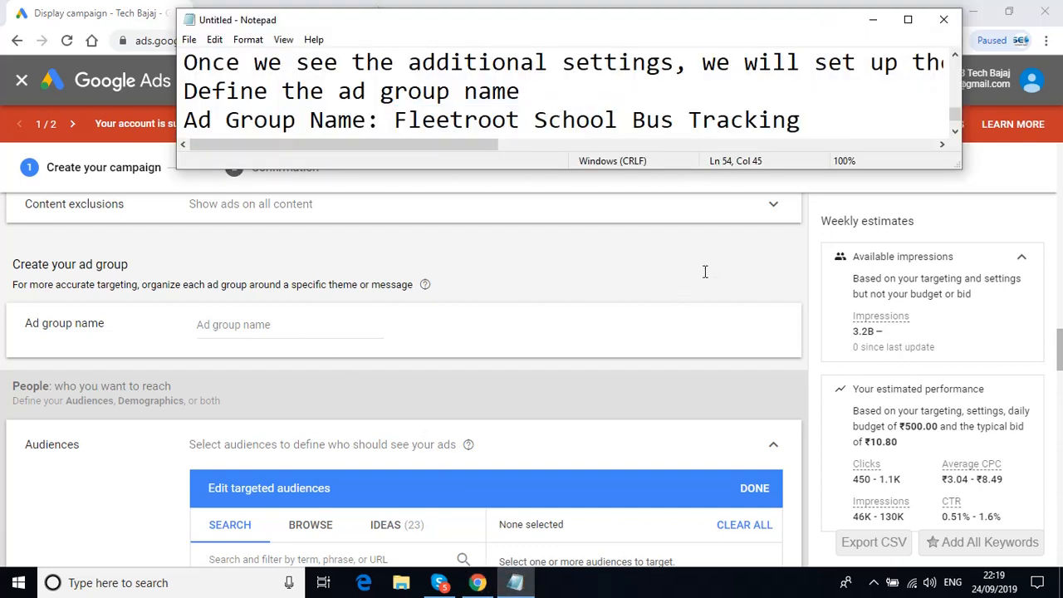
{"action": "key", "text": "Return"}
{"action": "key", "text": "Return"}
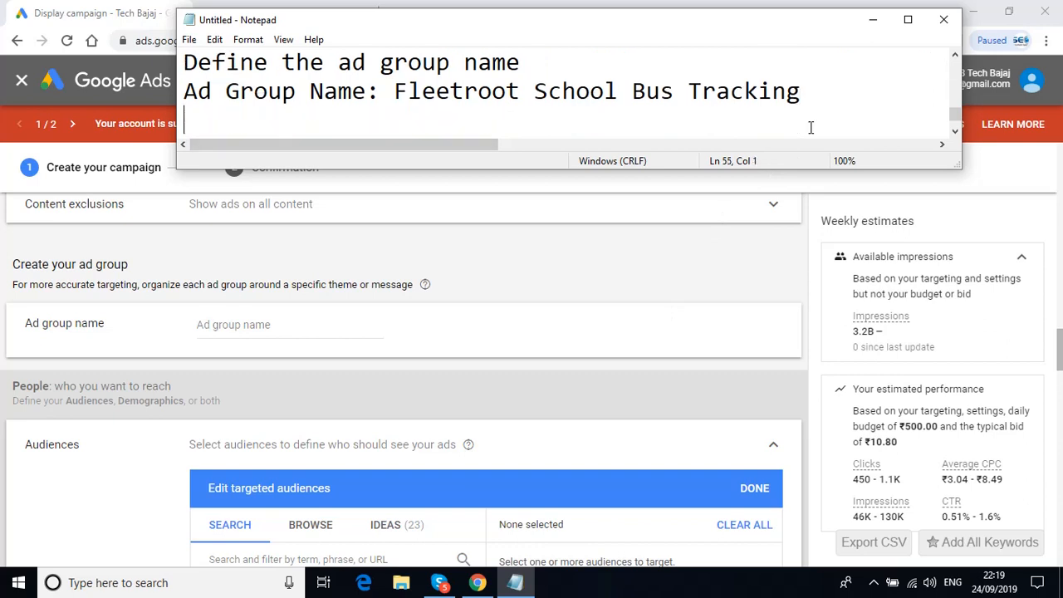
{"action": "type", "text": "Y"}
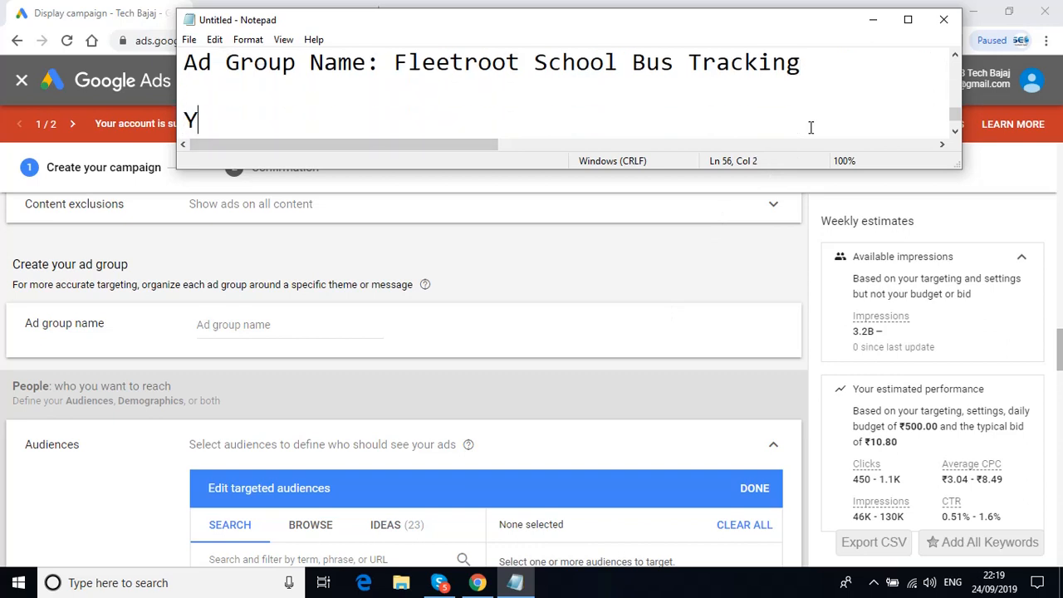
{"action": "type", "text": "ou have to def"}
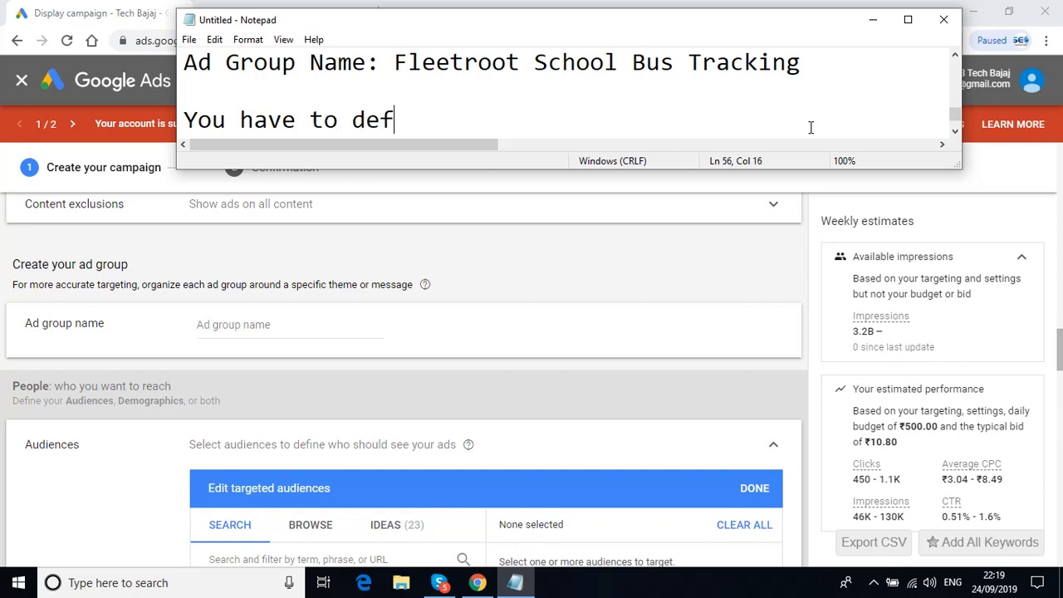
{"action": "type", "text": "ine the au"}
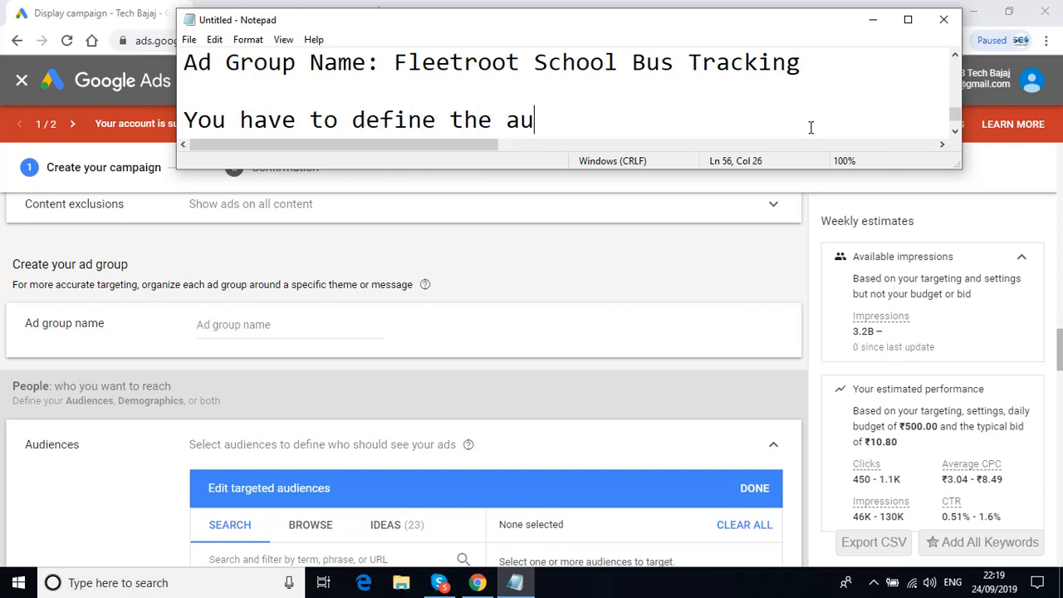
{"action": "type", "text": "dience"}
{"action": "key", "text": "Return"}
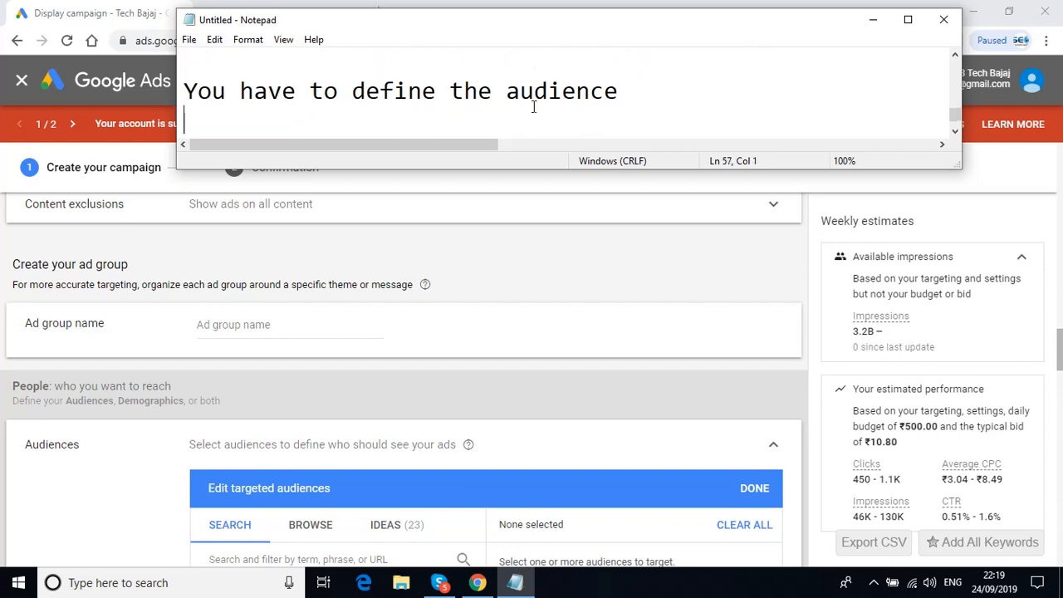
Switch back to Google Ads, try to edit the empty ad group name, and choose to wait for the unresponsive pages
{"action": "left_click", "coordinate": [326, 324]}
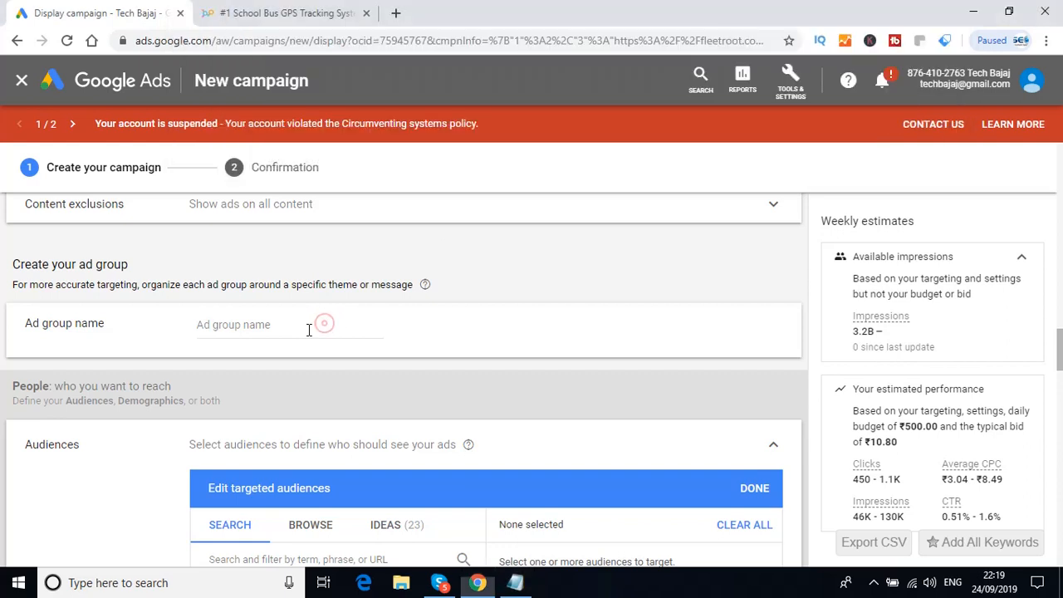
{"action": "left_click", "coordinate": [281, 324]}
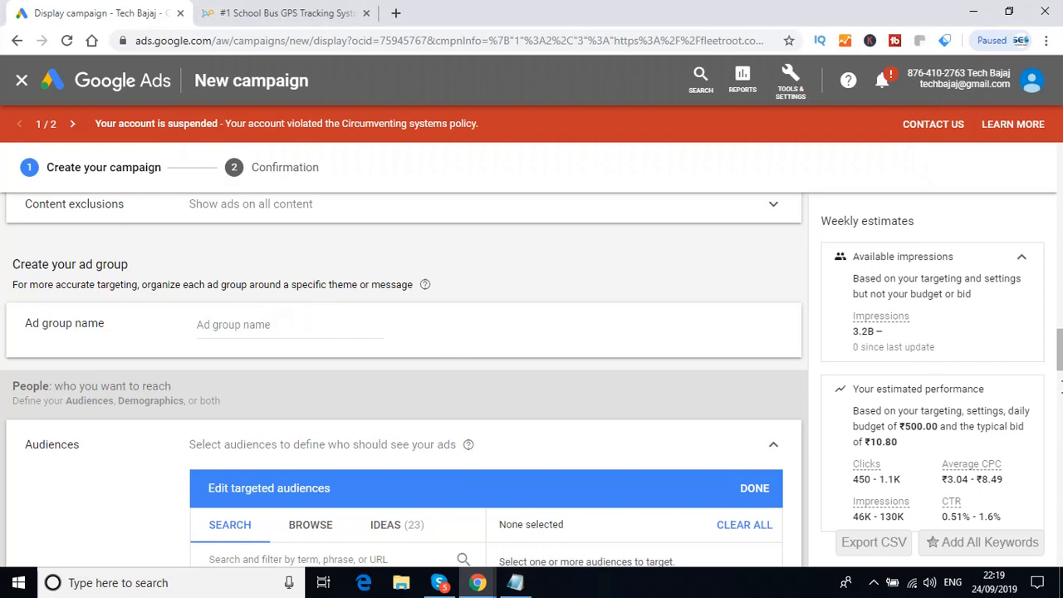
{"action": "left_click", "coordinate": [680, 331]}
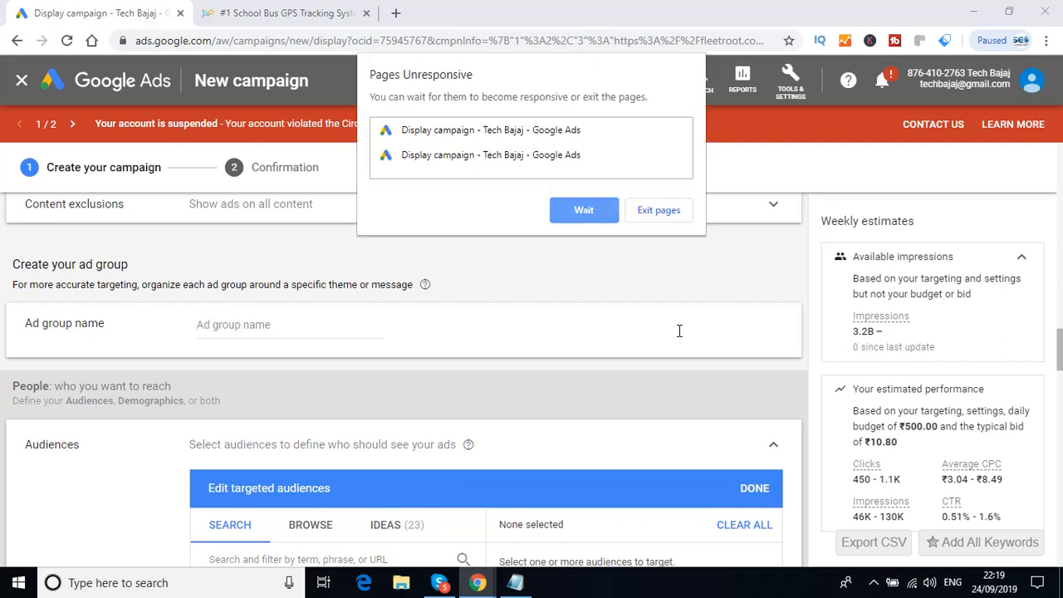
{"action": "left_click", "coordinate": [582, 211]}
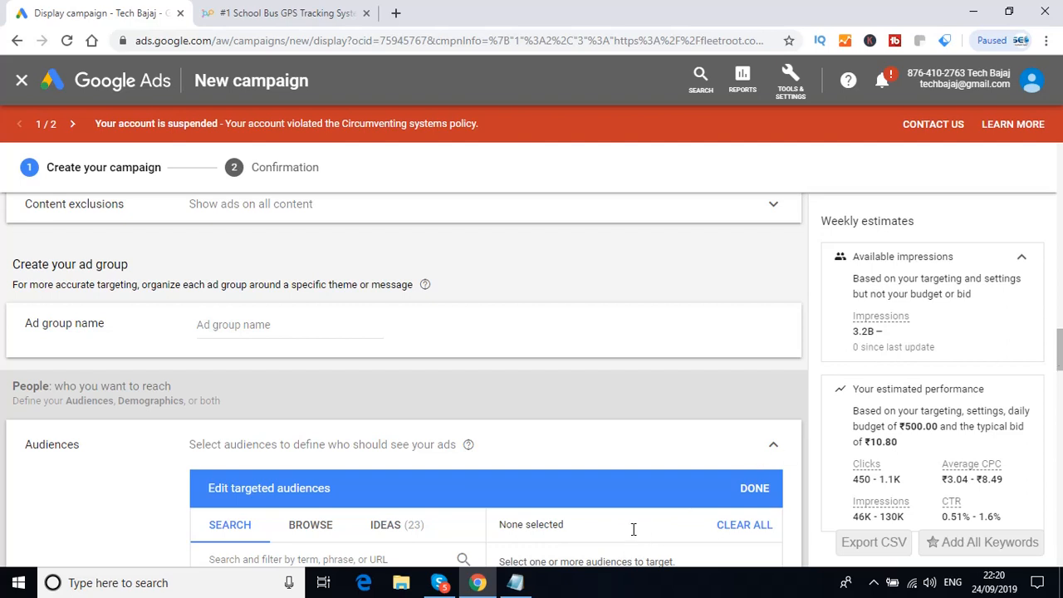
Switch to Notepad and add the entry "Affinity Audience" below the audience instruction, separated by a blank line
{"action": "left_click", "coordinate": [517, 585]}
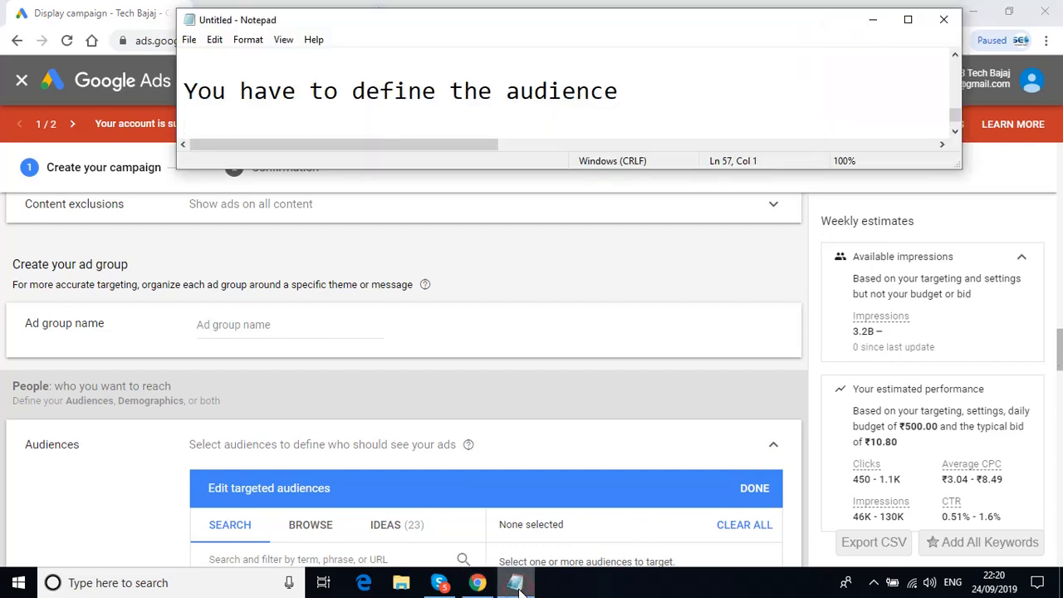
{"action": "key", "text": "Return"}
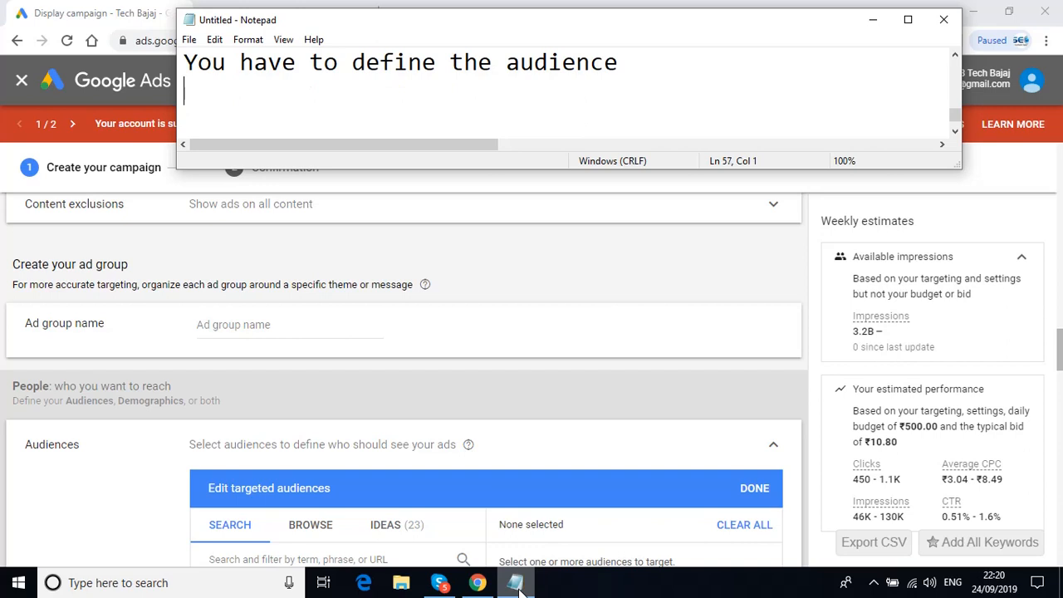
{"action": "type", "text": "Affinity "}
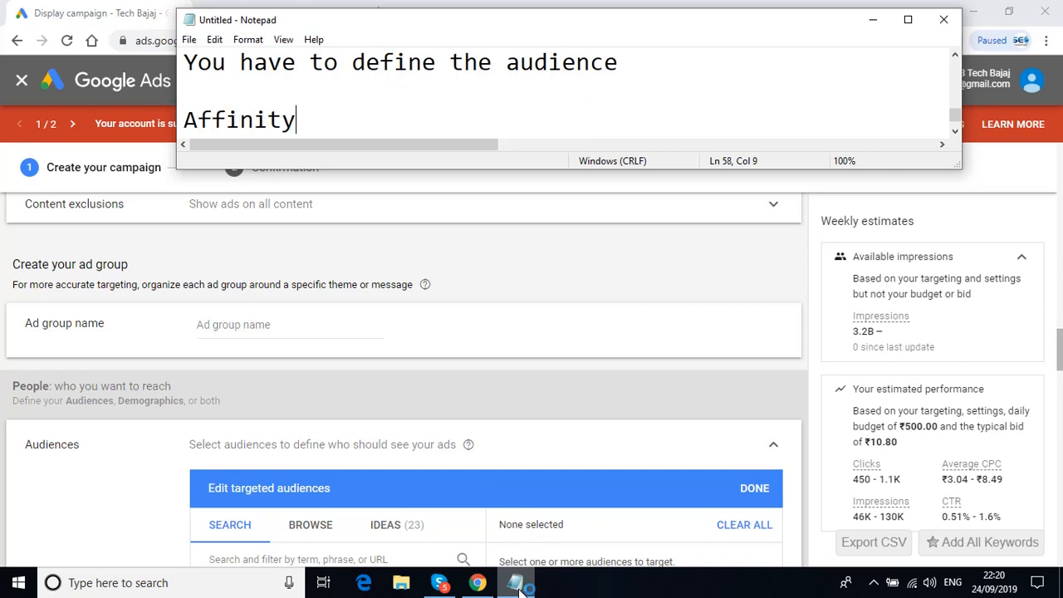
{"action": "type", "text": "Audience"}
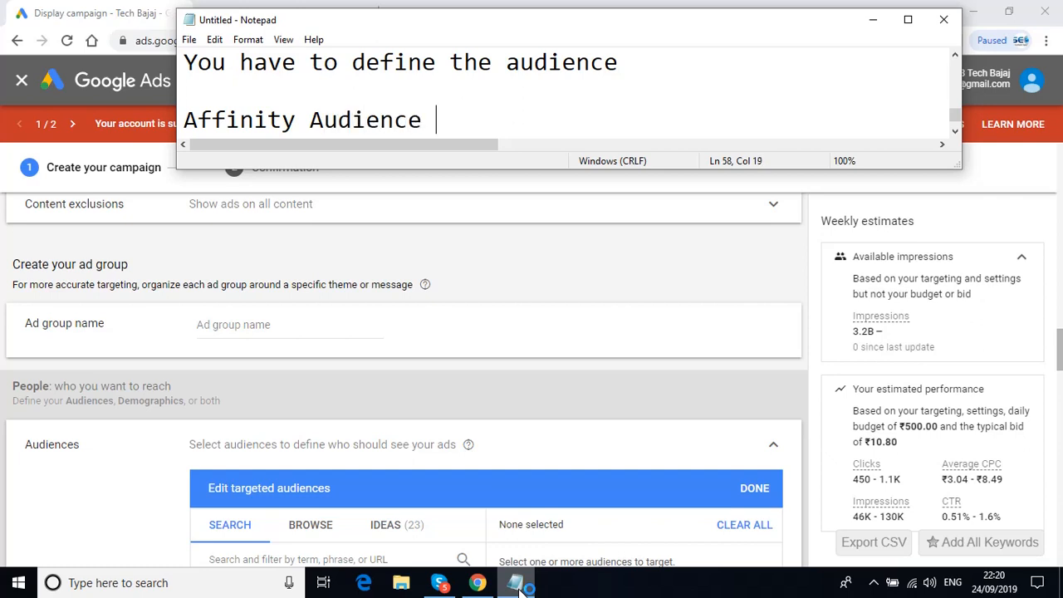
{"action": "key", "text": "Return"}
Add the line "Custom Affinity Audience" to the notes, choosing to wait for the unresponsive campaign page along the way
{"action": "type", "text": "Cu"}
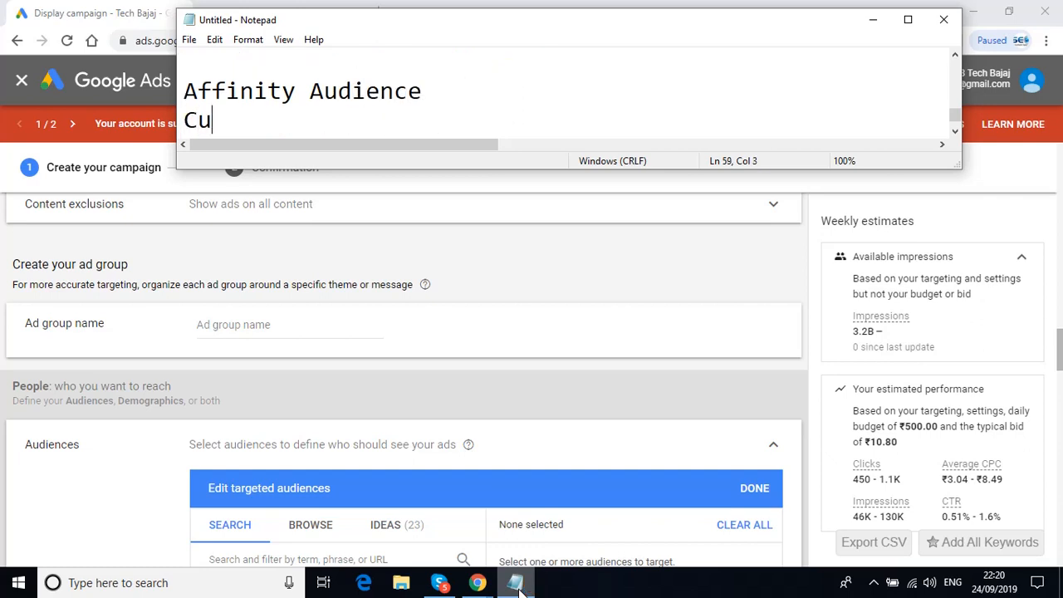
{"action": "type", "text": "stom"}
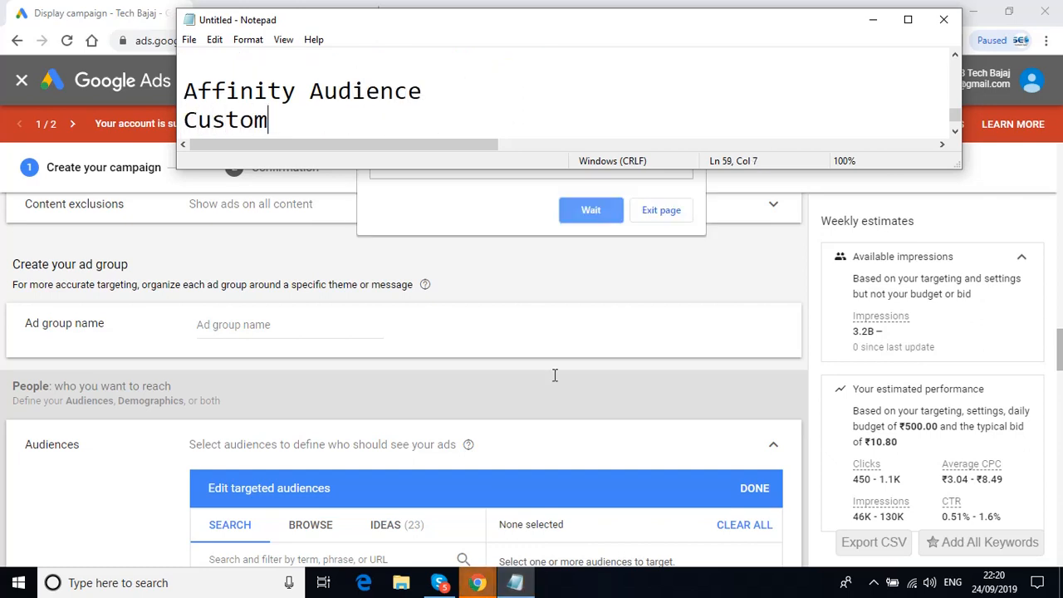
{"action": "left_click", "coordinate": [586, 213]}
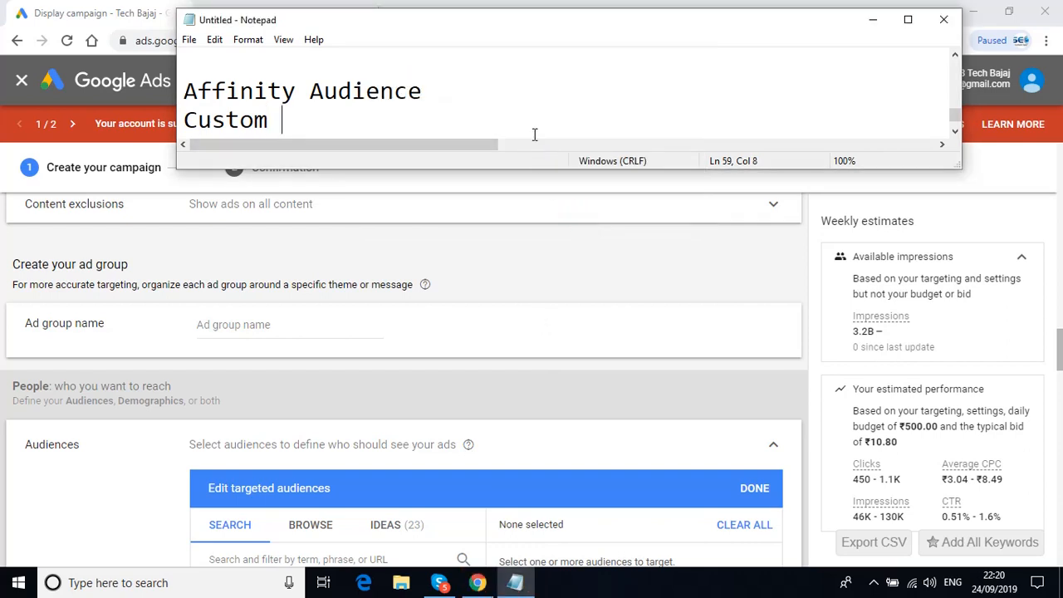
{"action": "type", "text": "Affini"}
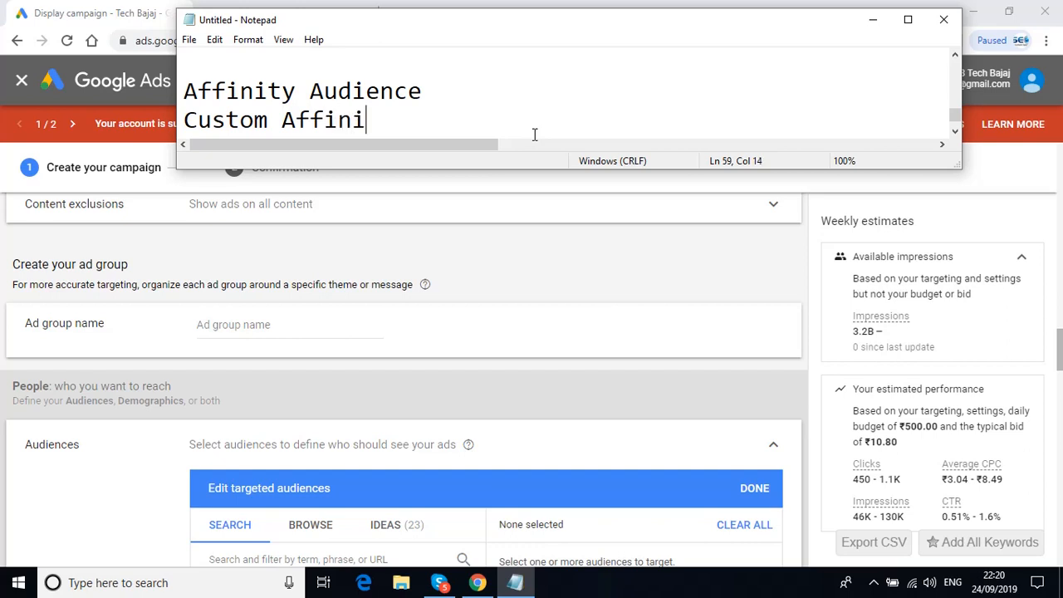
{"action": "type", "text": "ty Au"}
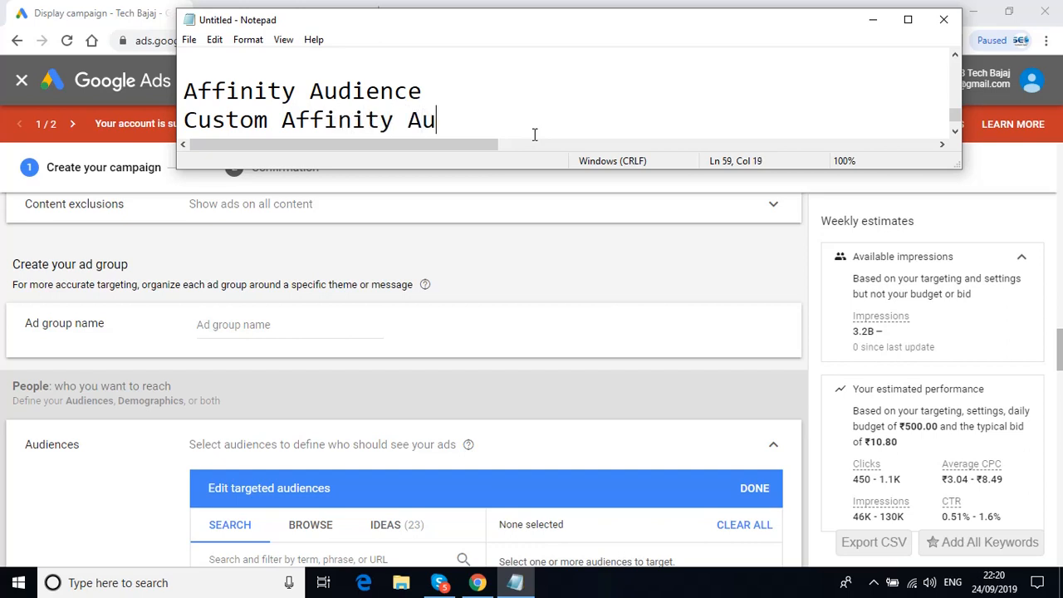
{"action": "type", "text": "dience"}
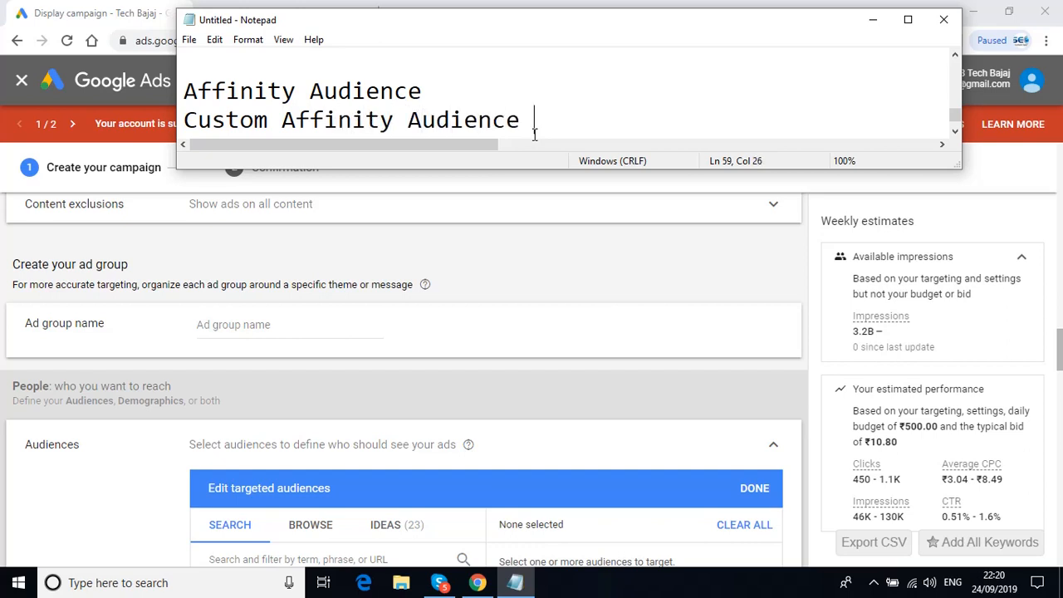
{"action": "key", "text": "Return"}
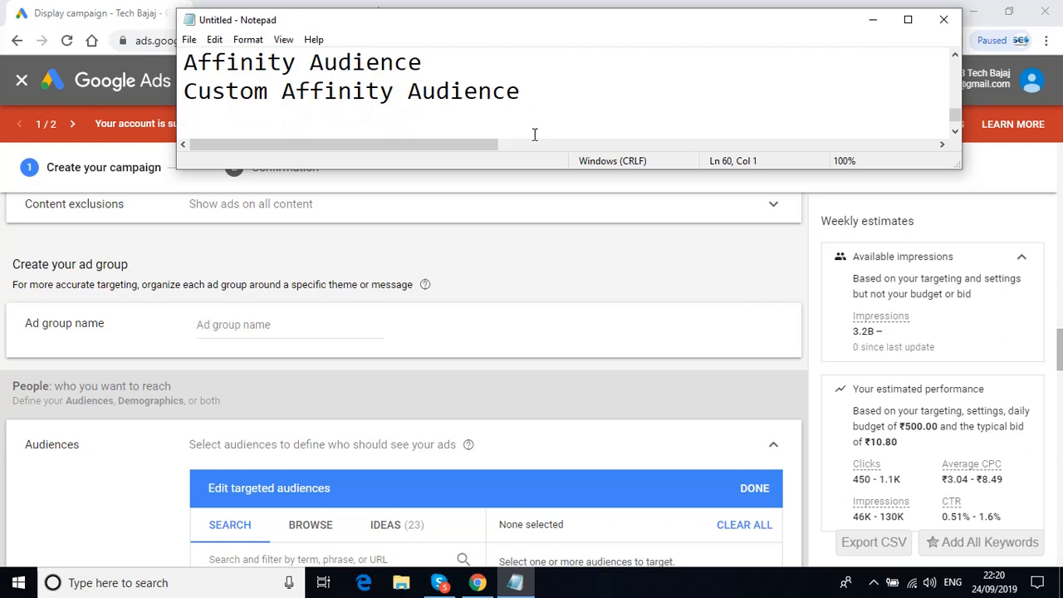
Add the line "You can search the audience by the targeted keyword or you can search by URL" to the notes
{"action": "type", "text": "You can searc"}
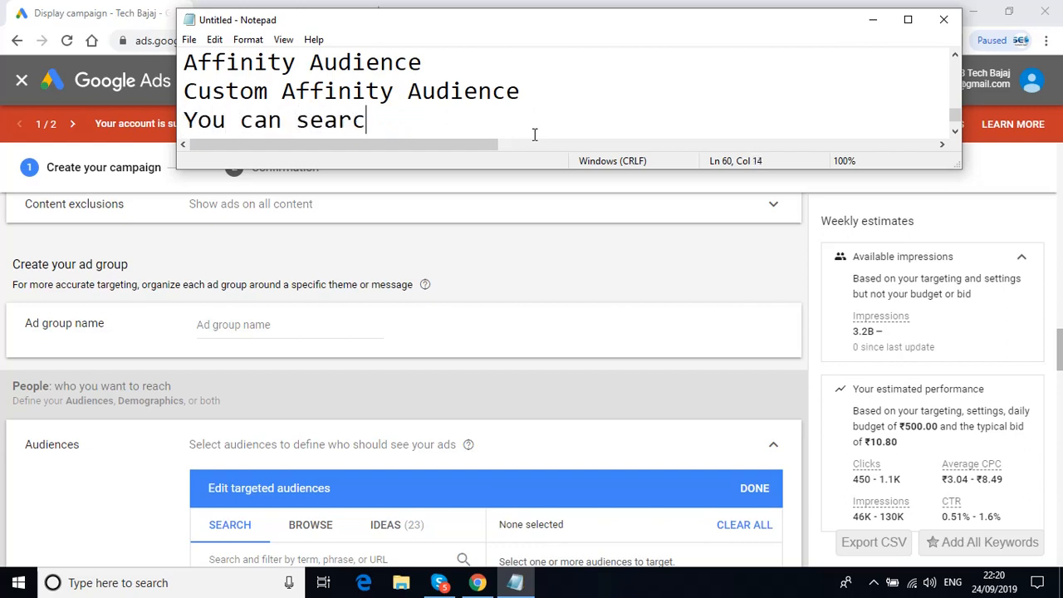
{"action": "type", "text": "h the "}
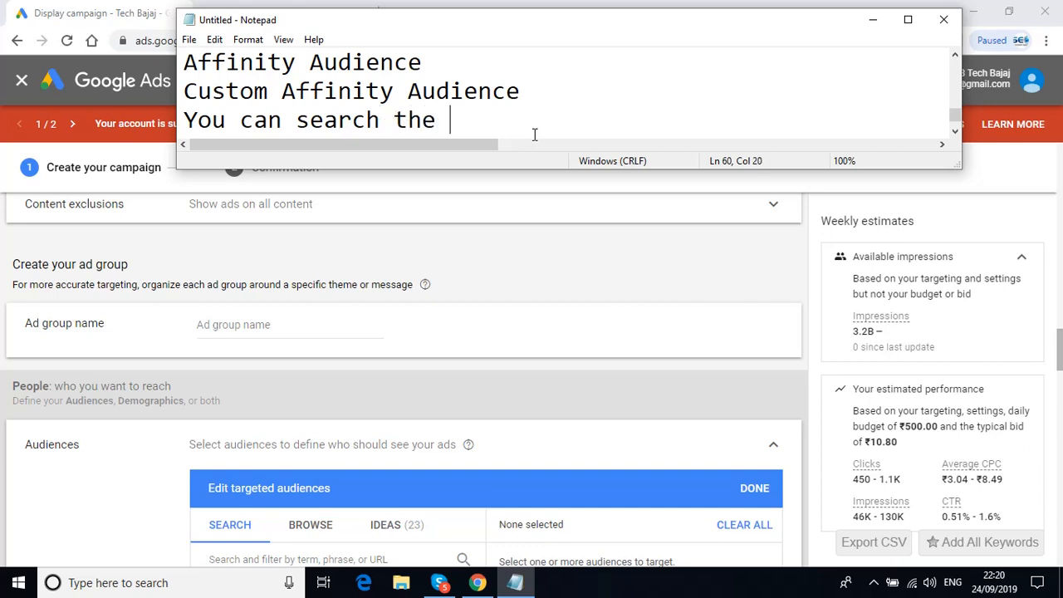
{"action": "type", "text": "audience by"}
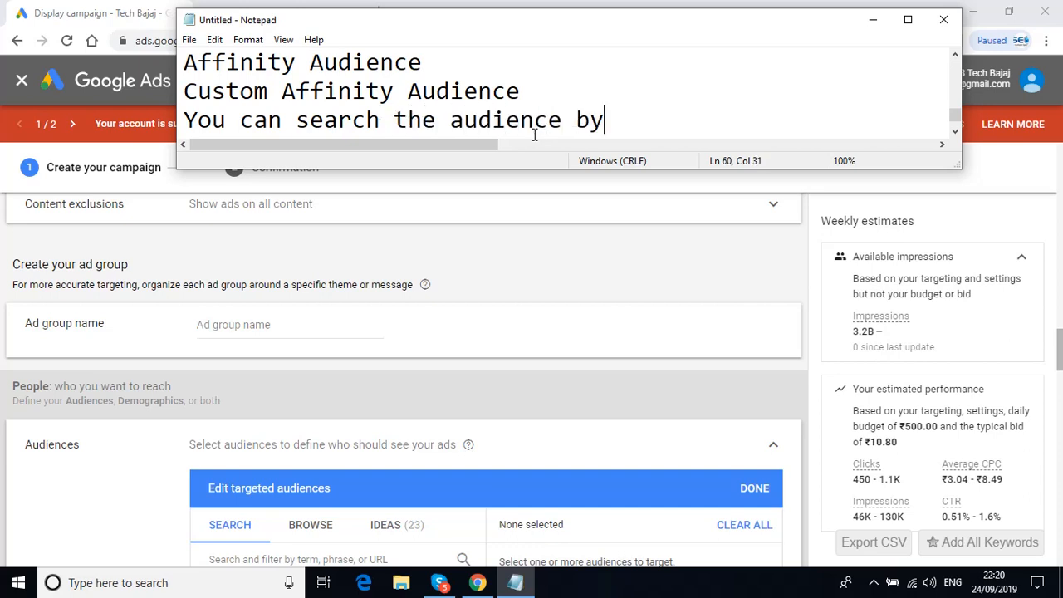
{"action": "type", "text": " the targeted "}
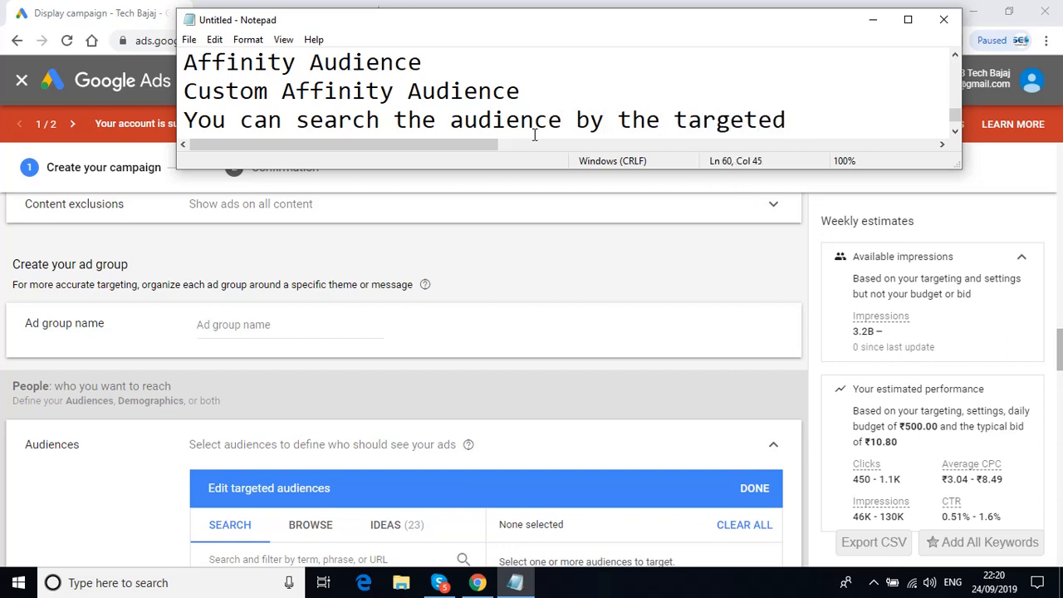
{"action": "type", "text": "keyword"}
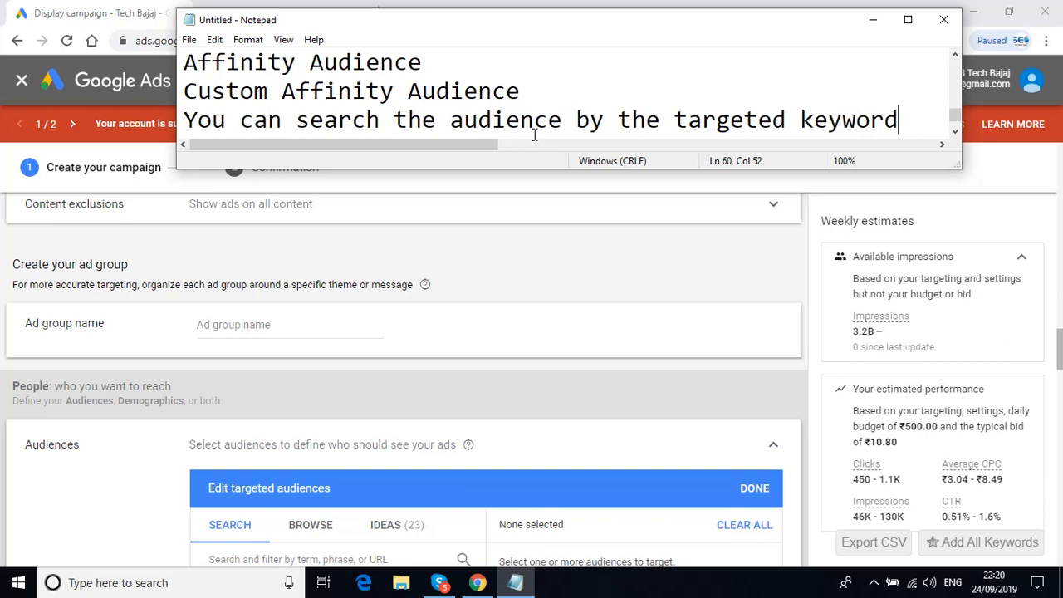
{"action": "type", "text": " or you canse"}
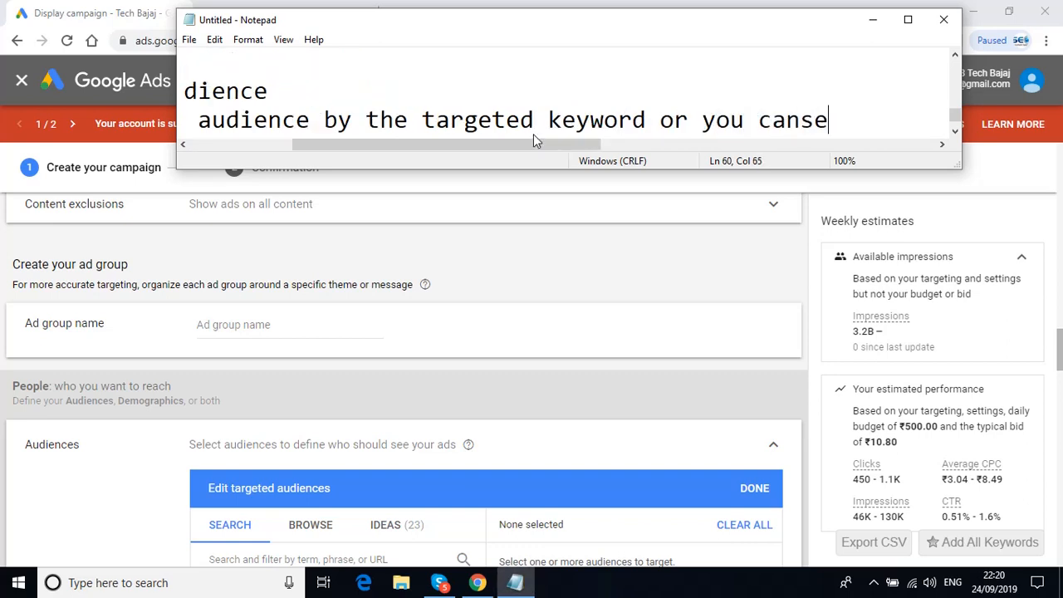
{"action": "key", "text": "BackSpace"}
{"action": "key", "text": "BackSpace"}
{"action": "type", "text": "sear"}
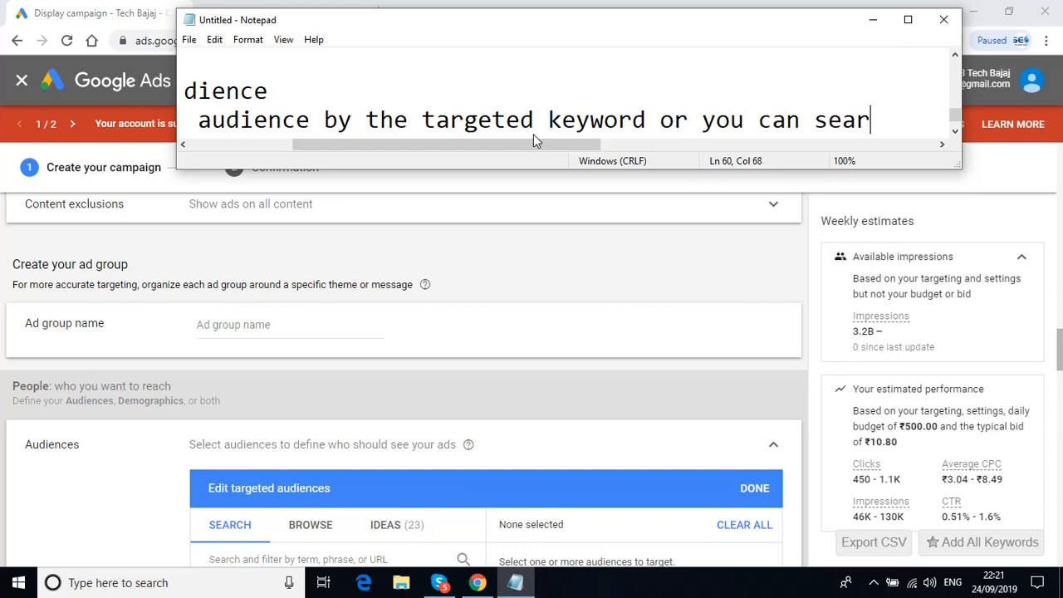
{"action": "type", "text": "ch by "}
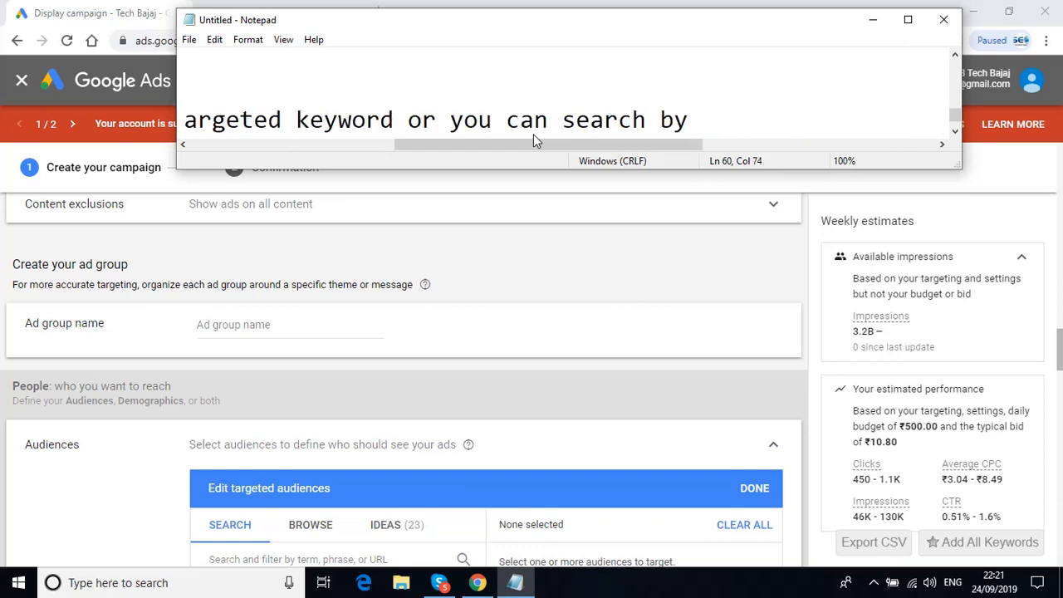
{"action": "type", "text": "URL"}
{"action": "key", "text": "Return"}
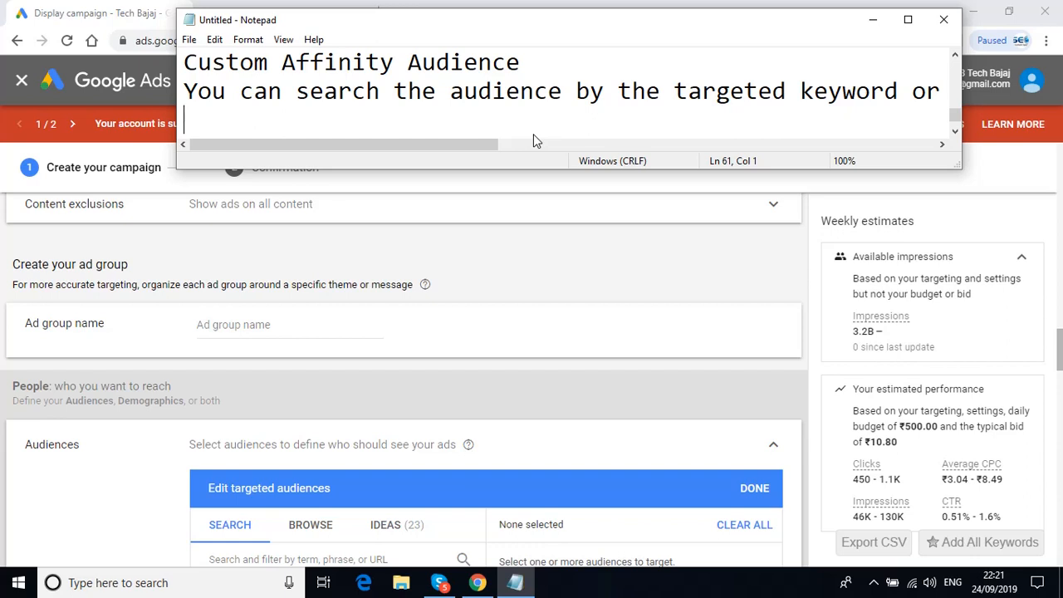
Add the line "Click on the option of edit targeted audiences" to the notes, choosing to wait for the unresponsive campaign page along the way
{"action": "type", "text": "Click o"}
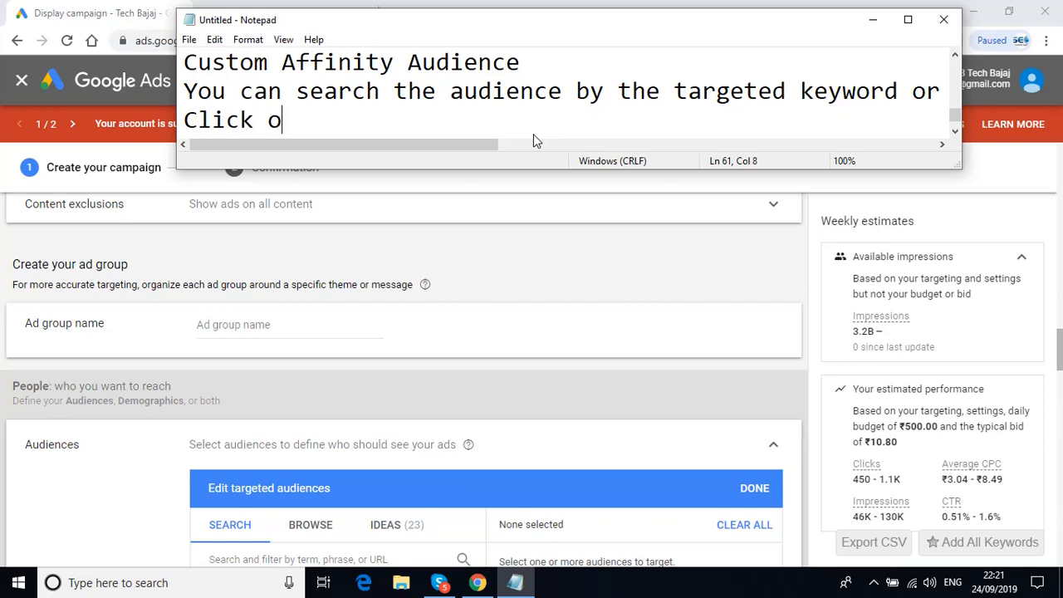
{"action": "type", "text": "n the optio"}
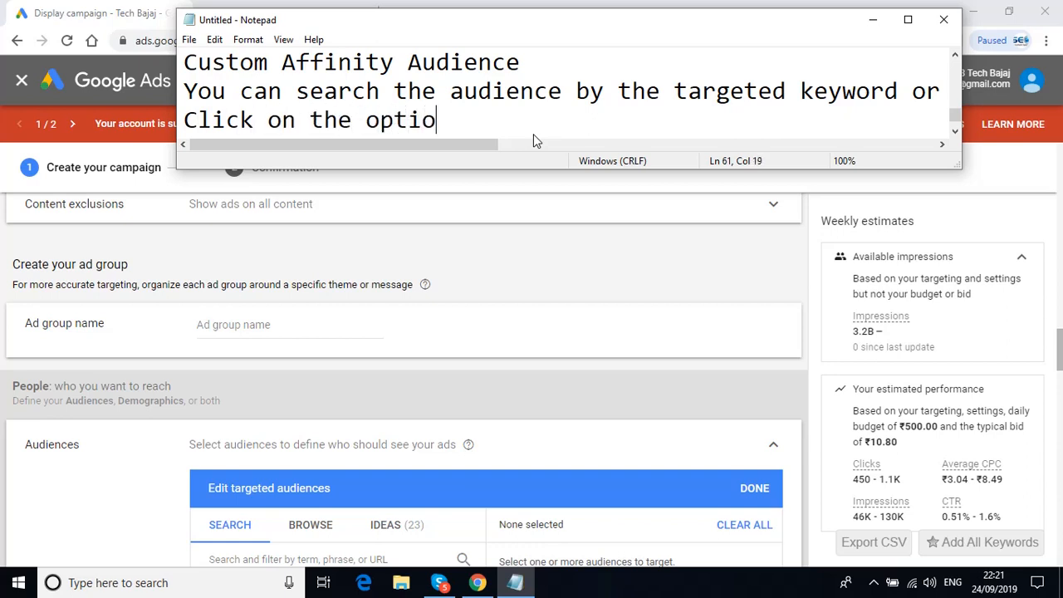
{"action": "type", "text": "n of edit targe"}
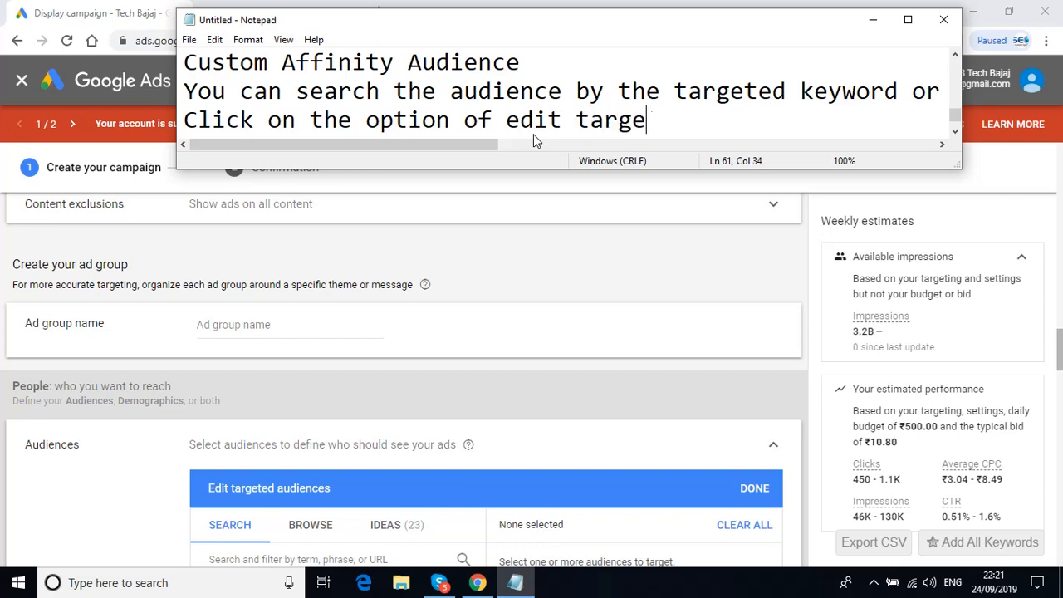
{"action": "type", "text": "ted"}
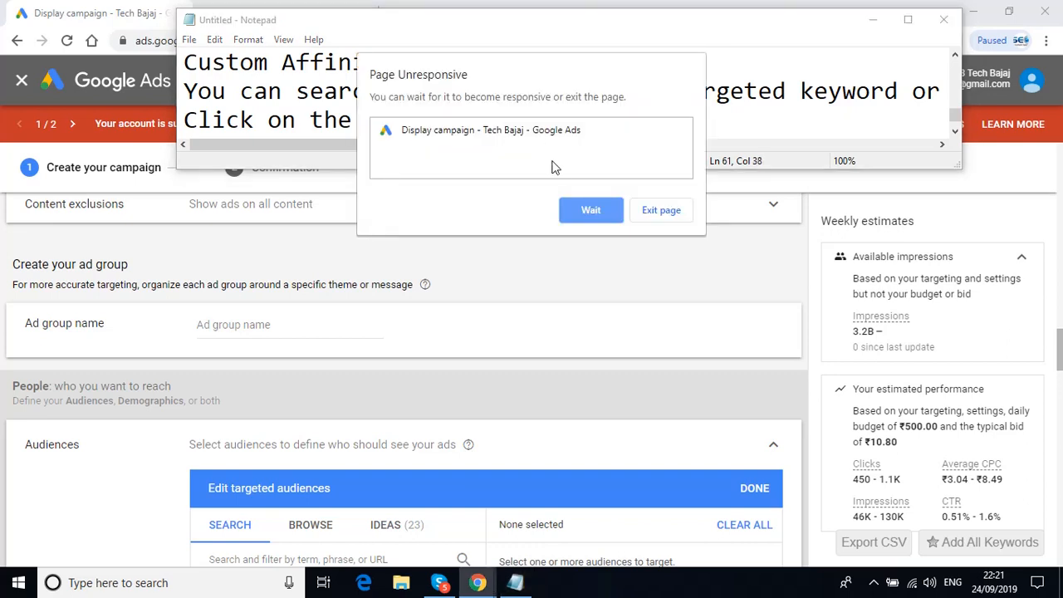
{"action": "left_click", "coordinate": [581, 213]}
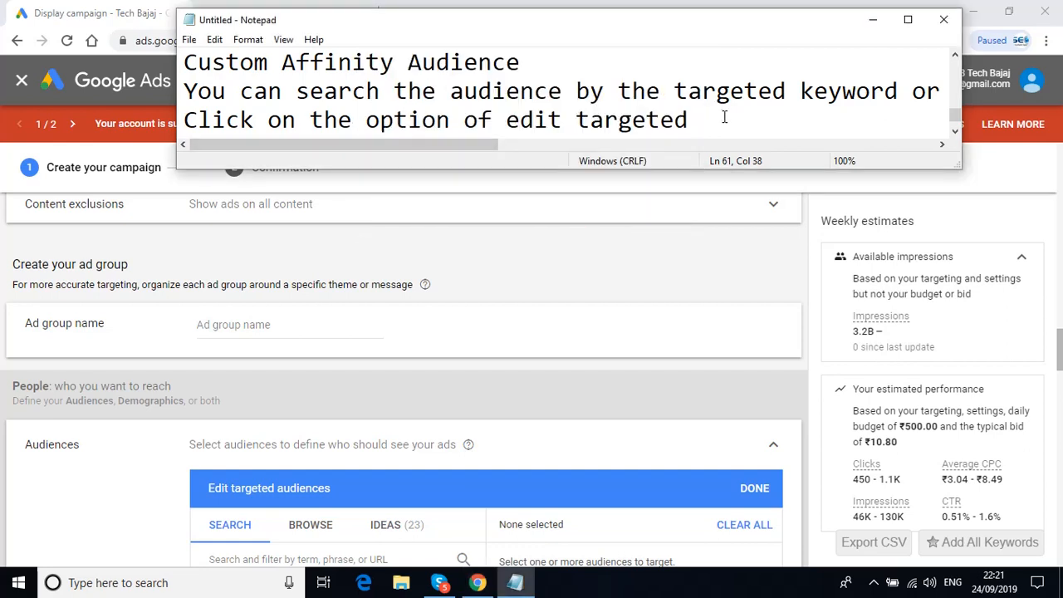
{"action": "type", "text": "audiences"}
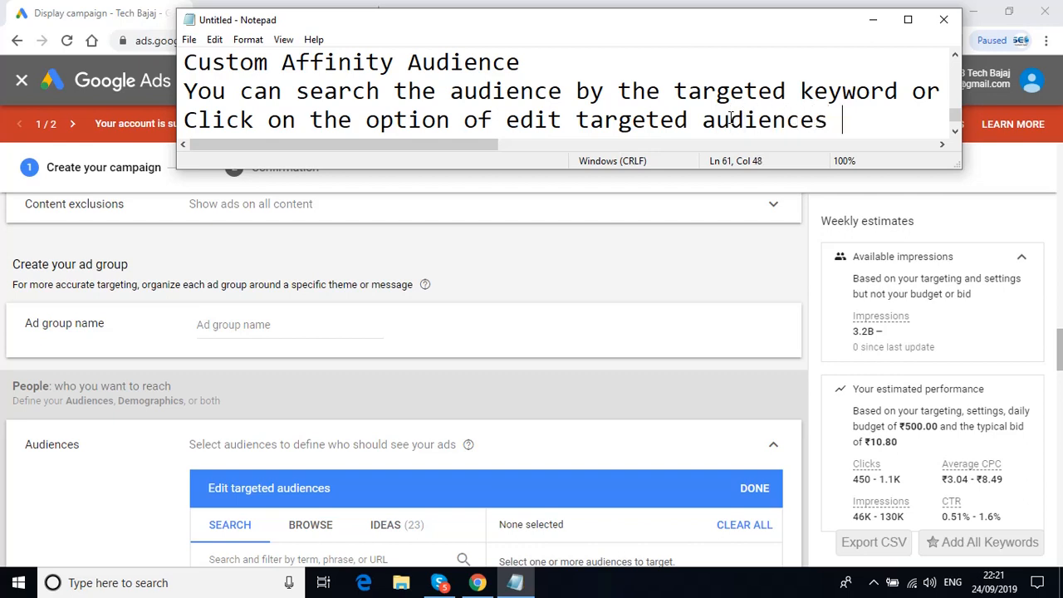
{"action": "key", "text": "Return"}
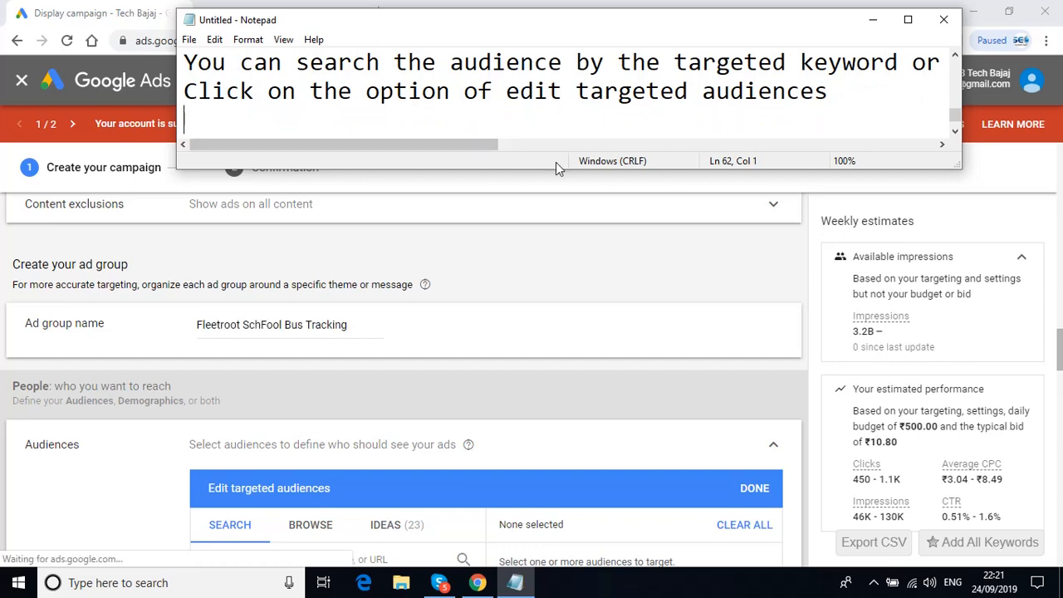
Switch to Google Ads and try to edit the misspelled word "SchFool" in the ad group name
{"action": "left_click", "coordinate": [272, 325]}
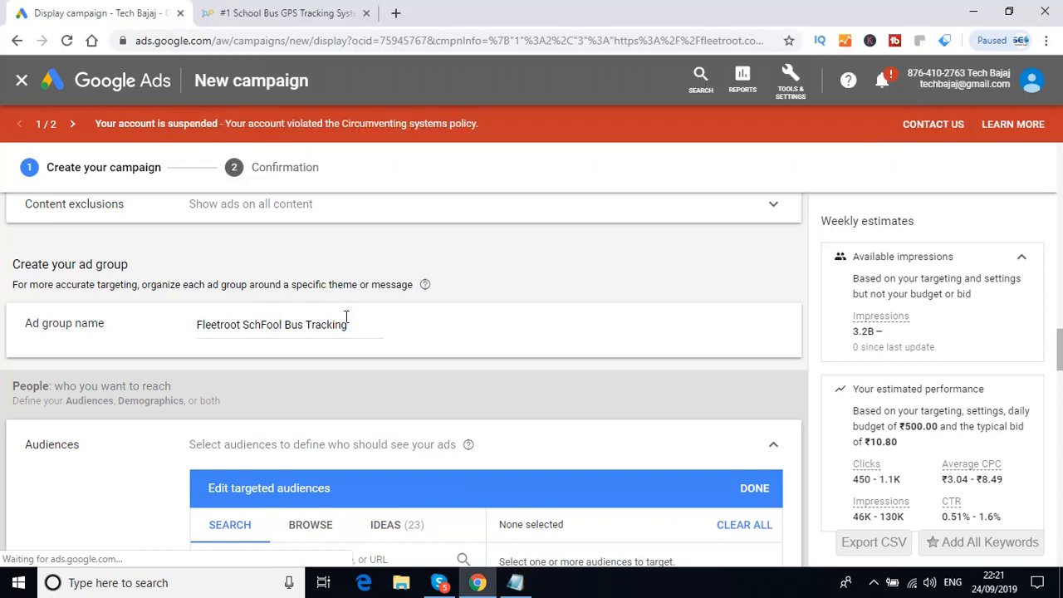
{"action": "left_click", "coordinate": [260, 325]}
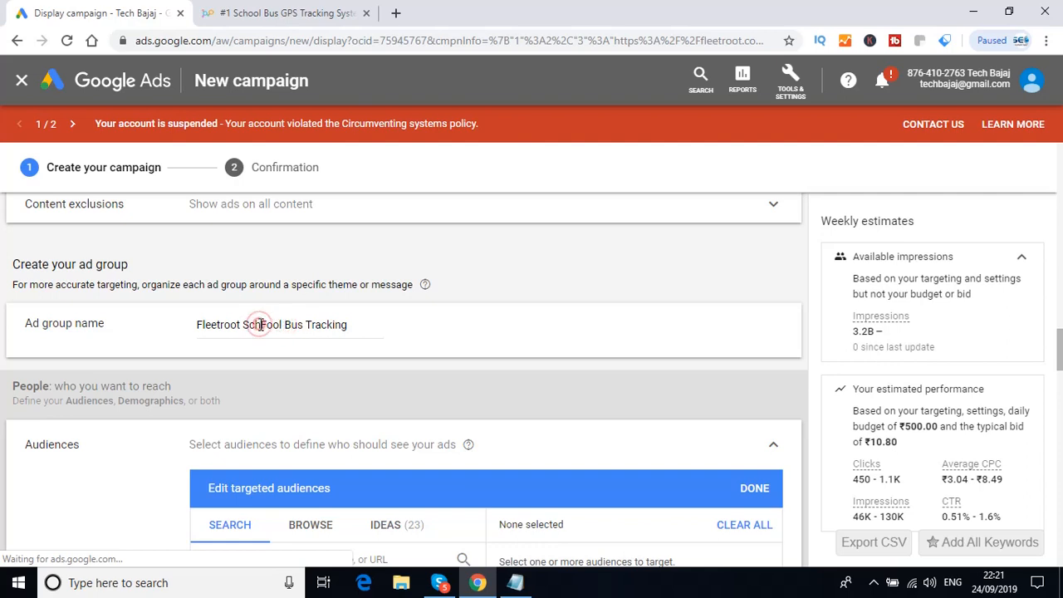
{"action": "left_click", "coordinate": [369, 328]}
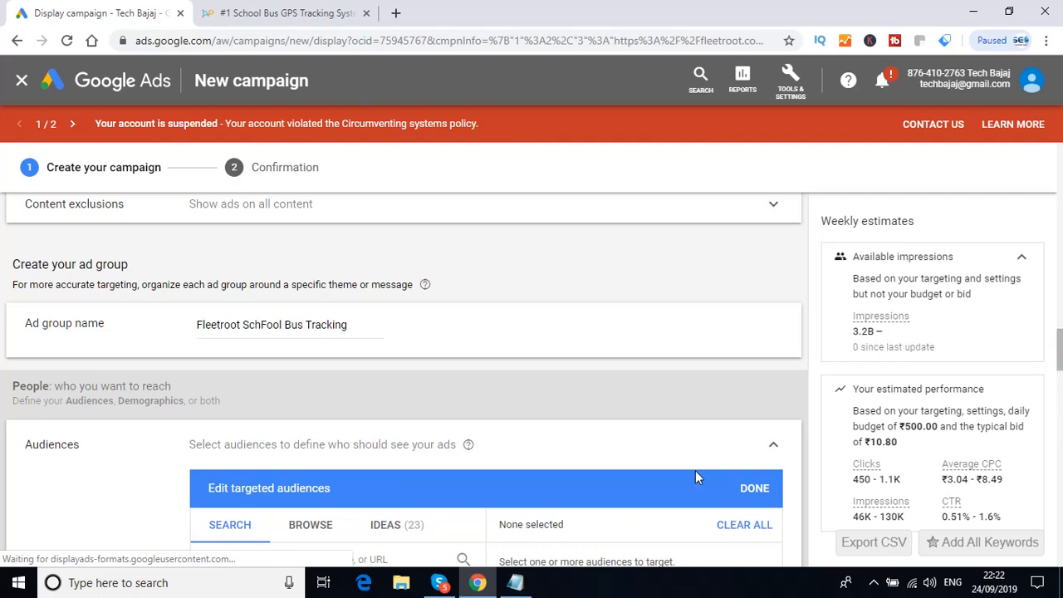
{"action": "left_click", "coordinate": [516, 583]}
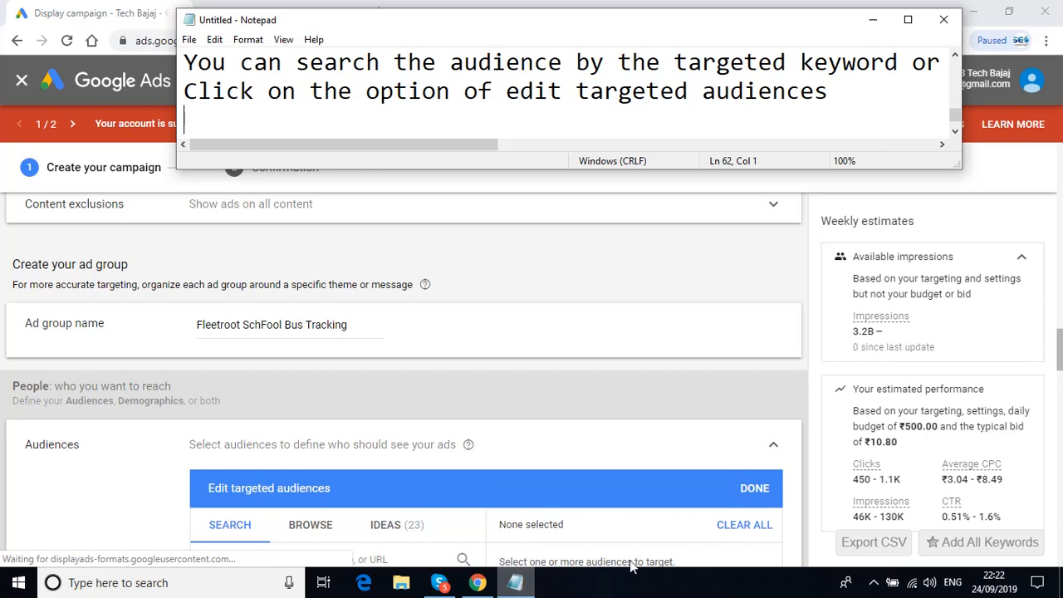
{"action": "left_click", "coordinate": [874, 587]}
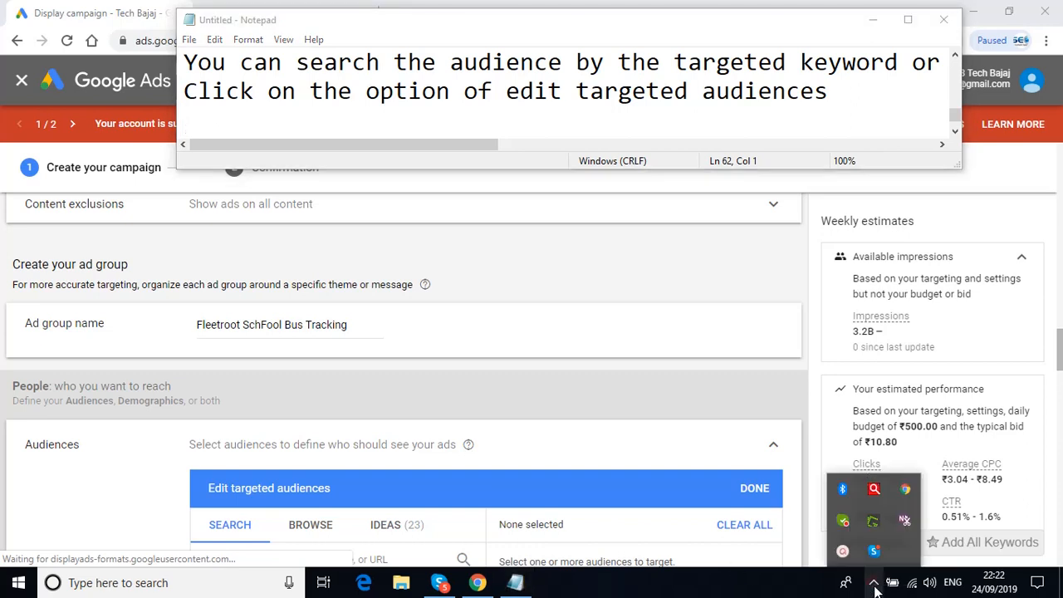
{"action": "left_click", "coordinate": [843, 553]}
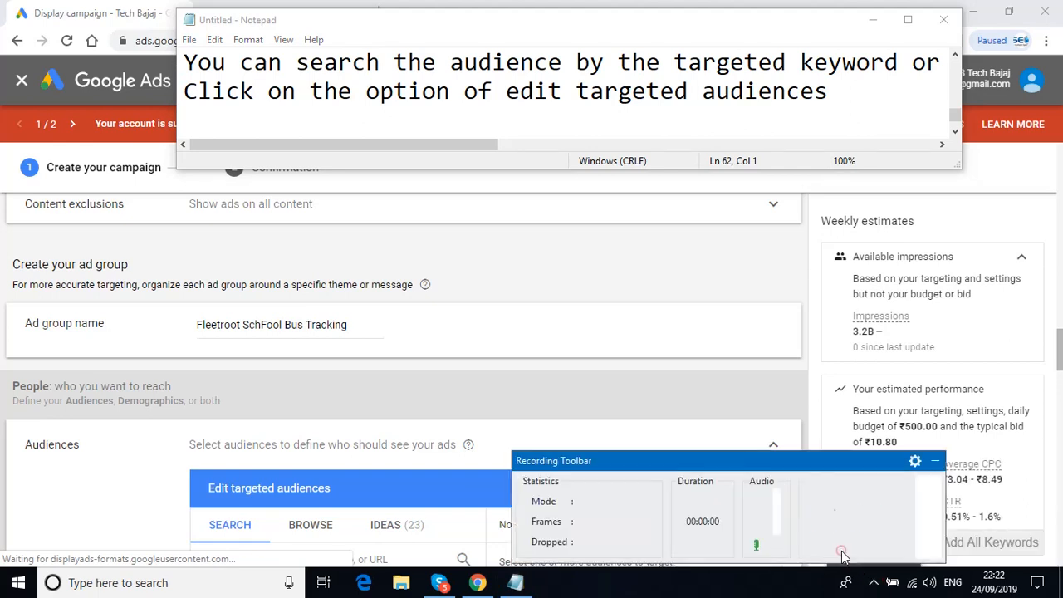